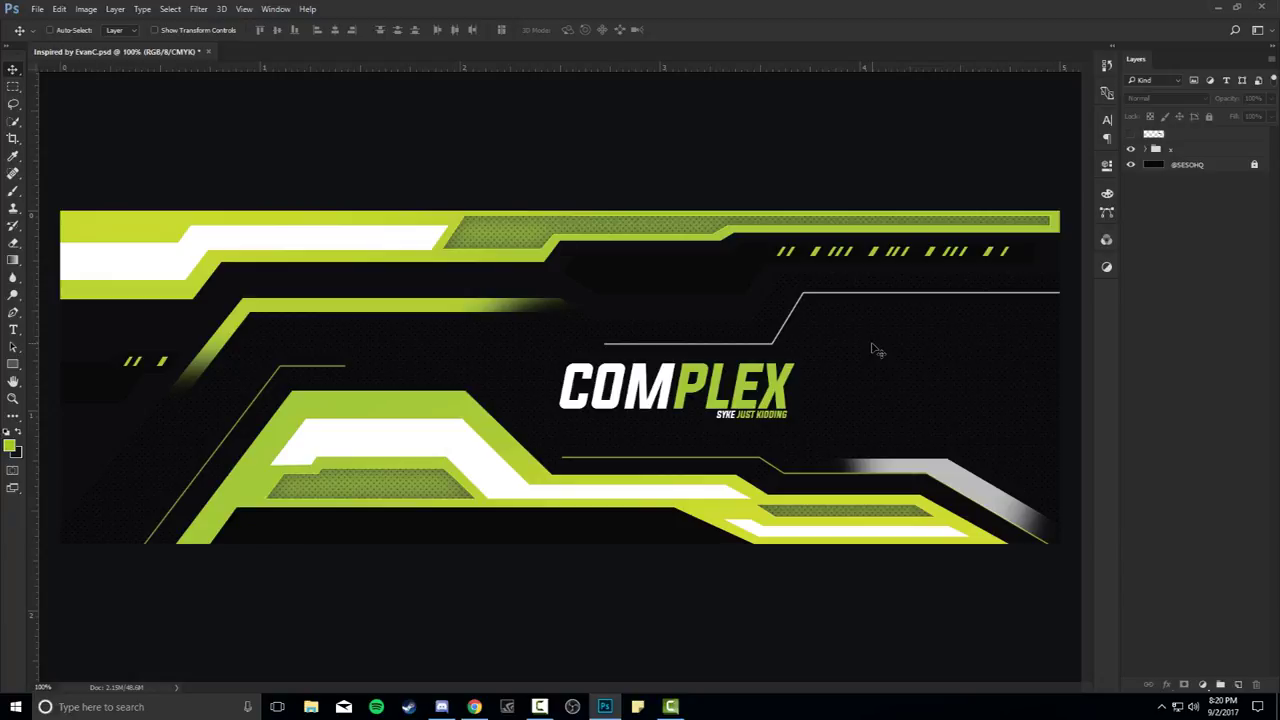
Show the colour swatch layer together with the banner artwork and move the swatches to the canvas's upper-right corner
left_click(1131, 148)
left_click(1131, 133)
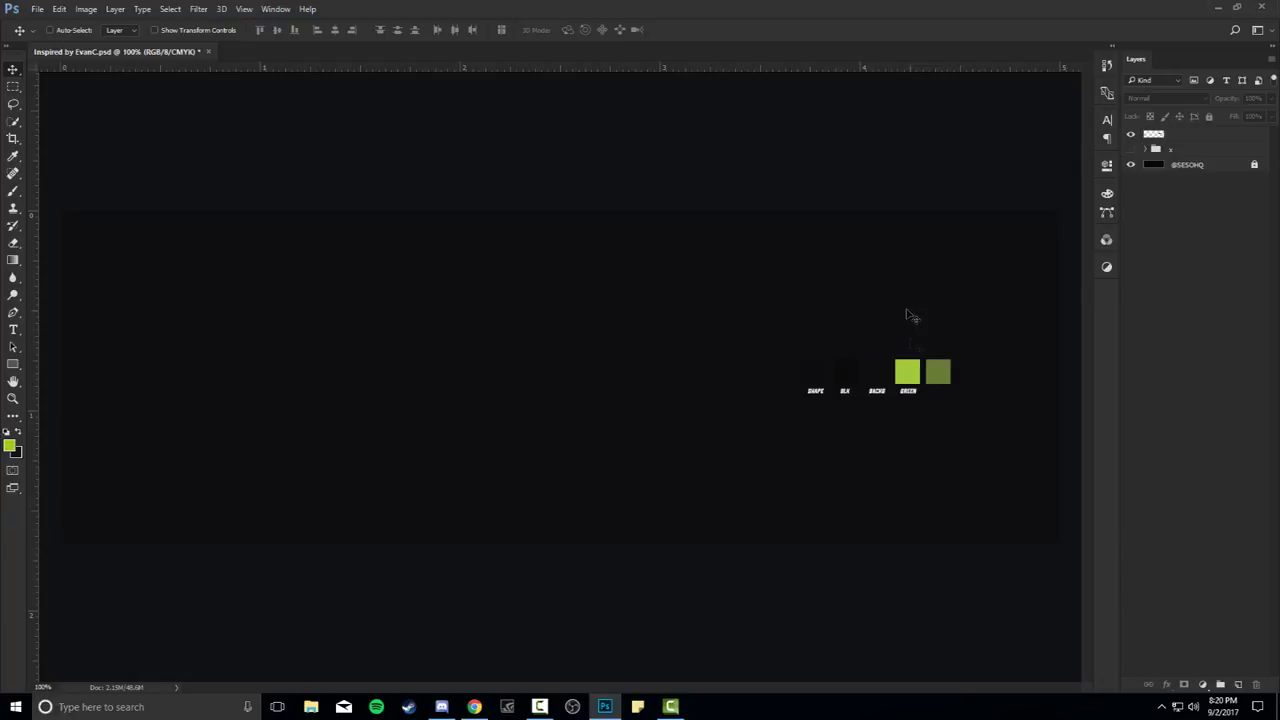
left_click(1131, 148)
left_click(1131, 133)
left_click(1131, 134)
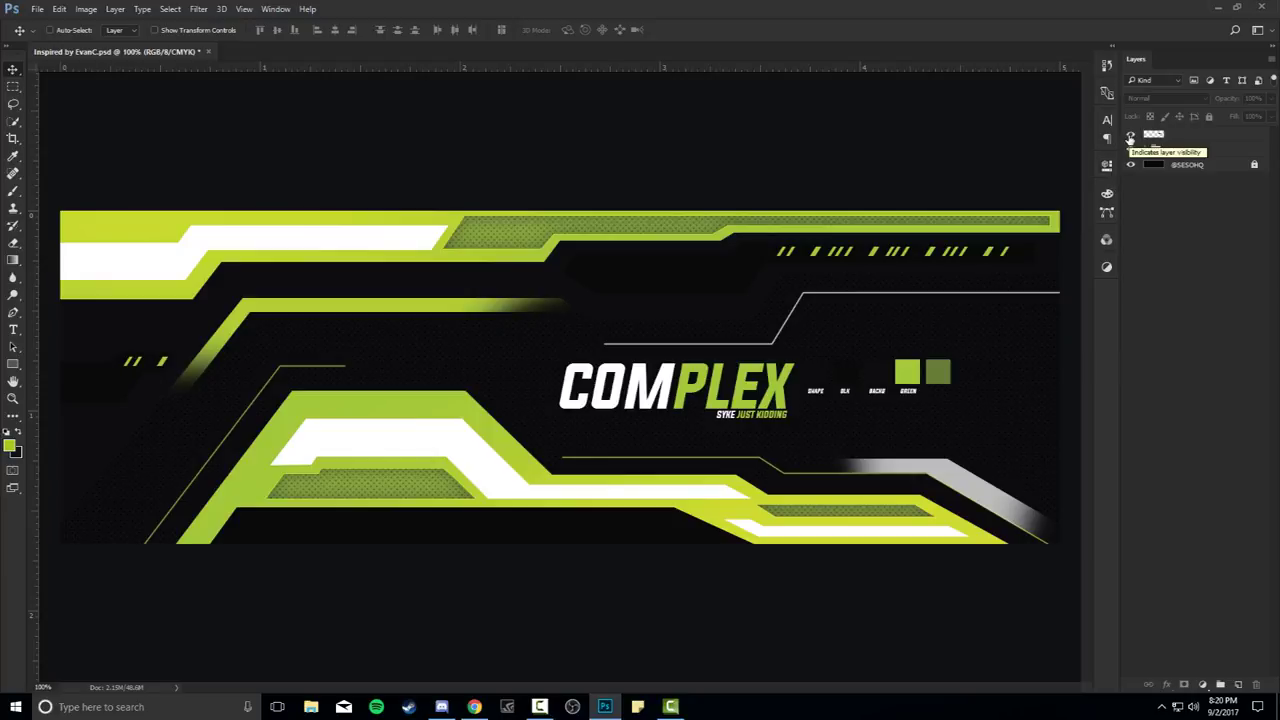
left_click(474, 706)
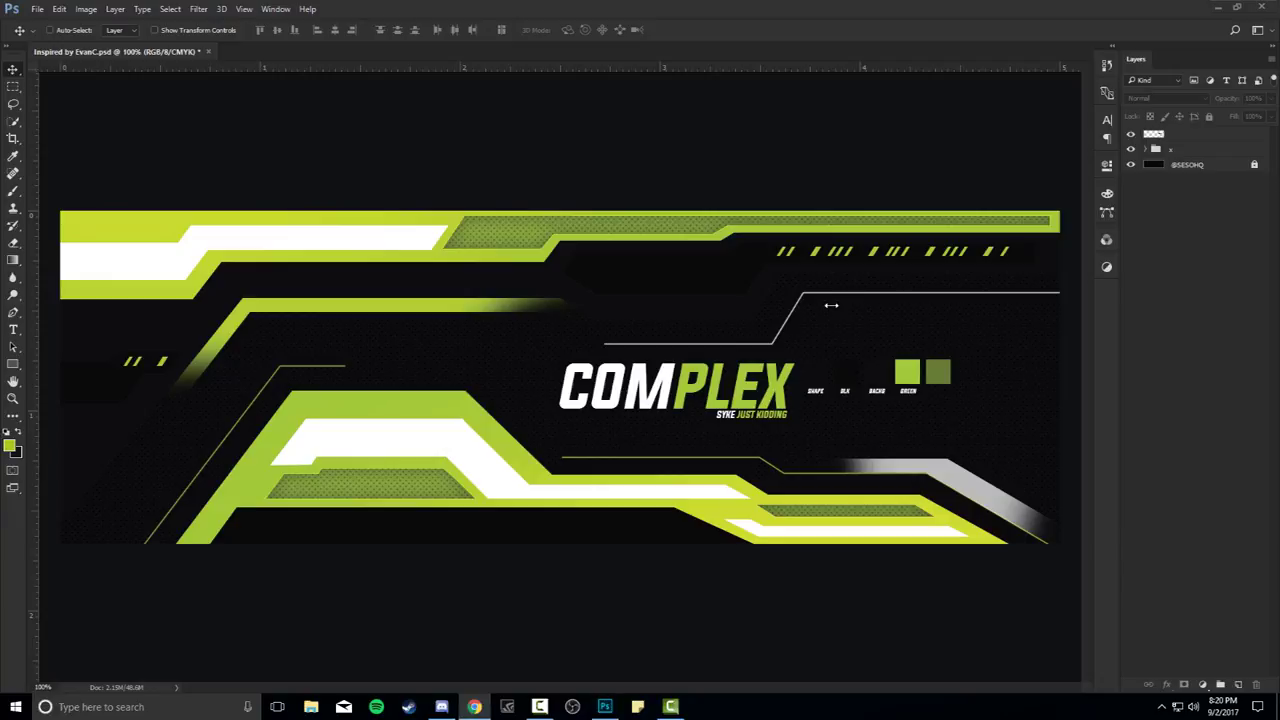
left_click_drag(945, 357, 1045, 215)
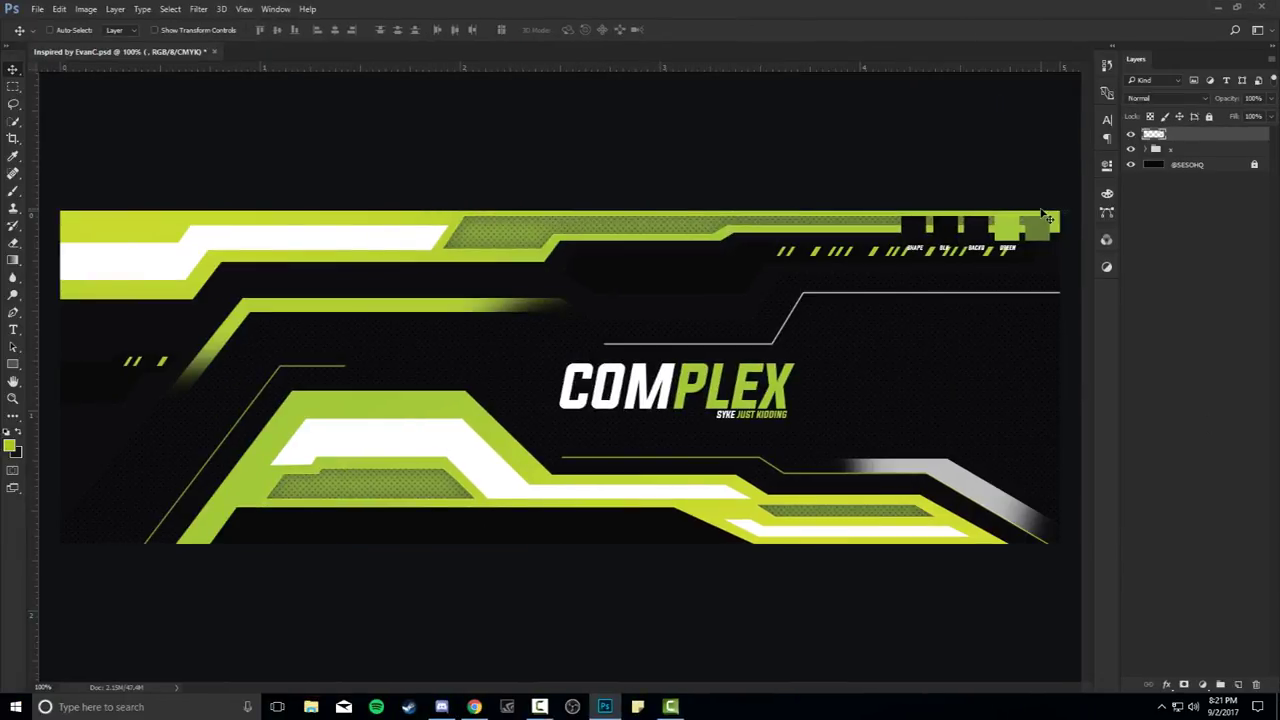
Hide the colour swatch layer and make the locked background layer active with the artwork group visible
left_click(1131, 148)
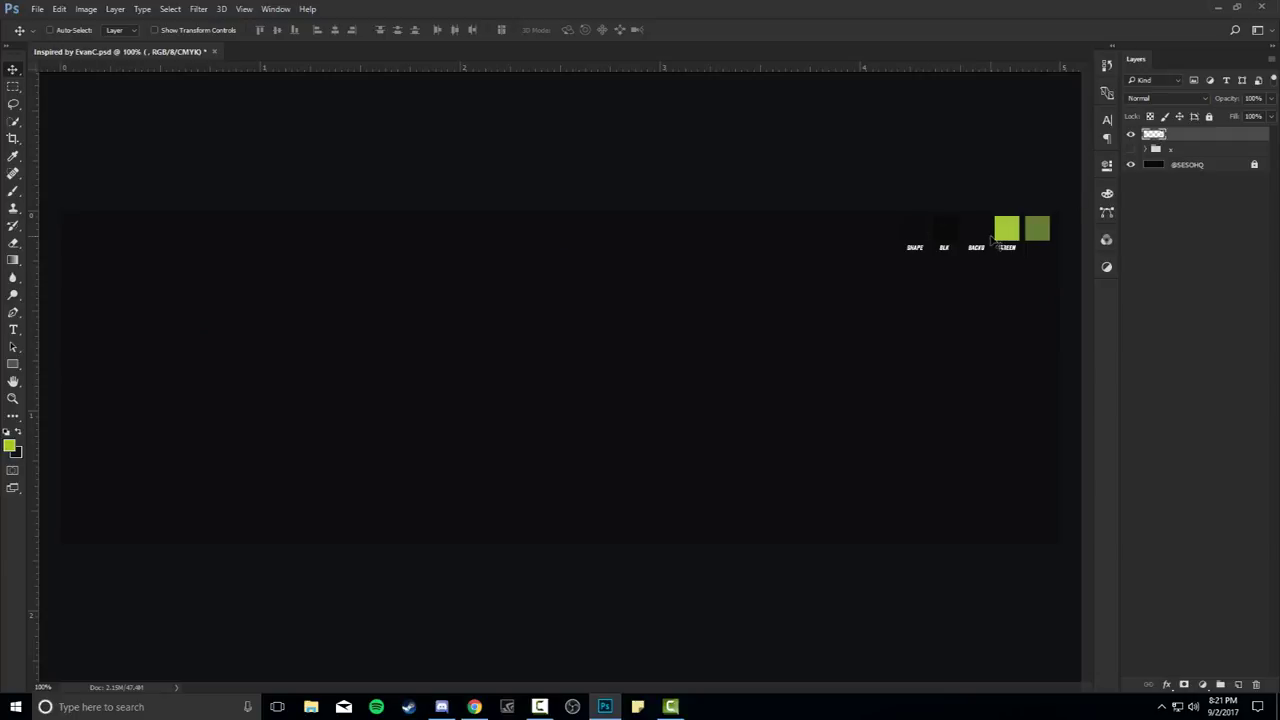
left_click(1131, 134)
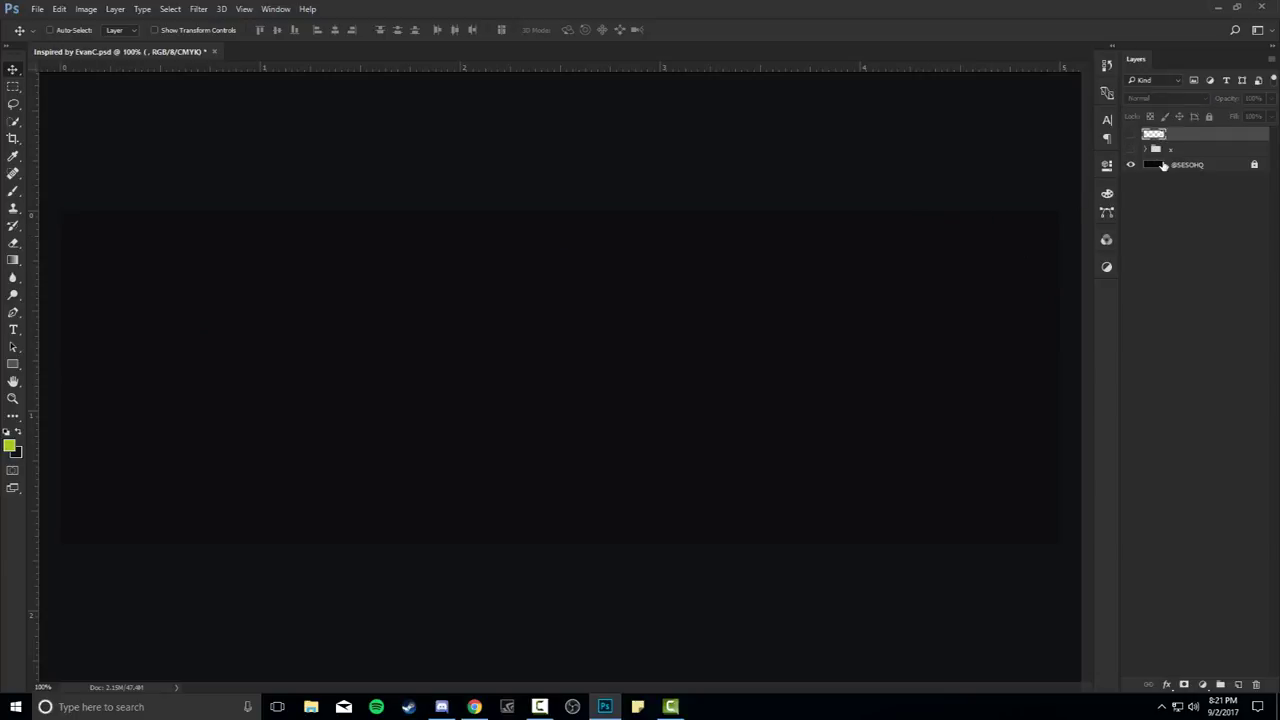
left_click(1163, 166)
left_click(1131, 149)
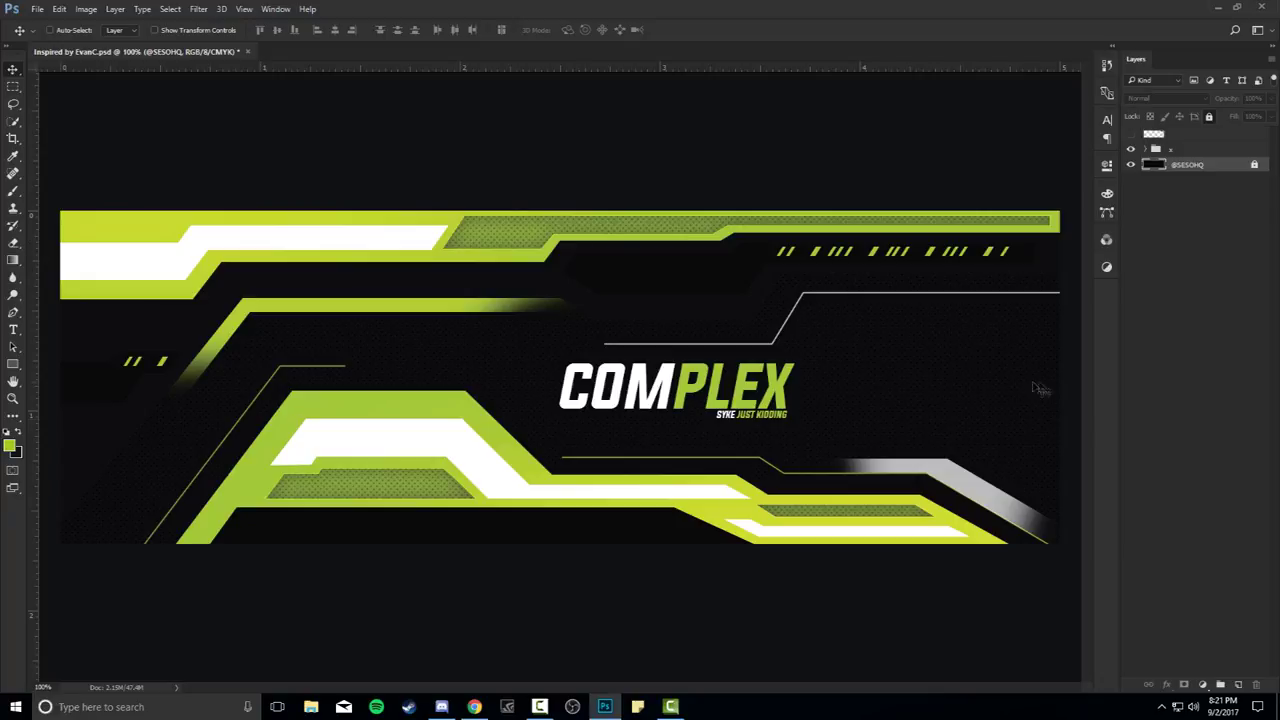
Create a new layer above the background and trace the stepped lower edge of the top green band with the Pen tool
left_click(1238, 684)
key("p")
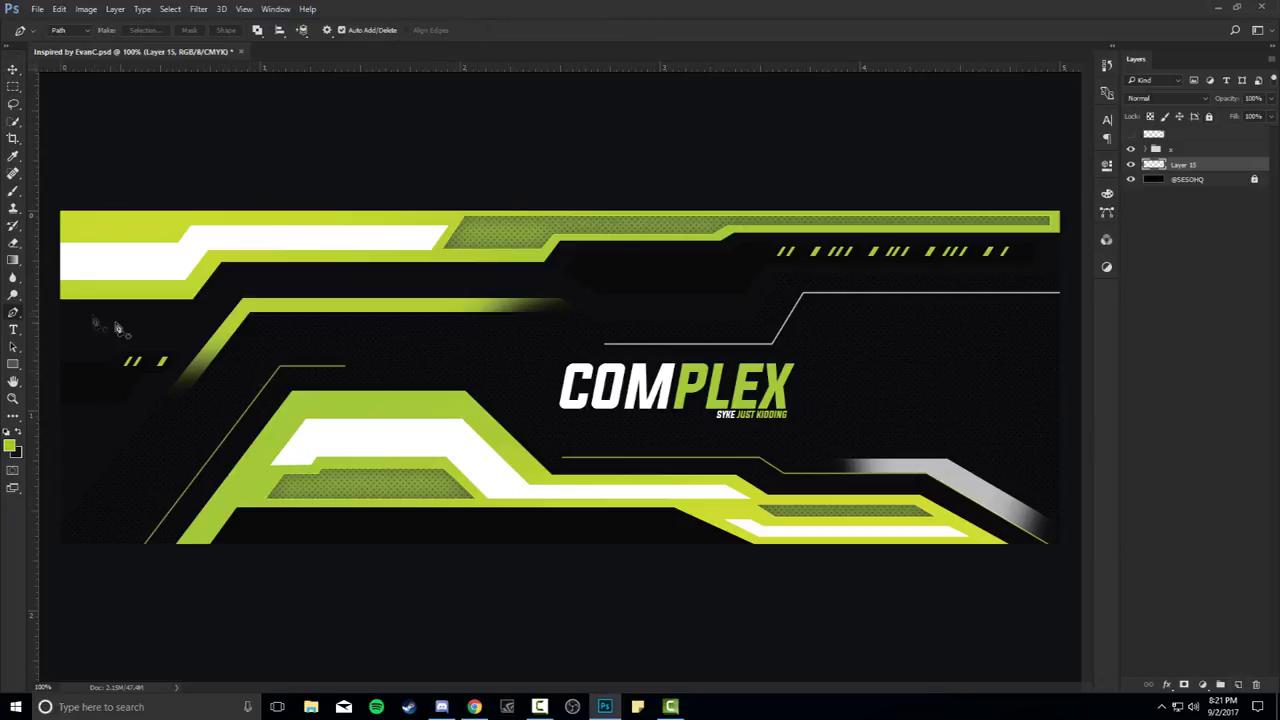
left_click(56, 298)
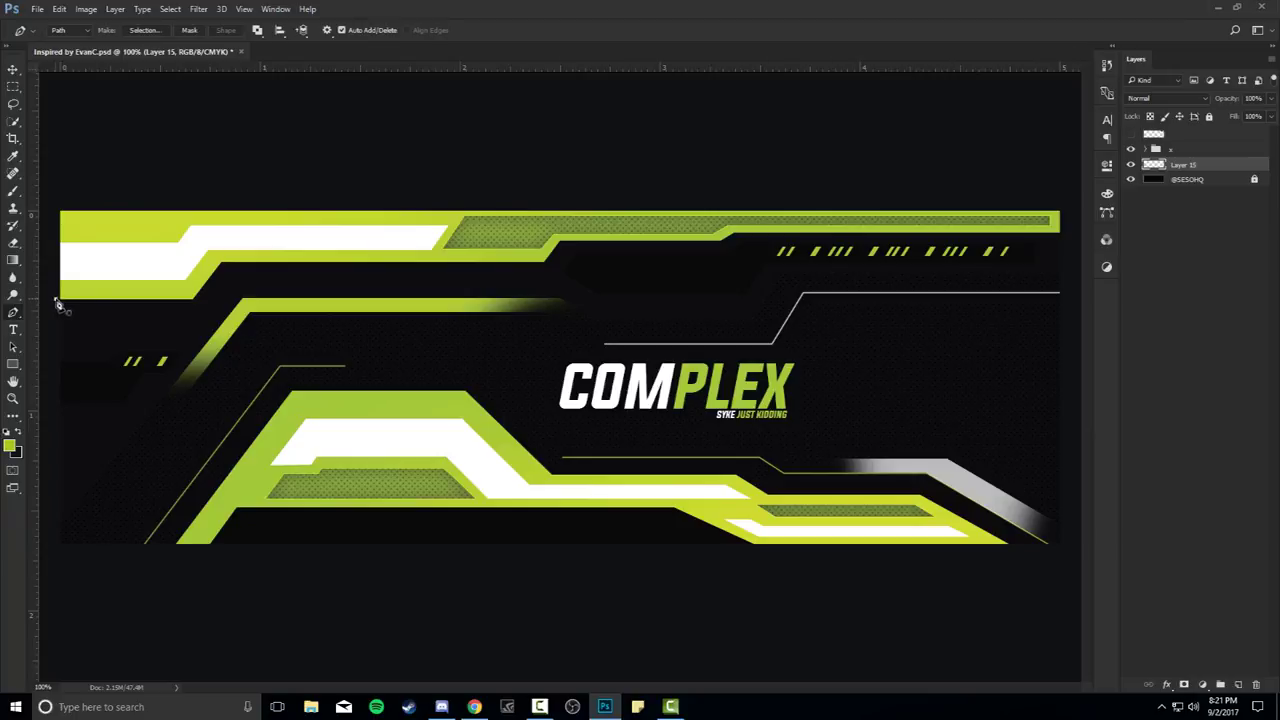
left_click(194, 297)
left_click(221, 261)
left_click(546, 264)
left_click(560, 242)
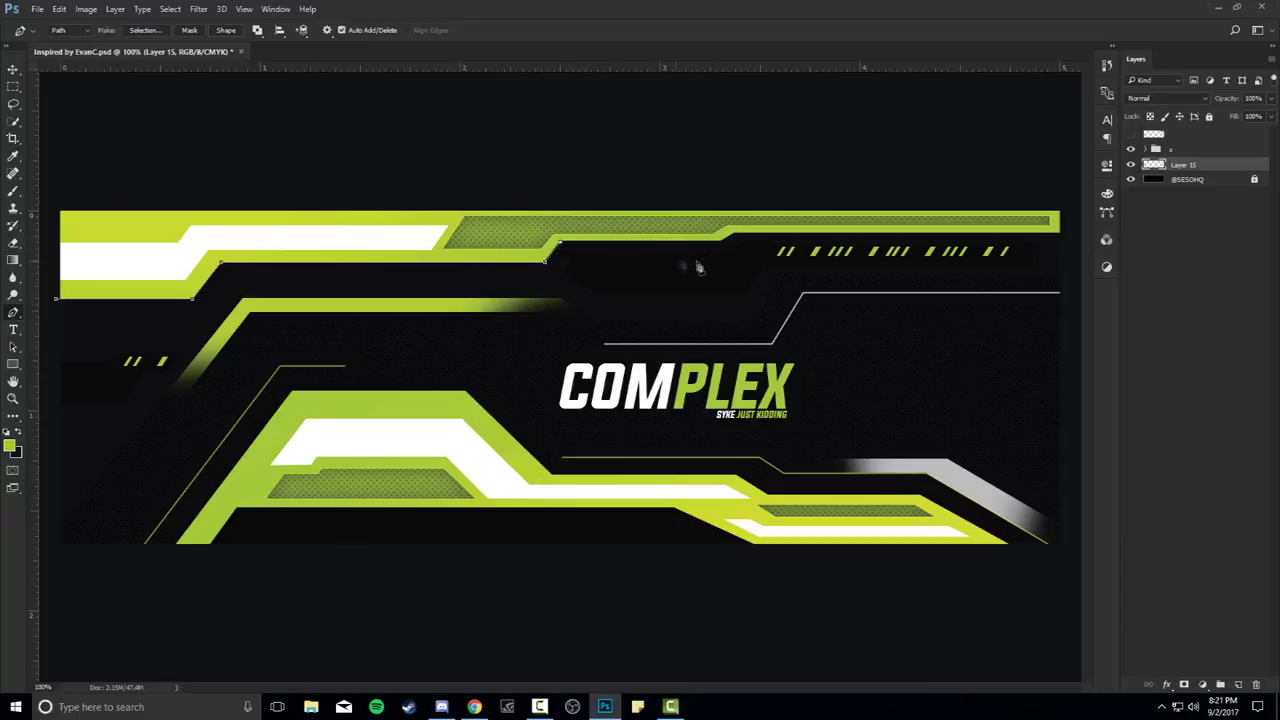
left_click(720, 241)
left_click(1072, 234)
Hide the artwork group and close the band's path with anchor points outside the canvas above its upper edge
left_click(1131, 149)
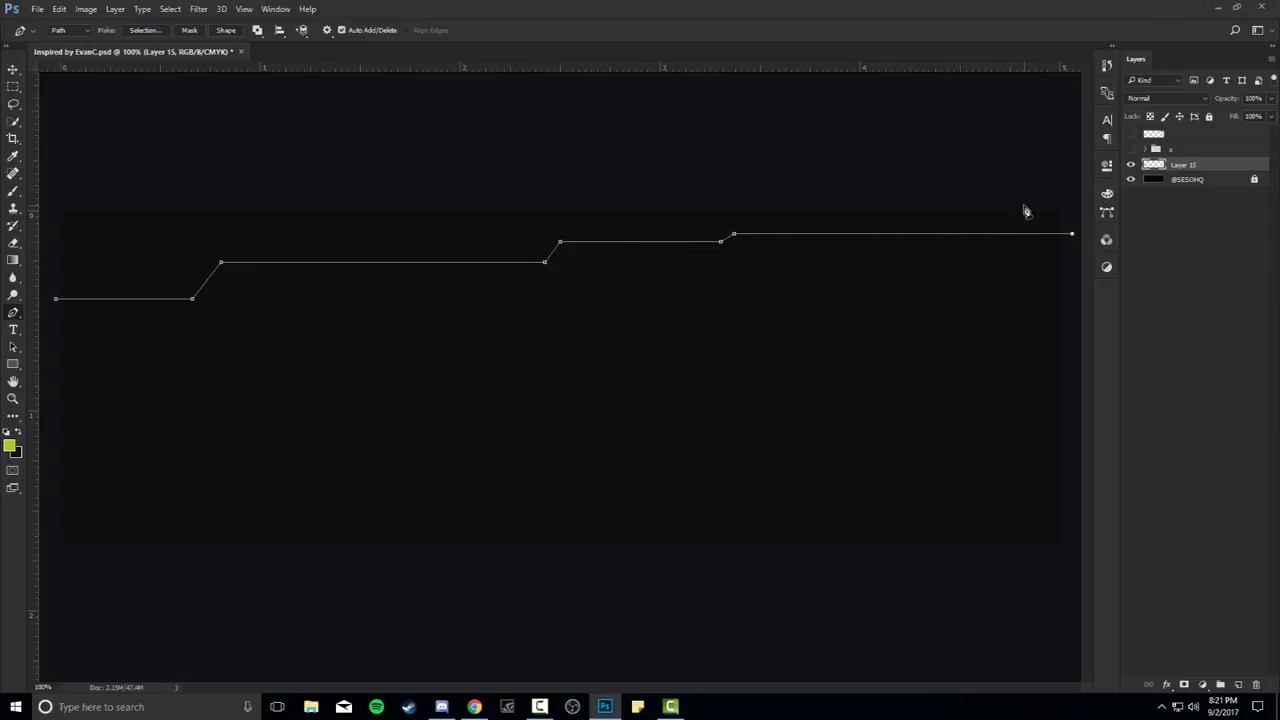
left_click(1071, 190)
left_click(165, 161)
left_click(44, 181)
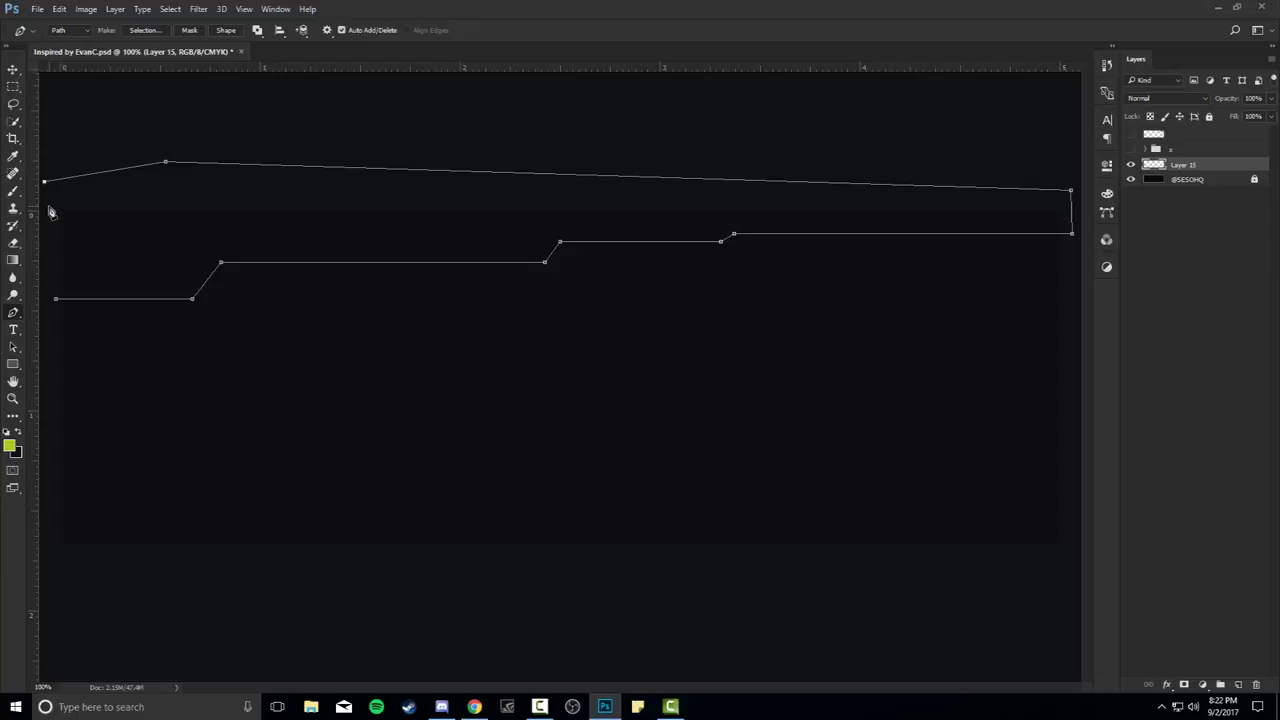
left_click(56, 300)
Show the swatches, fill the closed path with the green swatch colour a4ca1d, and delete the path
left_click(1131, 134)
right_click(819, 319)
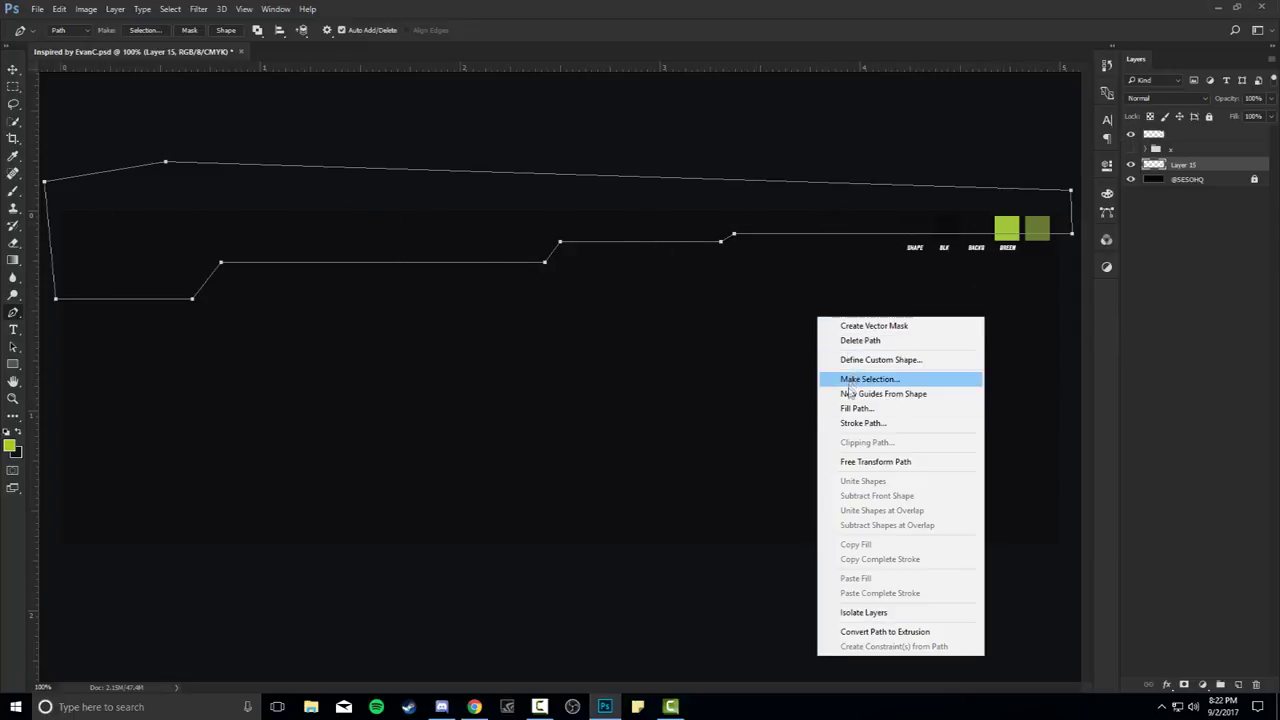
left_click(856, 408)
left_click(652, 197)
left_click(628, 228)
left_click(1007, 225)
left_click_drag(973, 383, 604, 363)
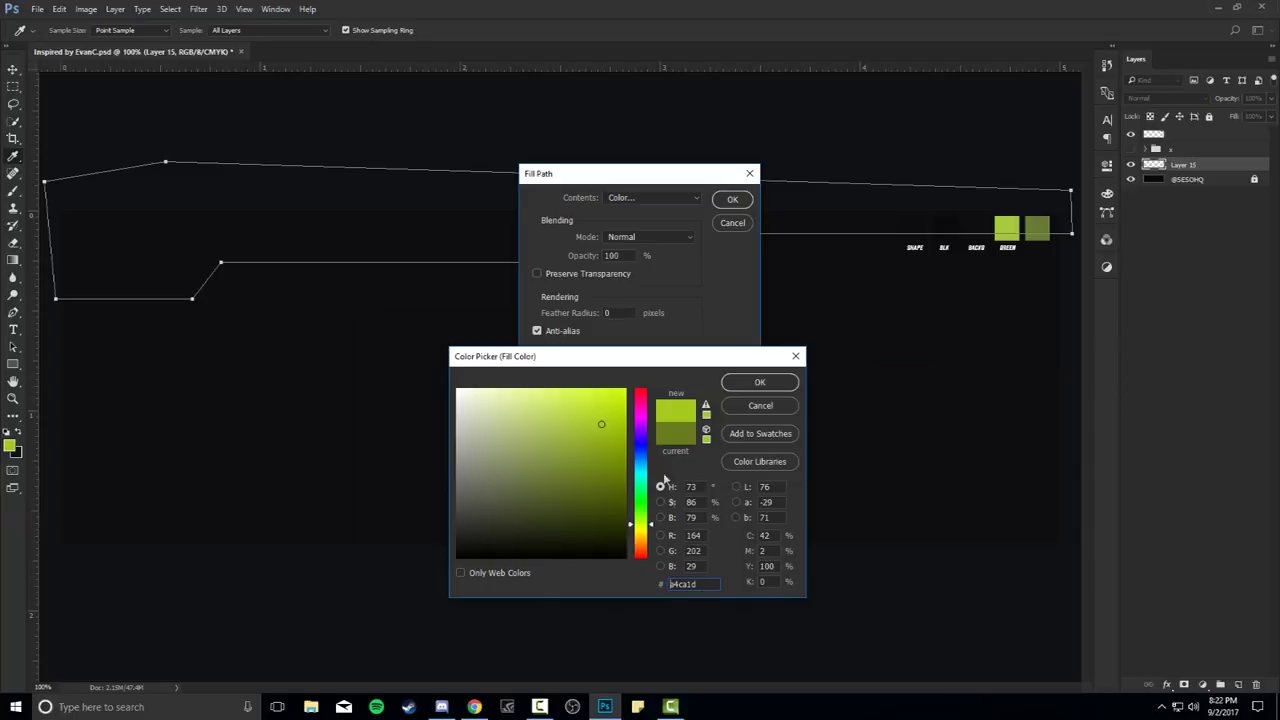
left_click_drag(699, 366, 996, 436)
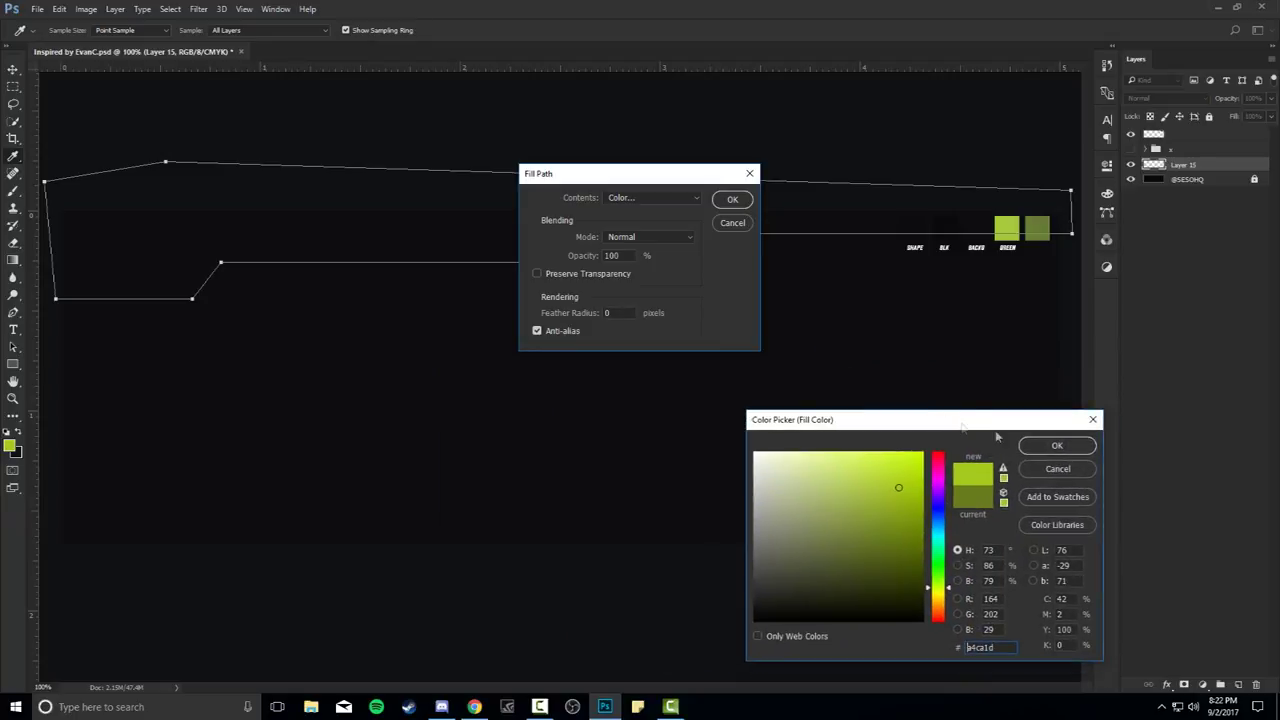
left_click(1057, 445)
left_click(732, 199)
right_click(774, 331)
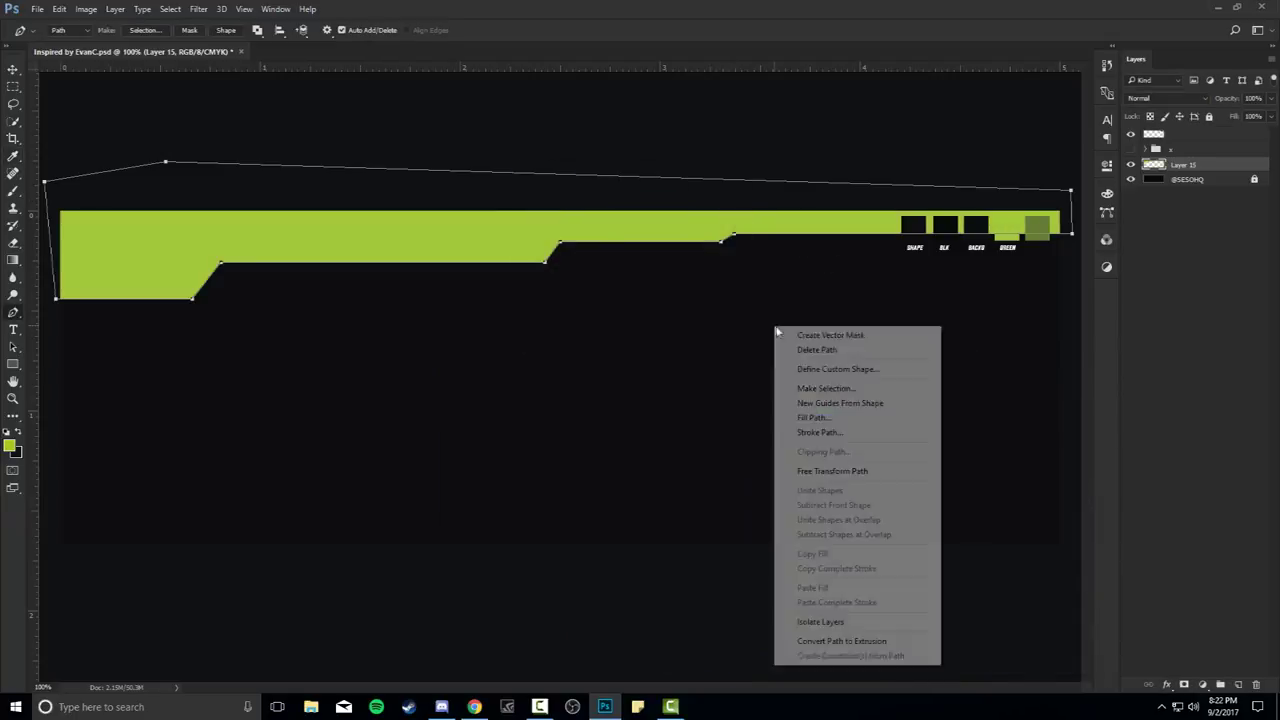
left_click(818, 346)
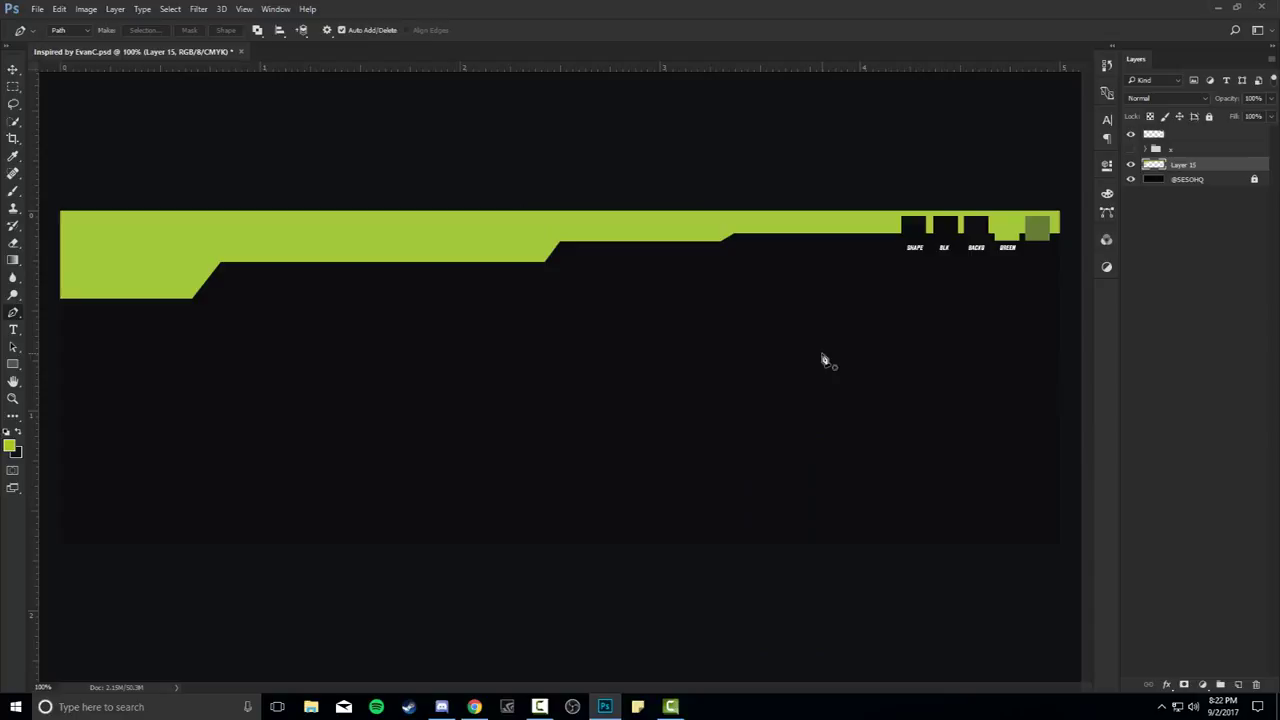
With the artwork group shown, create a new layer and trace the upper edge of the large dark shape across the canvas
left_click(1131, 149)
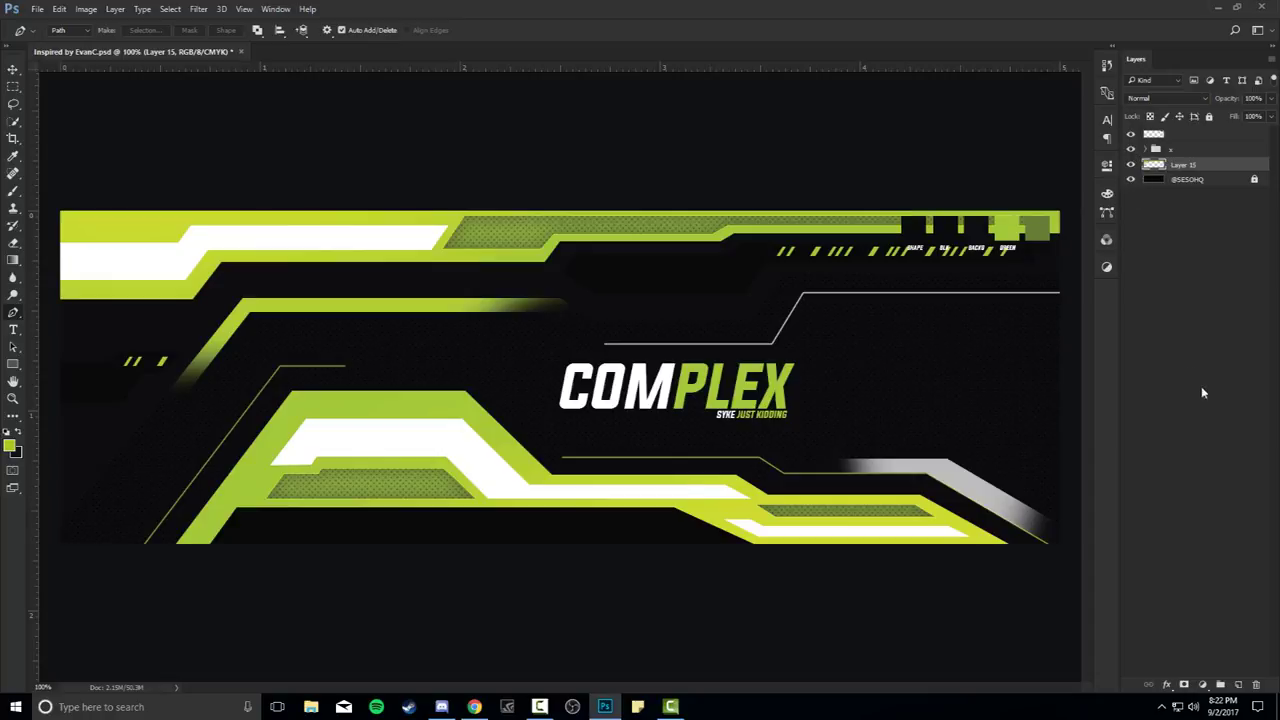
left_click(1238, 685)
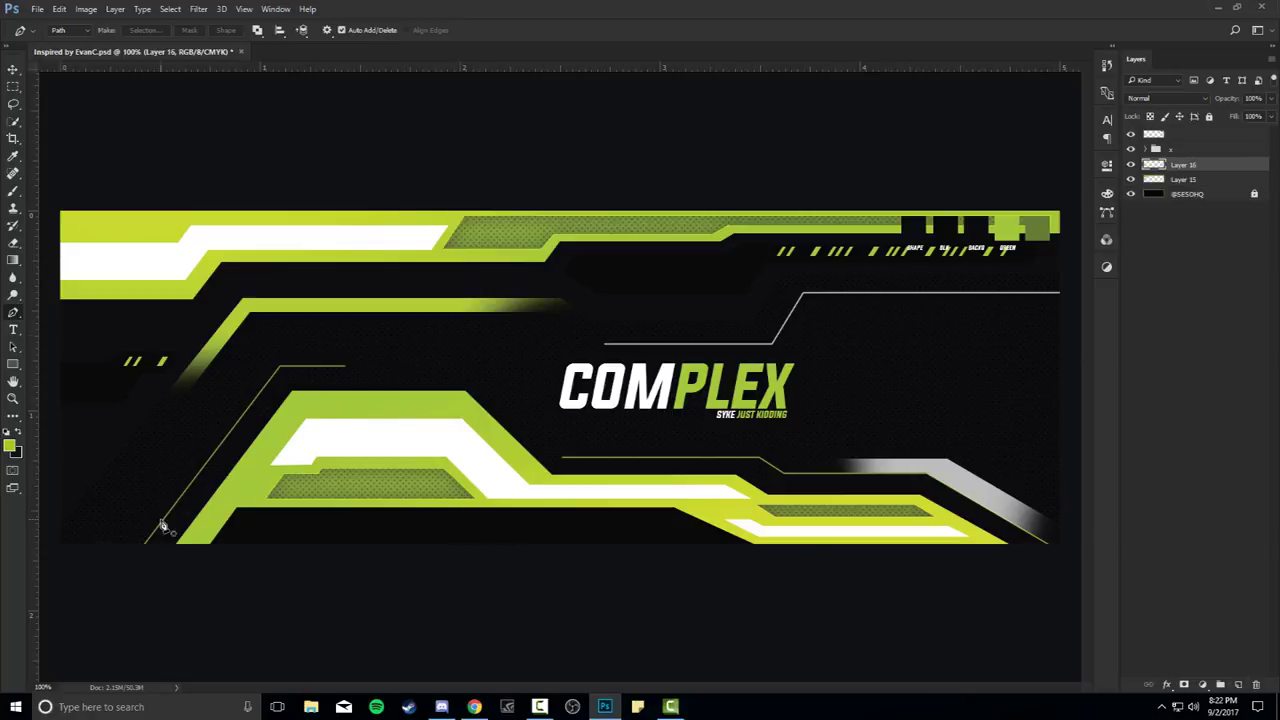
left_click(53, 533)
left_click(242, 299)
left_click(562, 298)
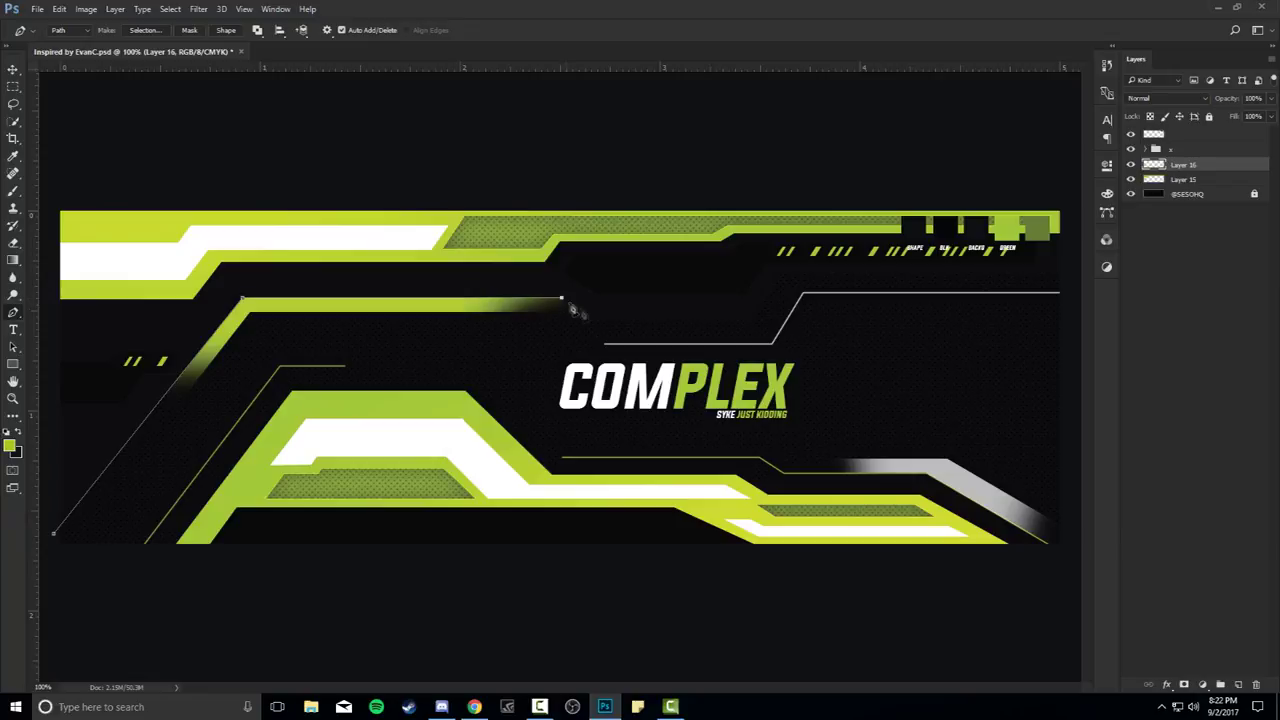
left_click(593, 320)
left_click(752, 320)
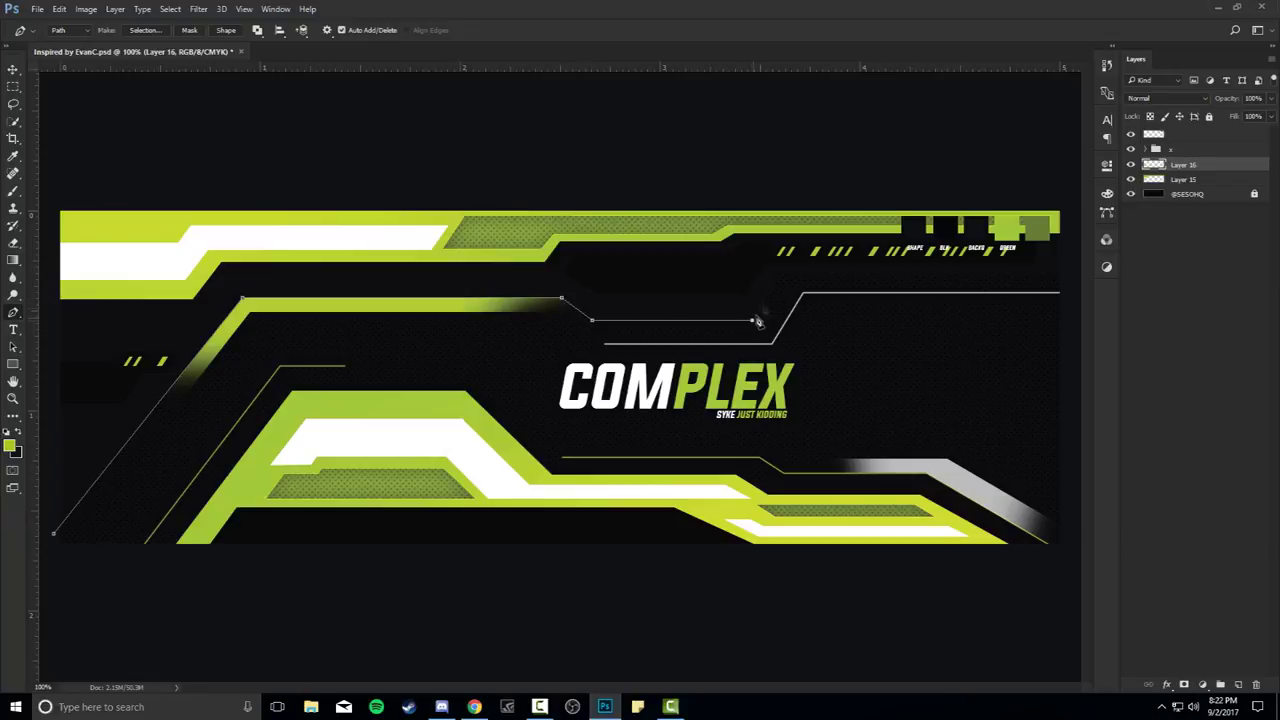
left_click(781, 275)
left_click(1066, 274)
Hide the artwork group and shift the path's left slope corner slightly left and the upper corner of its right-hand rise to the right
left_click(1131, 149)
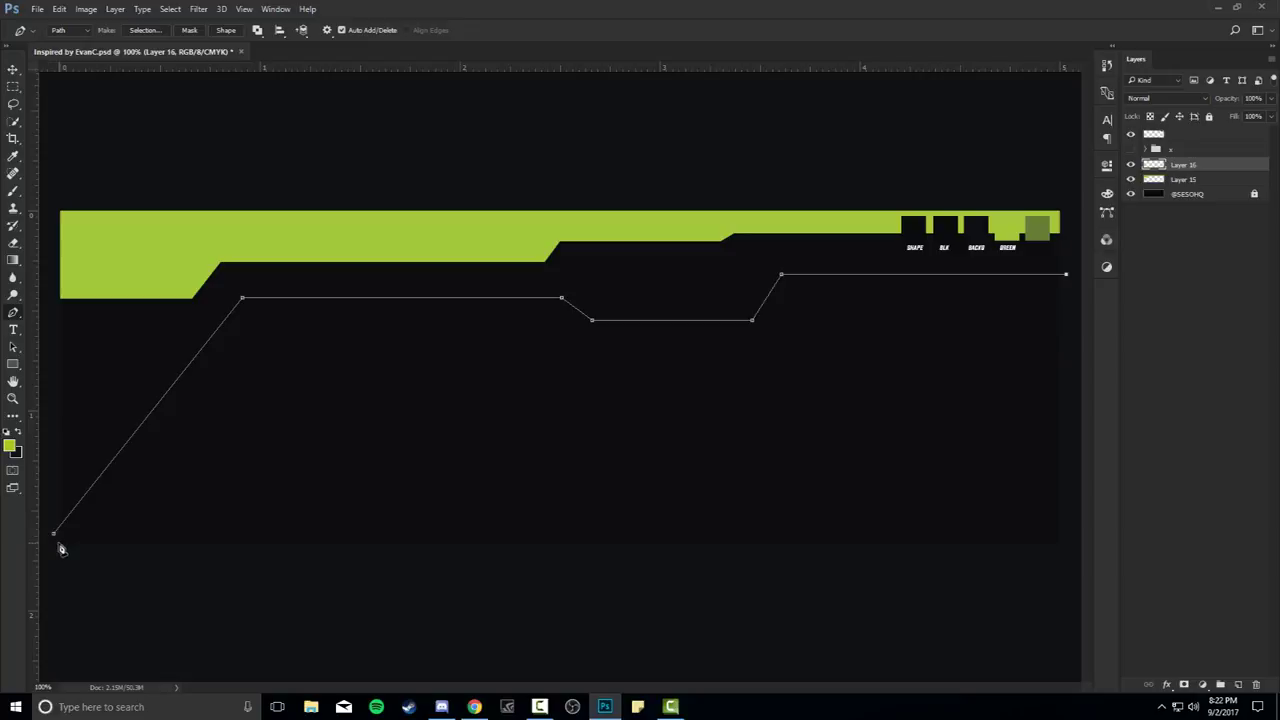
scroll(62, 548, "up", 3)
left_click_drag(66, 549, 216, 531)
scroll(214, 491, "down", 4)
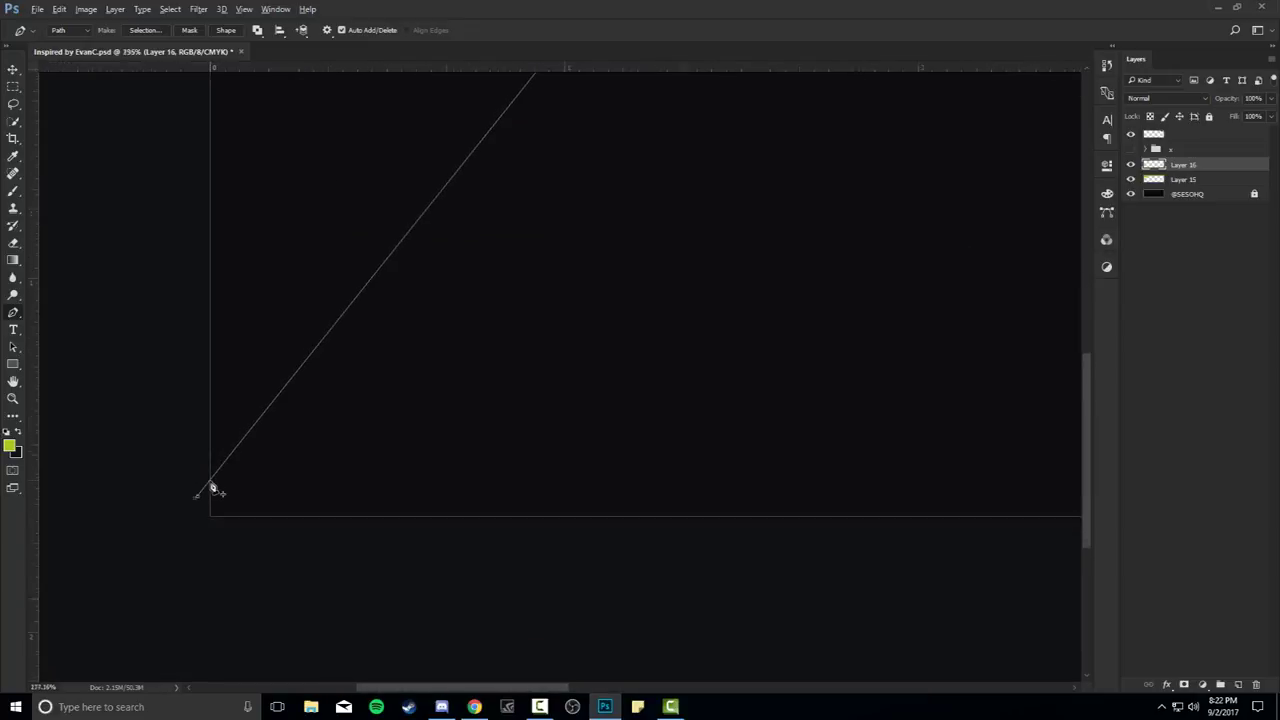
scroll(194, 501, "down", 2)
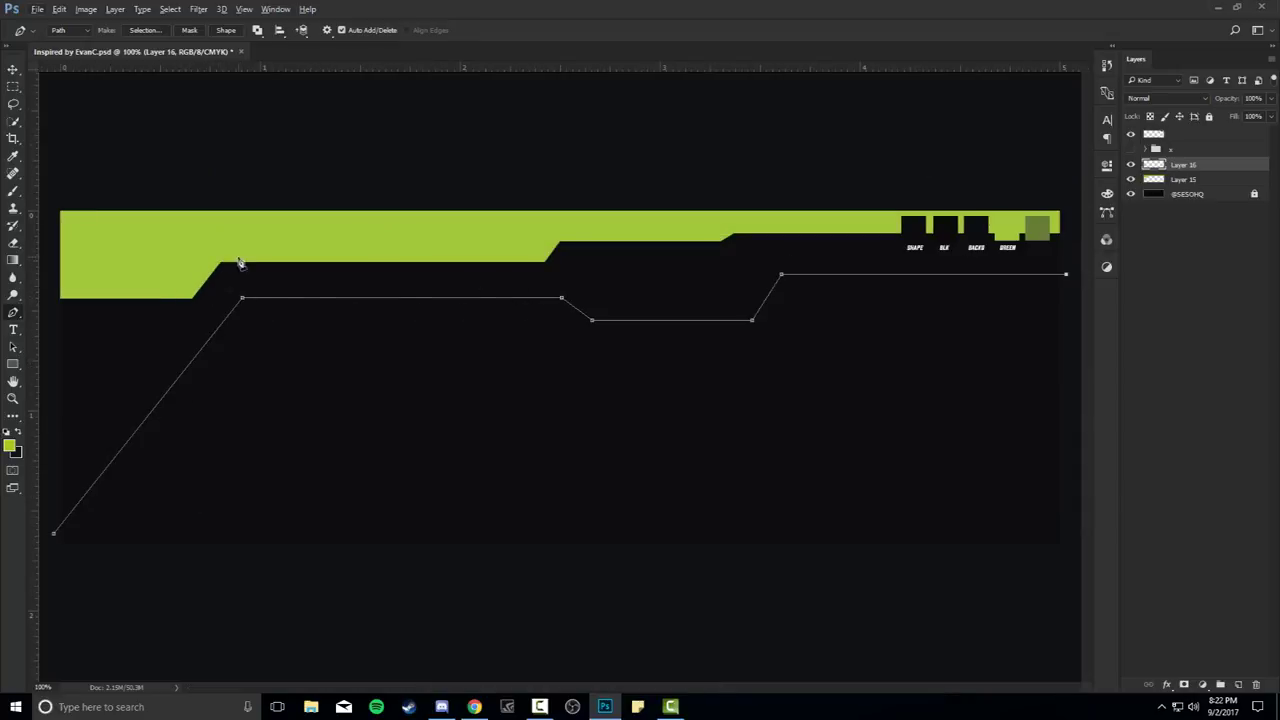
left_click_drag(242, 297, 237, 297)
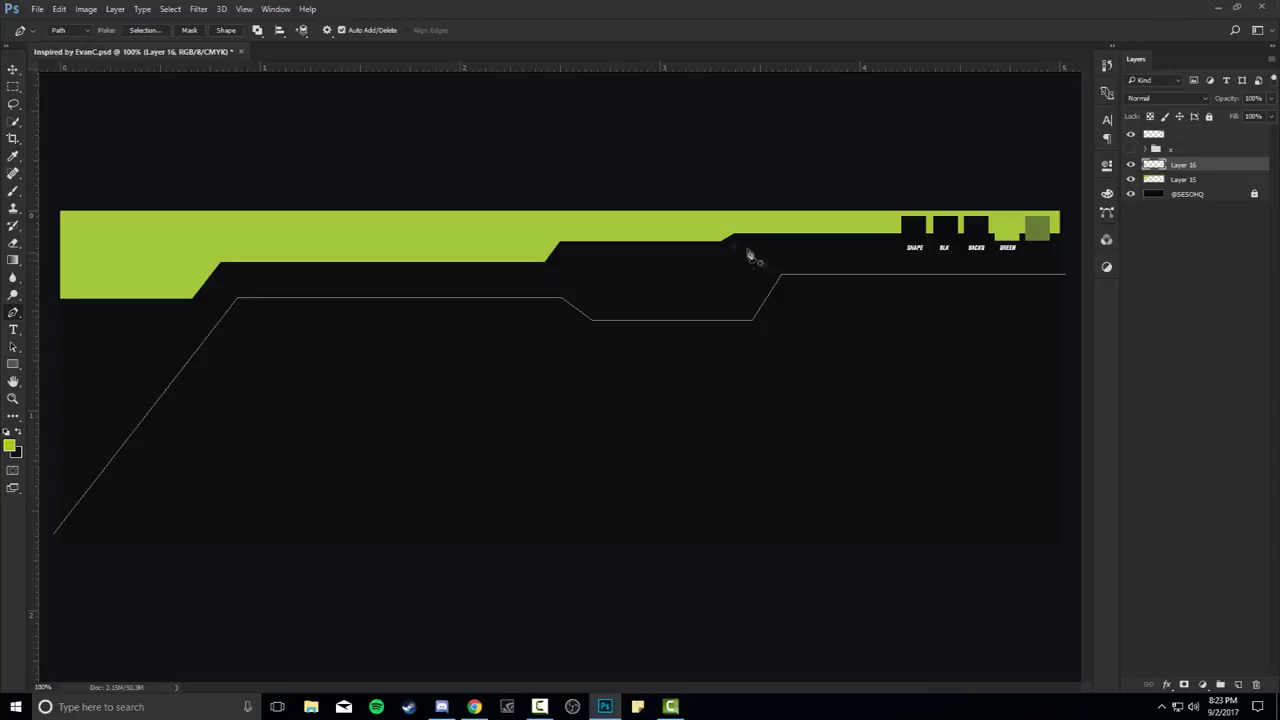
left_click_drag(782, 277, 802, 281)
left_click(819, 318, "ctrl")
Continue the path from its right end and close it around the outside of the canvas's right, lower and left edges
key("ctrl+minus")
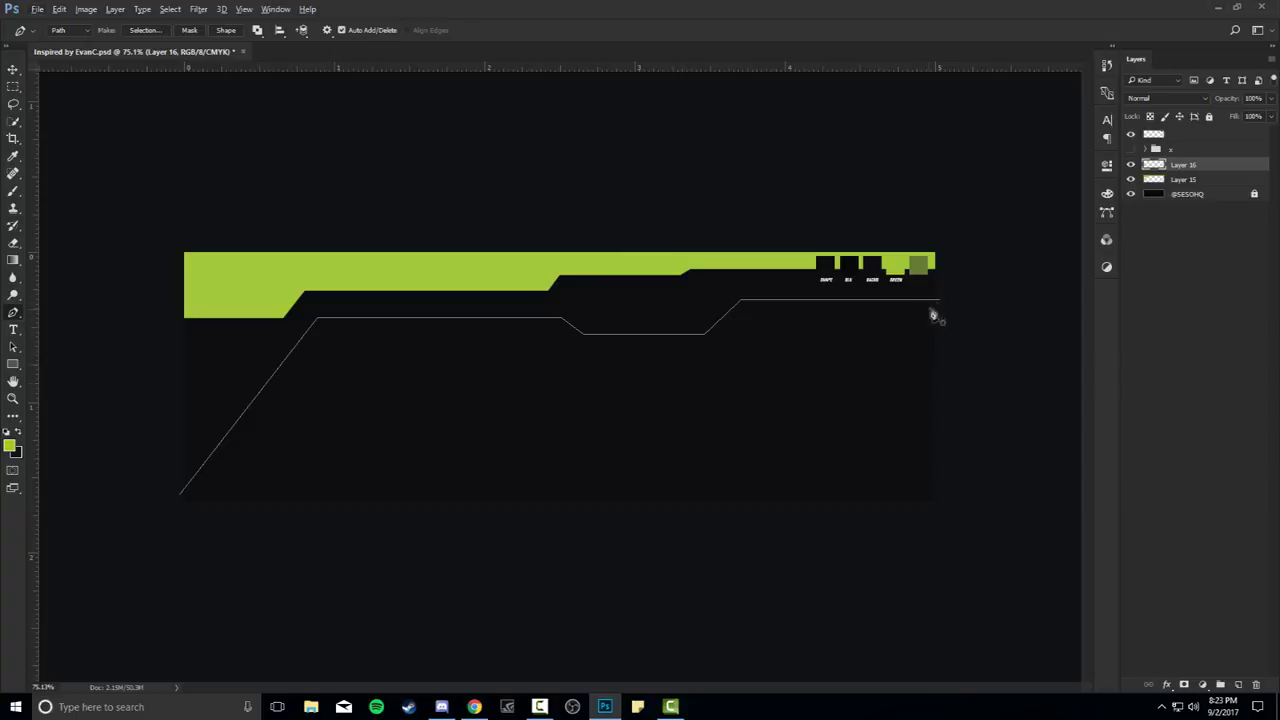
left_click(940, 300)
left_click(973, 420)
left_click(955, 562)
left_click(495, 601)
left_click(153, 529)
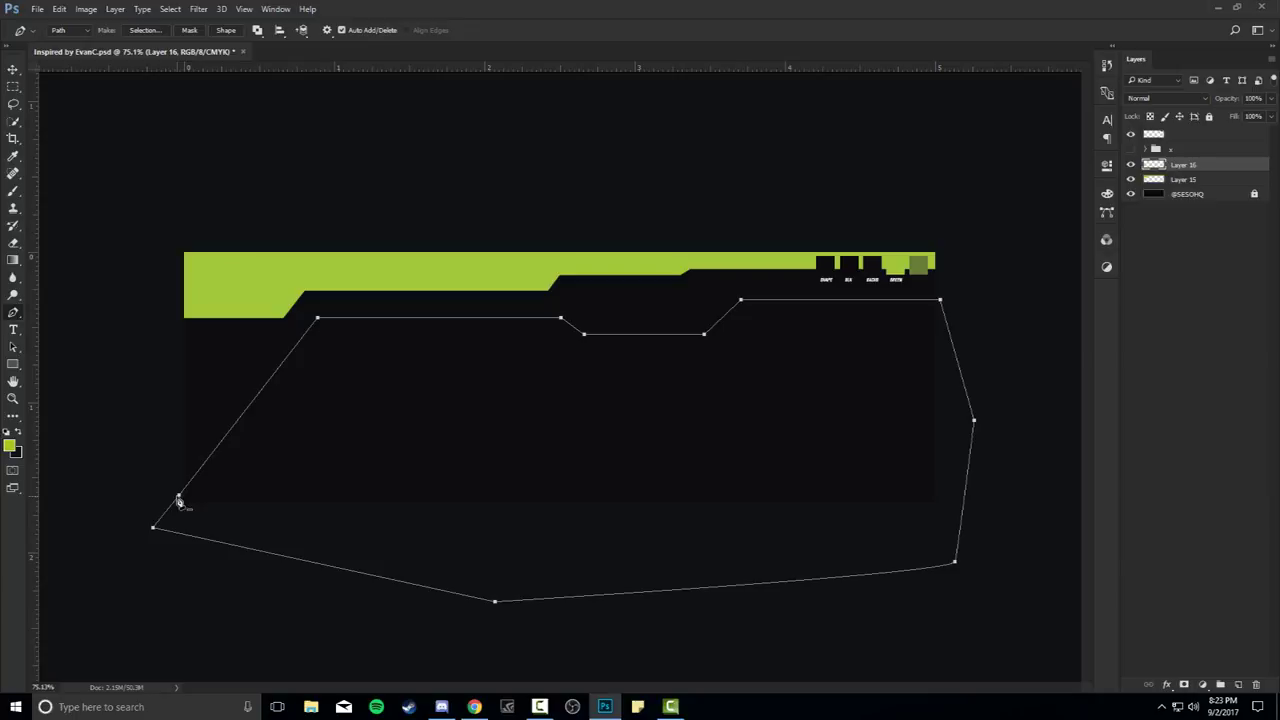
left_click(179, 497)
Fill the closed path with the near-black SHAPE swatch colour 060608 and delete the path
right_click(773, 354)
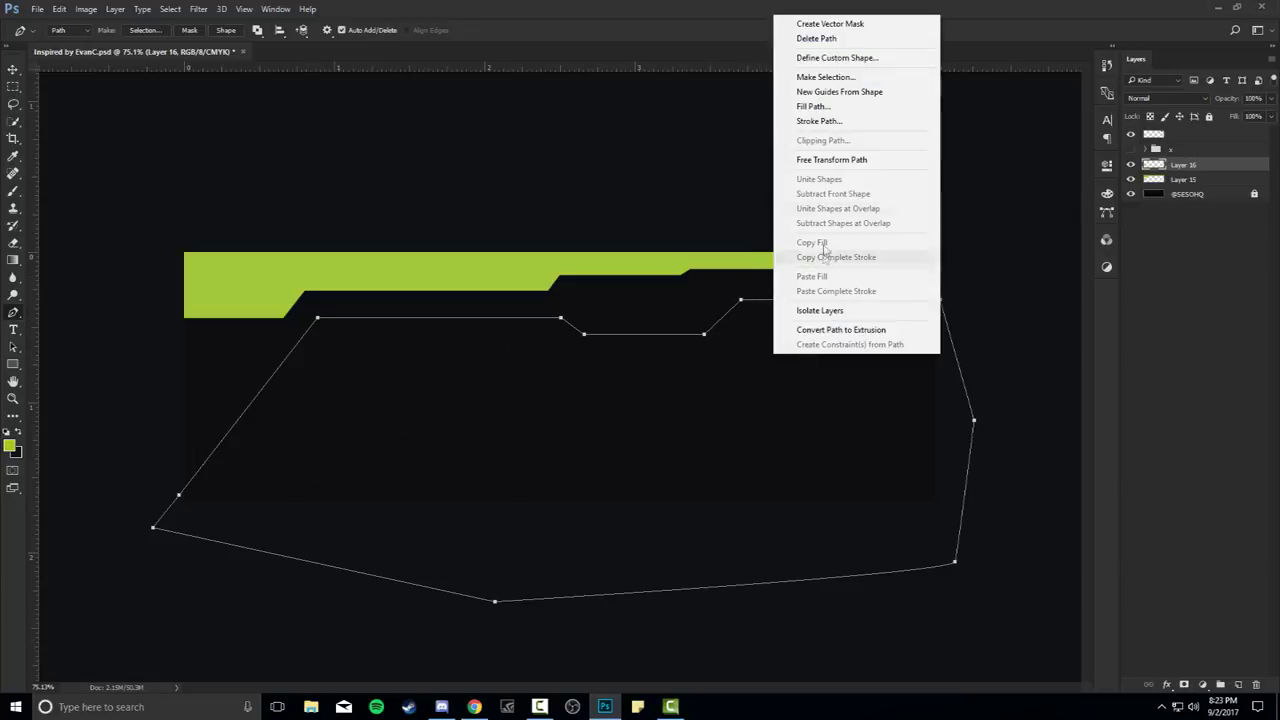
left_click(812, 106)
left_click(652, 197)
left_click(652, 217)
left_click(831, 263)
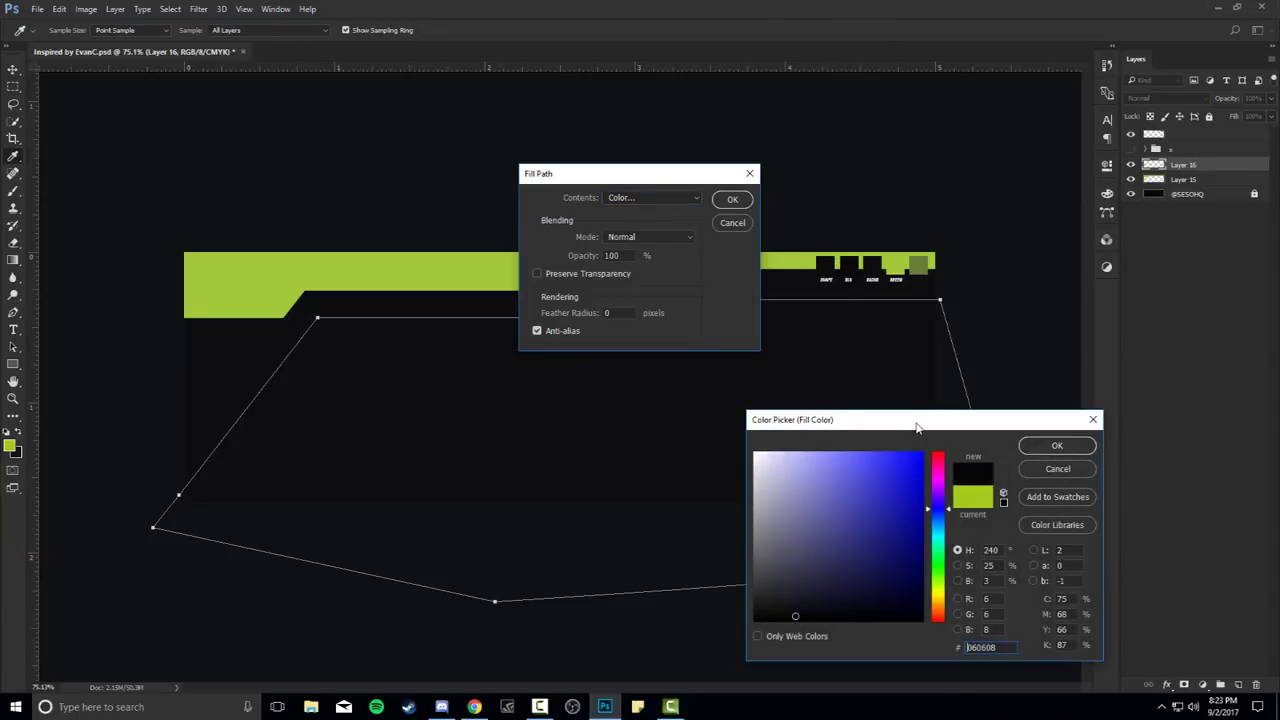
left_click(1030, 446)
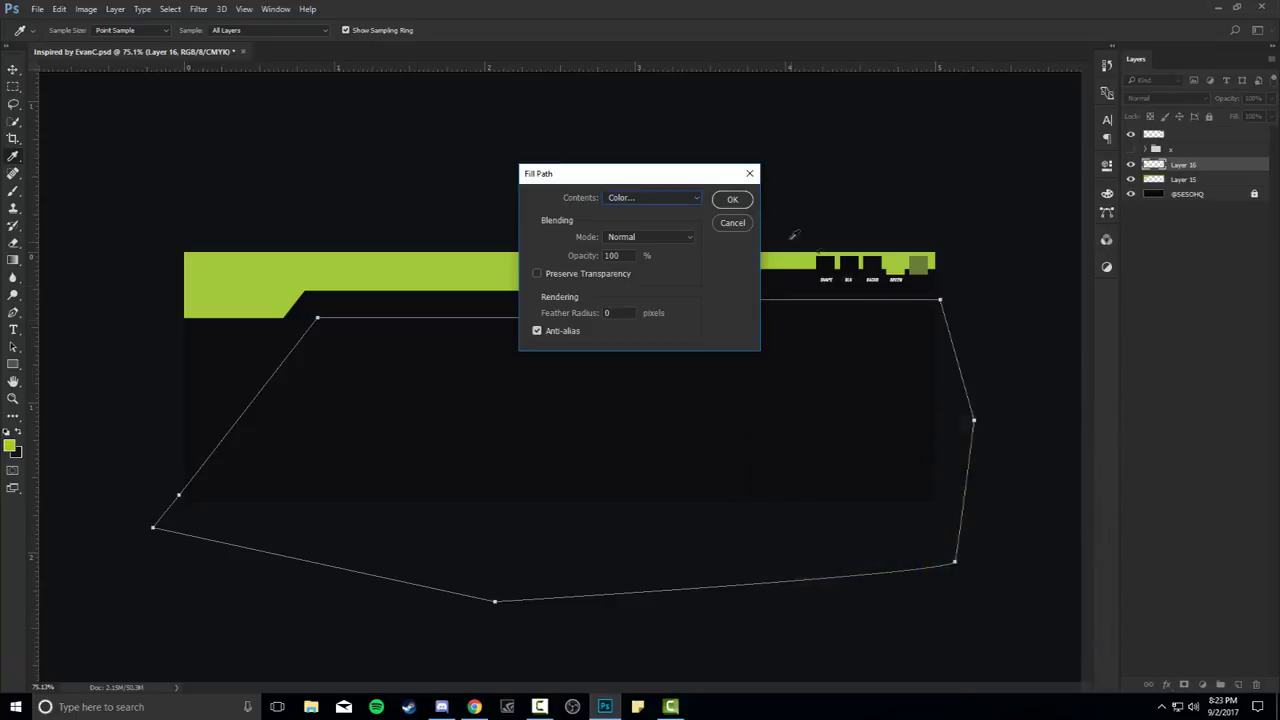
left_click(732, 204)
right_click(650, 376)
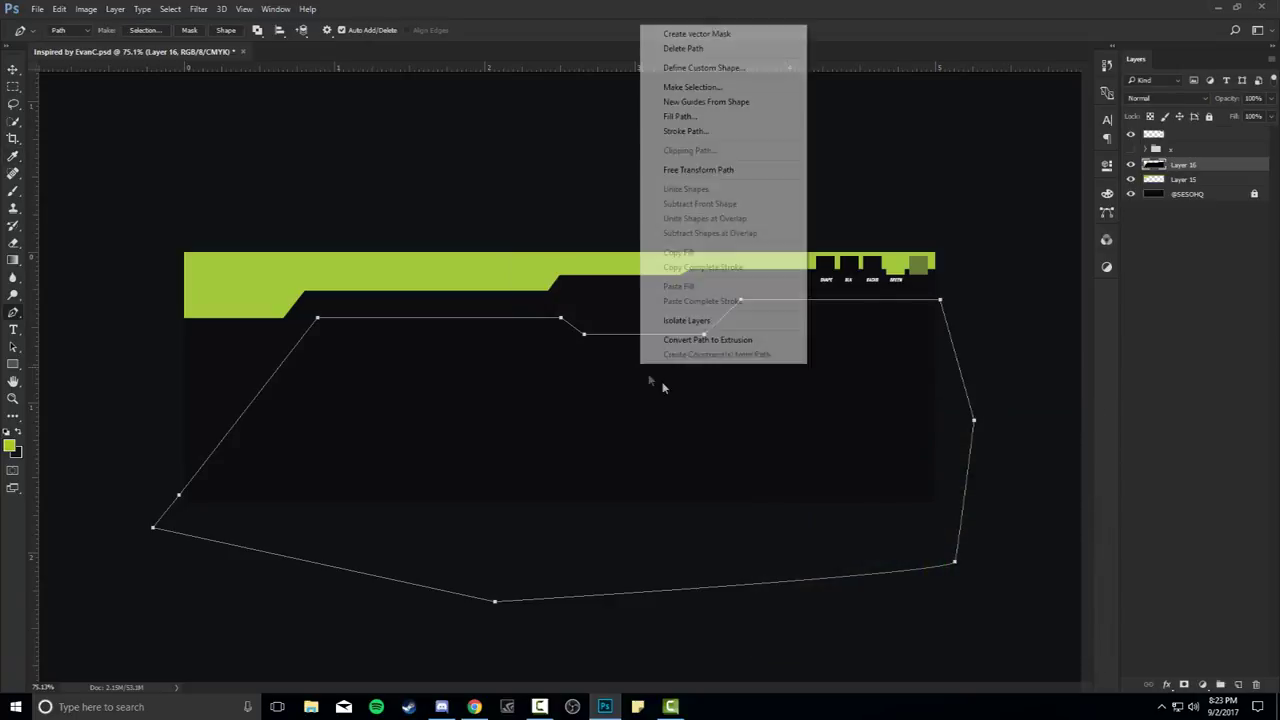
left_click(683, 48)
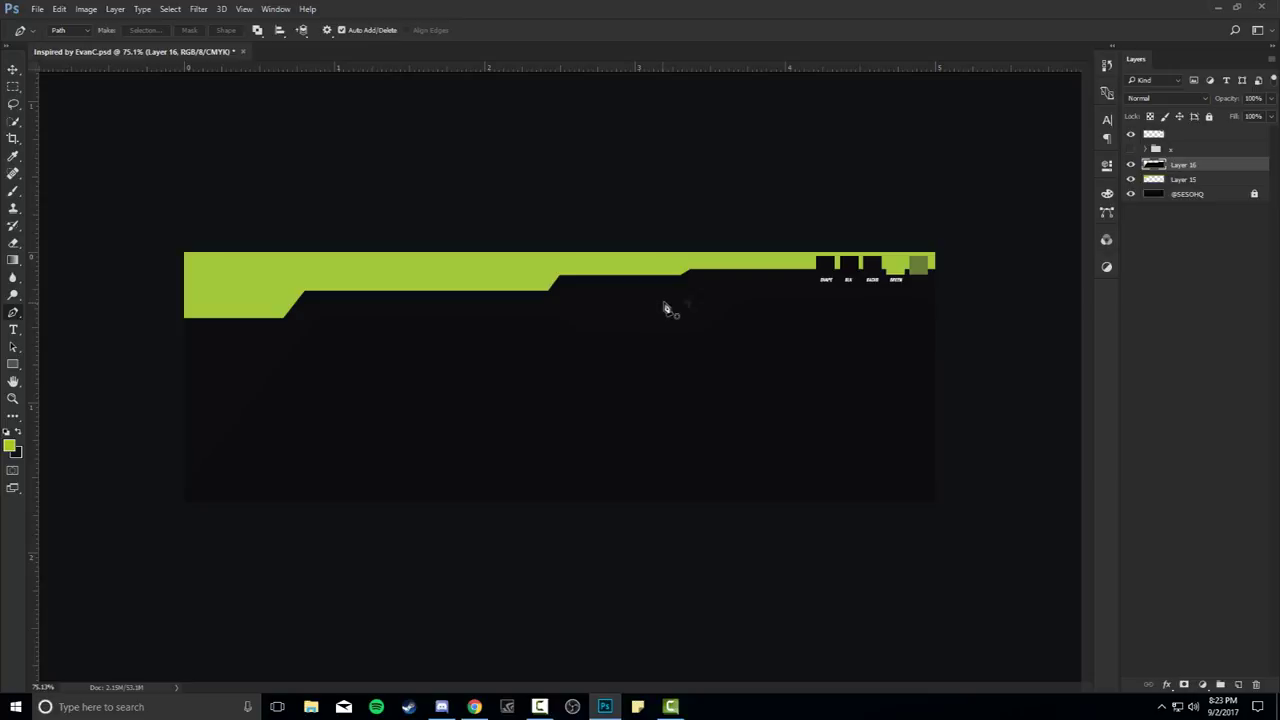
Sample spots in the dark area with the foreground colour picker to compare their near-black shades
left_click(9, 446)
left_click(541, 412)
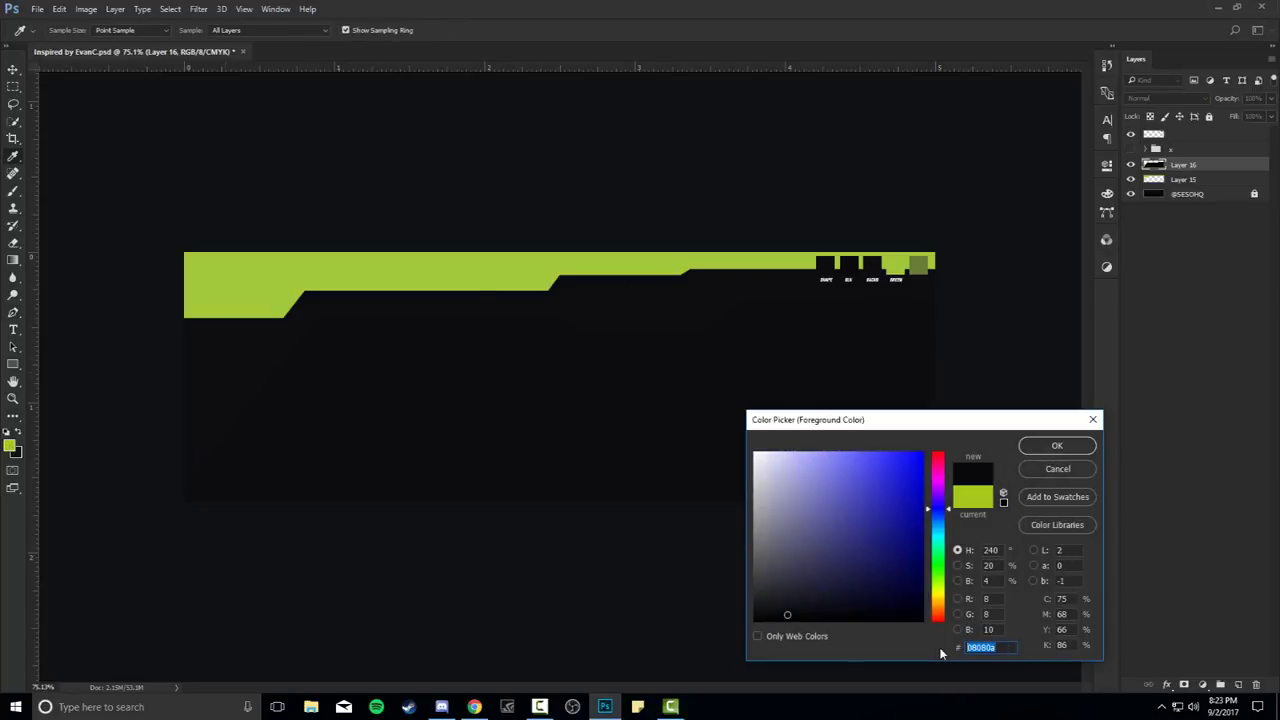
left_click(1058, 470)
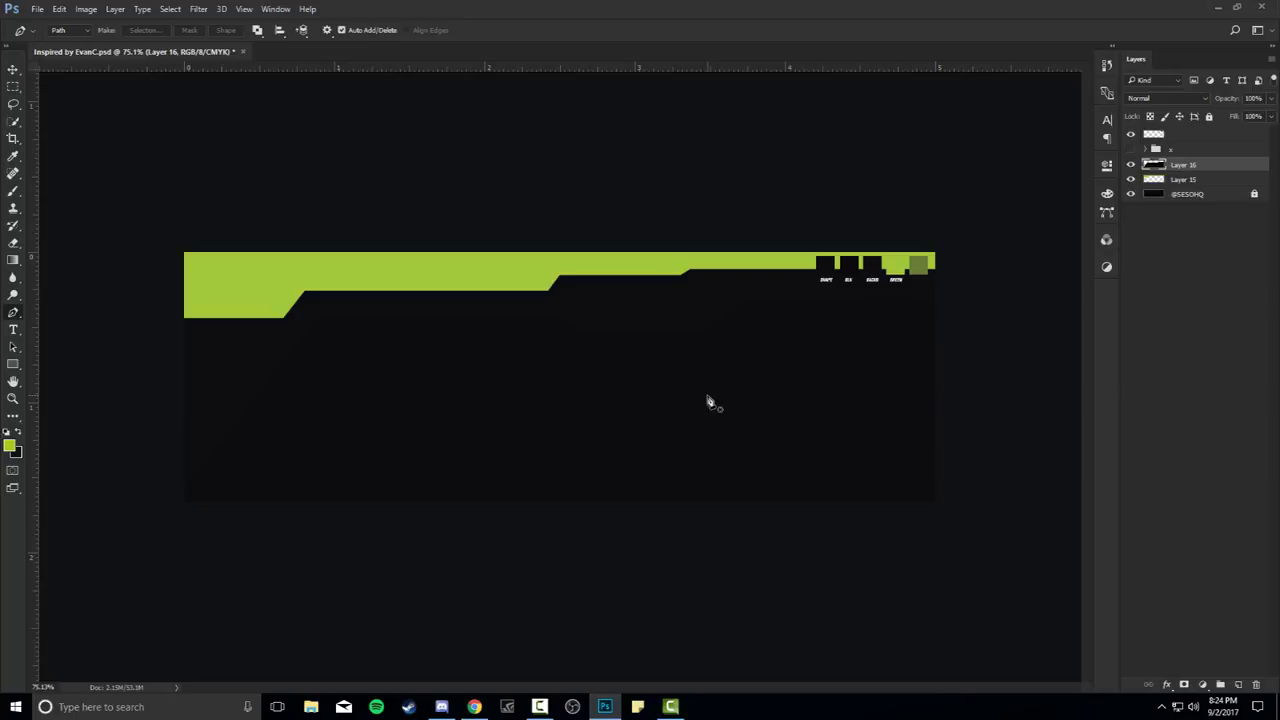
left_click(12, 446)
left_click(400, 410)
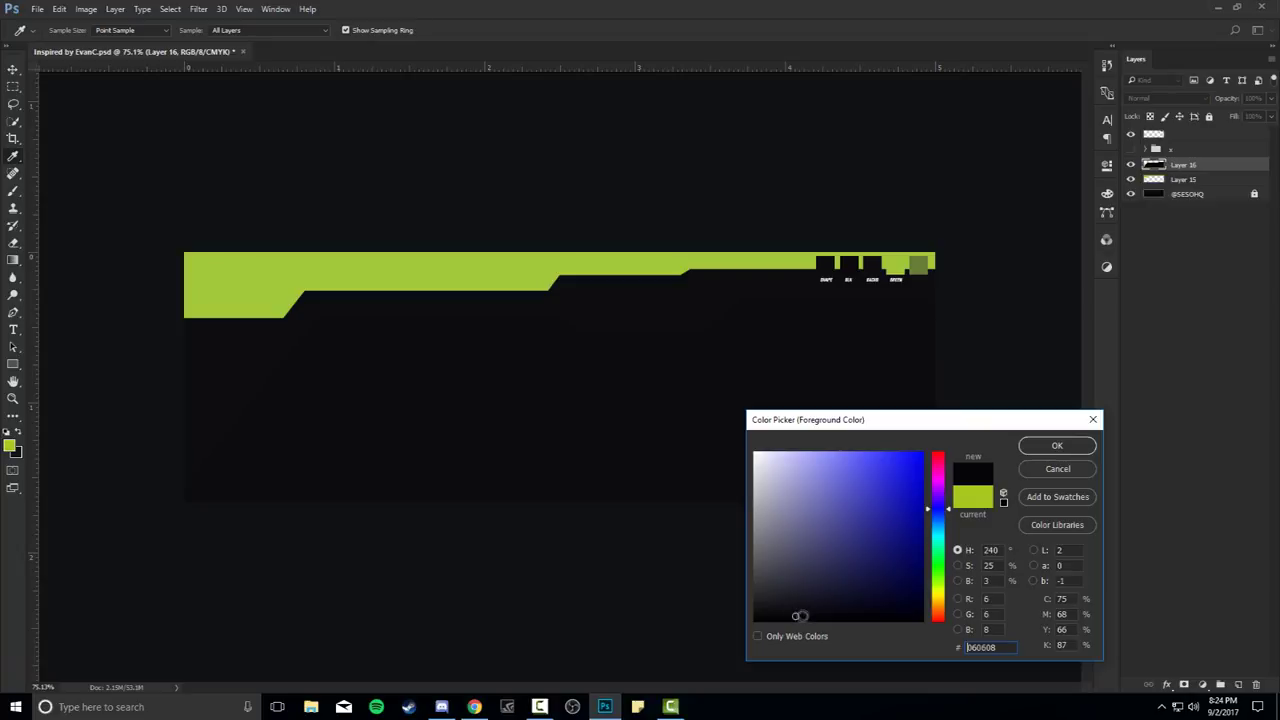
left_click(1057, 467)
key("p")
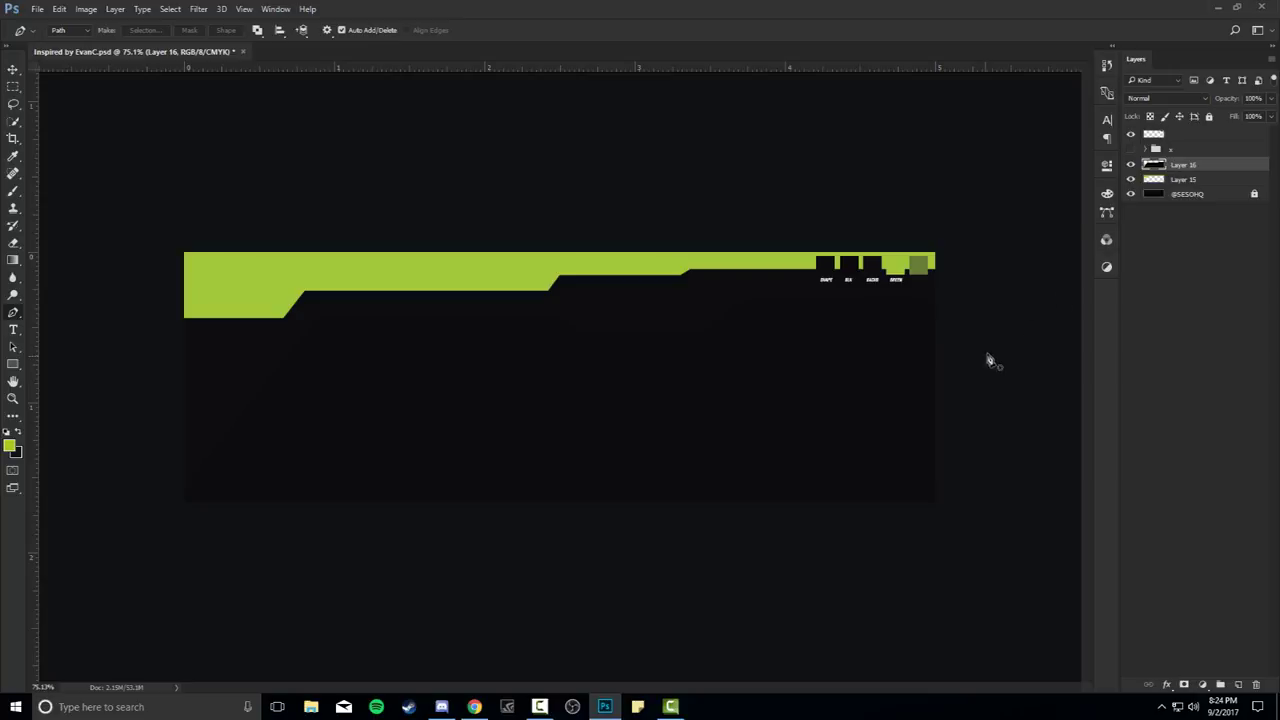
With the artwork group shown, create a new layer and trace the upper edge of the large lower green shape from its left foot to beyond the canvas
left_click(1131, 149)
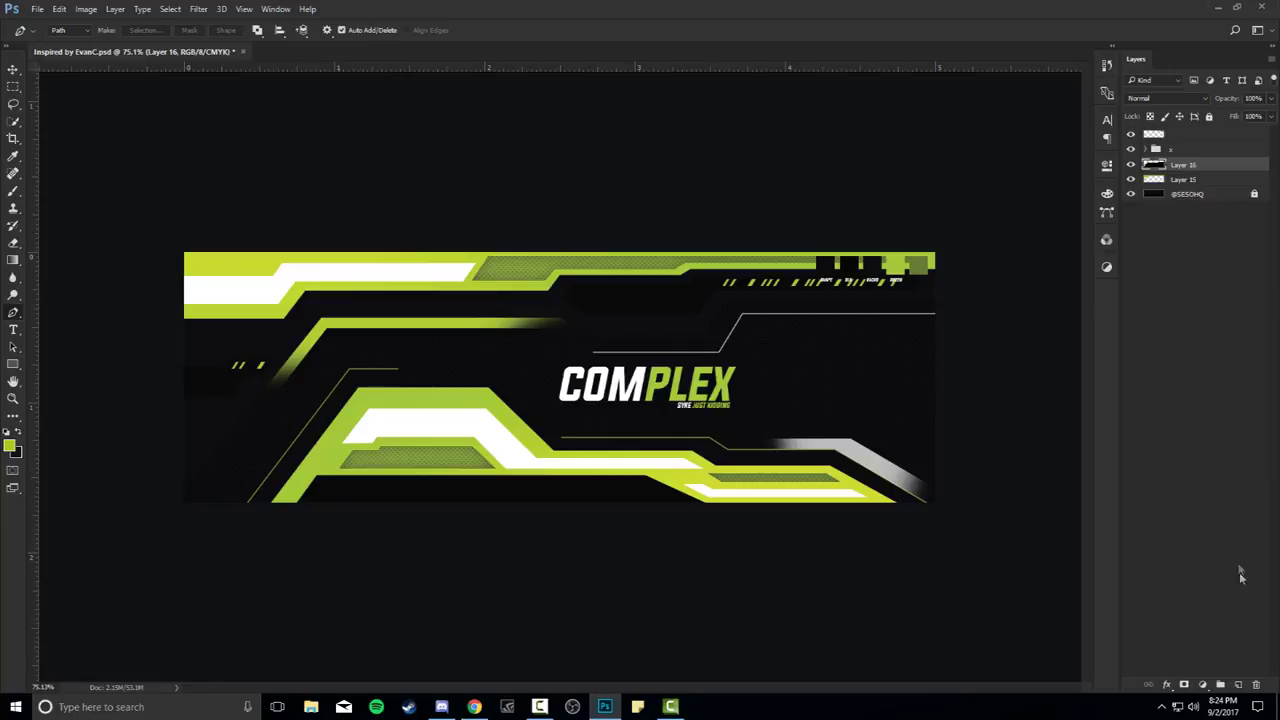
left_click(1237, 687)
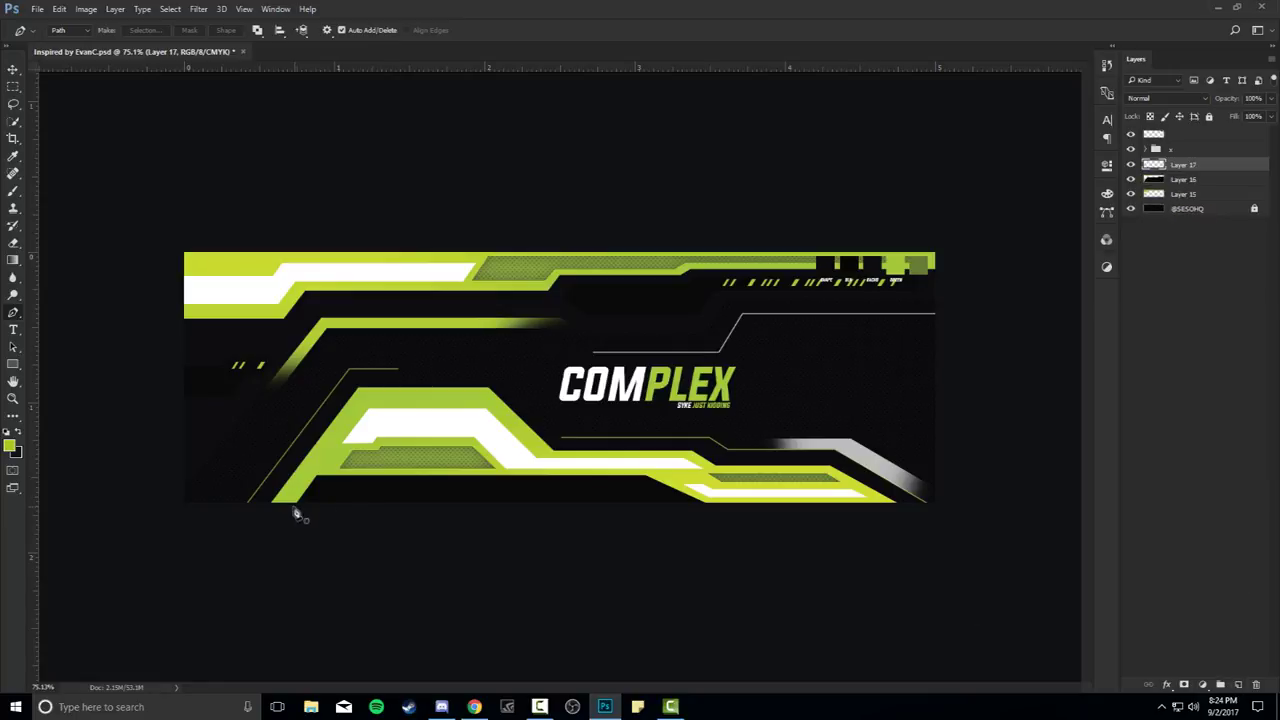
left_click(268, 505)
left_click(358, 388)
left_click(489, 388)
left_click(554, 451)
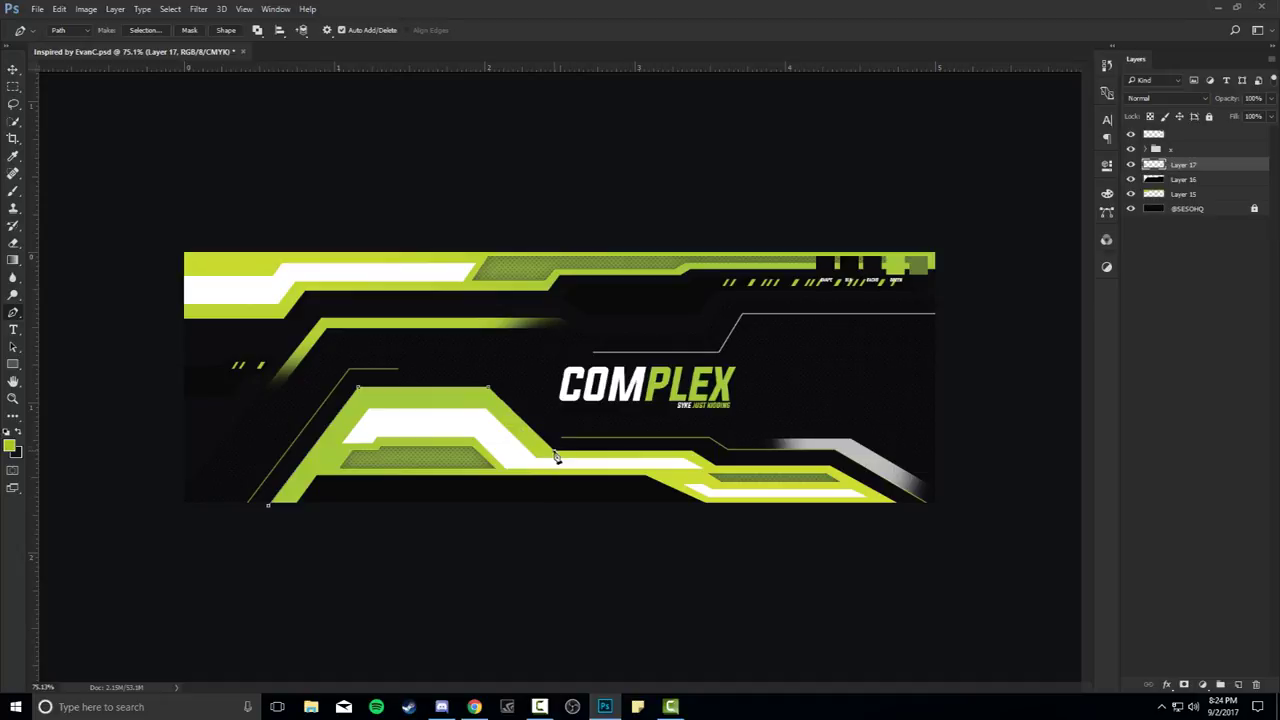
left_click(692, 451)
left_click(831, 469)
left_click(930, 522)
Hide the artwork group and close the path below the canvas's lower edge
left_click(1132, 149)
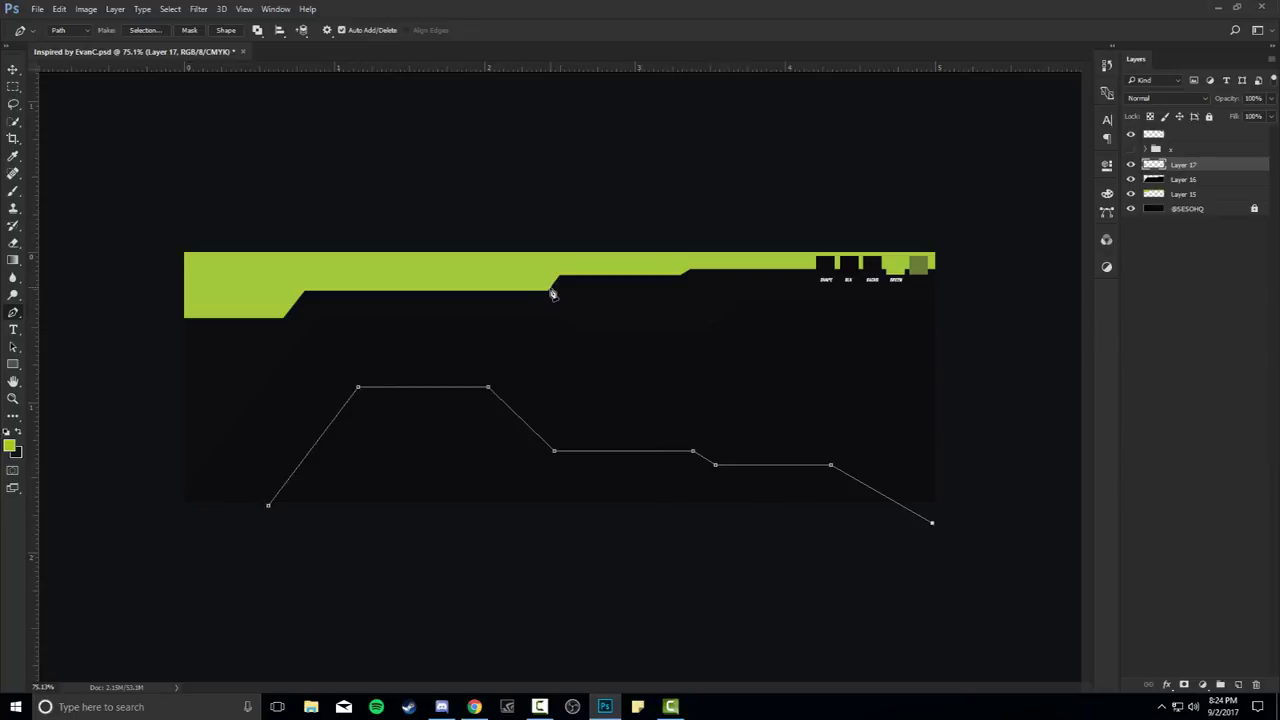
left_click(464, 568)
left_click(268, 508)
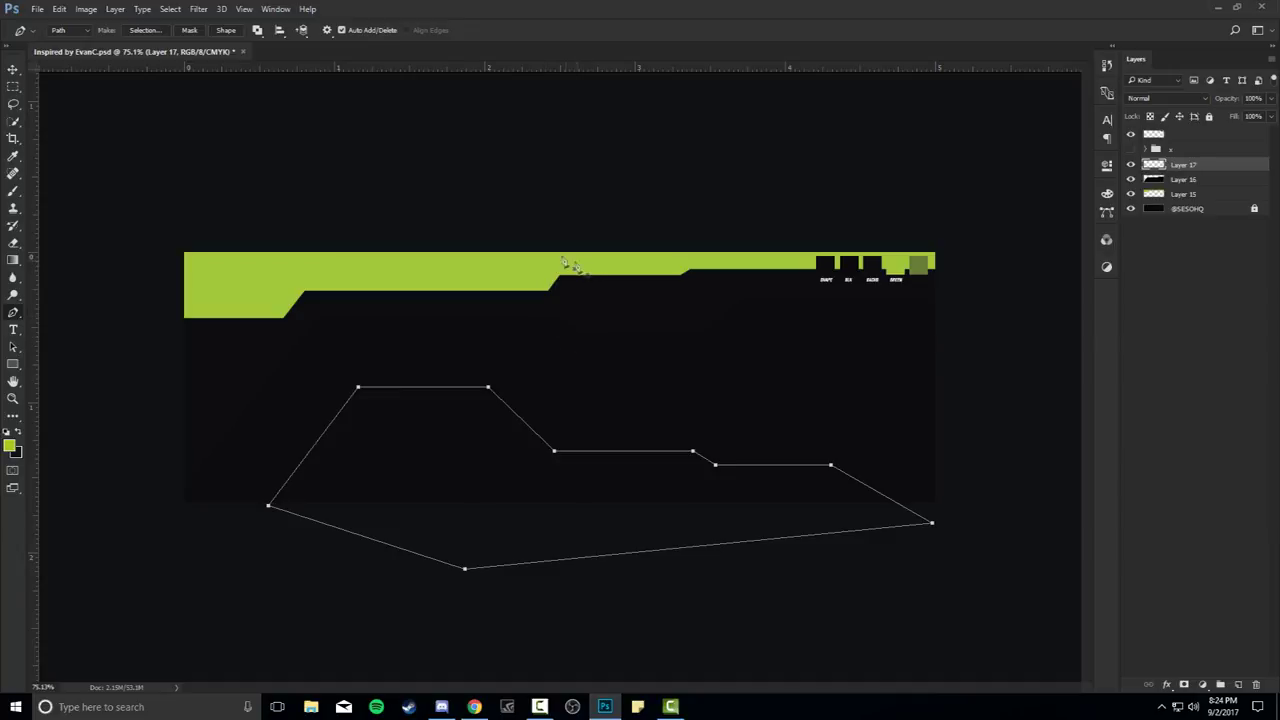
Fill the closed path with the green a4ca1d sampled from the upper band and delete the path
right_click(605, 345)
left_click(641, 420)
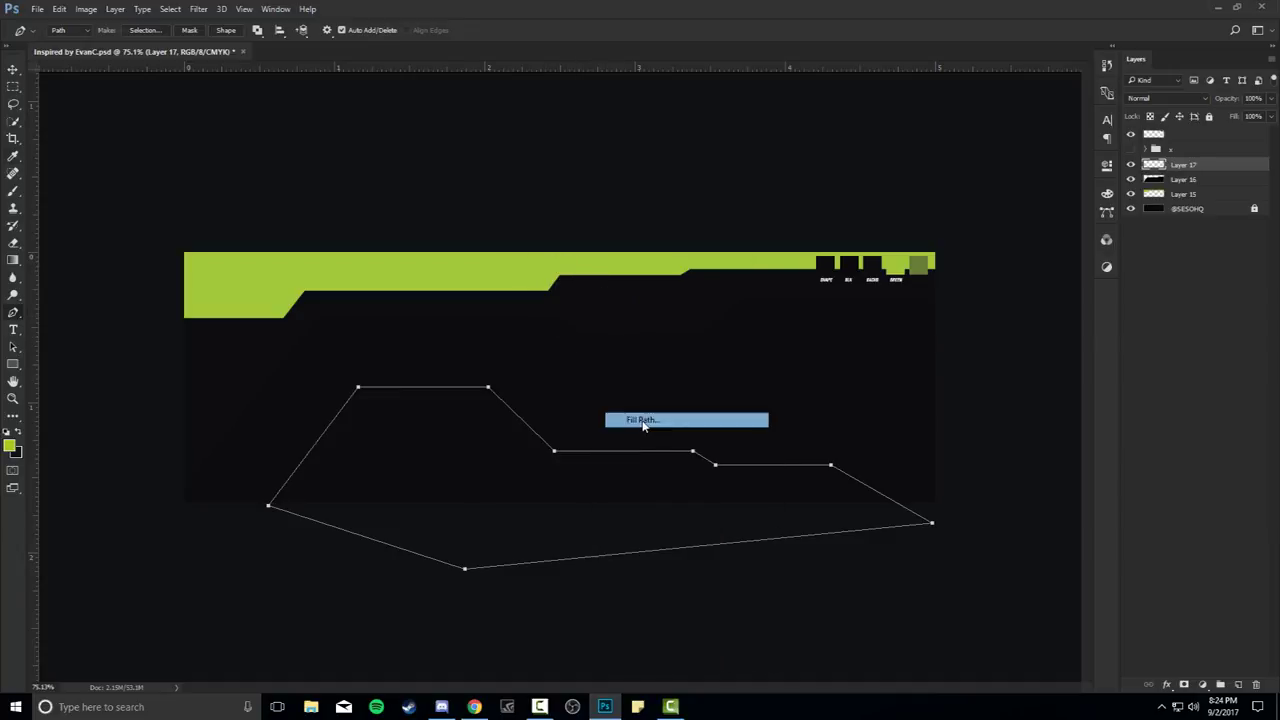
left_click(648, 198)
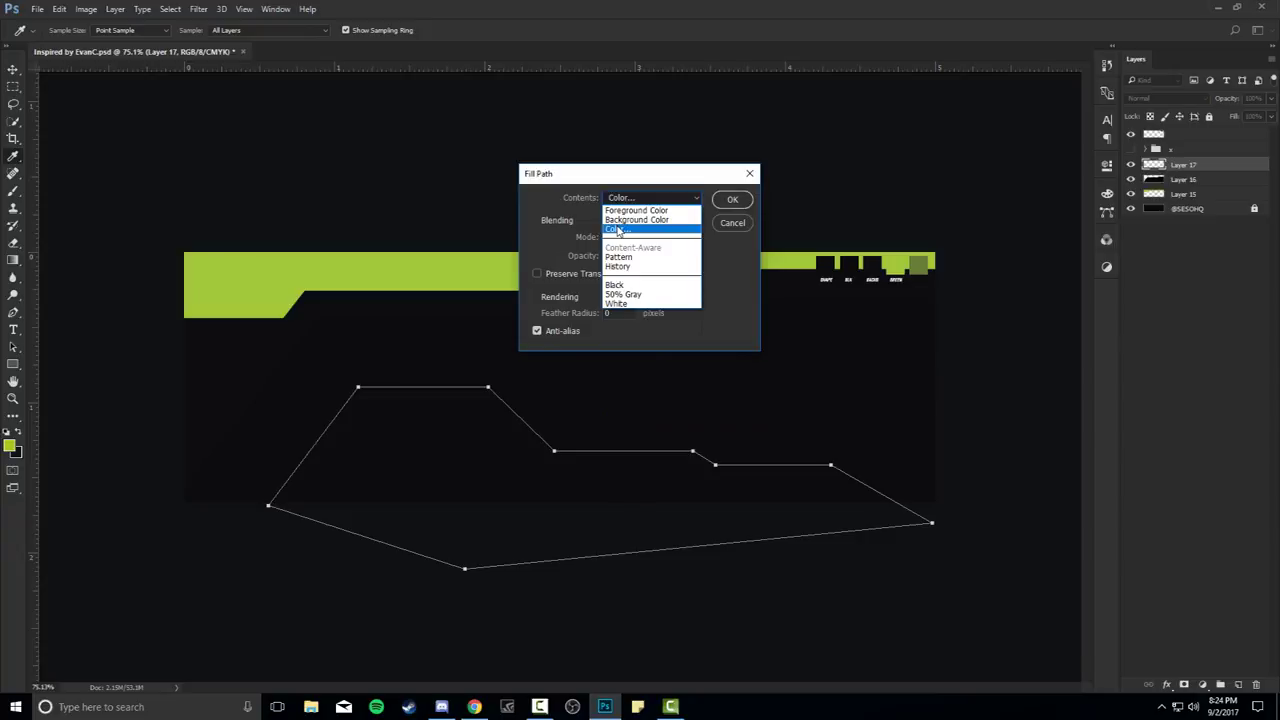
left_click(618, 229)
left_click(516, 264)
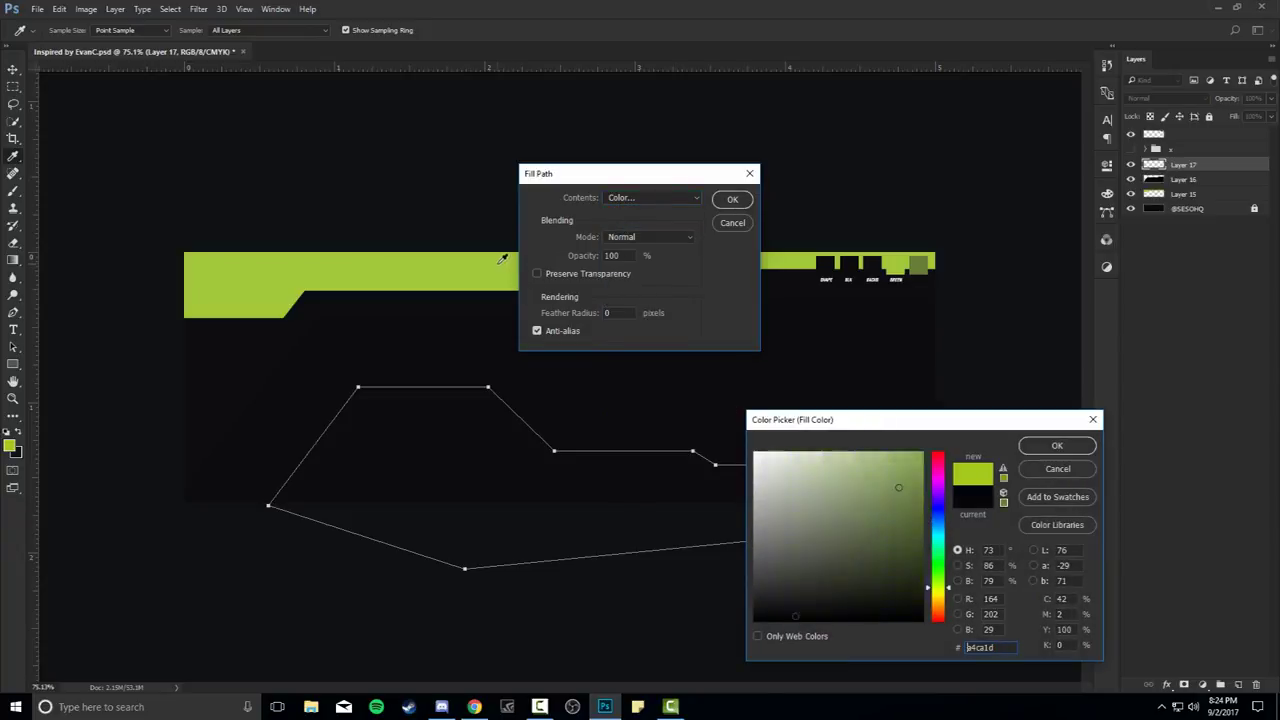
left_click(1057, 445)
left_click(732, 200)
right_click(748, 320)
left_click(782, 343)
key("v")
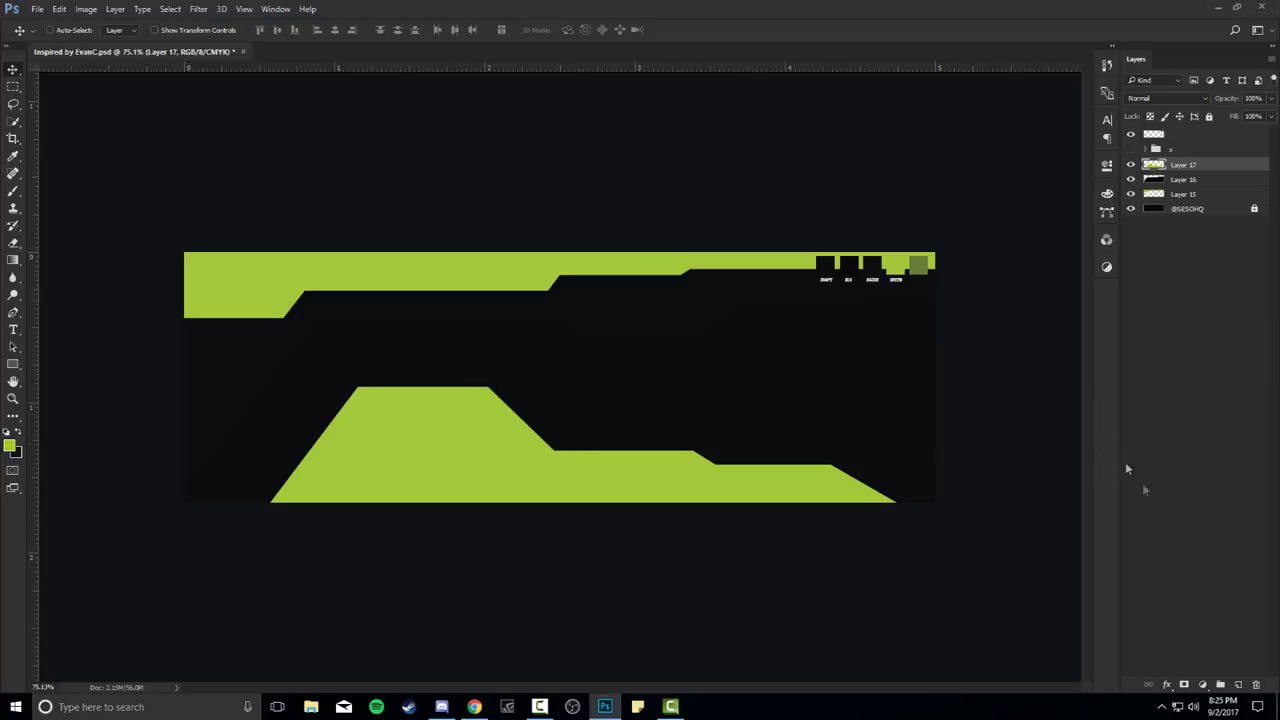
double_click(1226, 166)
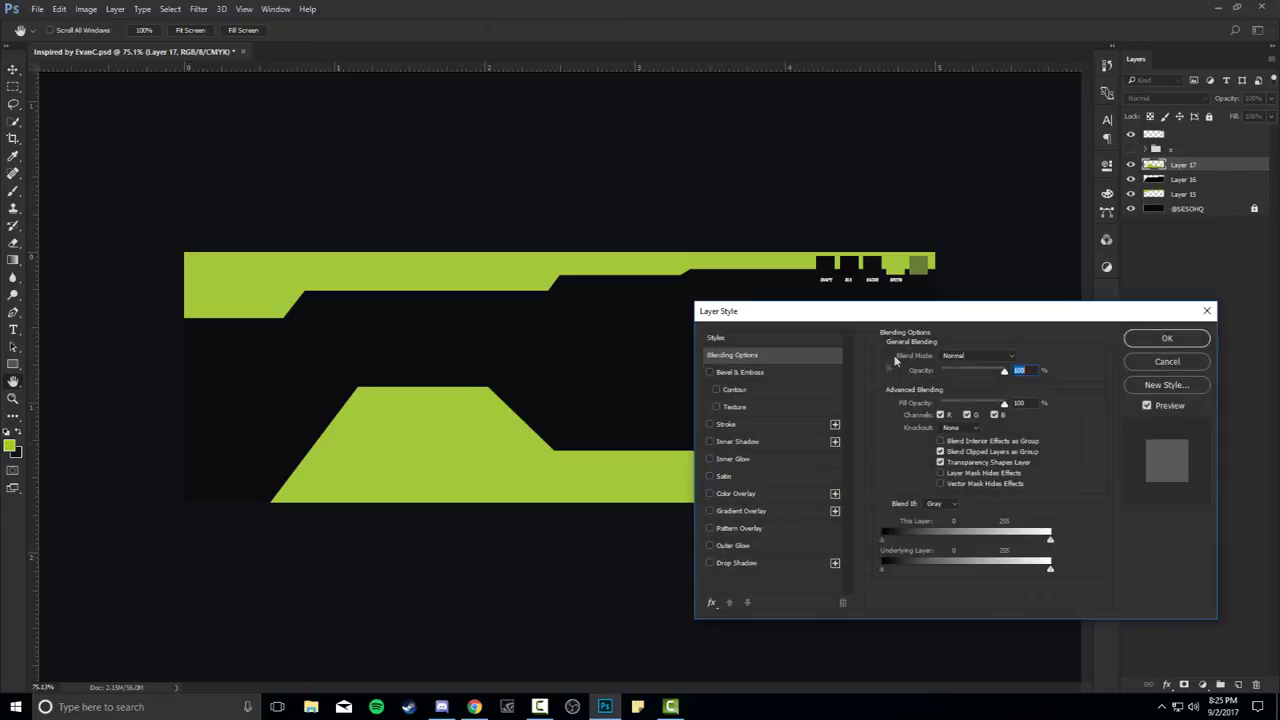
left_click(738, 511)
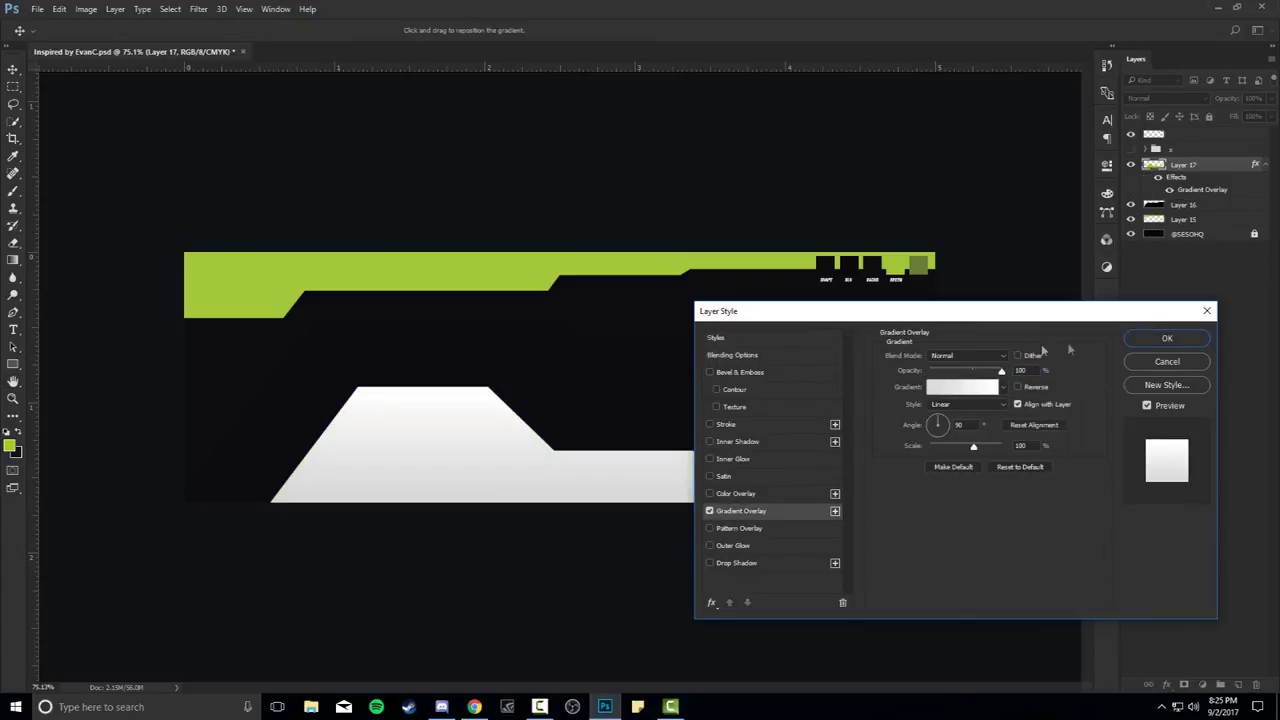
left_click(1162, 361)
Create a new layer above the lower green shape and clip it to that shape with a clipping mask
left_click(1239, 685)
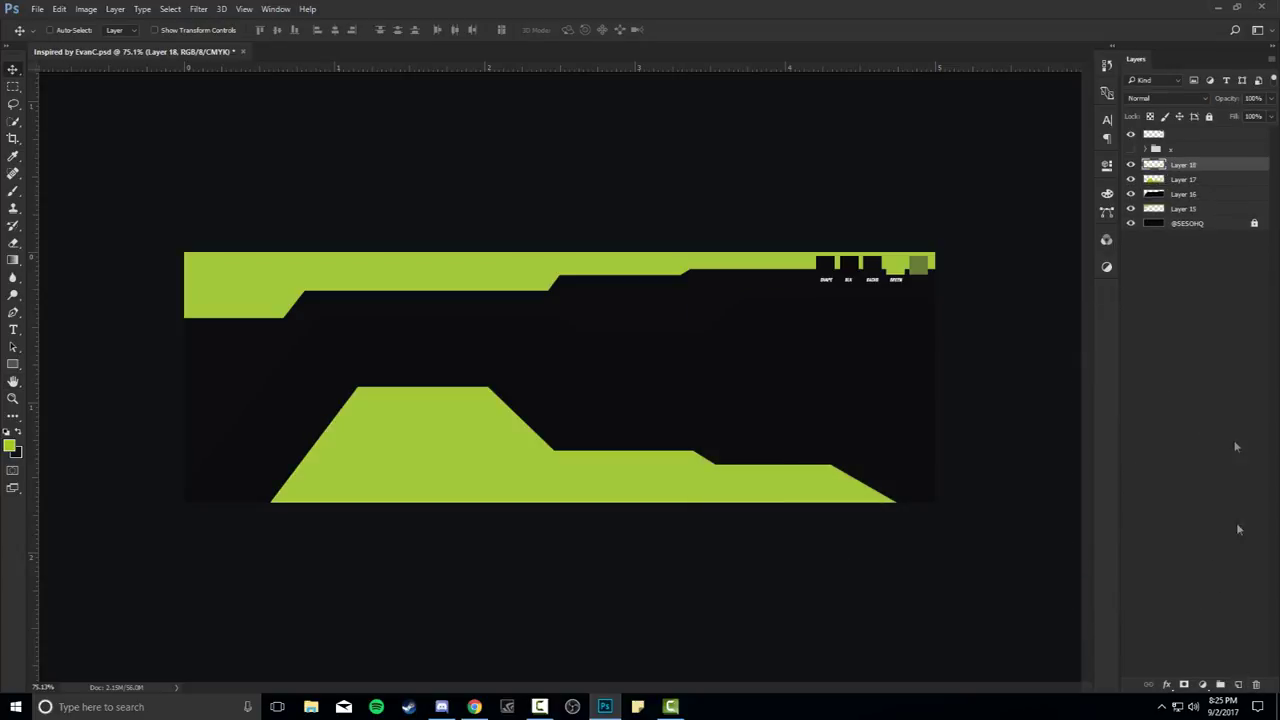
right_click(1195, 166)
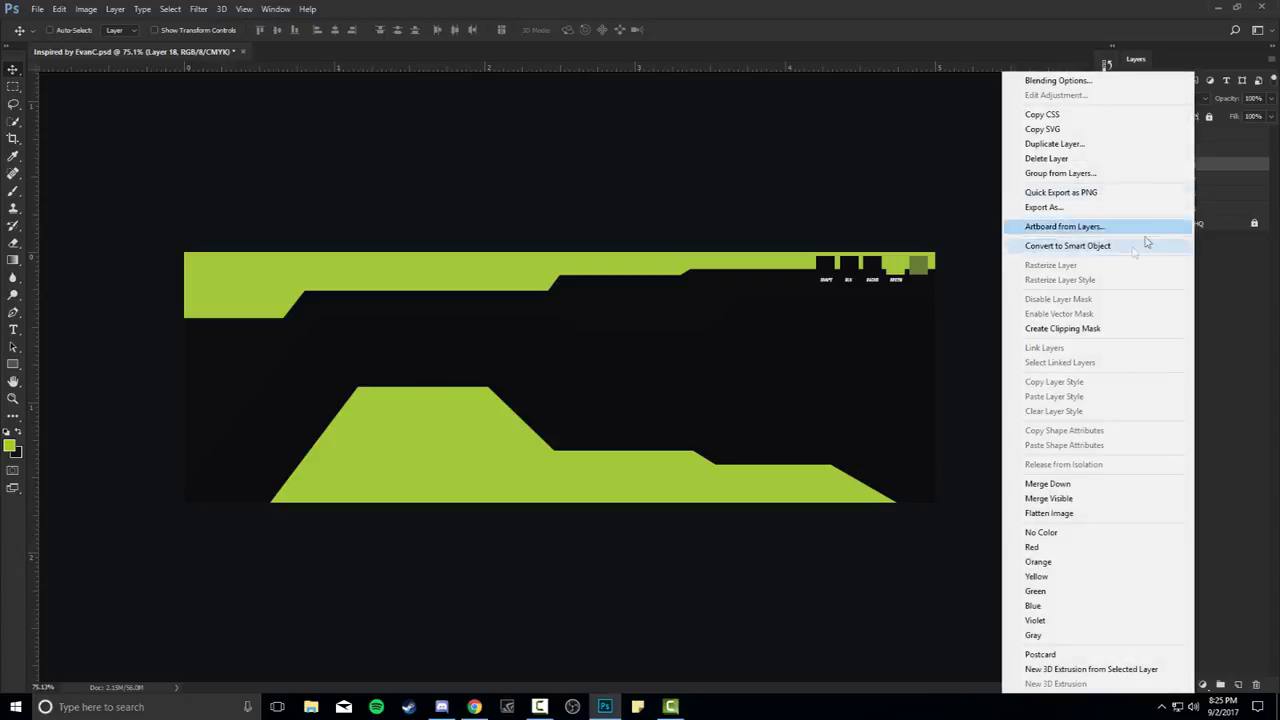
left_click(1073, 329)
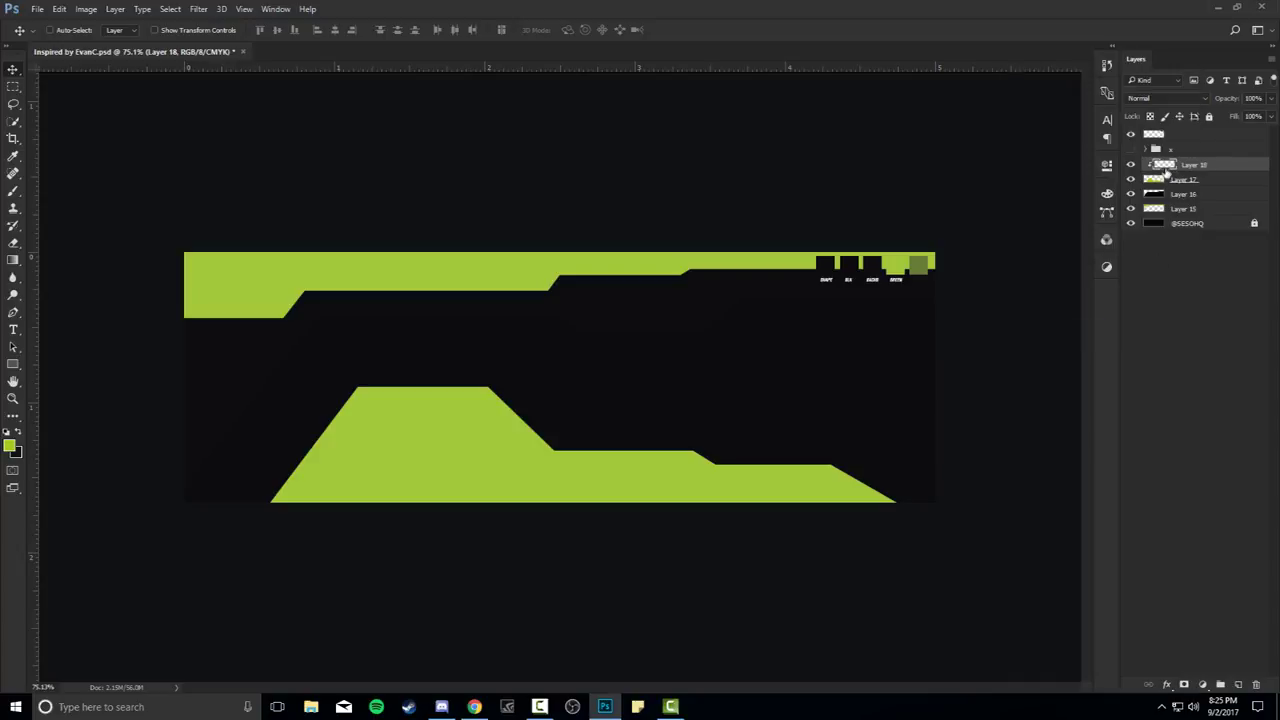
right_click(1196, 168)
left_click(1233, 160)
left_click(1131, 180)
left_click(1131, 180)
Paint the left part of the lower green shape white (ffffff) on the clipped layer with a soft 564 px brush
key("b")
left_click(15, 452)
type("ffffff")
left_click(1057, 446)
right_click(518, 416, "alt")
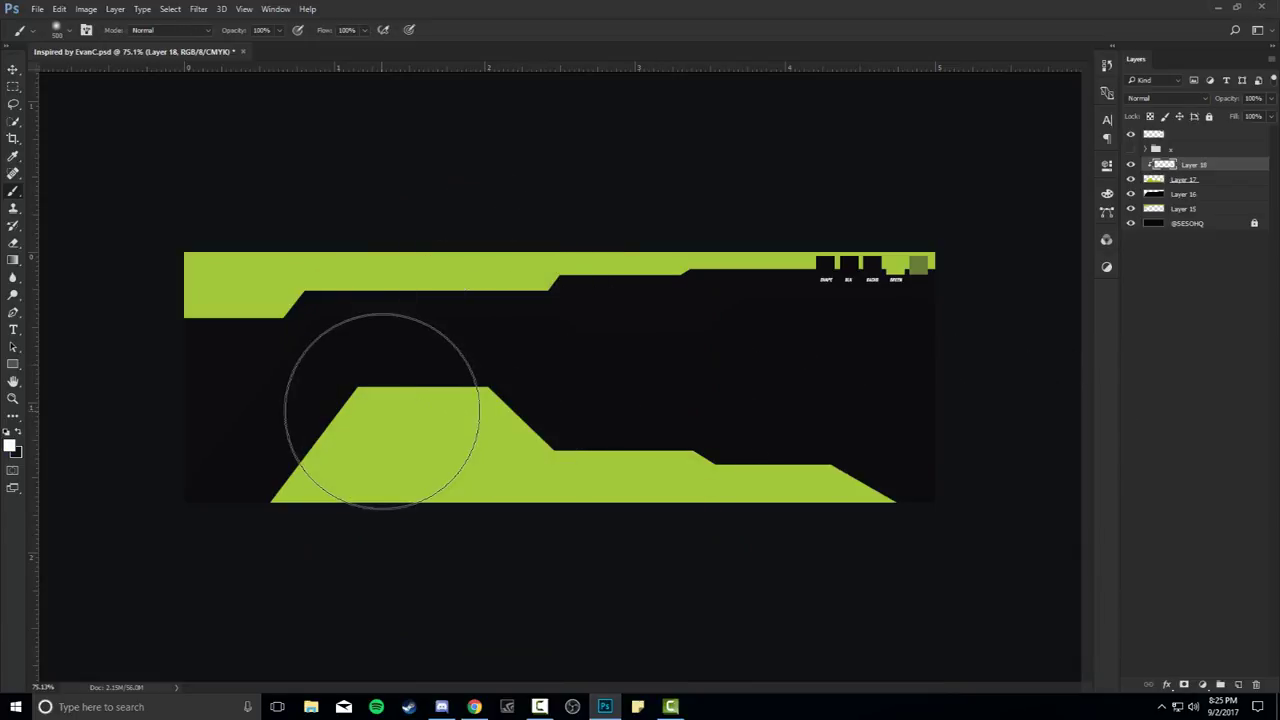
right_click(400, 408)
right_click(505, 383, "alt")
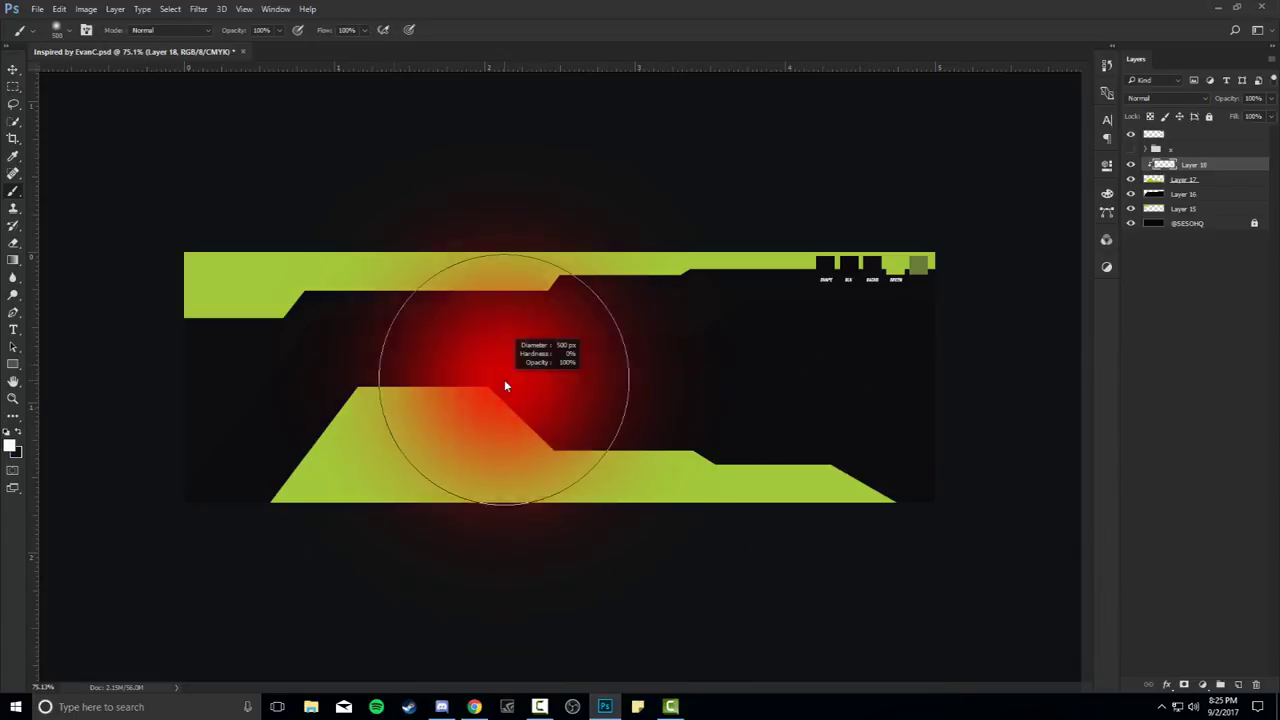
right_click(328, 467, "alt")
left_click_drag(328, 467, 549, 343)
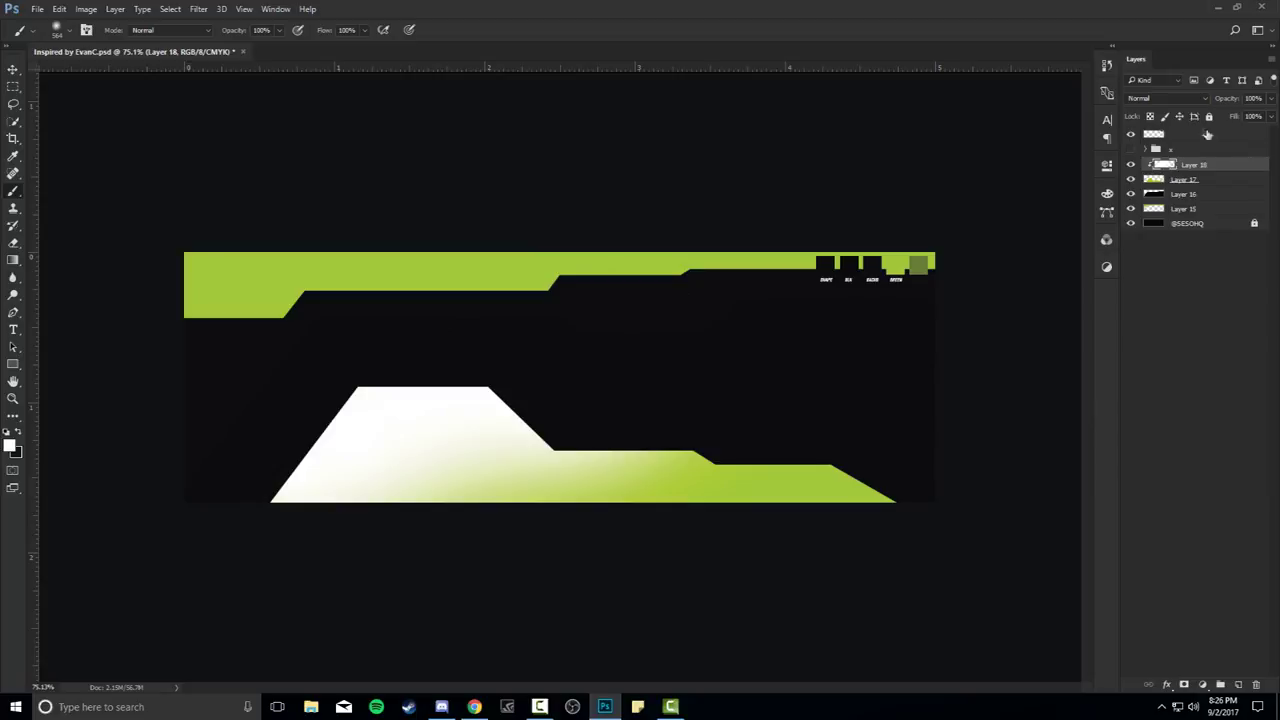
Set the lower shape's white highlight layer to Overlay blending and lower its opacity to about 38%
left_click(1165, 98)
left_click(1141, 232)
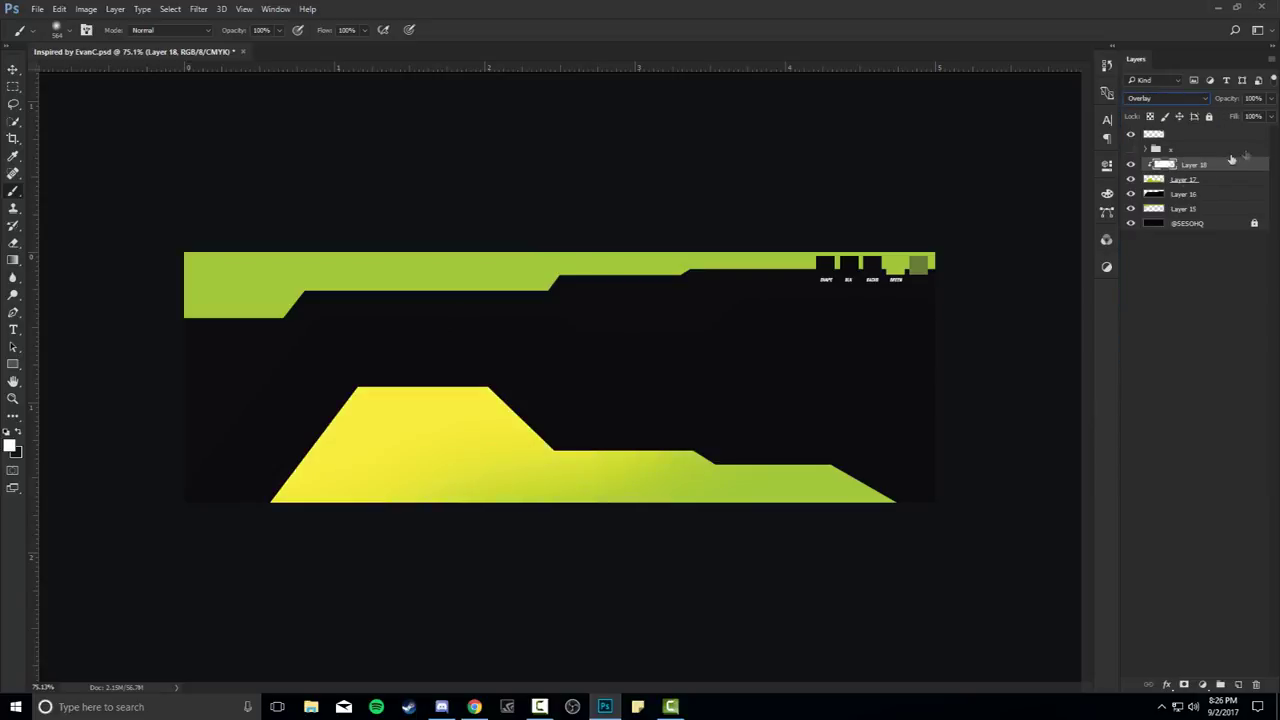
left_click(1269, 99)
left_click(1231, 116)
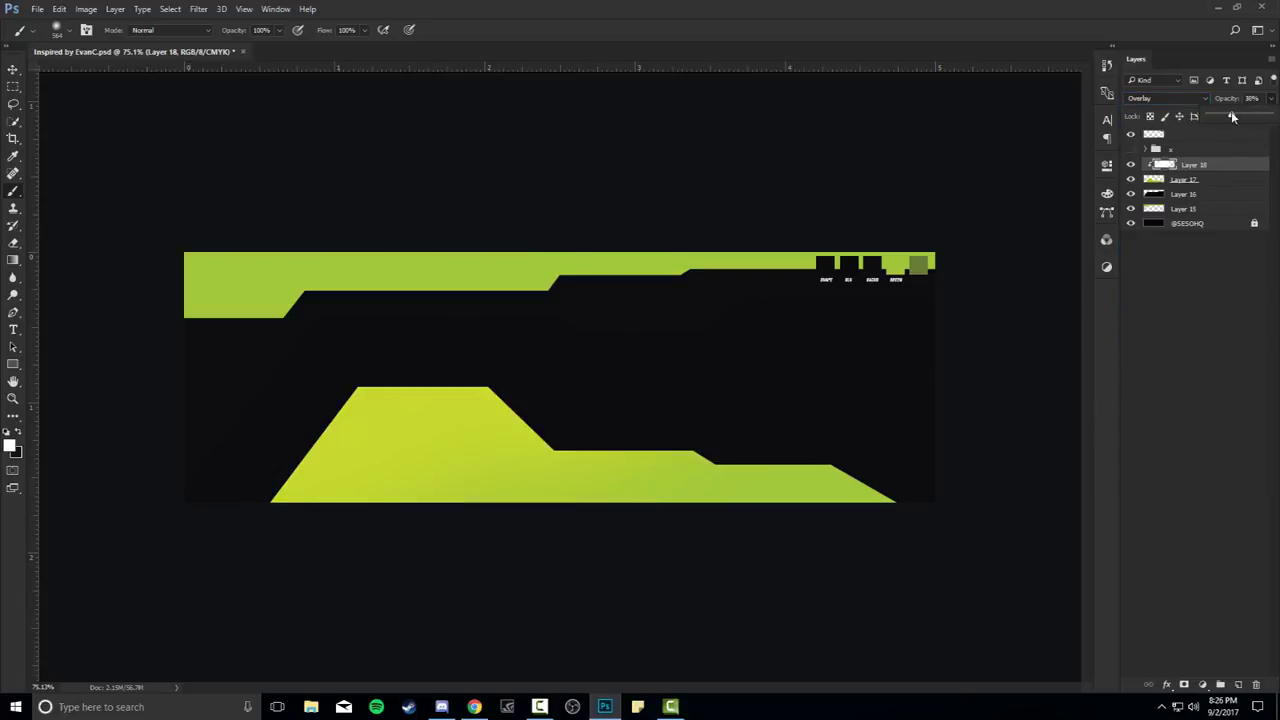
Add a new layer clipped to the upper green band and paint the band's right part white with the soft brush
left_click(1215, 208)
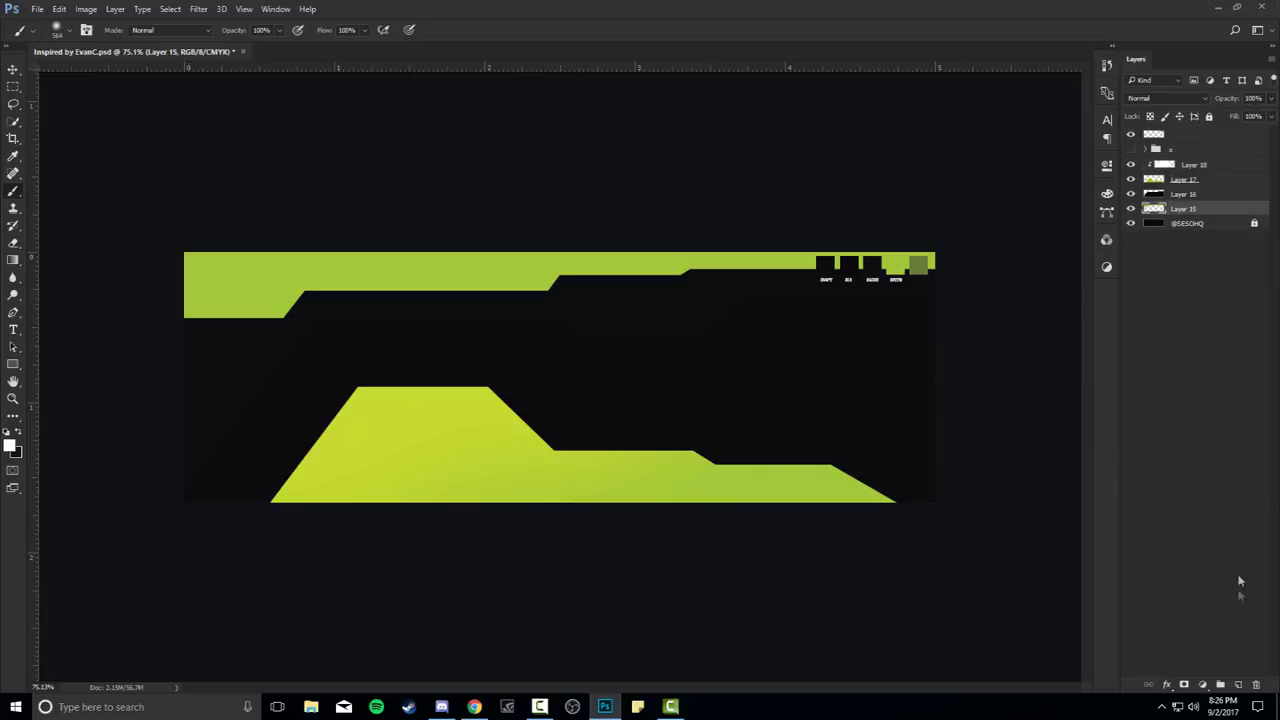
left_click(1238, 685)
right_click(1189, 210)
left_click(1102, 330)
mouse_move(872, 229)
left_mouse_down()
mouse_move(581, 170)
mouse_move(752, 159)
mouse_move(469, 114)
left_mouse_up()
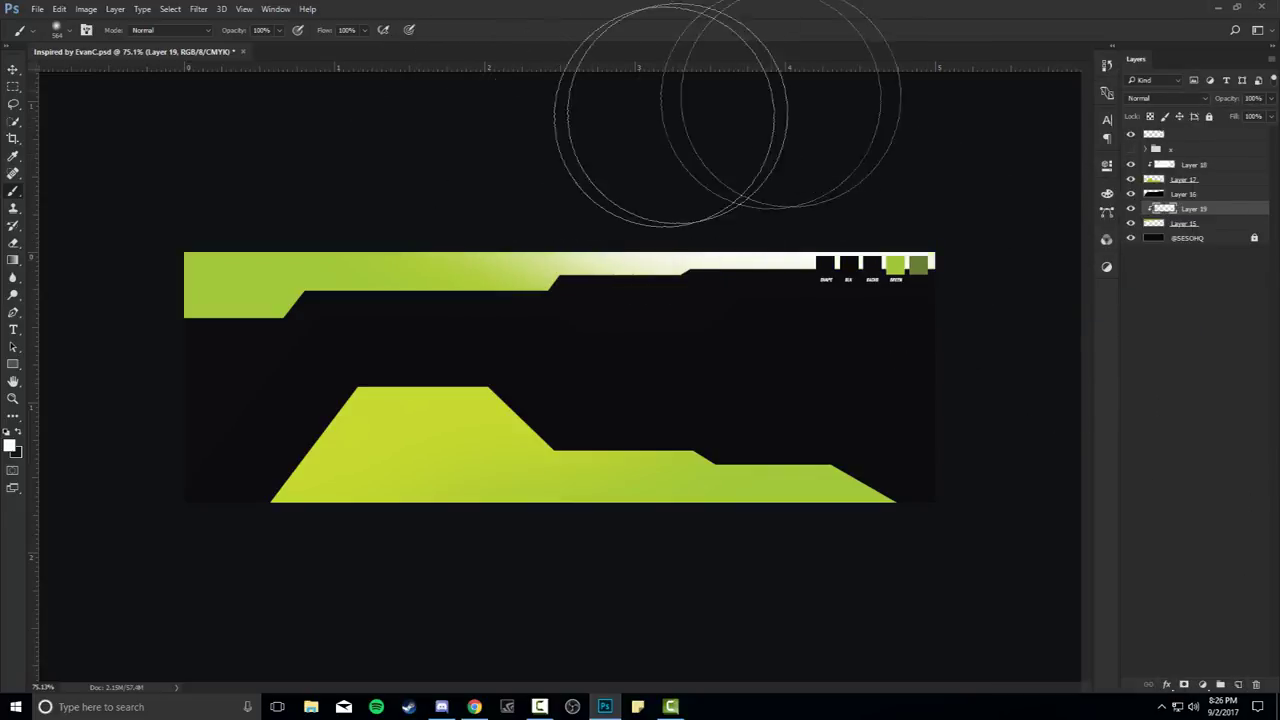
Set the upper band's white highlight layer to Overlay blending and lower its opacity to about 38%
left_click(1165, 98)
left_click(1160, 230)
left_click(1270, 99)
left_click_drag(1270, 117, 1230, 117)
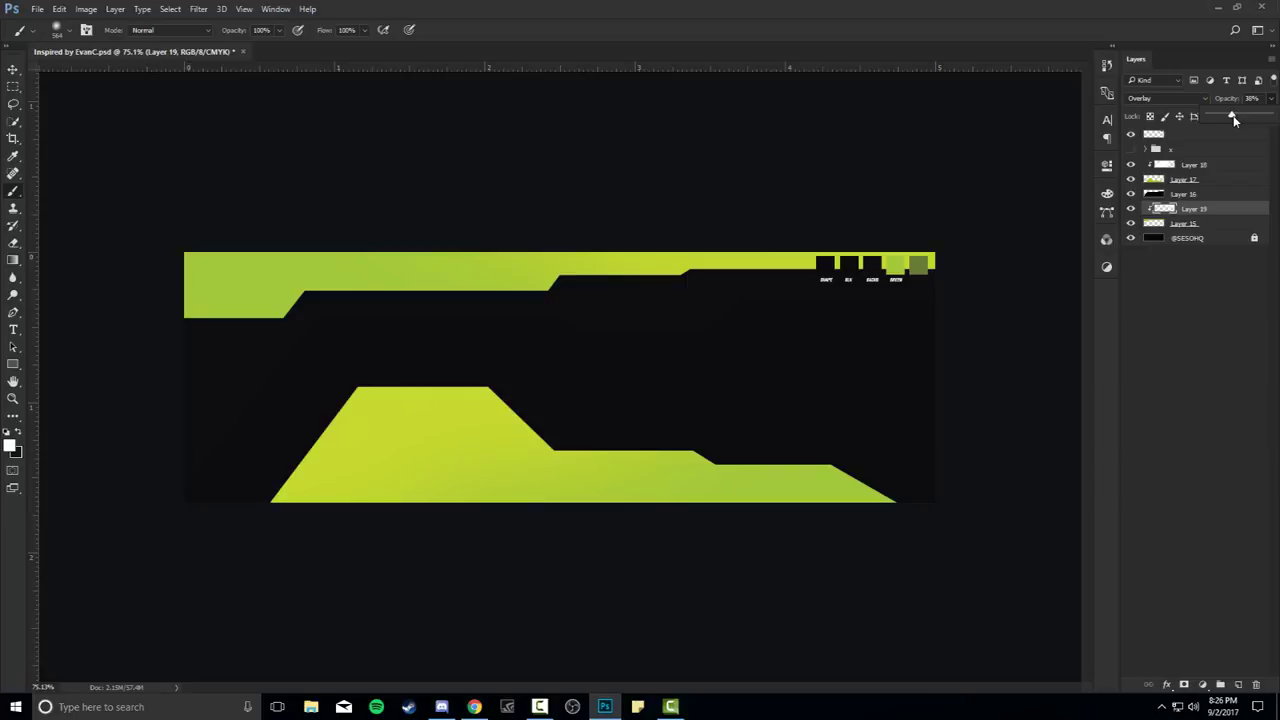
key("v")
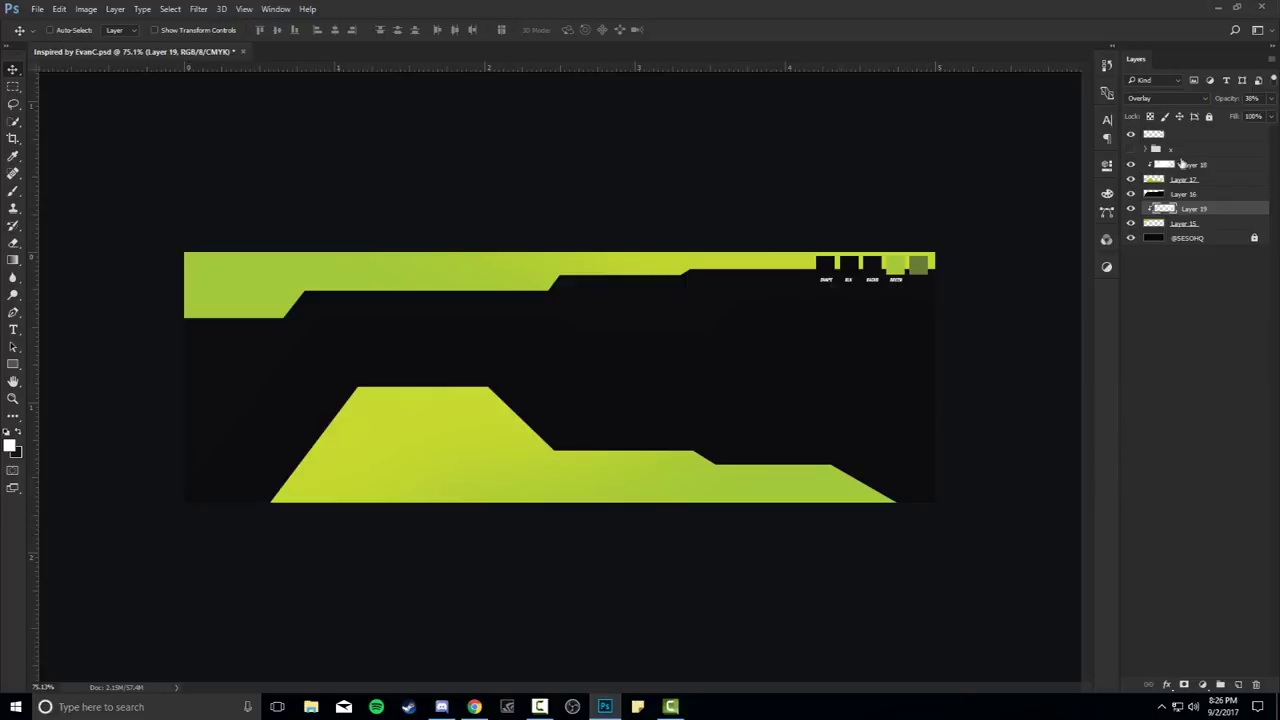
Add a new layer above the lower shape's highlight and rename the upper green band's layer Top Green
left_click(1182, 163)
left_click(1238, 684)
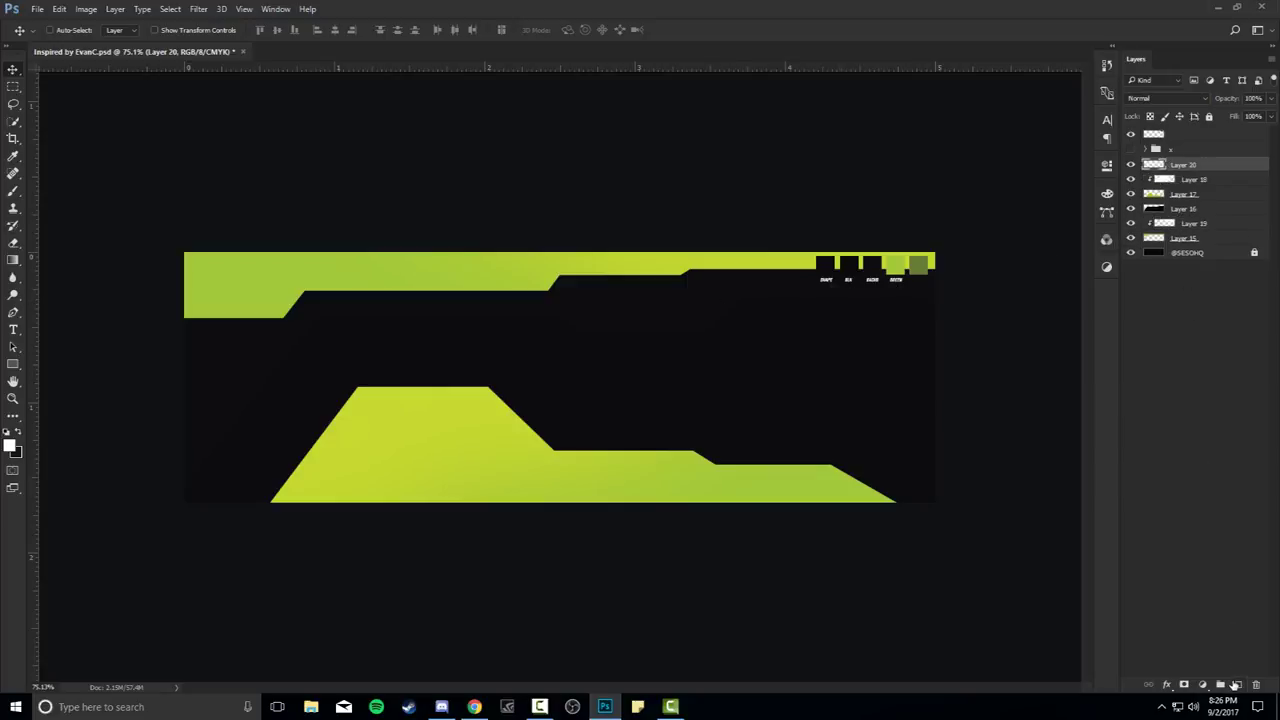
left_click(1183, 240)
type("To")
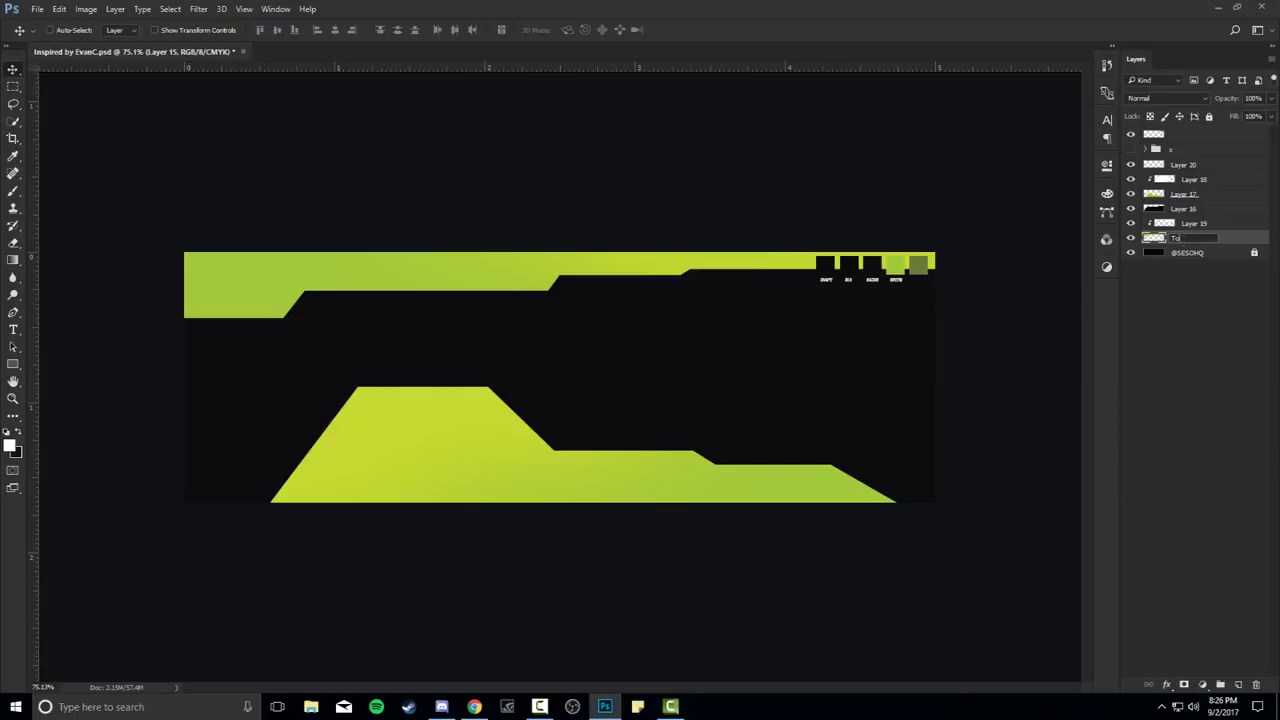
type("p Green")
key("Return")
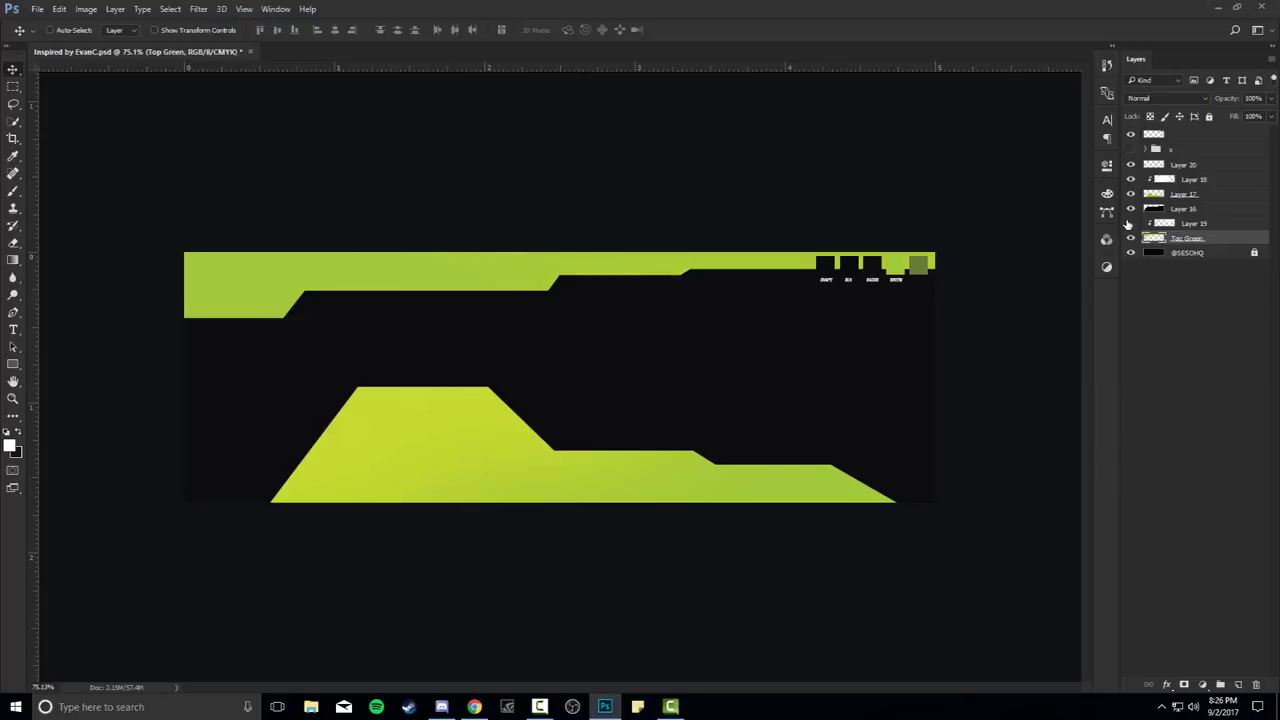
Blank out the name of the highlight layer clipped to Top Green and rename the large dark shape's layer Shape Main
double_click(1194, 223)
key("BackSpace")
key("shift+Tab")
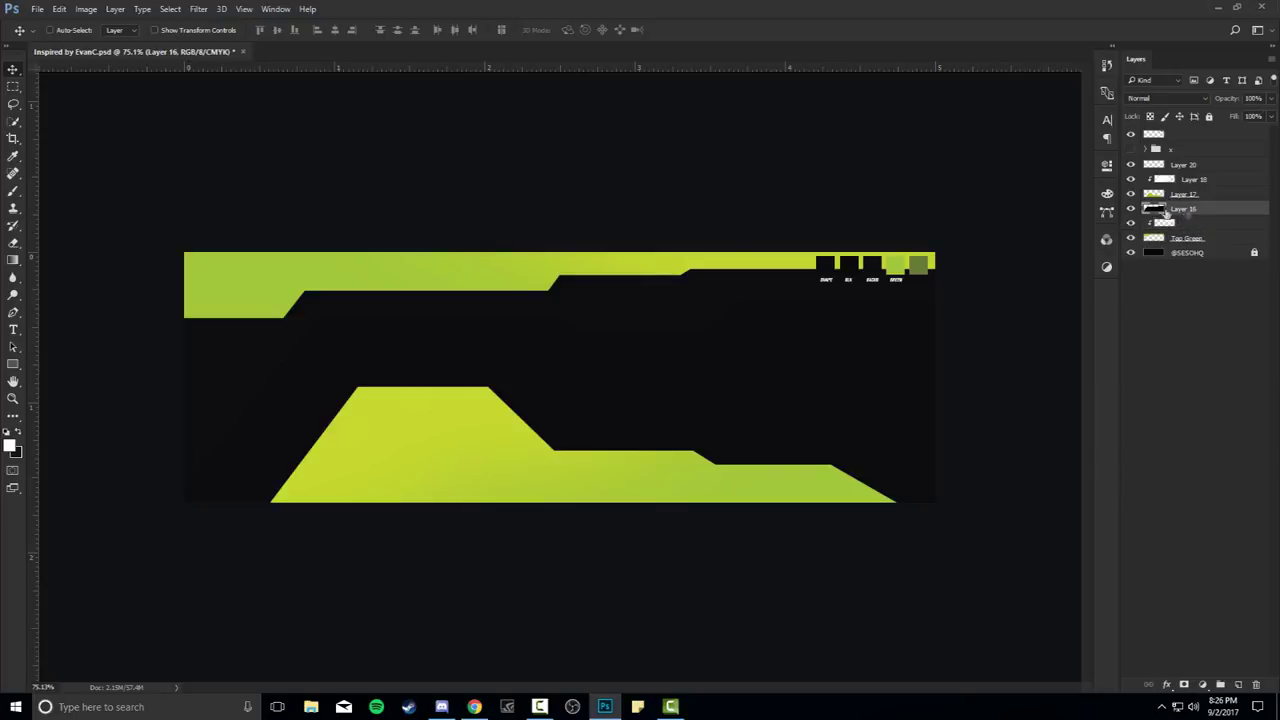
type("B")
type("hape Main")
key("Return")
Identify the lower green shape's layer by toggling its visibility and rename it Bottom Green
left_click(1131, 193)
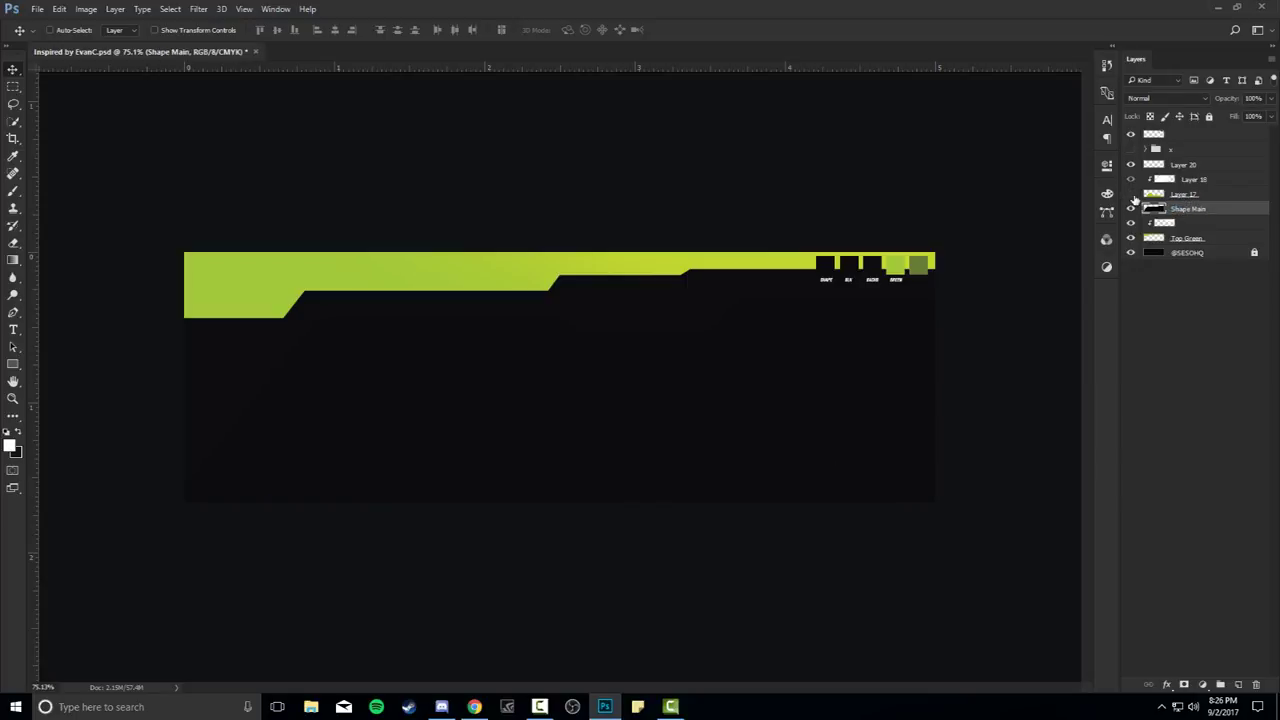
left_click(1131, 193)
double_click(1183, 193)
type("Bot")
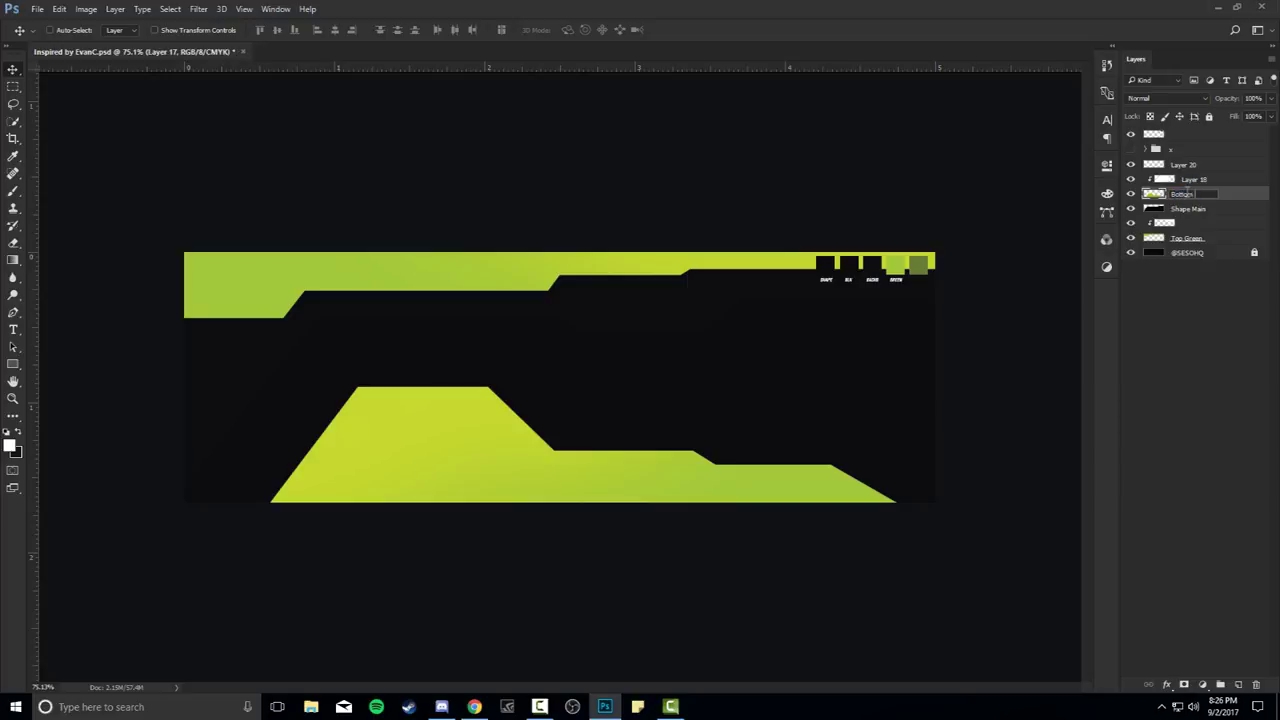
type("tom Green")
key("Return")
Blank out the name of the highlight layer clipped to Bottom Green and rename the empty layer above it Bottom Blk
double_click(1193, 178)
left_click(1160, 165)
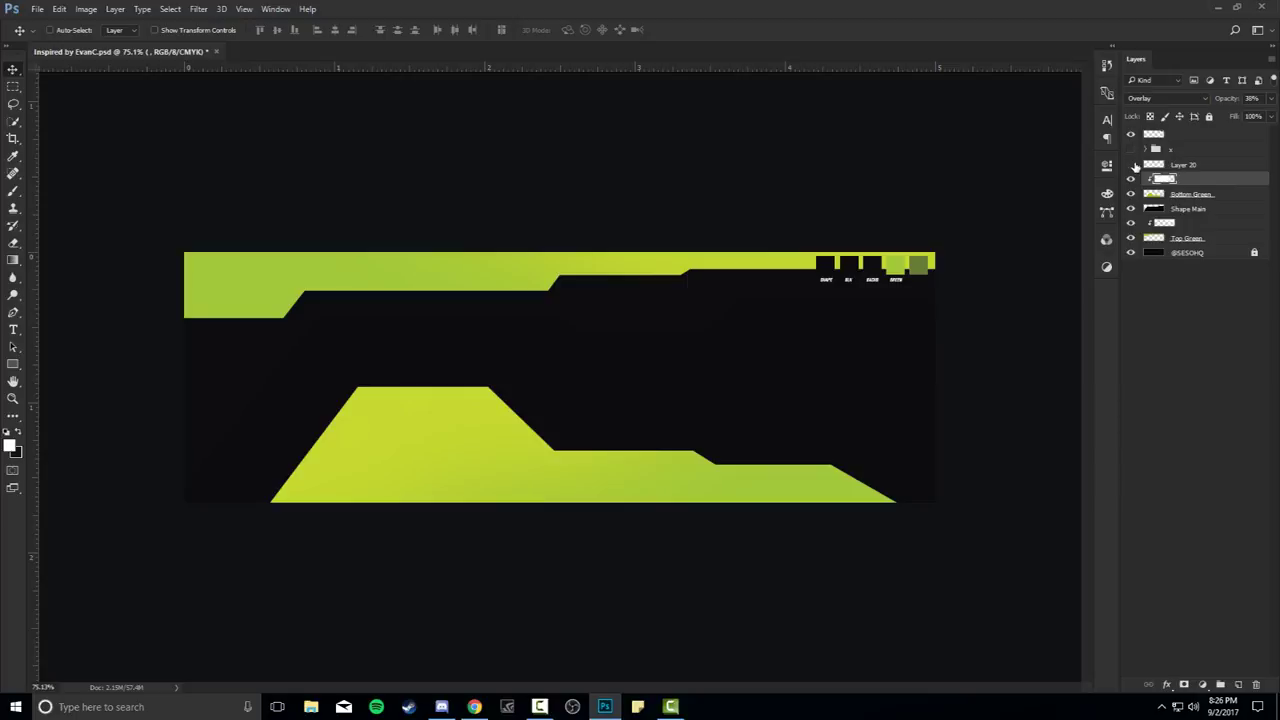
double_click(1180, 164)
key("BackSpace")
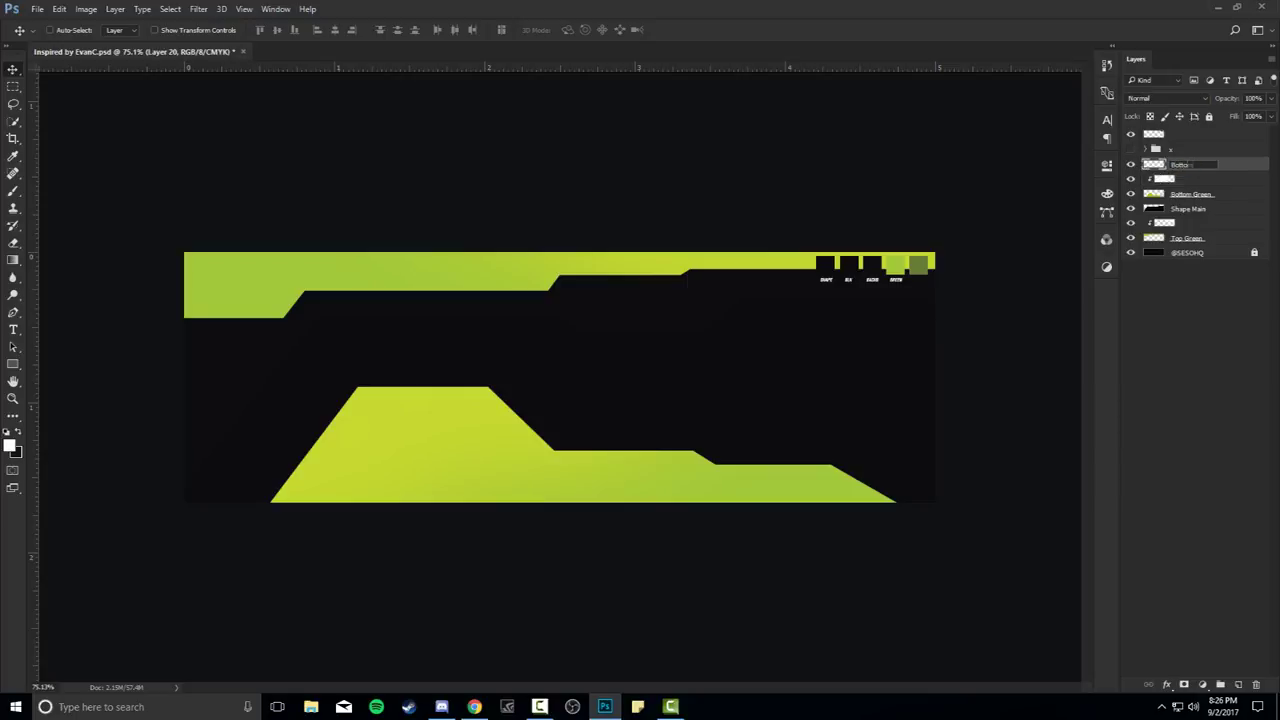
type("Bottom Blk")
key("Return")
Trace a closed trapezoid path over the base of the lower green shape, with slanted ends running past the canvas's bottom edge
key("p")
left_click(305, 504)
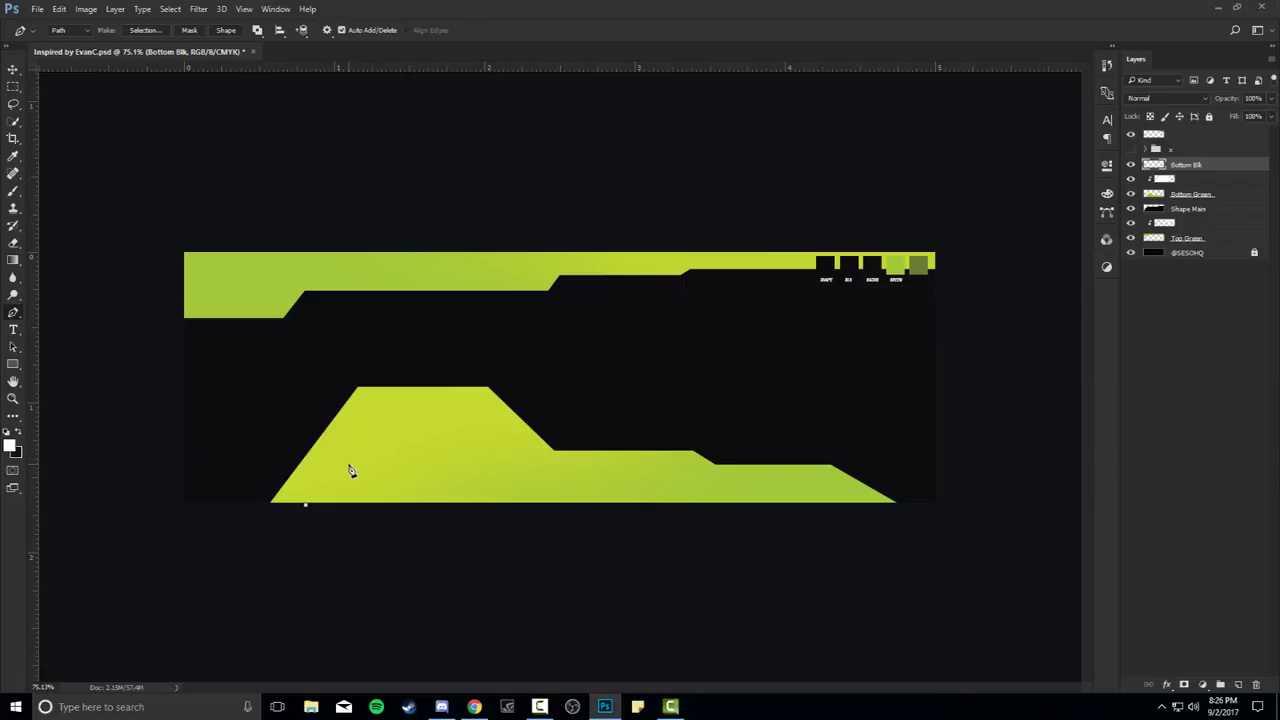
right_click(337, 470)
left_click(324, 467)
left_click(698, 468)
key("ctrl+z")
left_click(620, 467)
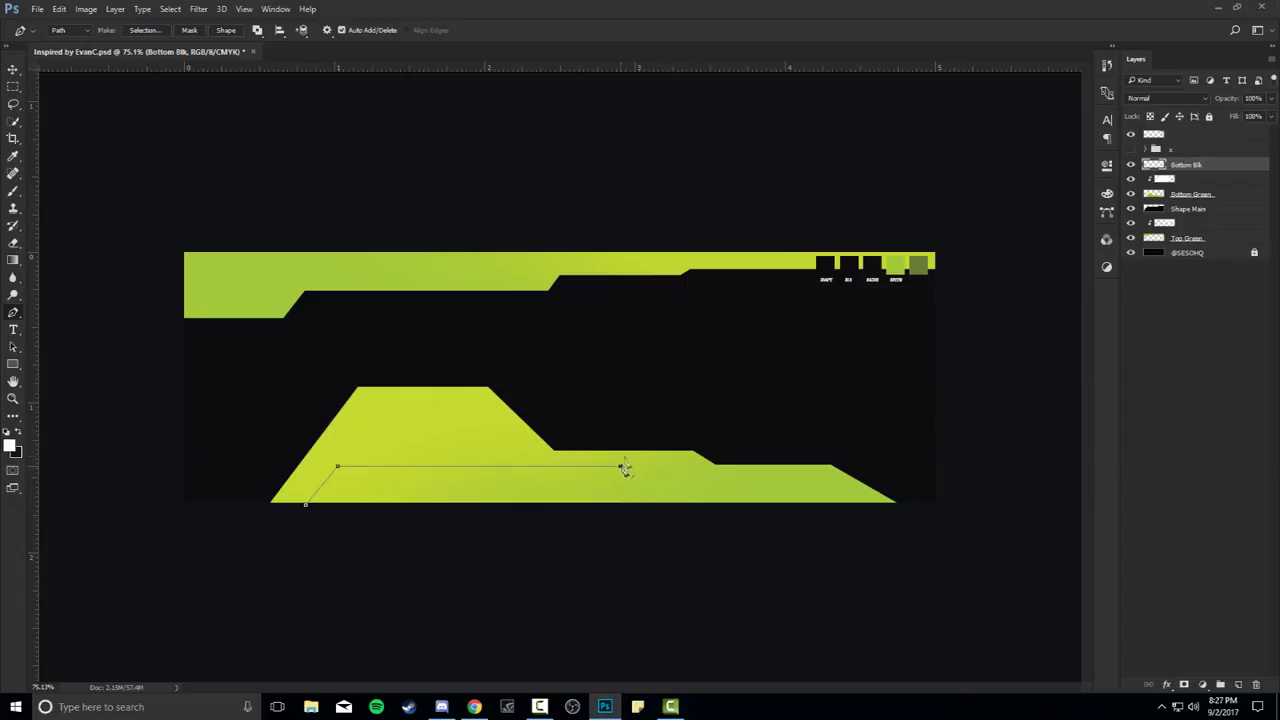
left_click(718, 548)
left_click(307, 510)
Fill the trapezoid path on the Bottom Blk layer with the banner's near-black colour and delete the path
right_click(549, 368)
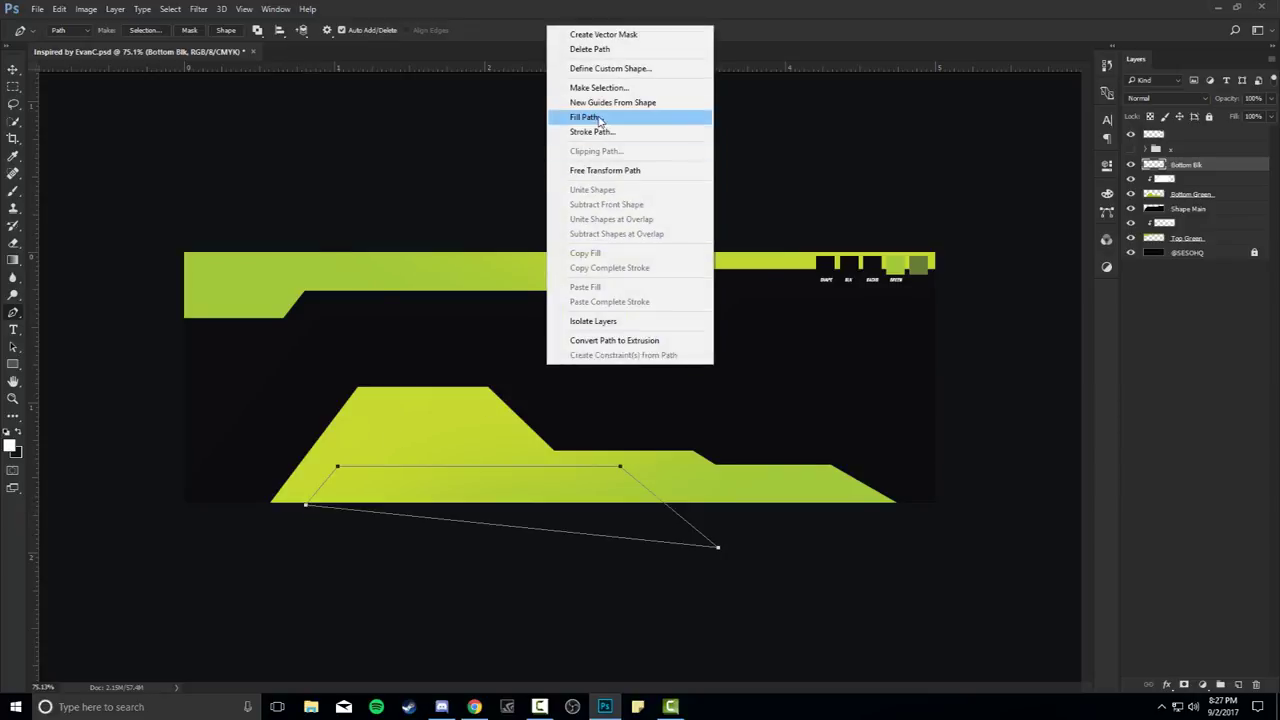
left_click(580, 117)
left_click(645, 197)
left_click(625, 215)
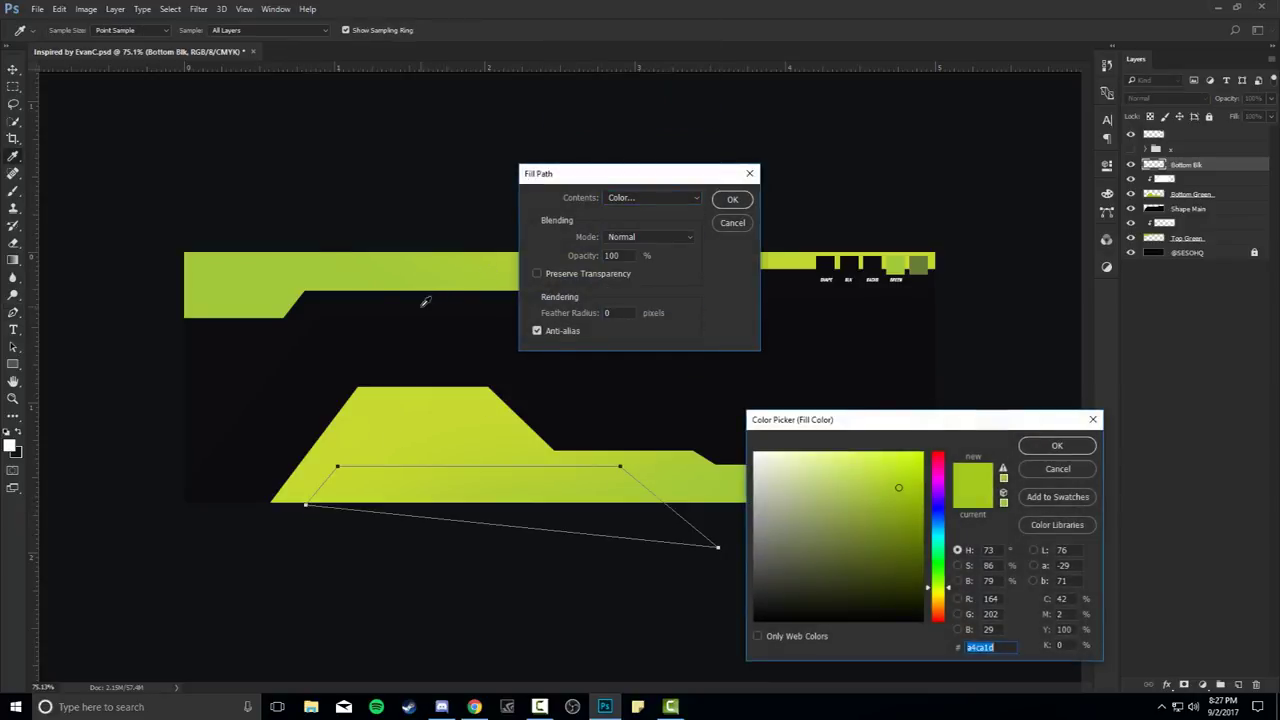
left_click(1057, 445)
left_click(730, 199)
right_click(724, 314)
left_click(770, 336)
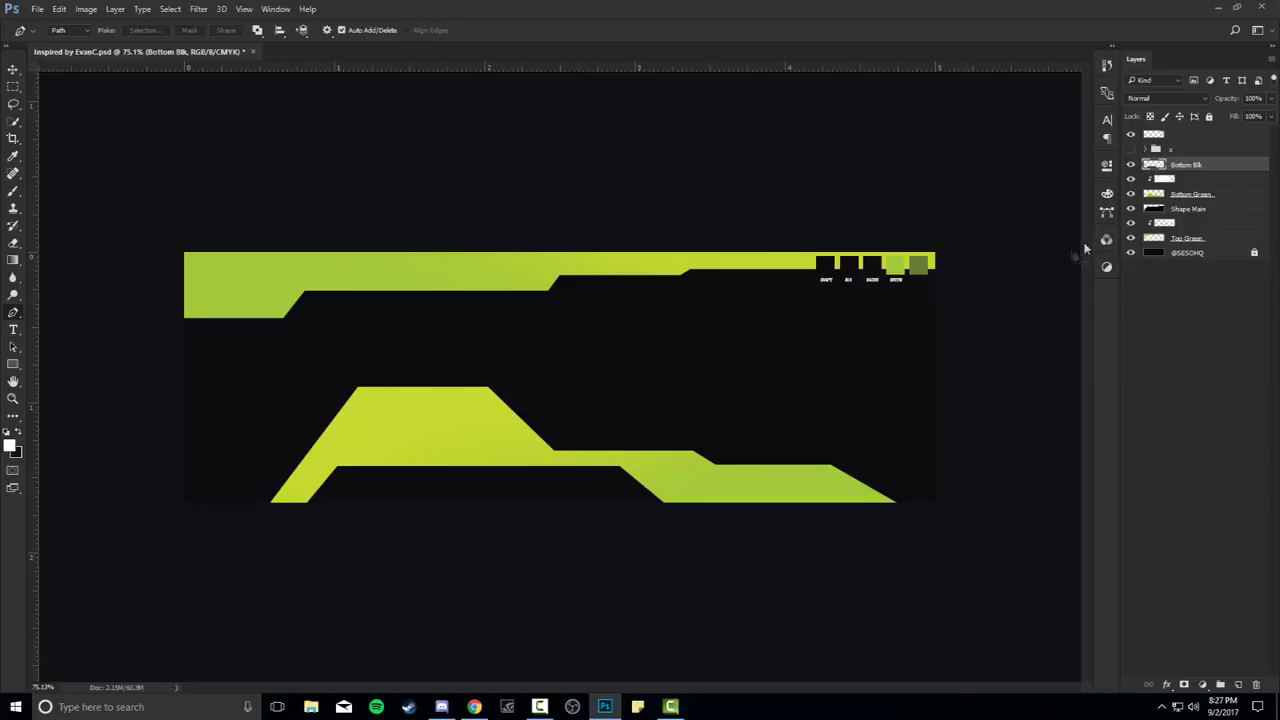
Cut away the upper part of the black trapezoid with a rectangular selection, leaving a thin strip along the canvas bottom, and deselect
key("m")
left_click_drag(225, 373, 684, 483)
key("Delete")
key("ctrl+d")
key("v")
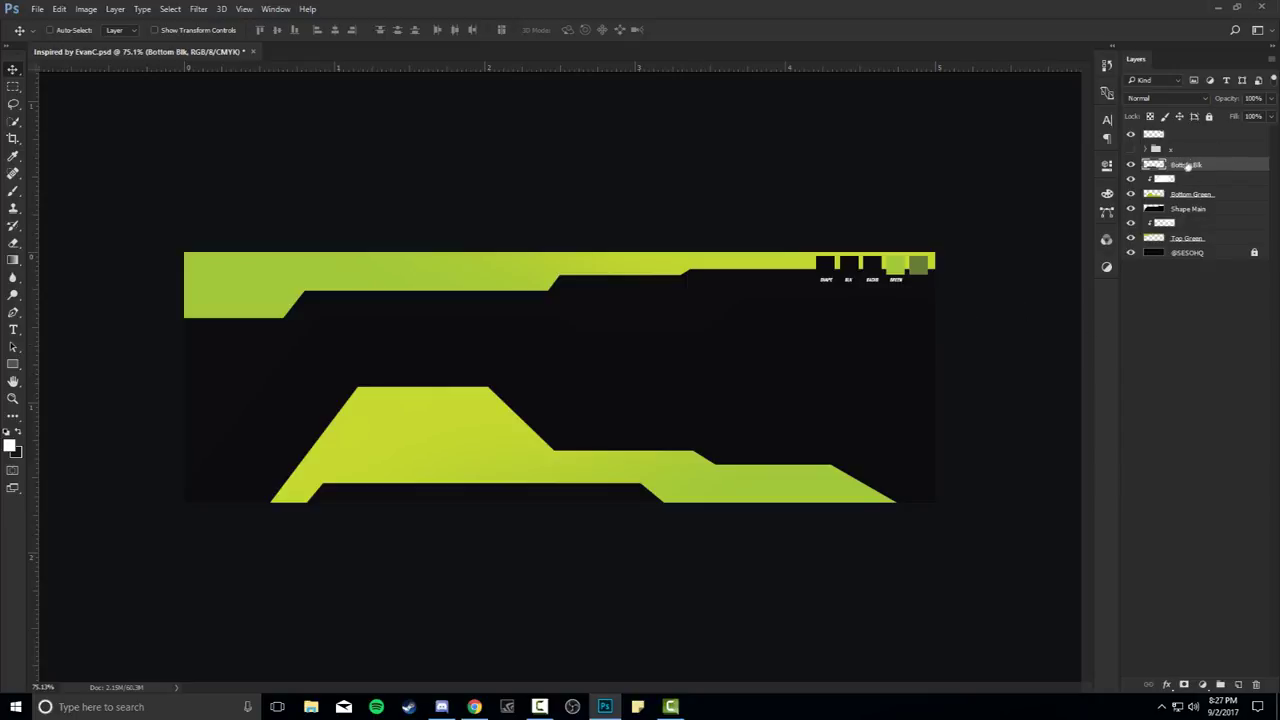
Add a layer above Bottom Blk and trace a stepped path inside the upper green band, parallel to its lower edge
left_click(1238, 685)
key("p")
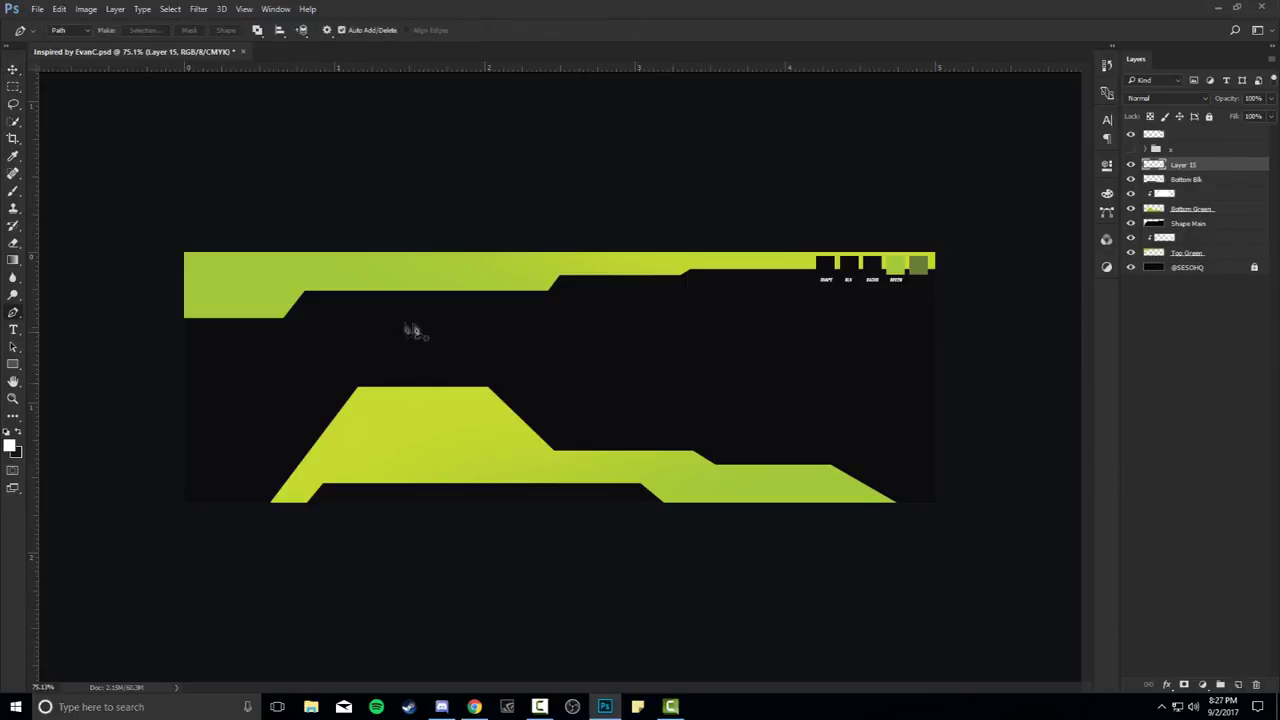
left_click(182, 299)
left_click(260, 299)
left_click(270, 300)
left_click(539, 277)
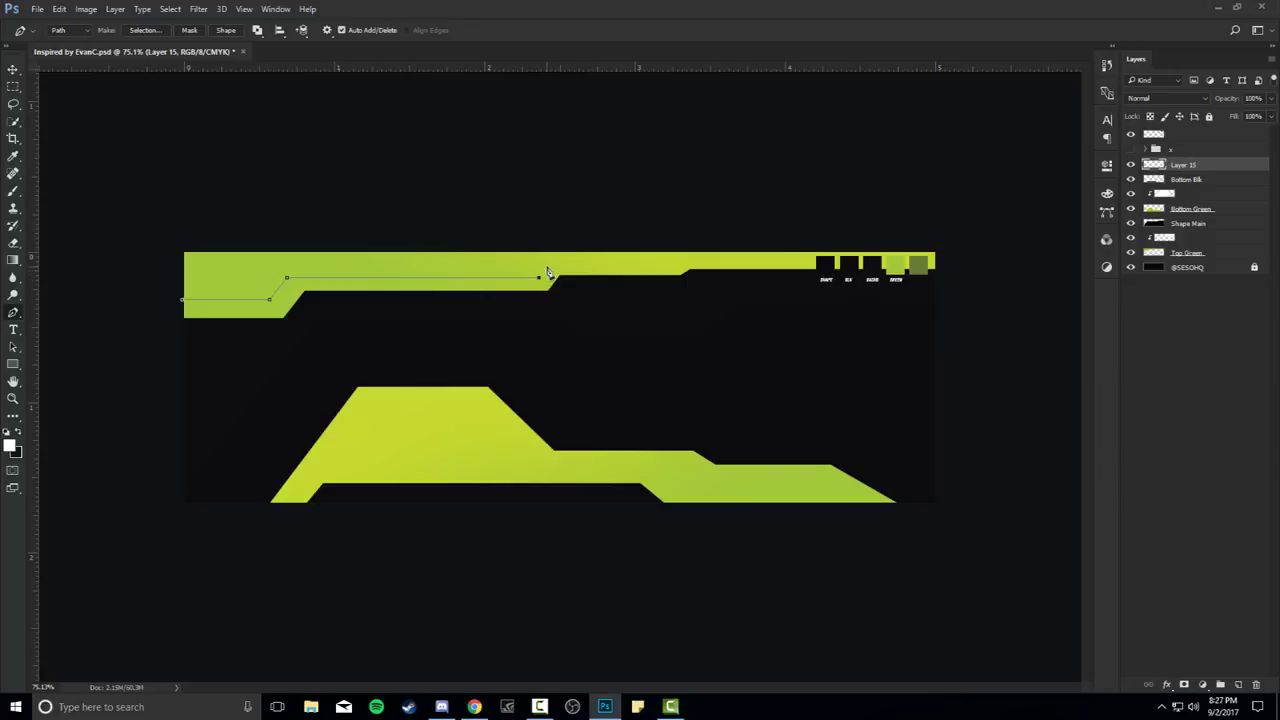
left_click(546, 267)
left_click(619, 266)
left_click(654, 228)
left_click(131, 223)
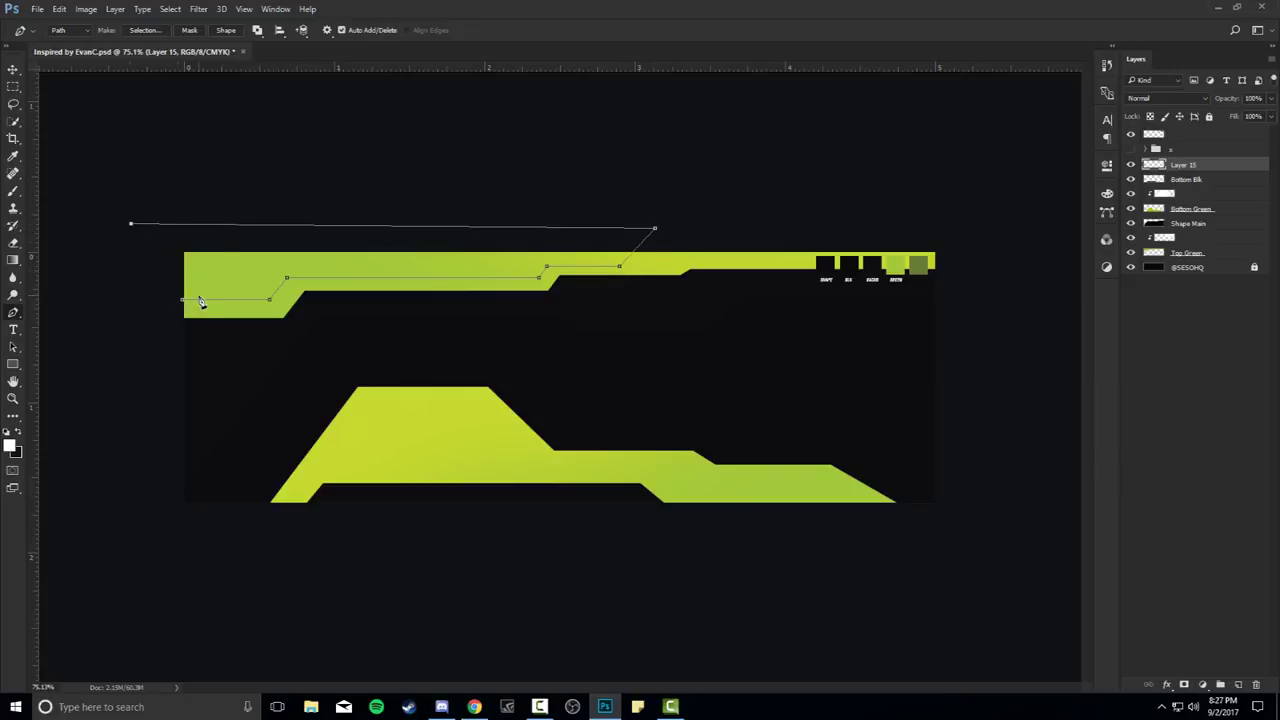
key("ctrl+alt+z")
key("ctrl+alt+z")
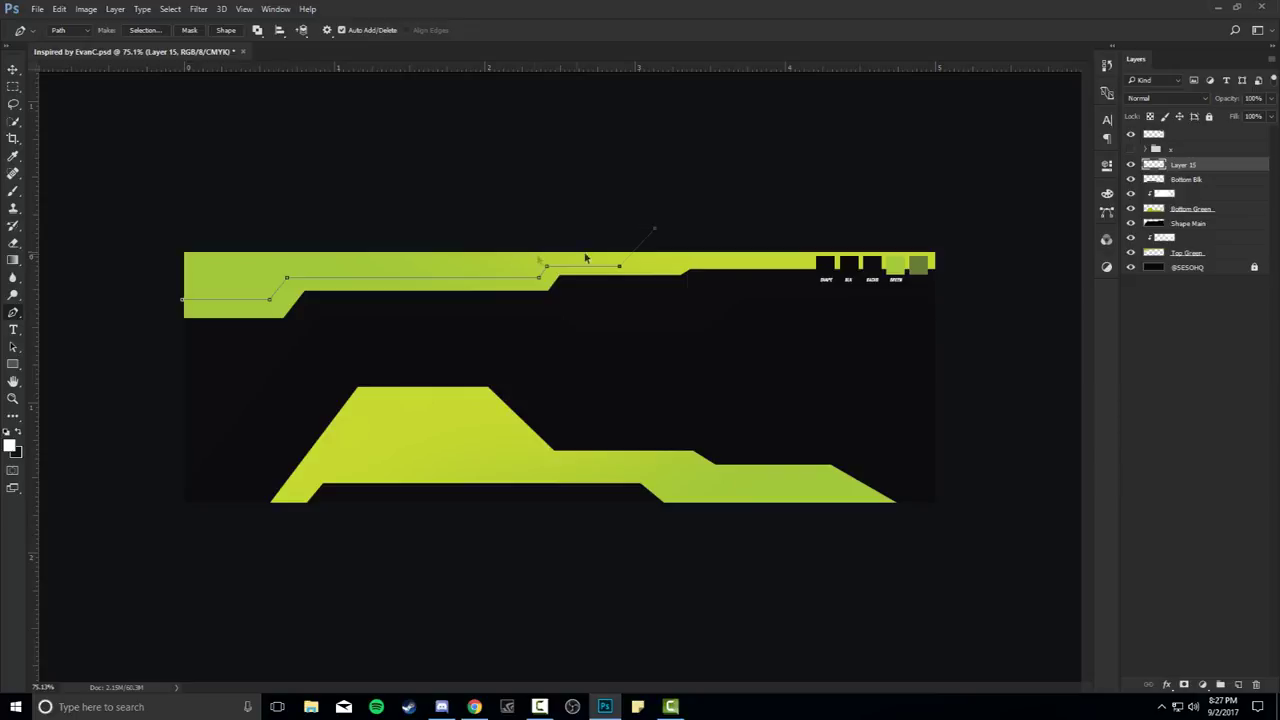
Turn the path back at its narrow end and trace its stepped upper edge inside the upper green band
scroll(620, 257, "up", 7)
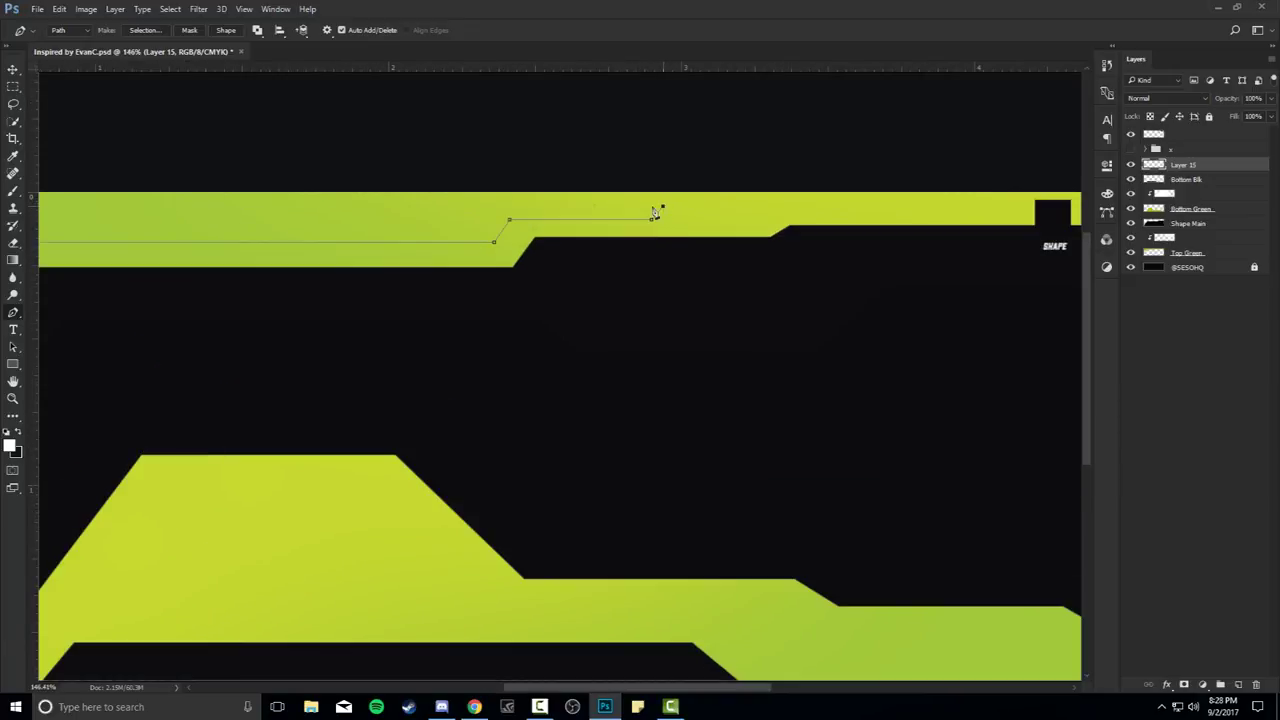
left_click(496, 206)
left_click_drag(400, 257, 657, 251)
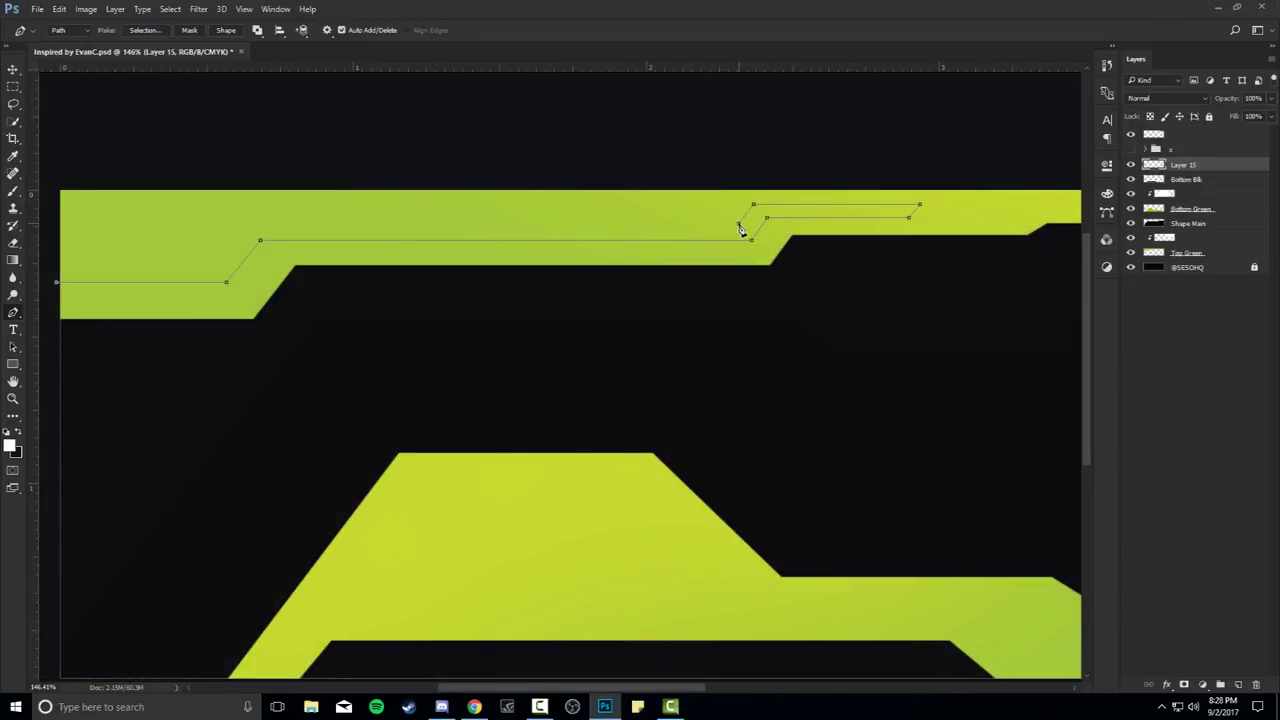
key("ctrl+z")
left_click(743, 217)
left_click(229, 217)
Step the path's upper edge down near the band's wide end, extend it past the canvas's left edge and close the outline
scroll(740, 248, "left", 5)
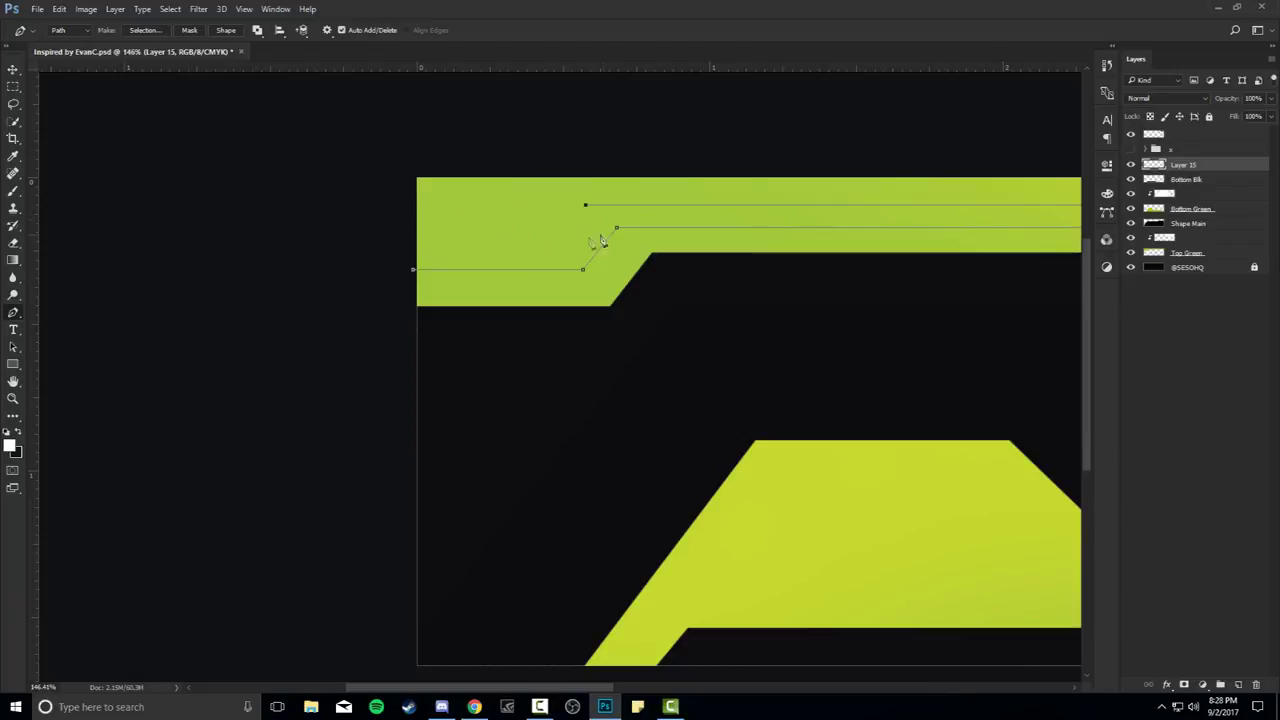
left_click(578, 222, "ctrl")
left_click(575, 220)
left_click(364, 220)
scroll(534, 265, "down", 3)
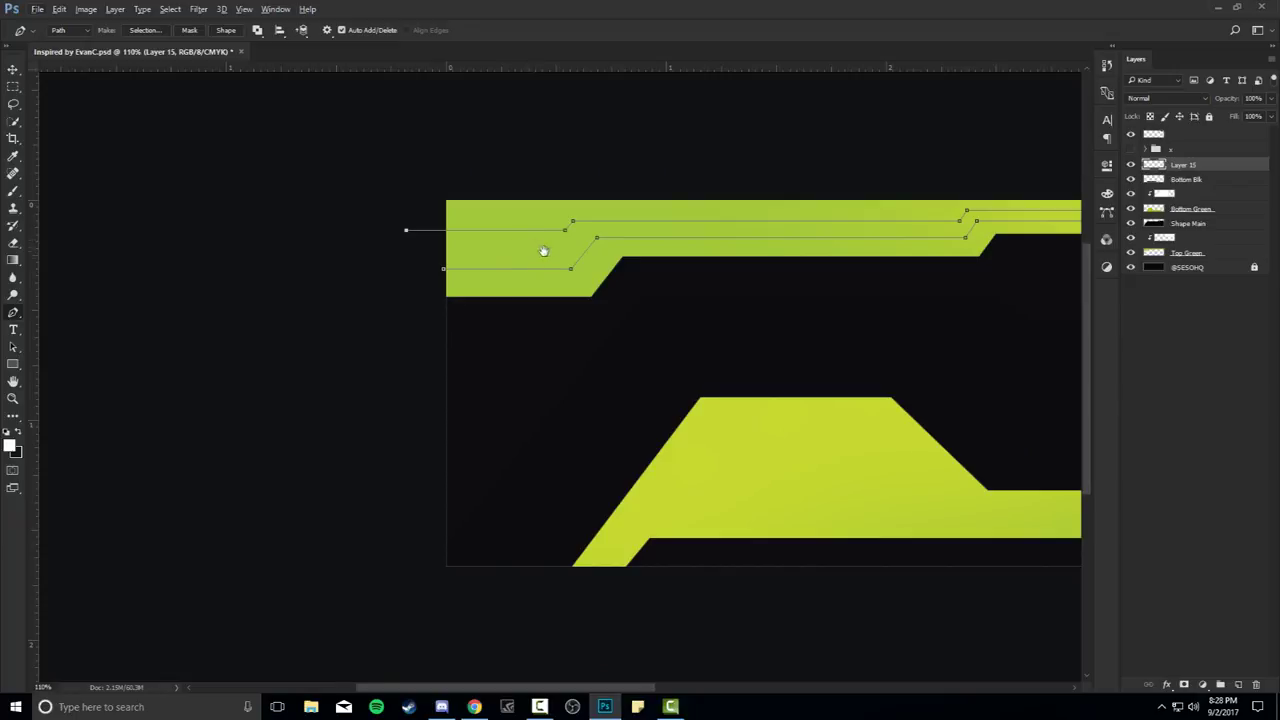
scroll(536, 247, "right", 3)
left_click(332, 276)
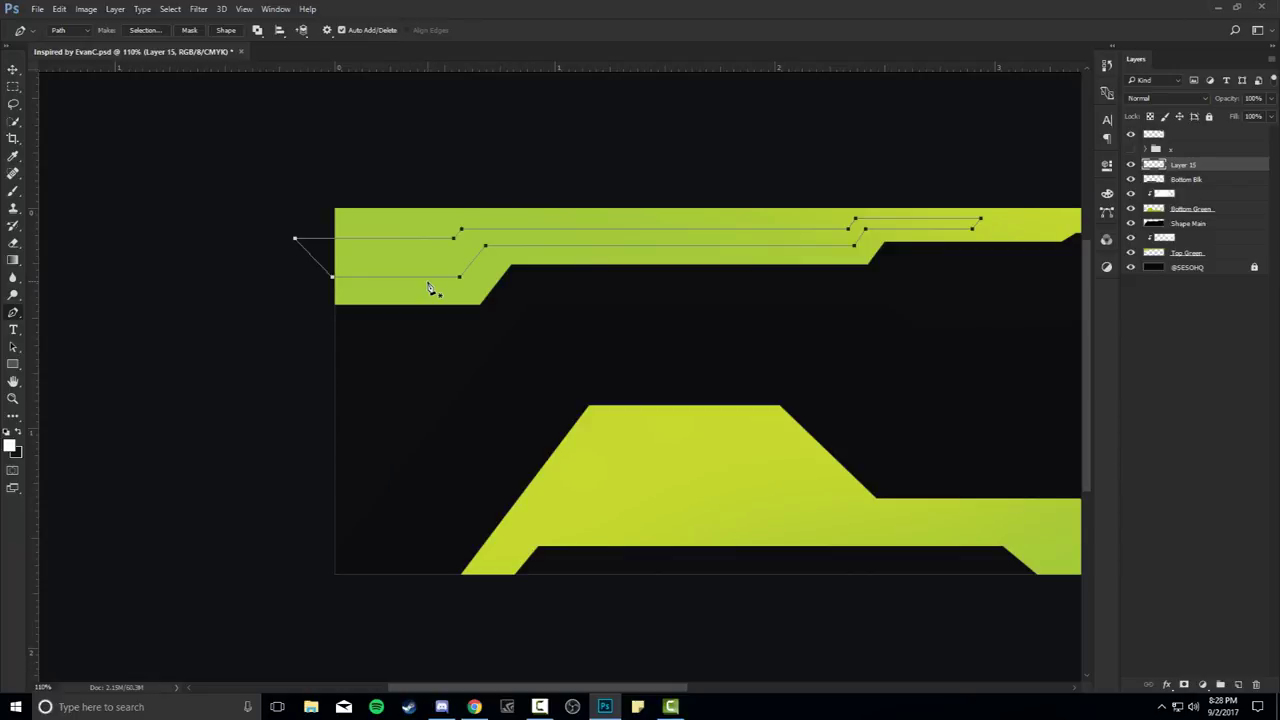
left_click(879, 258, "ctrl")
left_click(867, 229, "ctrl")
scroll(913, 300, "down", 3)
Fill the stepped path in the upper green band with white and delete the path
right_click(477, 312)
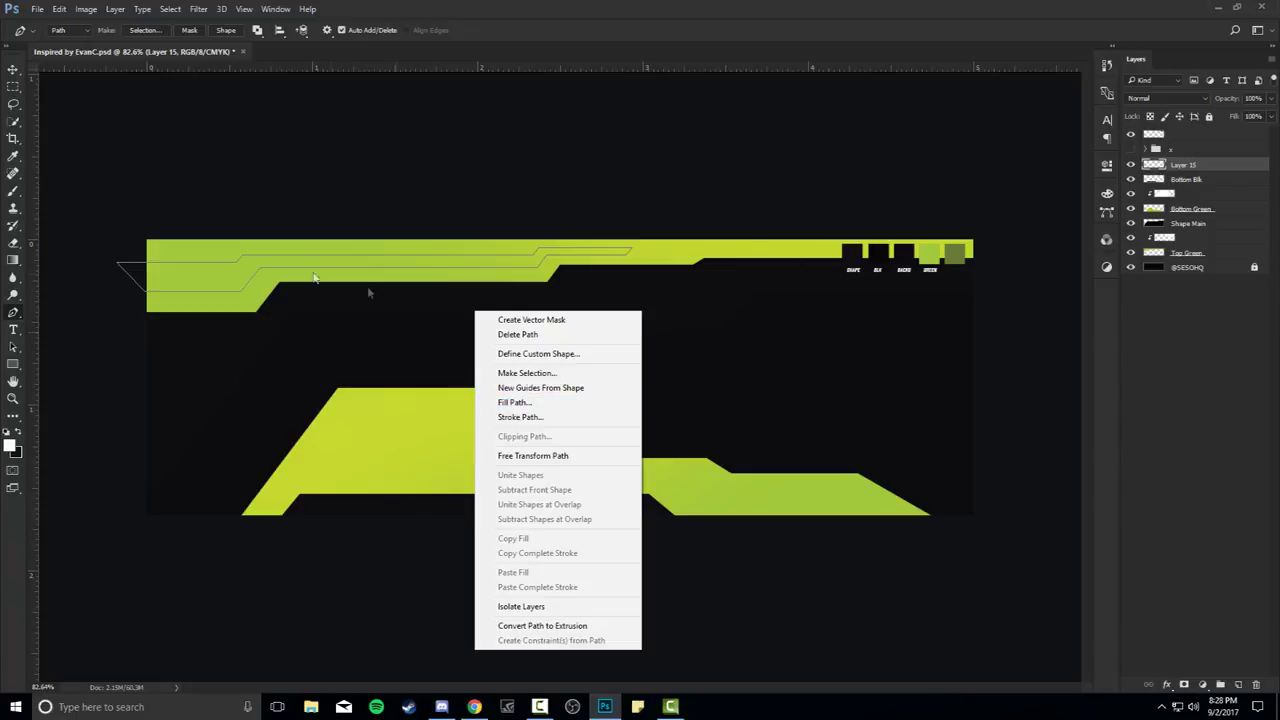
left_click(515, 402)
left_click(652, 198)
left_click(640, 300)
left_click(733, 199)
right_click(719, 322)
left_click(758, 344)
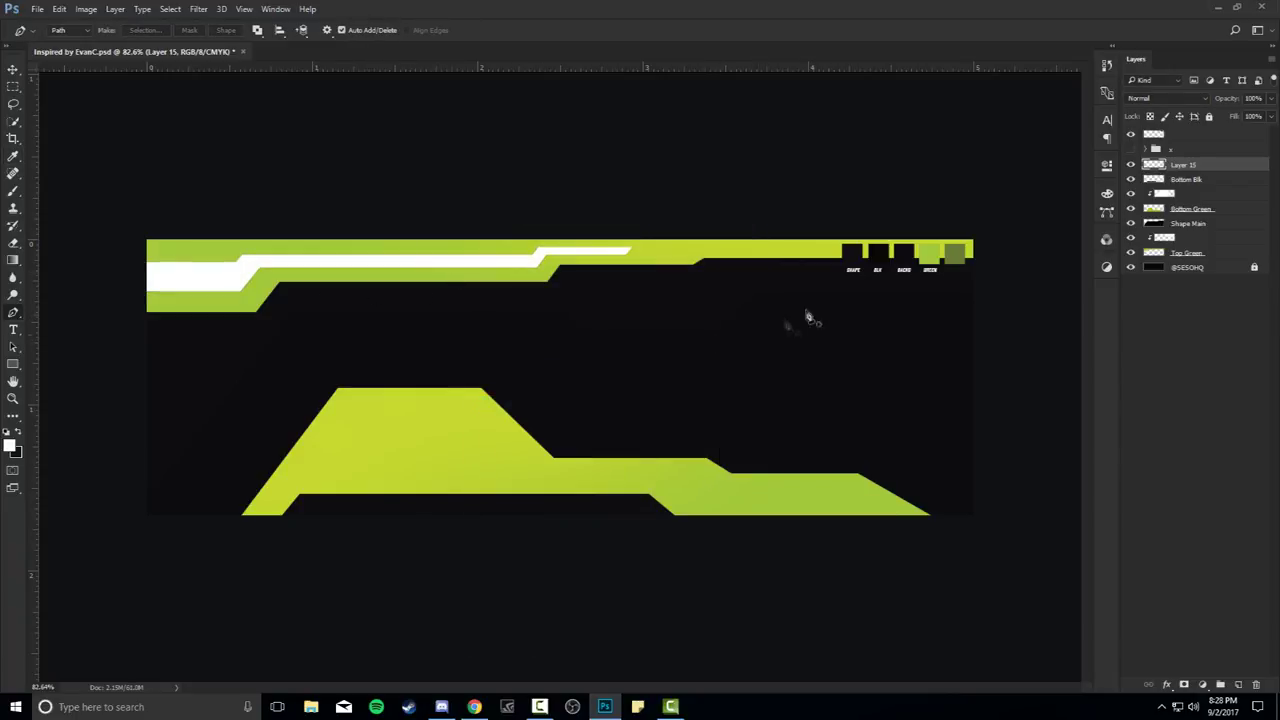
Rename the layer holding the upper white strip Wht Box Top
double_click(1183, 164)
type("Wht Box Top")
key("Return")
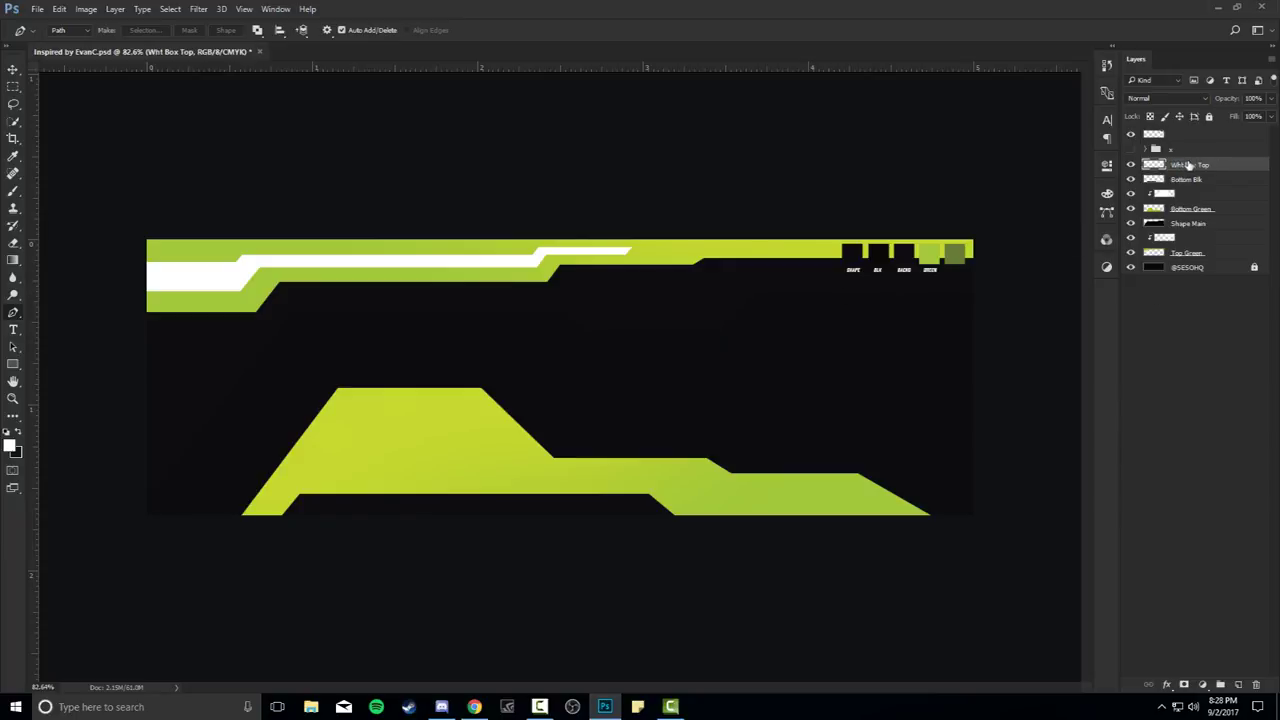
Add a layer above Wht Box Top and trace a path inside the lower green shape, parallel to its upper edge
left_click(1238, 685)
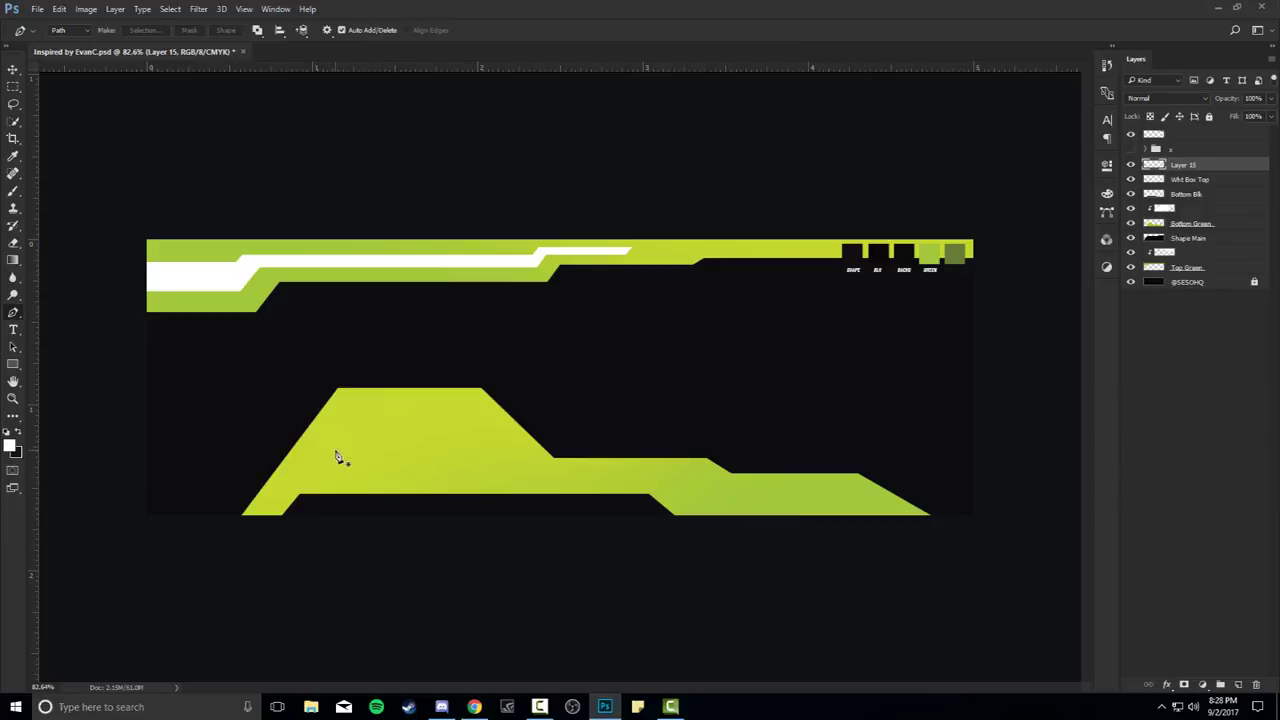
scroll(320, 470, "up", 3)
left_click_drag(350, 482, 397, 437)
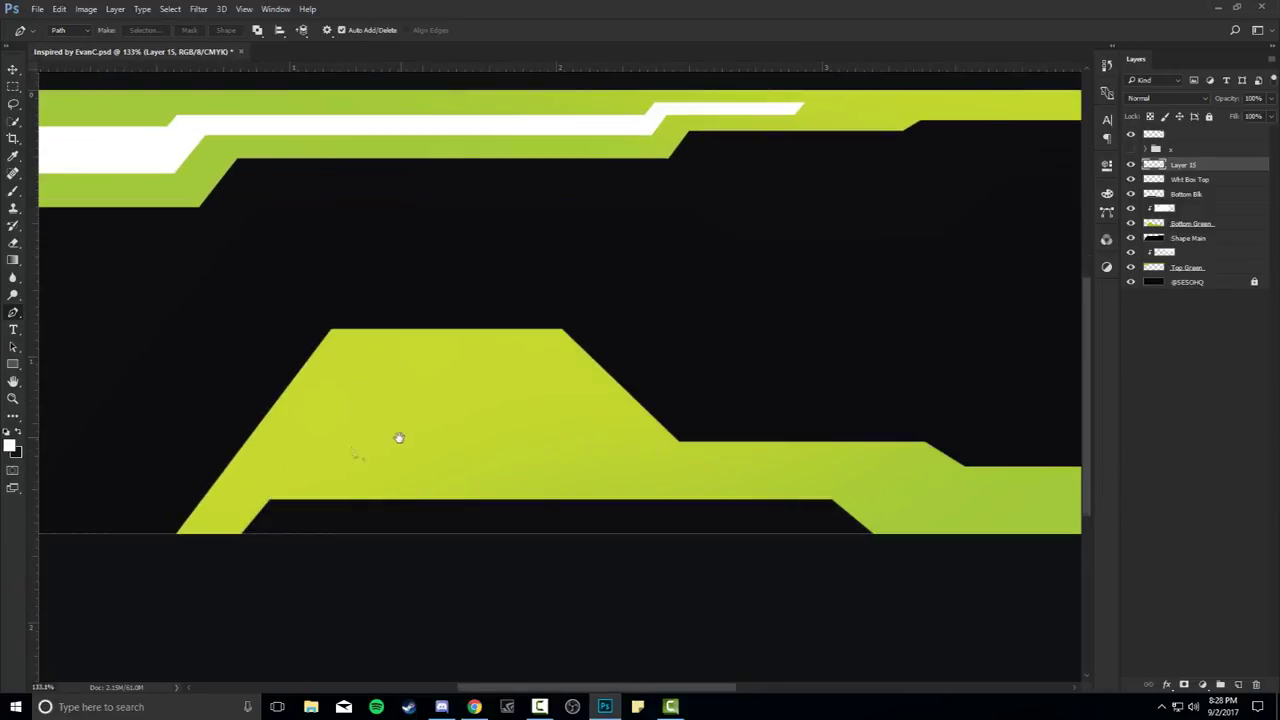
left_click(293, 455)
left_click(300, 441)
left_click(350, 366)
left_click(535, 366)
left_click(611, 447)
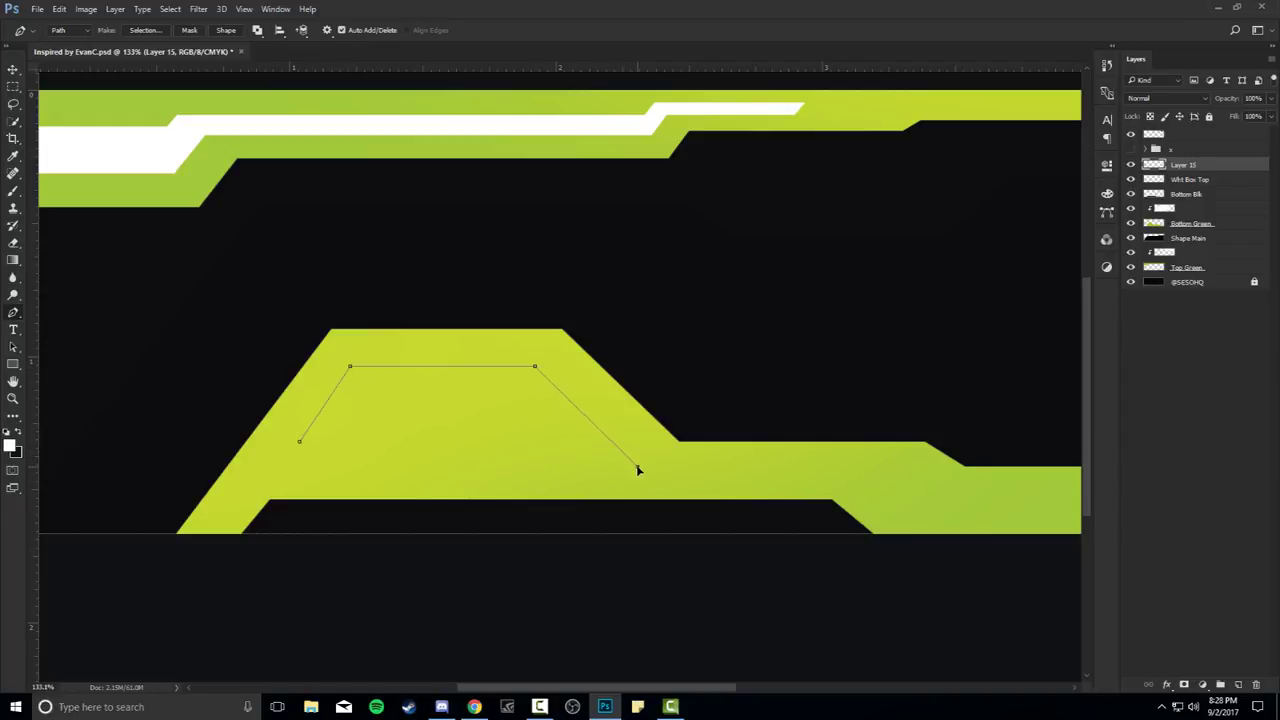
left_click(920, 465)
left_click_drag(969, 491, 708, 446)
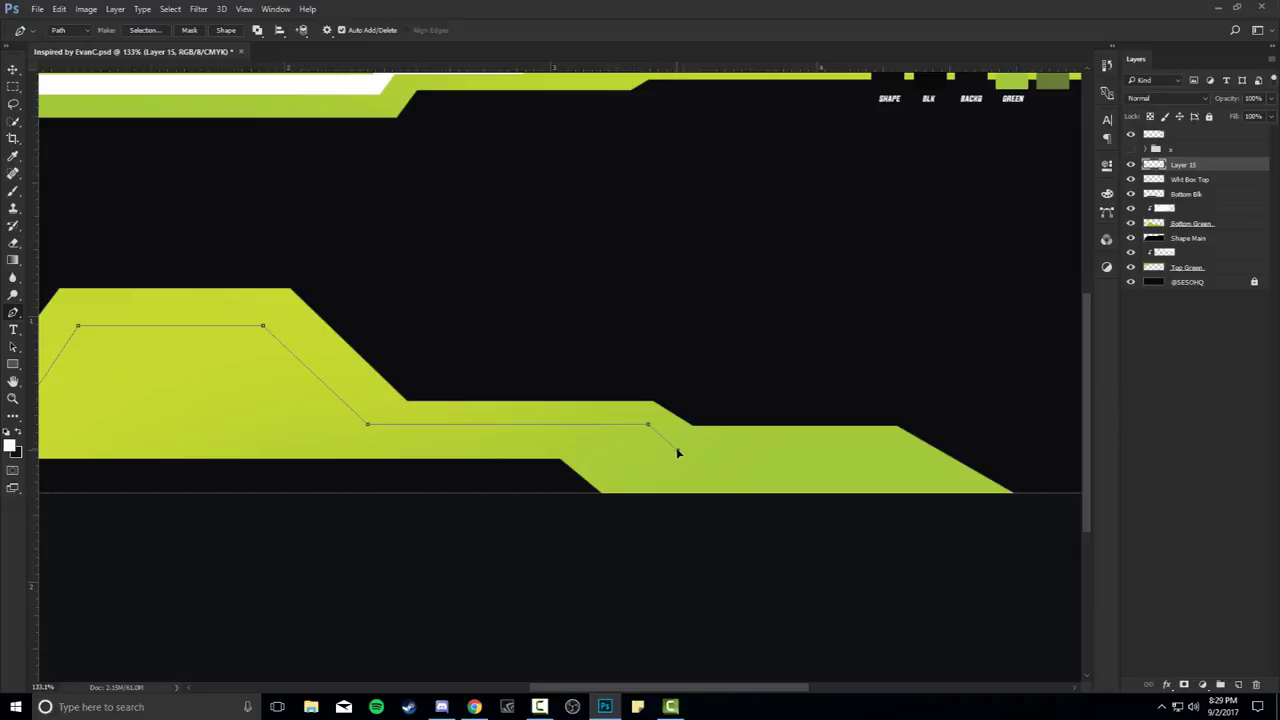
left_click(890, 445)
Trace the strip's inner edge back parallel to the first line and close the path inside the lower green shape
left_click(615, 447)
left_click(341, 447)
left_click_drag(357, 443, 706, 446)
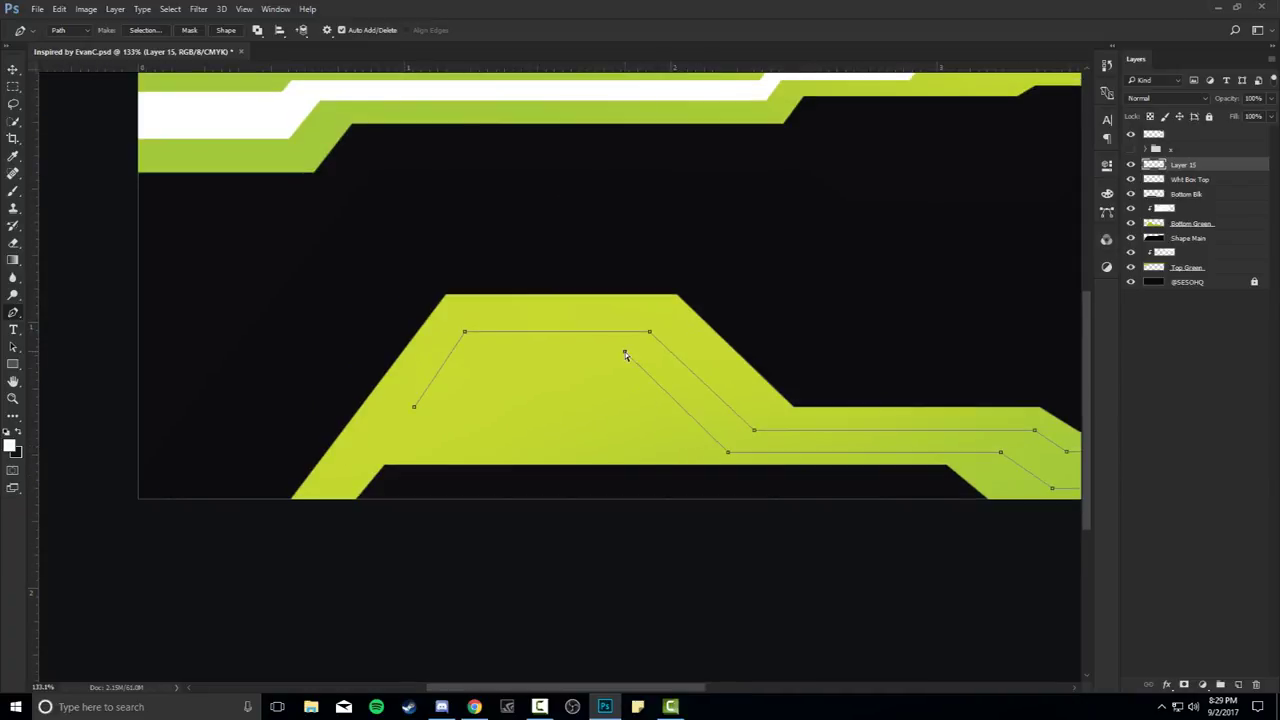
left_click(624, 352)
left_click(480, 351)
left_click(444, 406)
Fill the strip path inside the lower green shape with white and delete the path
scroll(514, 394, "up", 4)
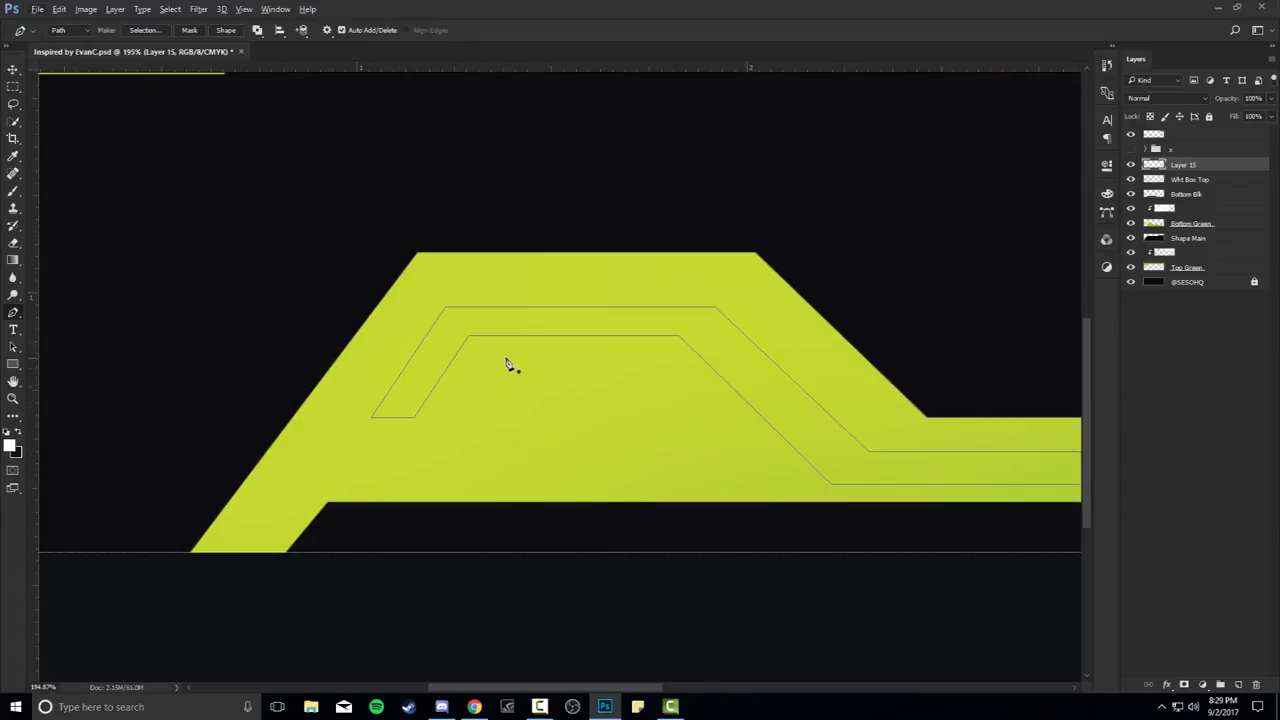
scroll(506, 363, "down", 3)
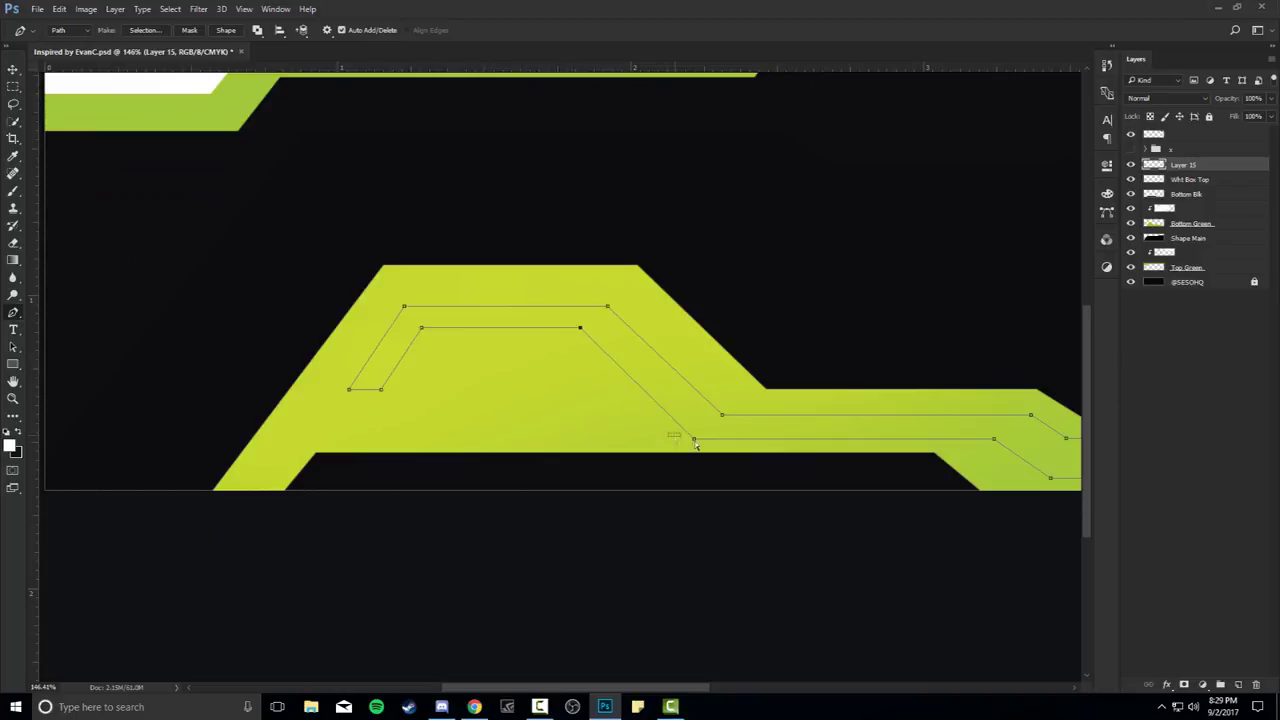
scroll(680, 427, "down", 2)
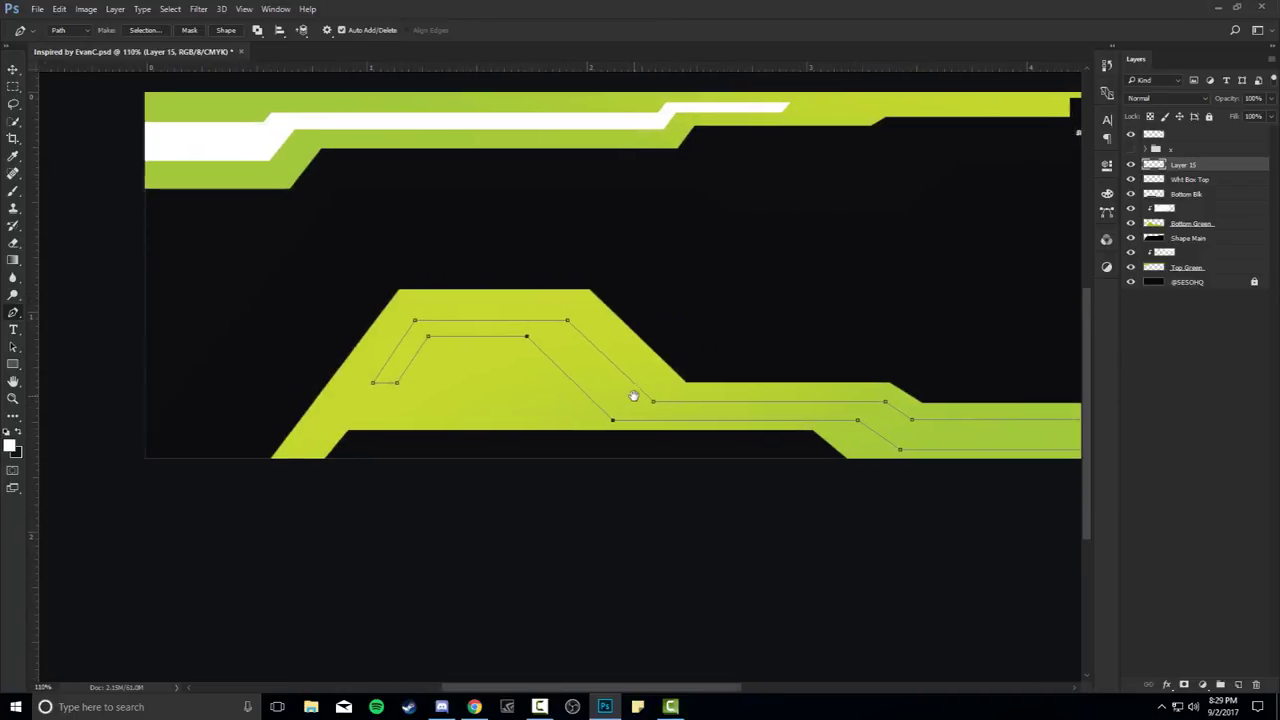
scroll(633, 396, "down", 2)
right_click(653, 348)
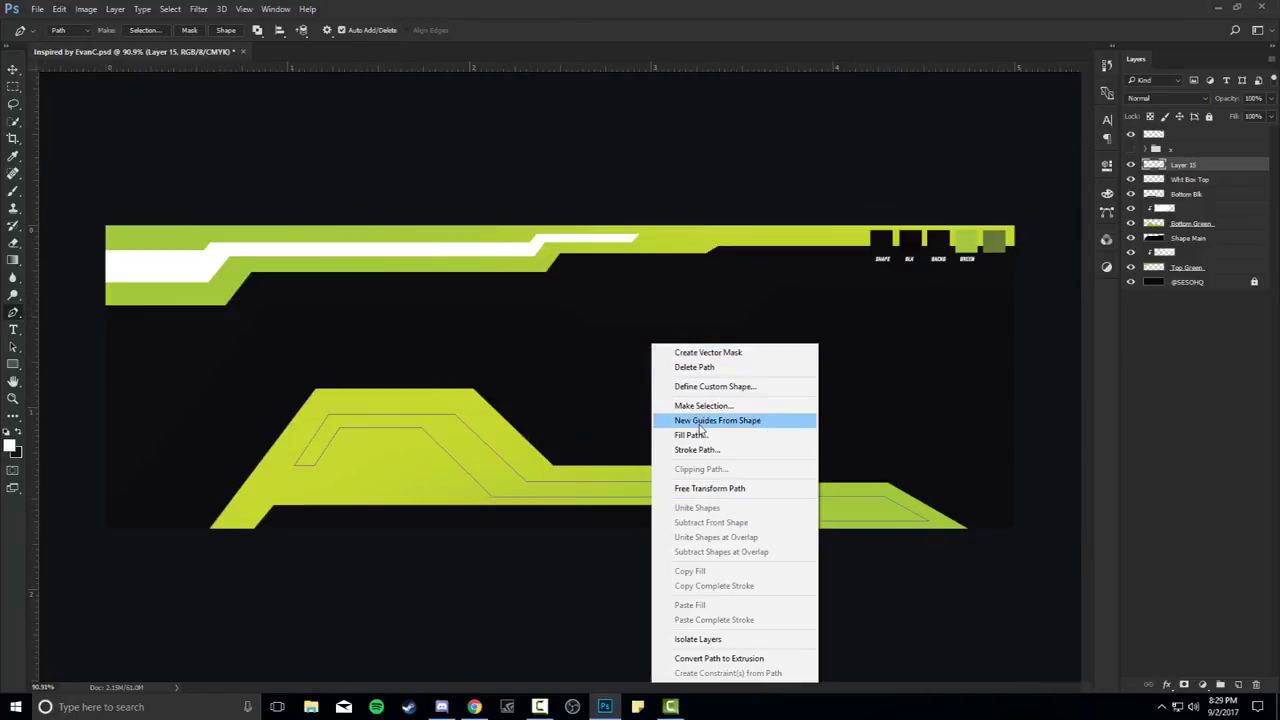
left_click(698, 435)
left_click(740, 201)
right_click(736, 271)
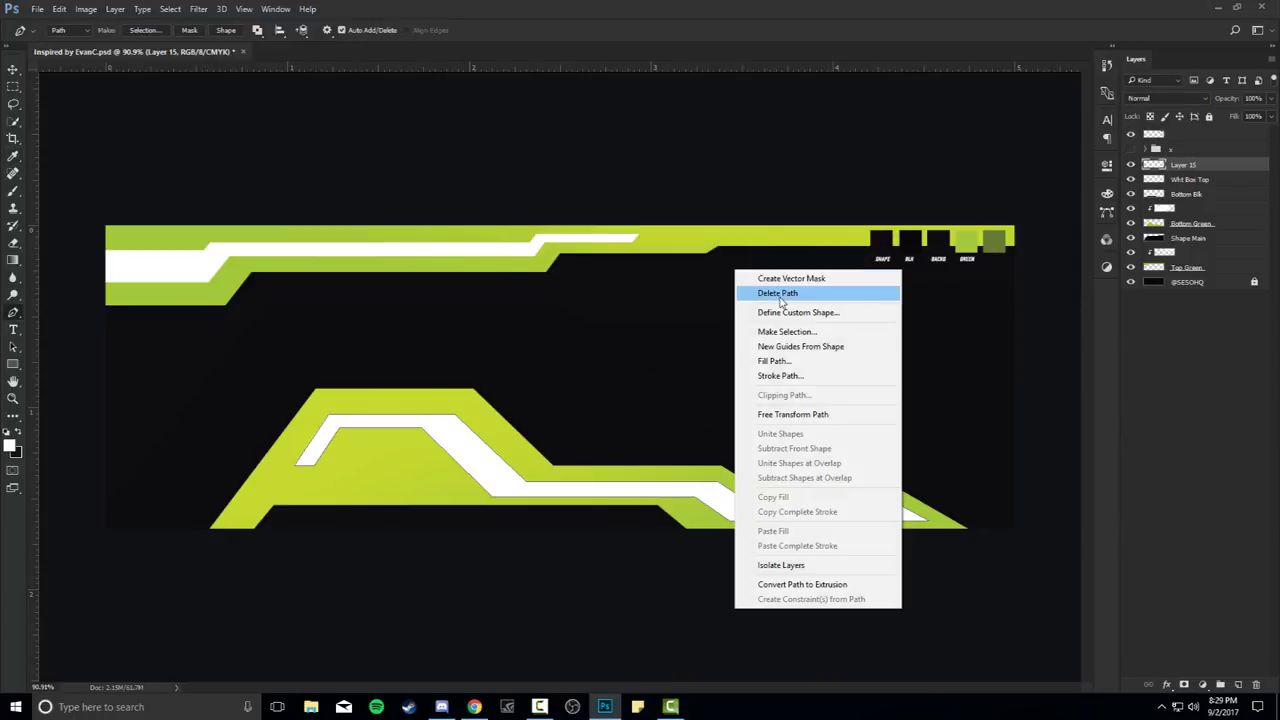
left_click(781, 293)
Rename the layer holding the lower white strip Bottom White Box
double_click(1180, 165)
type("Bottom Wh")
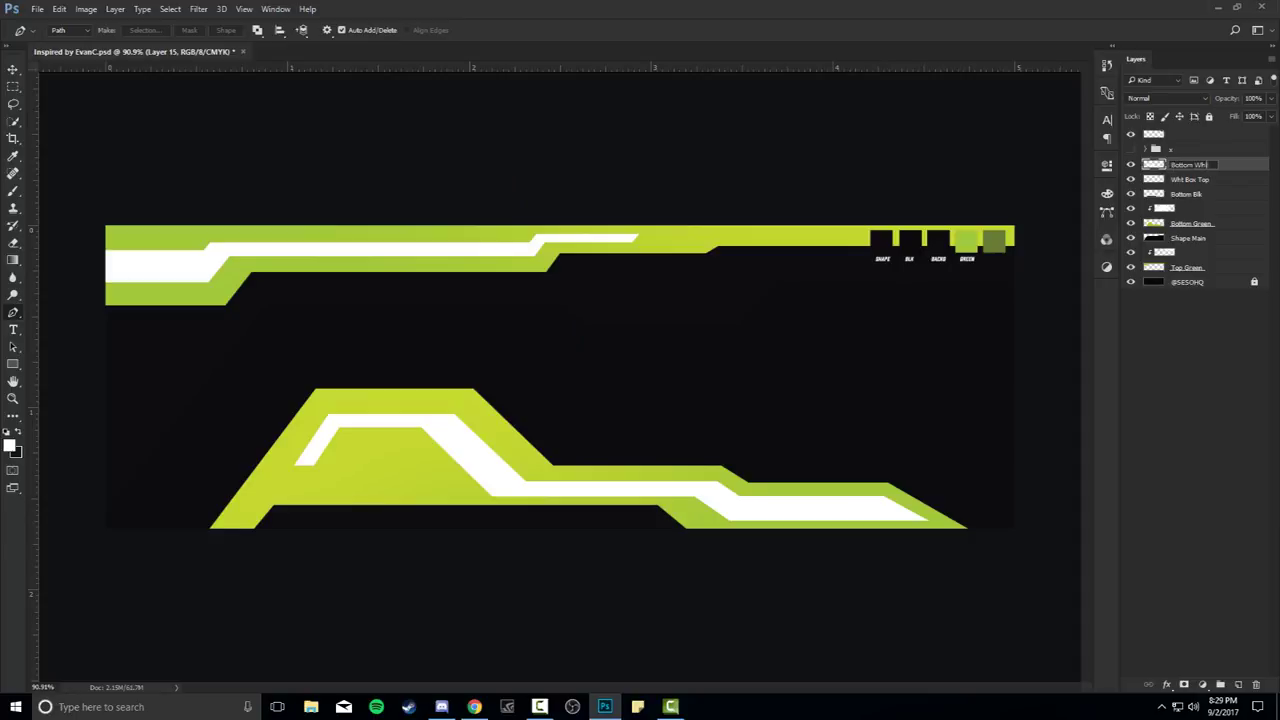
type("ite Box")
key("Return")
key("v")
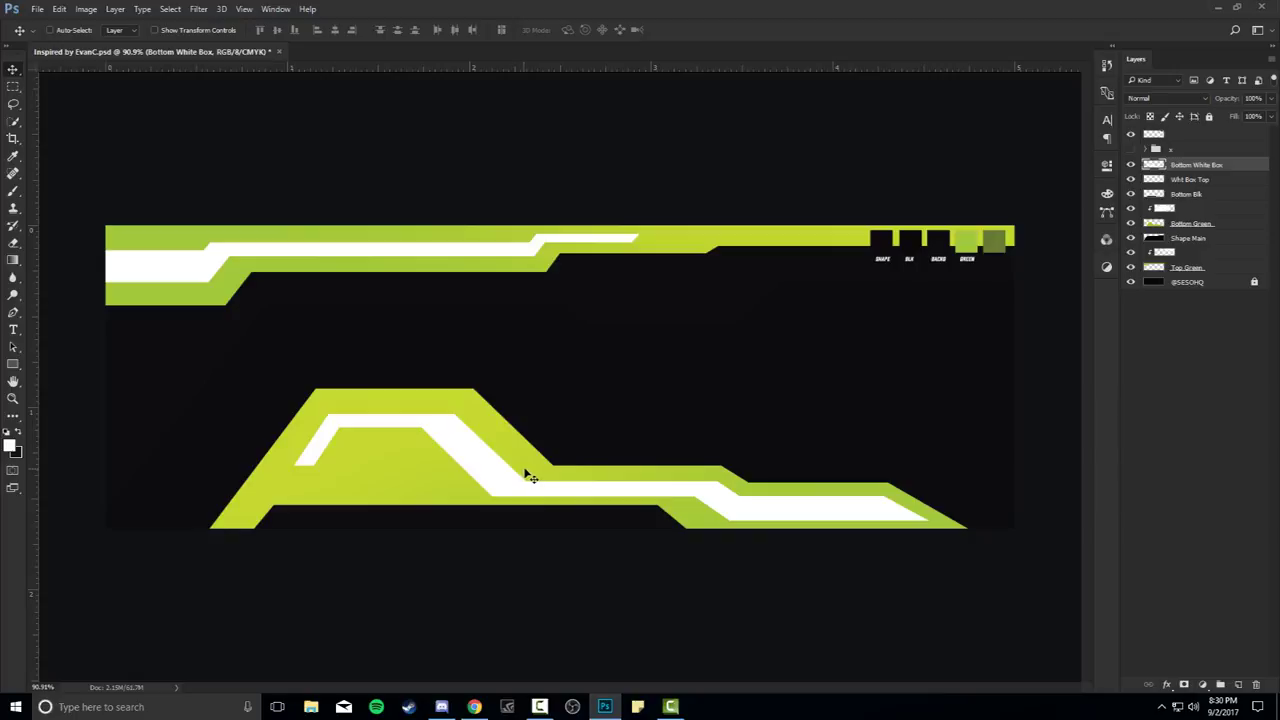
Add a layer above Bottom White Box and trace a closed angular path in the green area enclosed by the lower white strip
left_click(1239, 684)
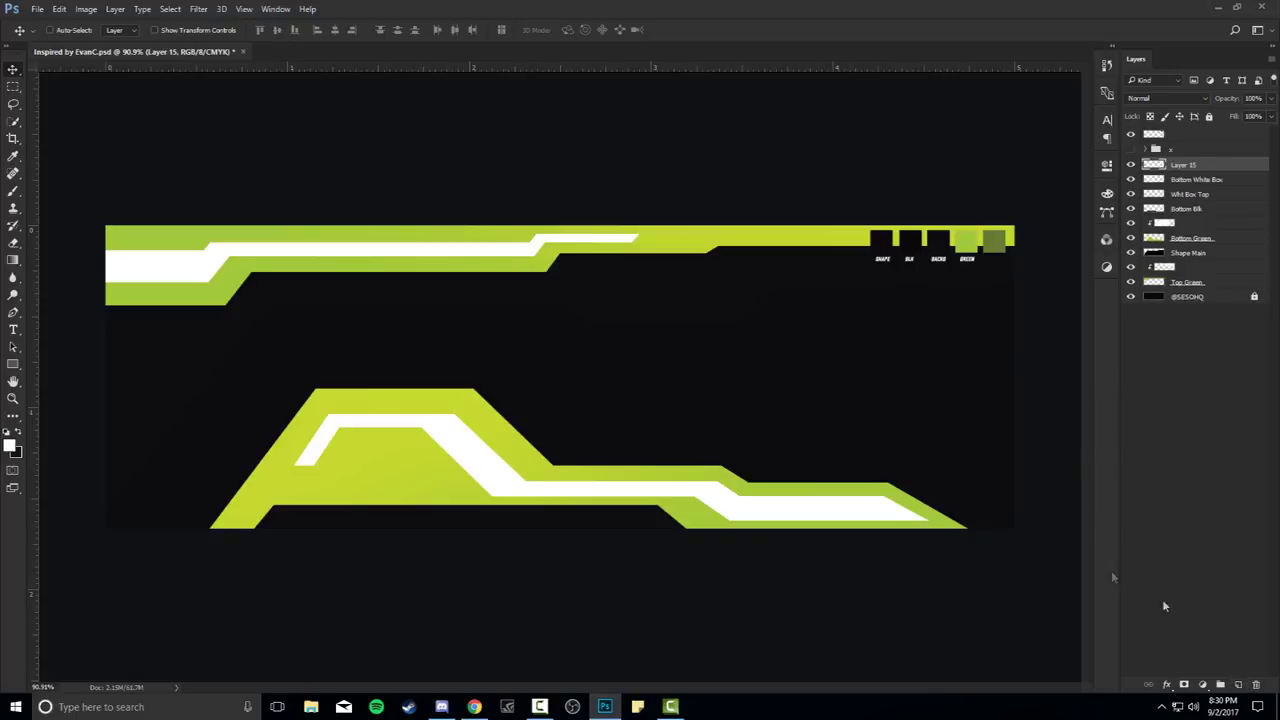
key("p")
scroll(354, 449, "up", 2)
scroll(311, 492, "up", 2)
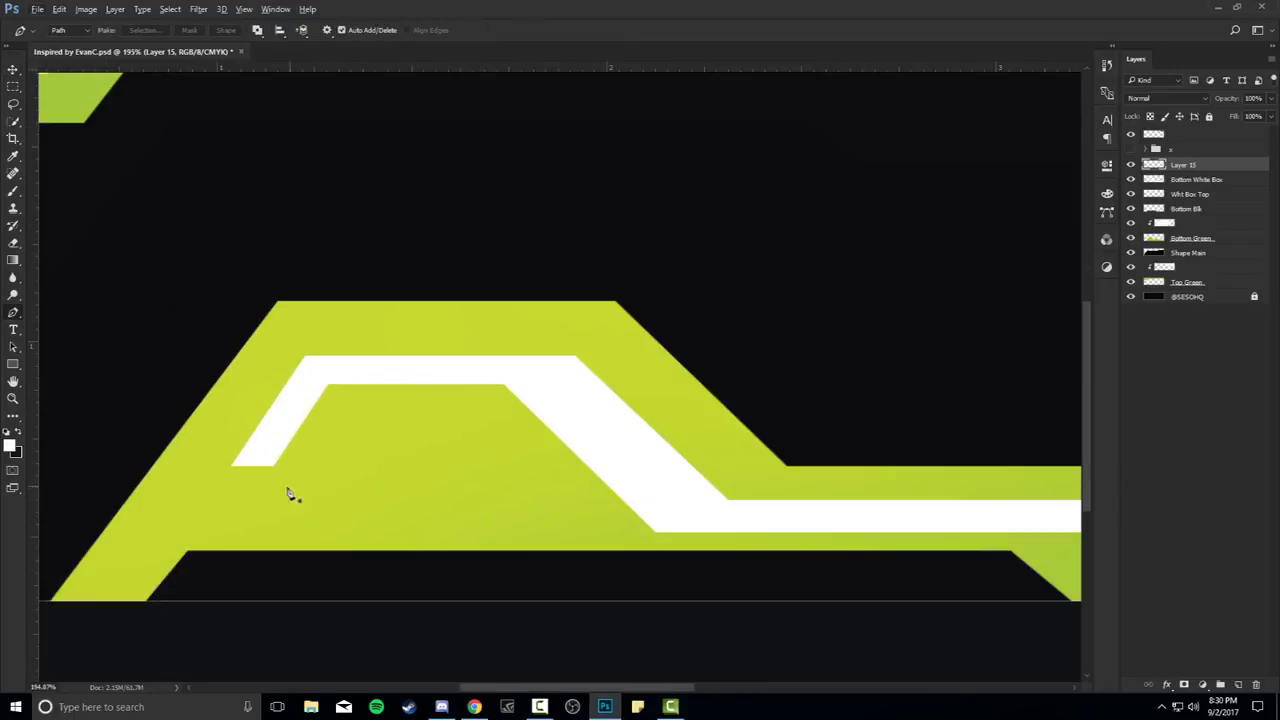
left_click(251, 489)
left_click(287, 489)
left_click(336, 411)
left_click(499, 411)
left_click(627, 532)
left_click(280, 533)
left_click(251, 489)
scroll(371, 497, "down", 2)
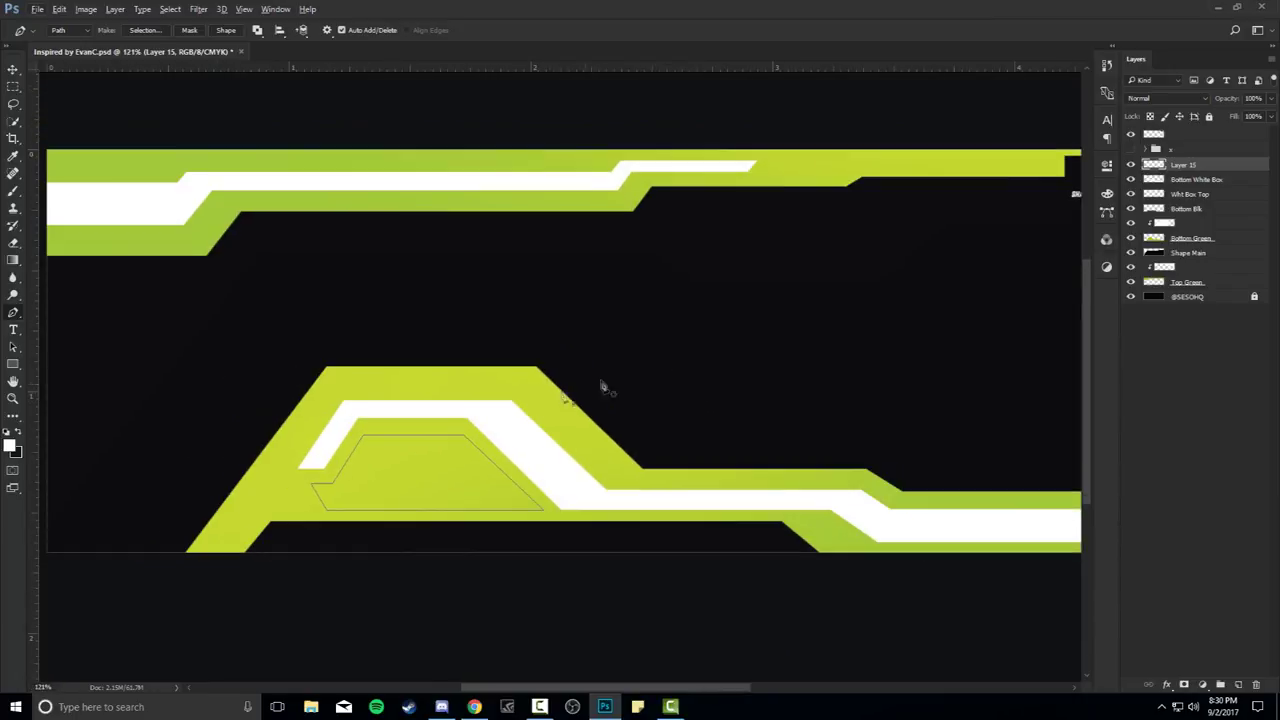
Trace a closed angular path in the green band along the upper edge, between the white strip's tip and the color swatches
scroll(697, 371, "down", 2)
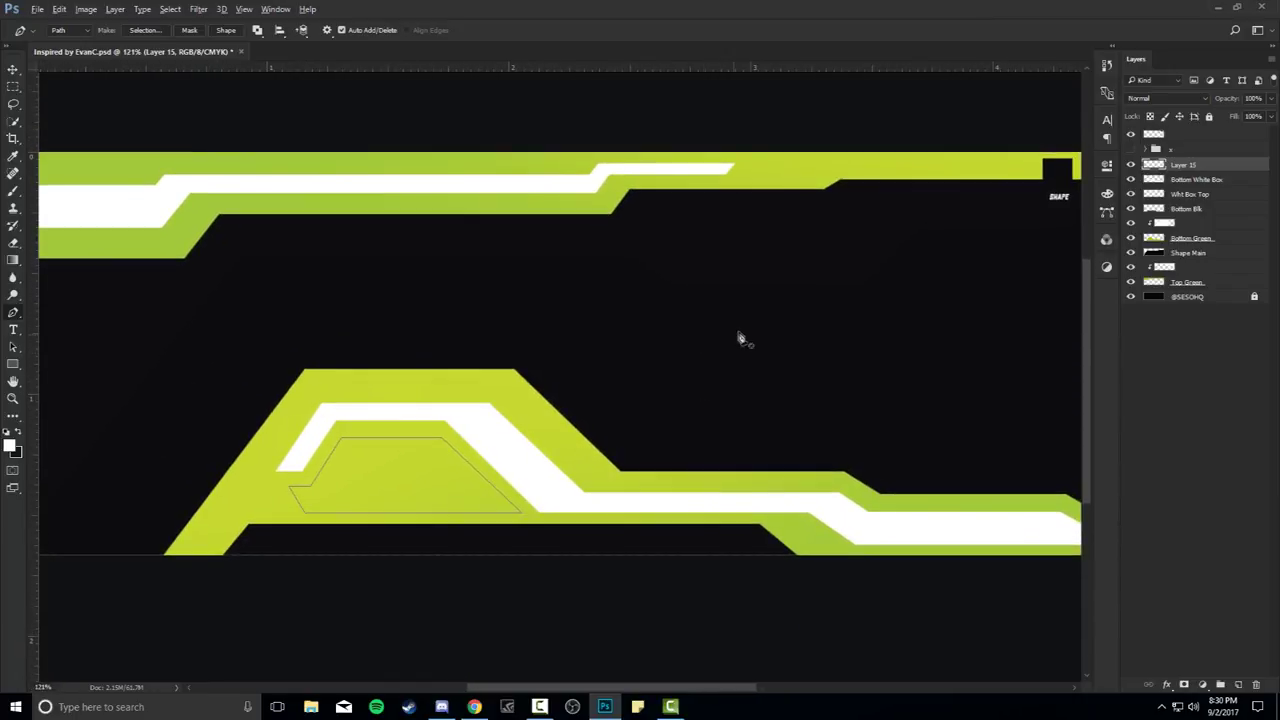
scroll(737, 337, "up", 3)
scroll(737, 337, "right", 3)
left_click(645, 275)
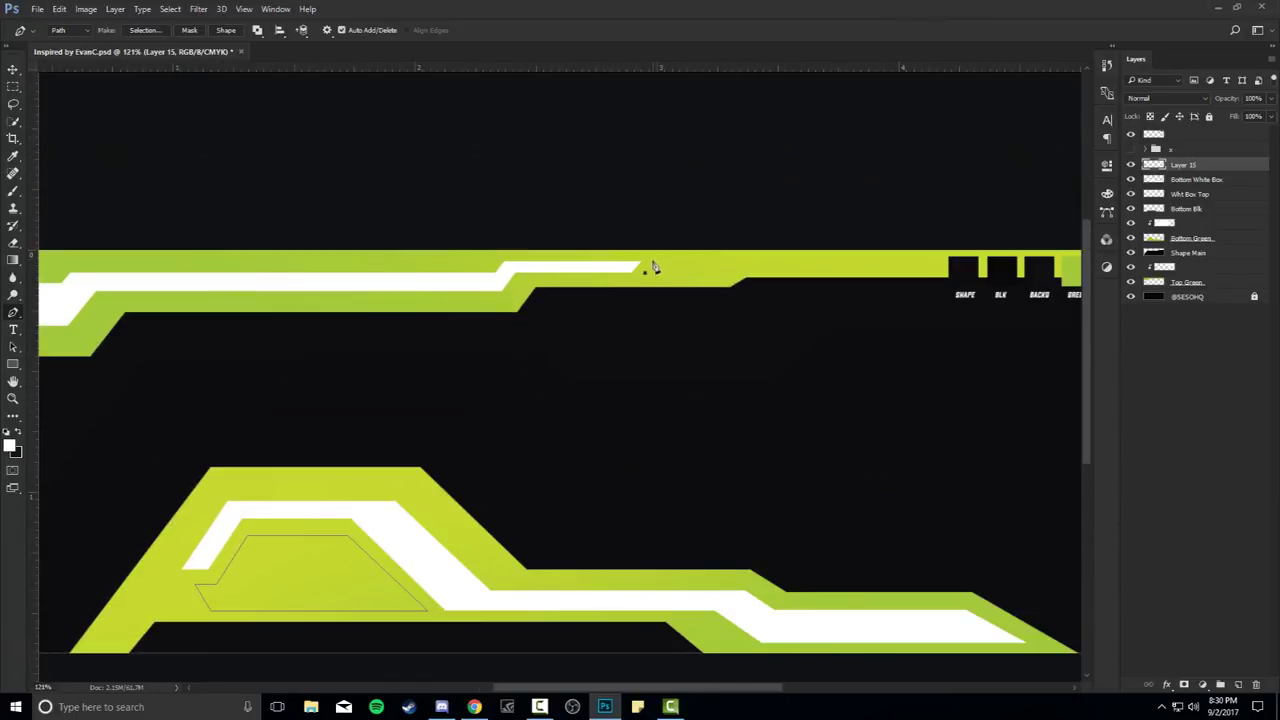
scroll(669, 259, "up", 2)
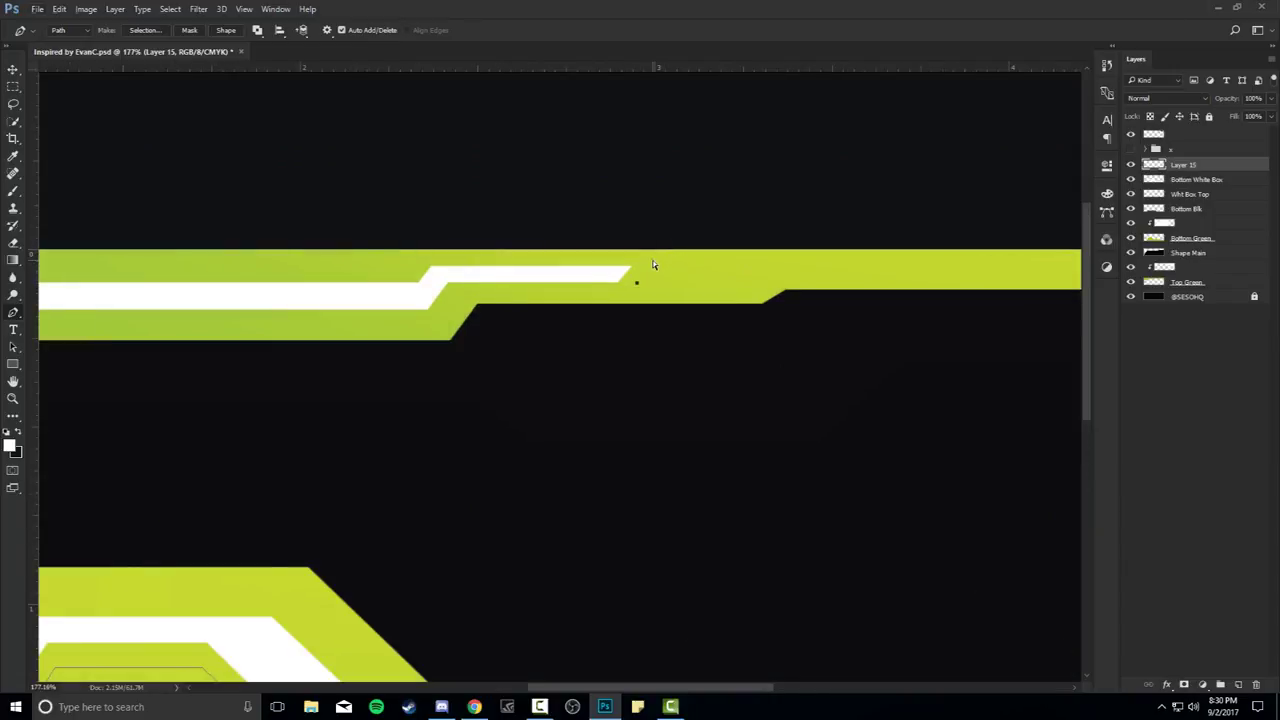
left_click(656, 257)
scroll(657, 262, "right", 3)
left_click_drag(837, 247, 824, 264)
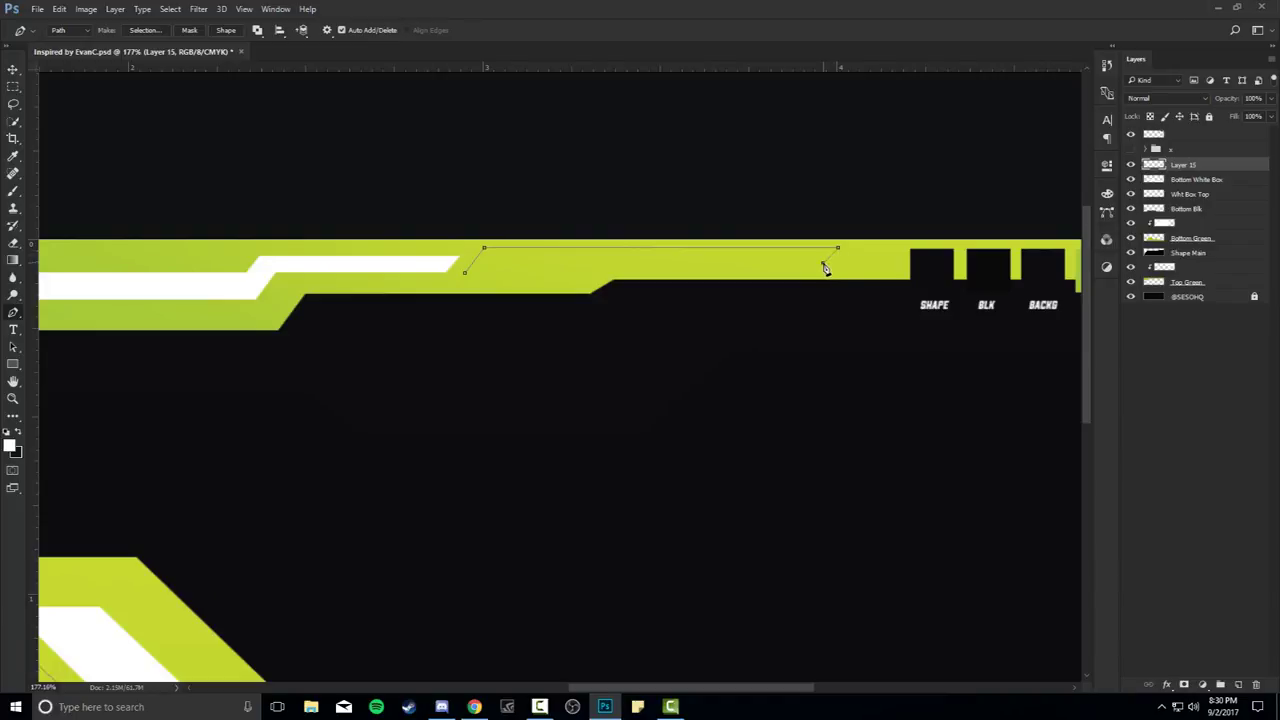
left_click_drag(604, 263, 587, 277)
left_click(464, 272)
left_click(587, 277)
Start a Fill Path for both angular outlines with the custom color 677d1c, sampled from the dark green swatch
scroll(617, 283, "down", 3)
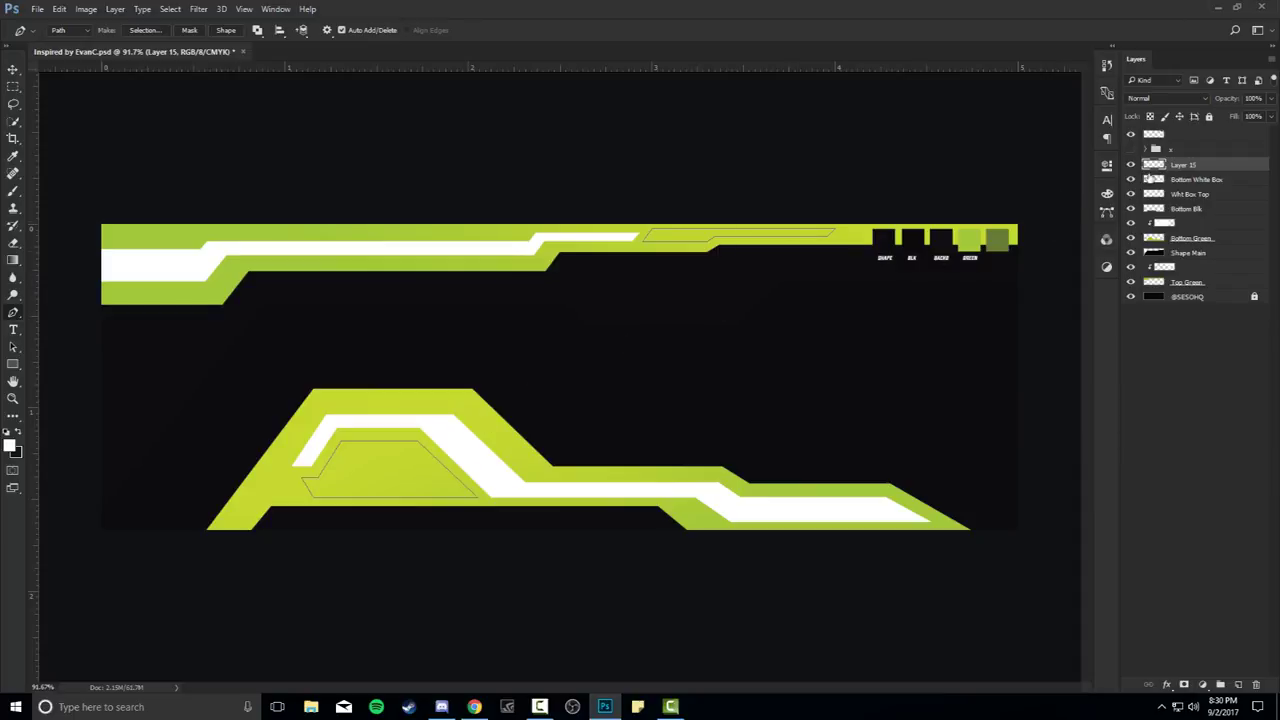
right_click(644, 325)
left_click(683, 418)
left_click(650, 198)
left_click(650, 226)
left_click(1001, 239)
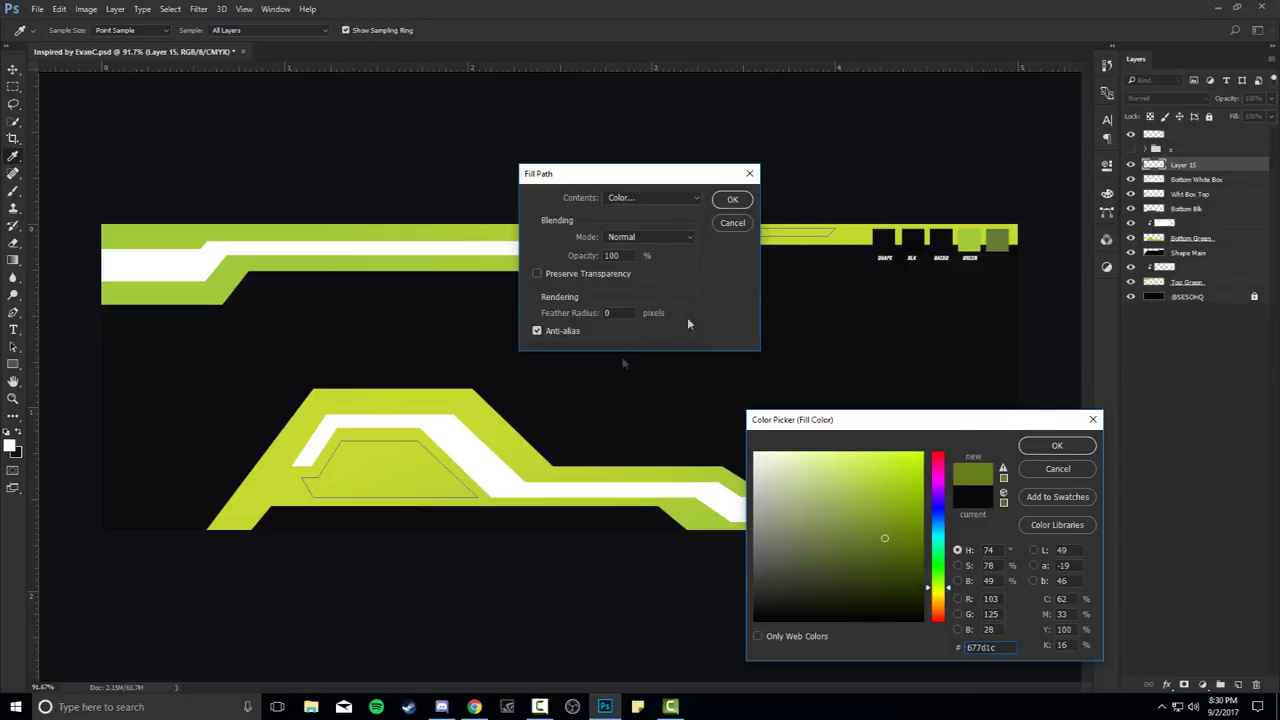
left_click(488, 420)
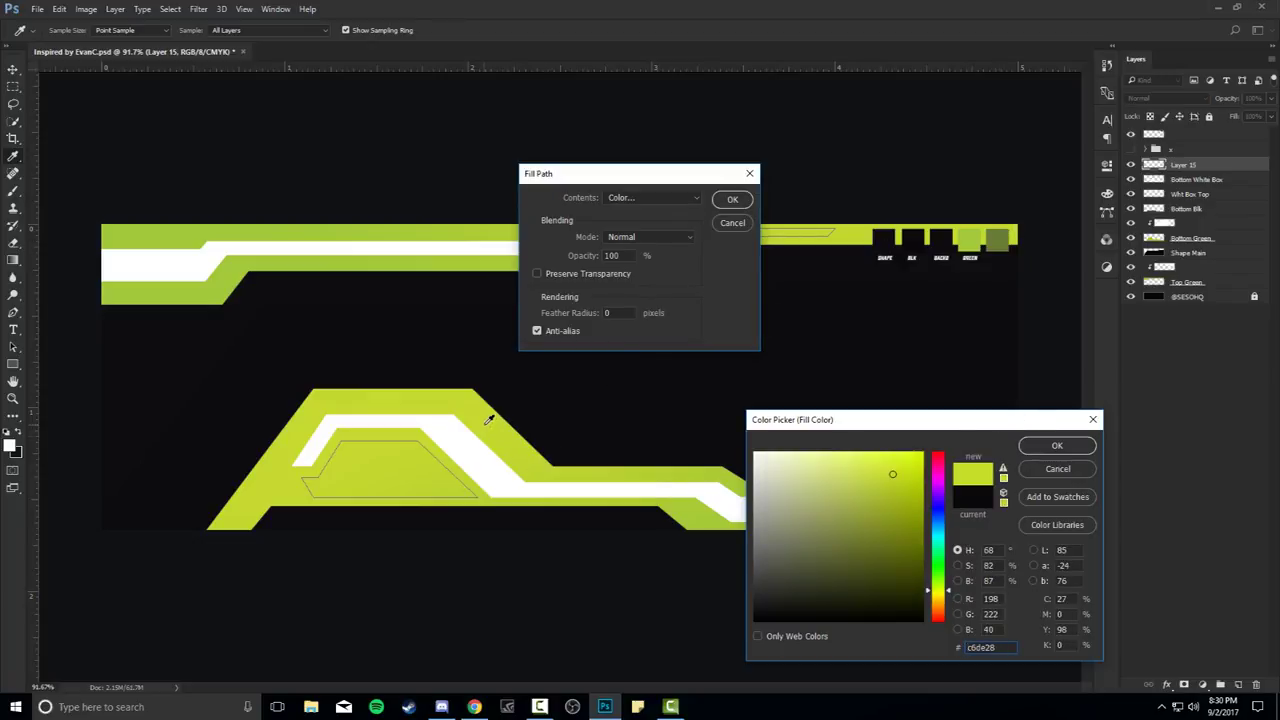
left_click(888, 491)
left_click(885, 511)
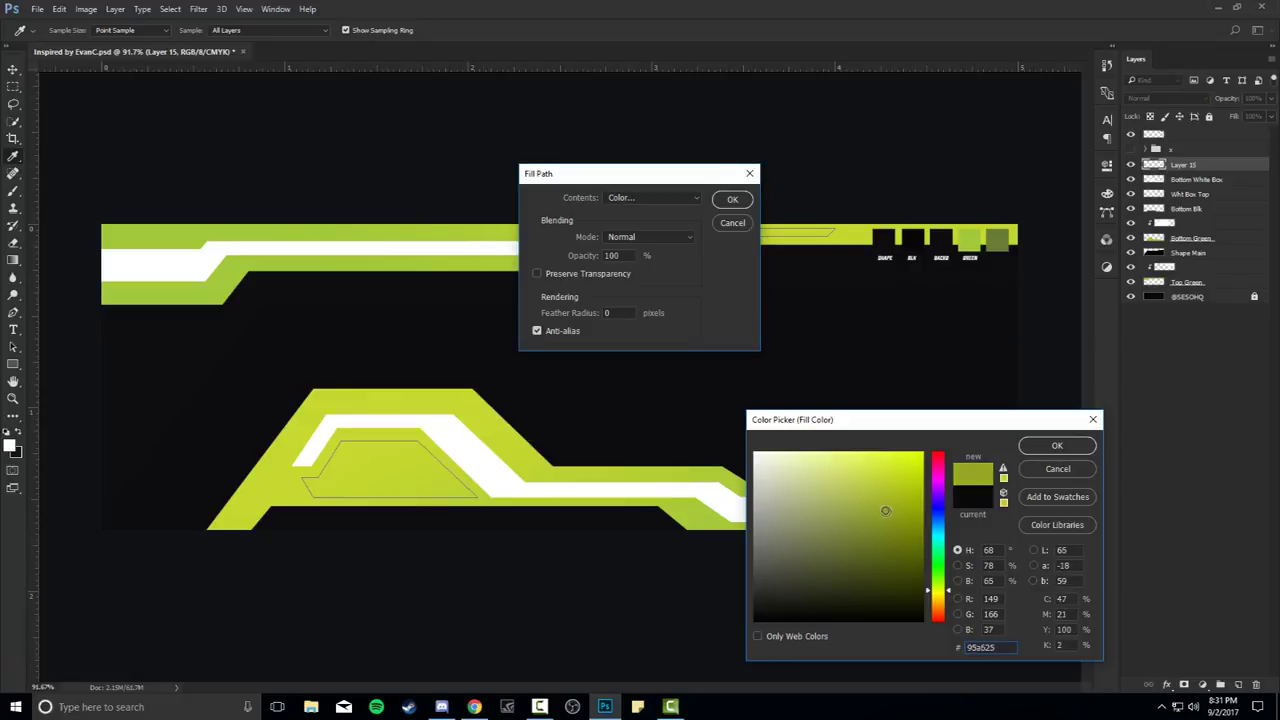
left_click(1010, 234)
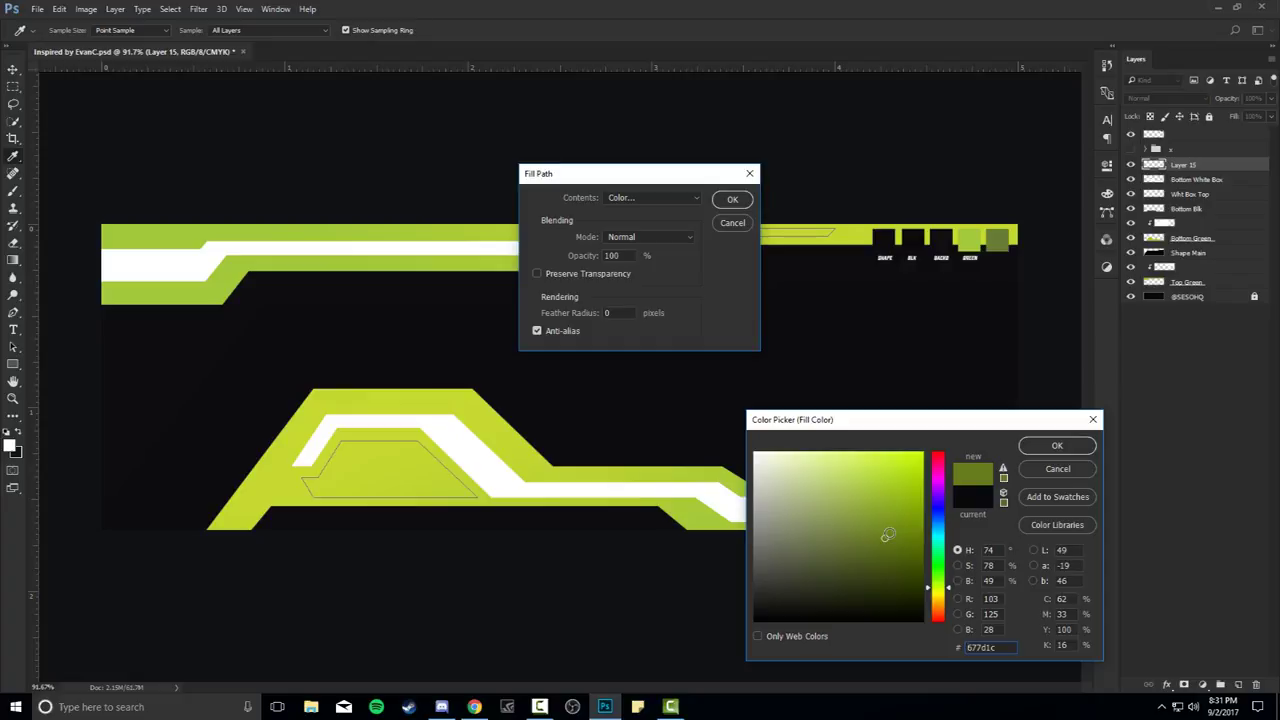
Apply the dark green fill to both angular outlines and delete the path
left_click(1057, 445)
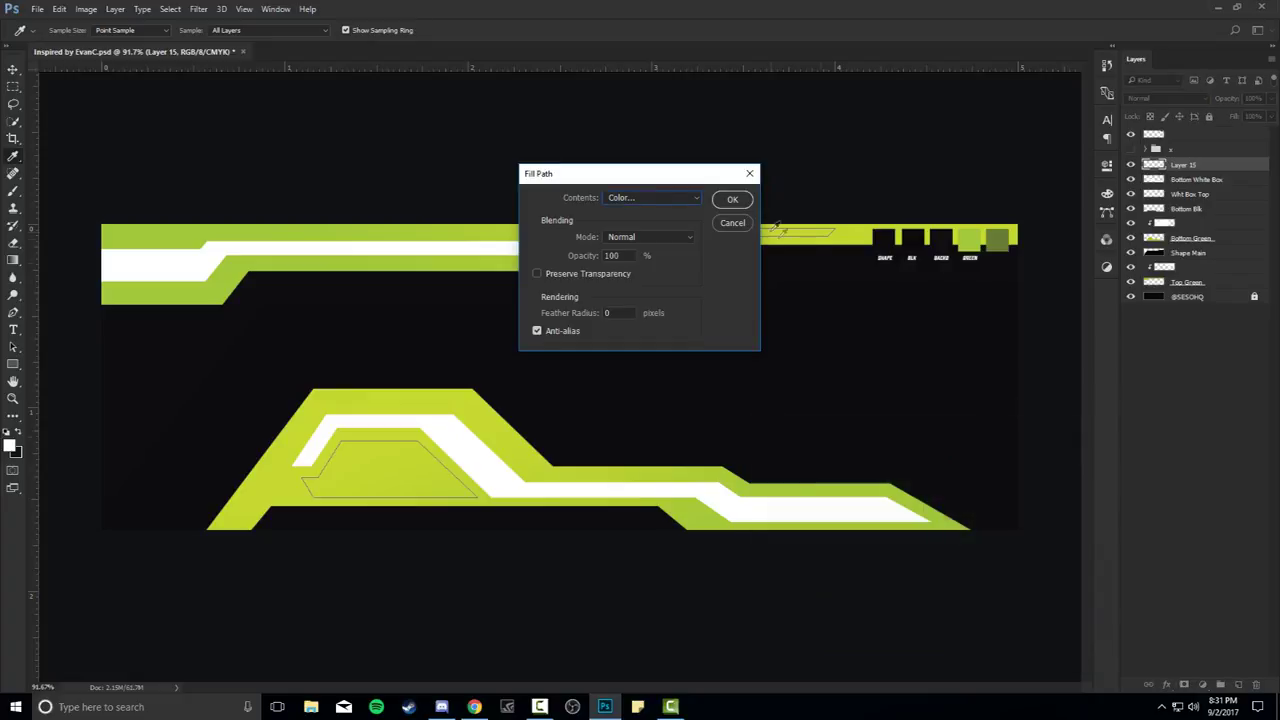
left_click(732, 199)
right_click(689, 343)
left_click(748, 362)
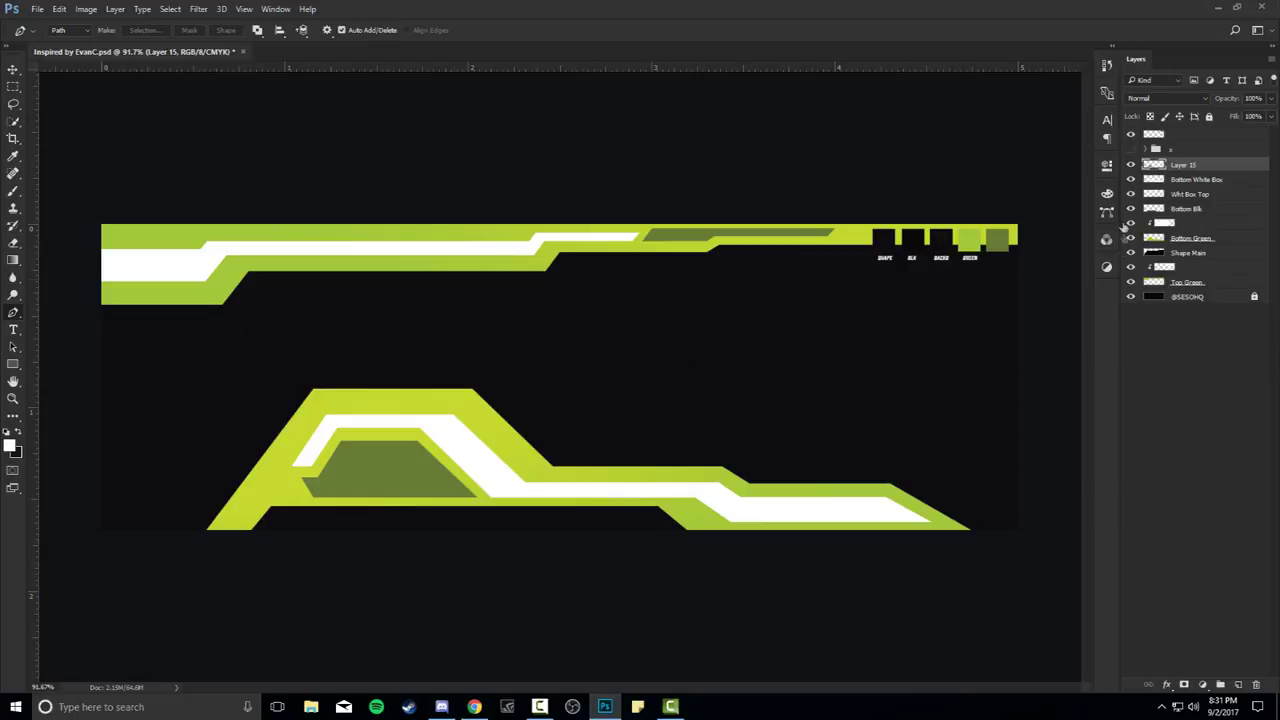
Check the new dark green shapes by toggling their layer's visibility, and rename the layer Dark Green Boxes
left_click(1131, 164)
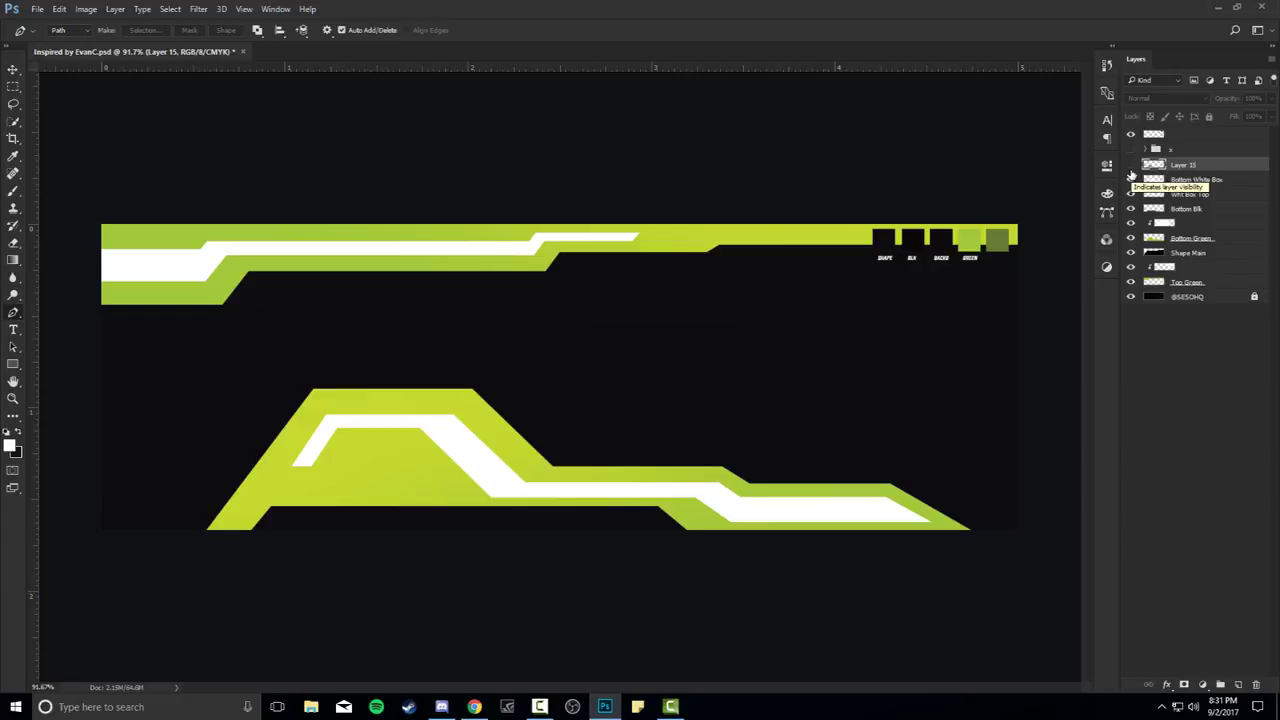
left_click(1131, 164)
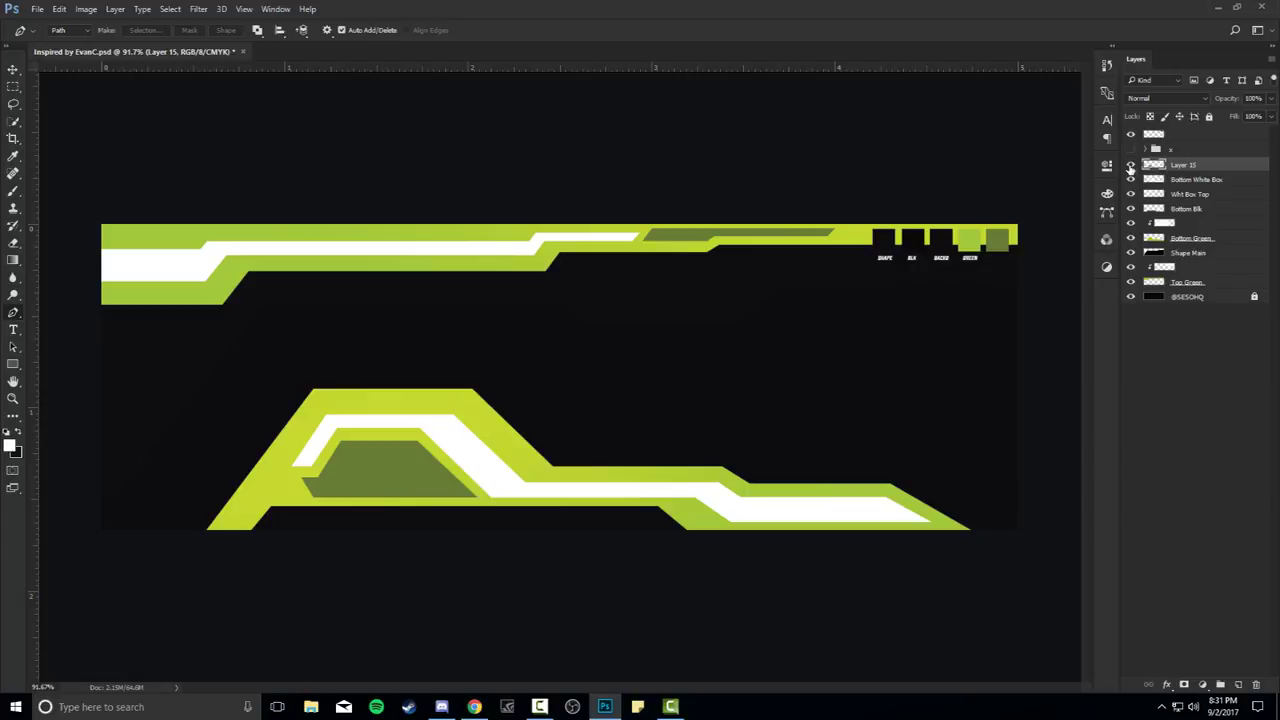
double_click(1184, 165)
type("Dsrk Green Boxes")
key("Return")
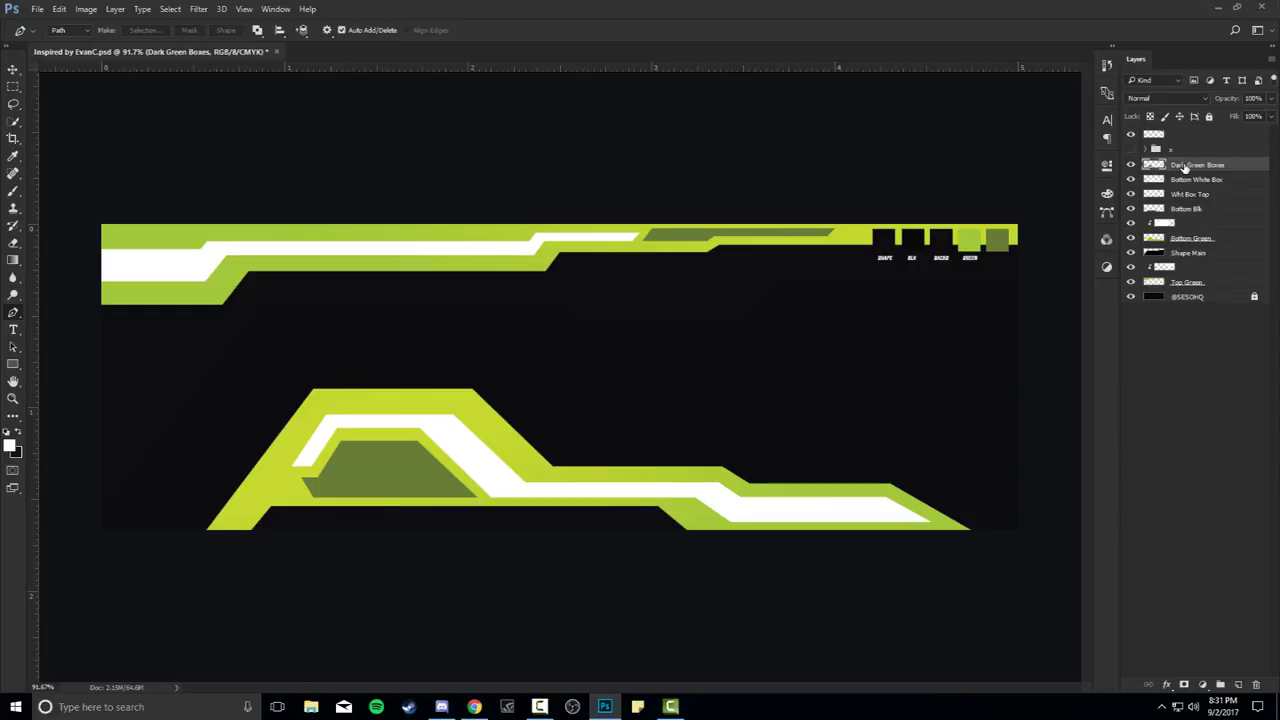
Add an Inner Shadow to the Dark Green Boxes layer with a size of 10 px
double_click(1243, 168)
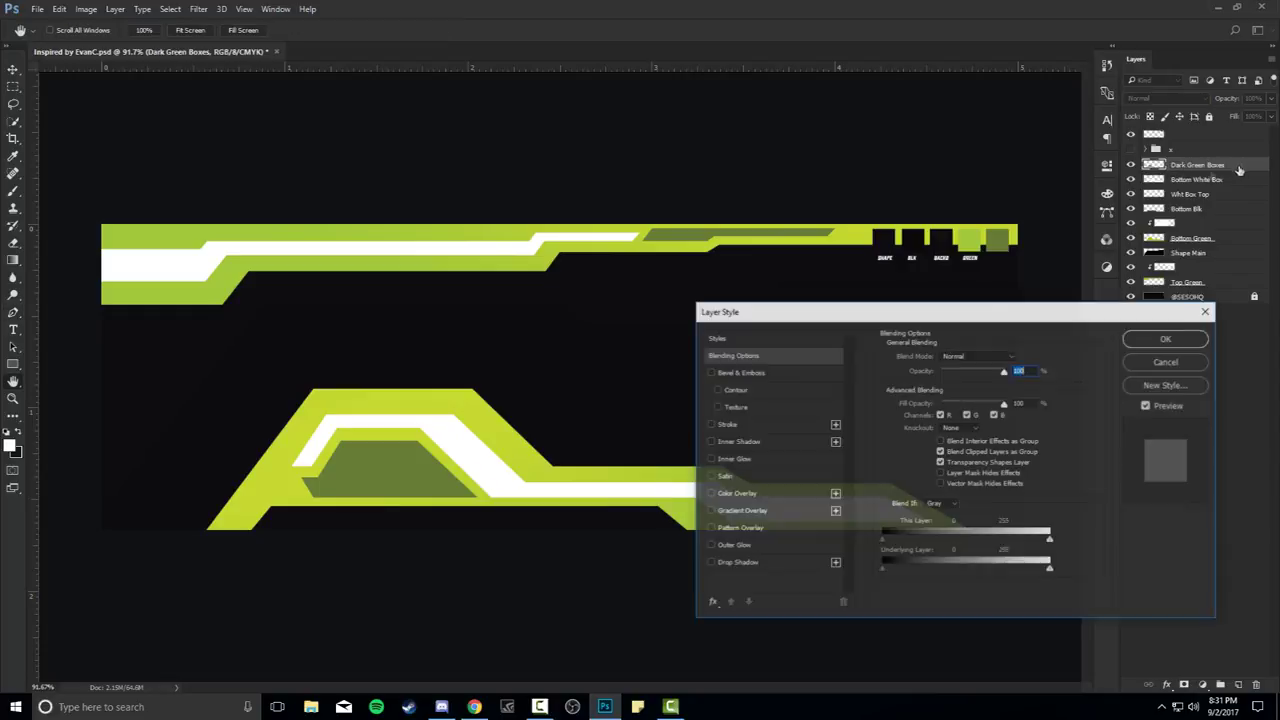
left_click(737, 442)
left_click_drag(941, 443, 938, 448)
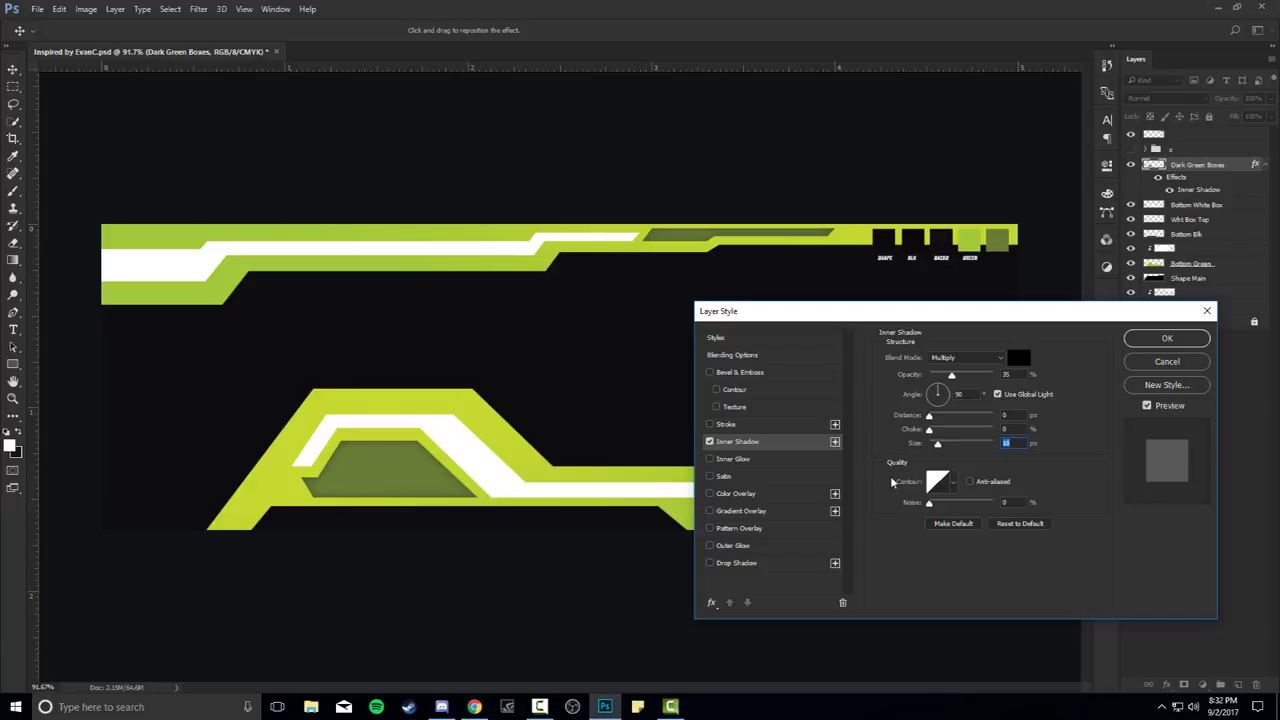
Add a dotted Pattern Overlay in Vivid Light mode to Dark Green Boxes, with 40% opacity and 51% scale
left_click(727, 531)
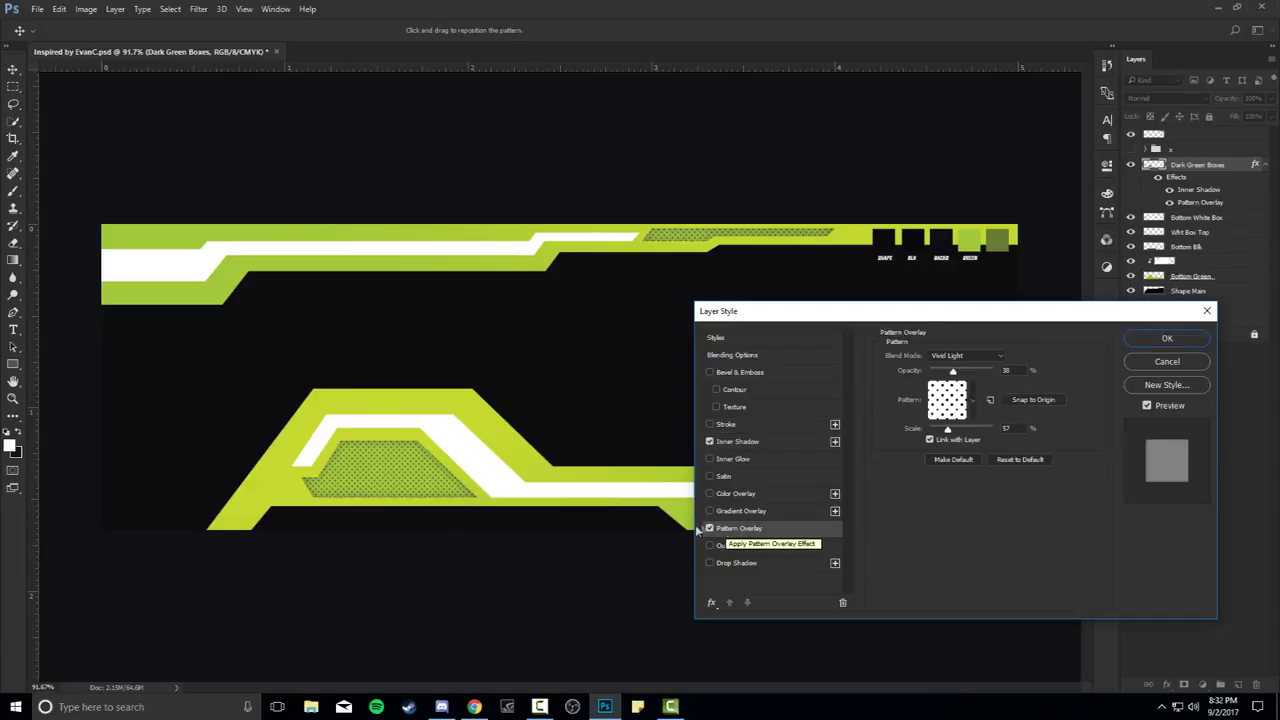
left_click(947, 402)
left_click(950, 403)
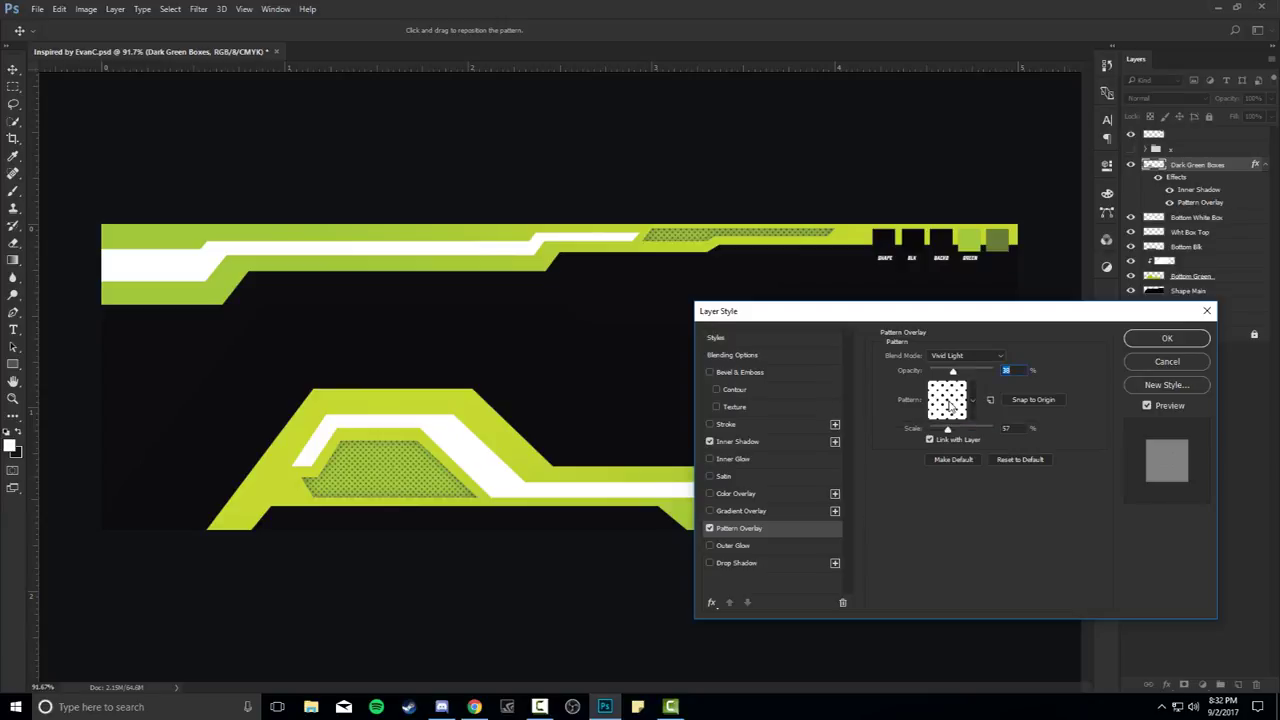
left_click(950, 405)
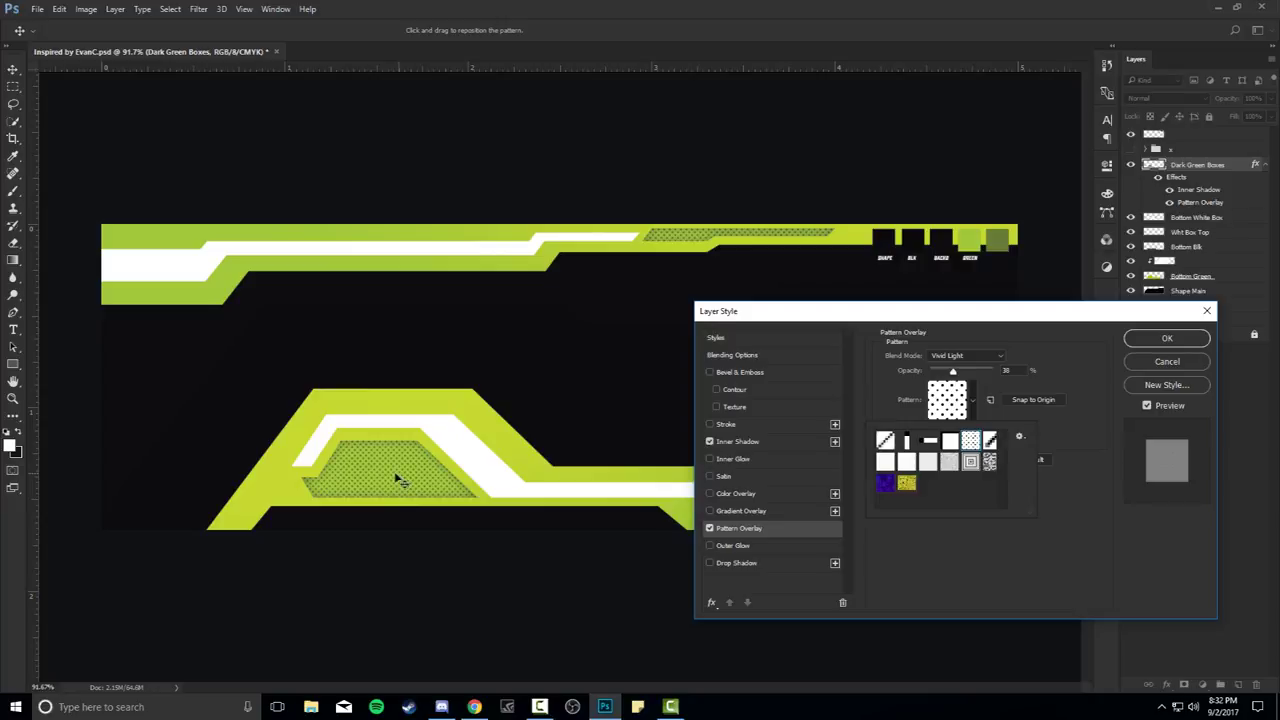
left_click(943, 313)
left_click_drag(945, 432, 947, 432)
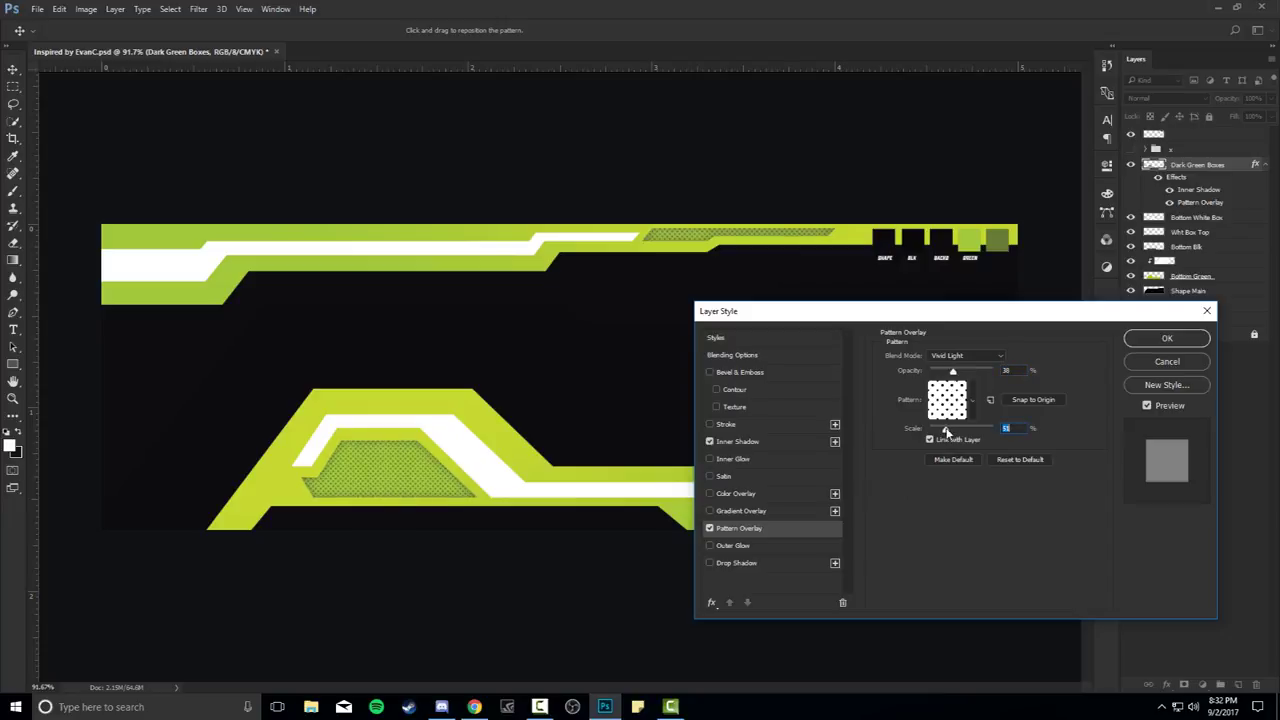
left_click(966, 371)
type("40")
left_click_drag(809, 328, 706, 363)
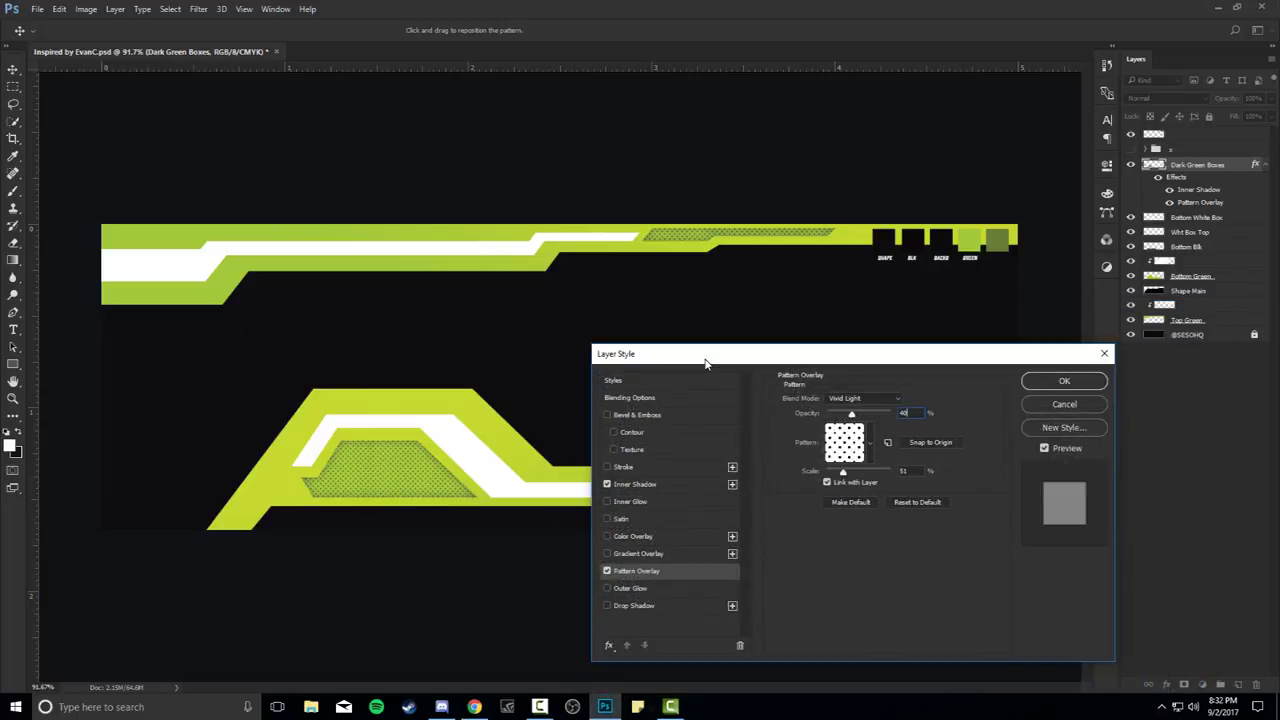
left_click(1064, 381)
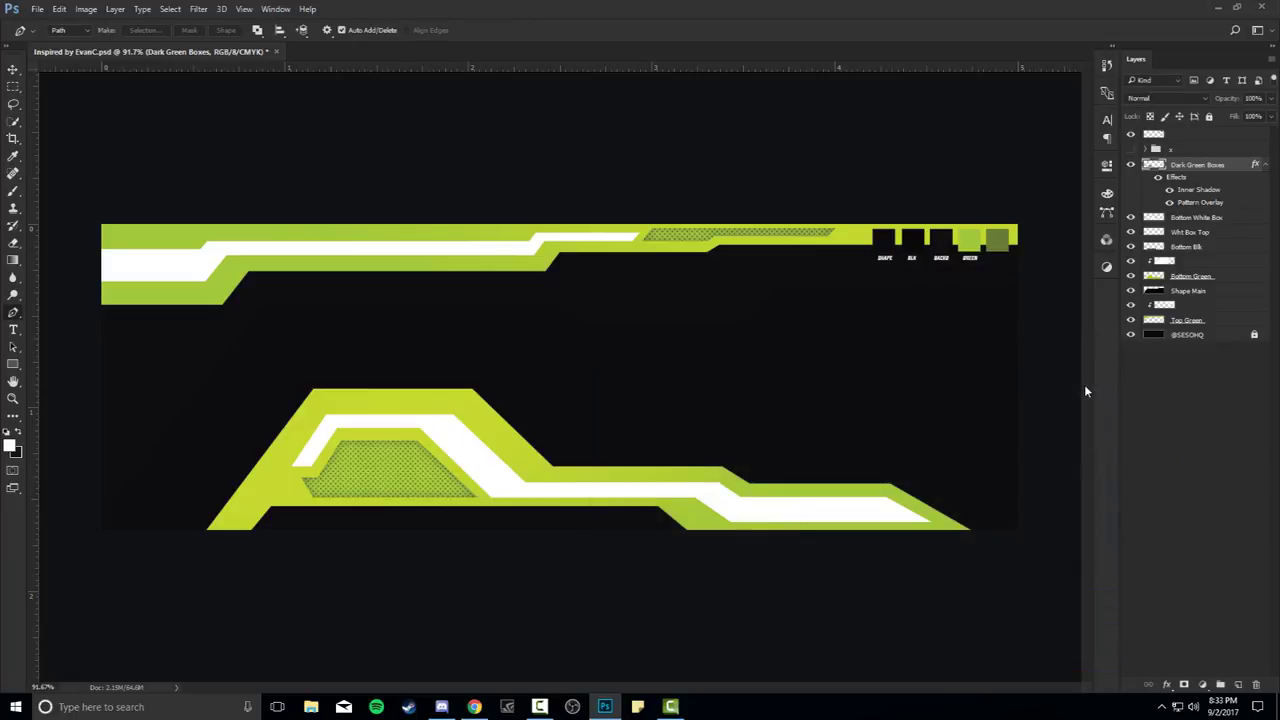
Add the white text COMPLEX at 24 pt and place it in the black area above the lower strip
key("t")
left_click(626, 405)
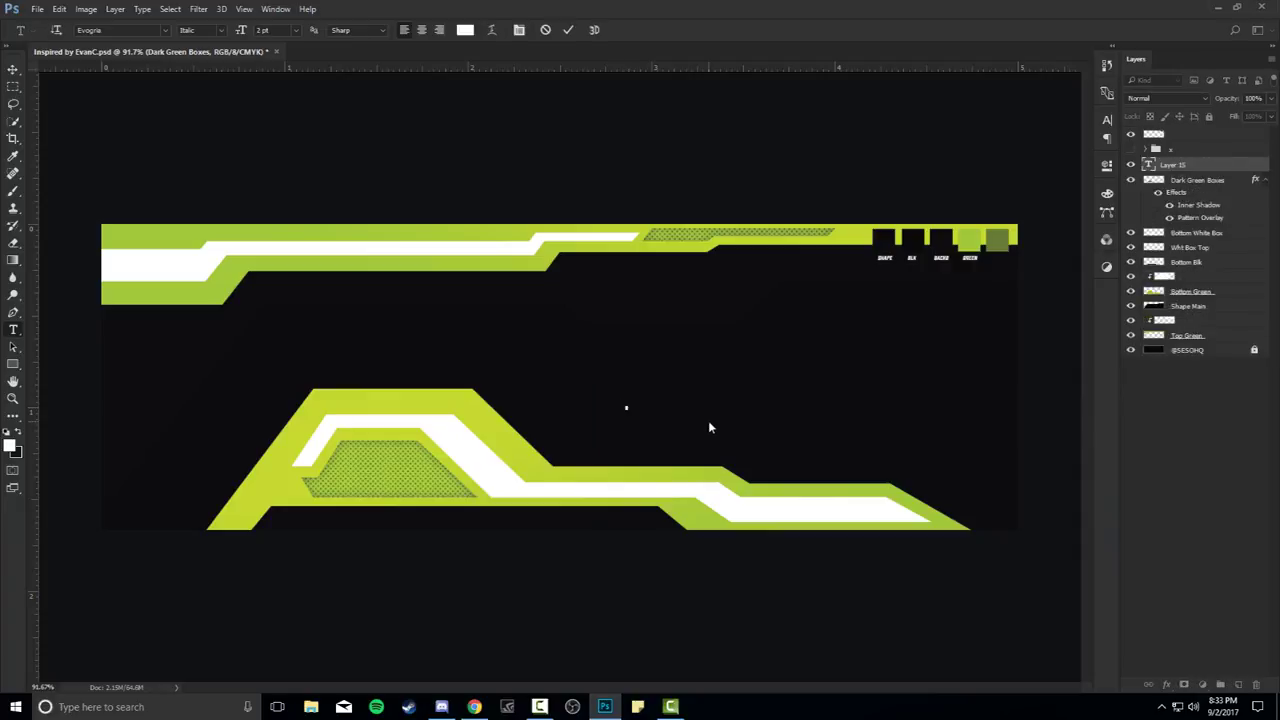
type("COMPLEX")
key("ctrl+a")
left_click(297, 31)
left_click(286, 167)
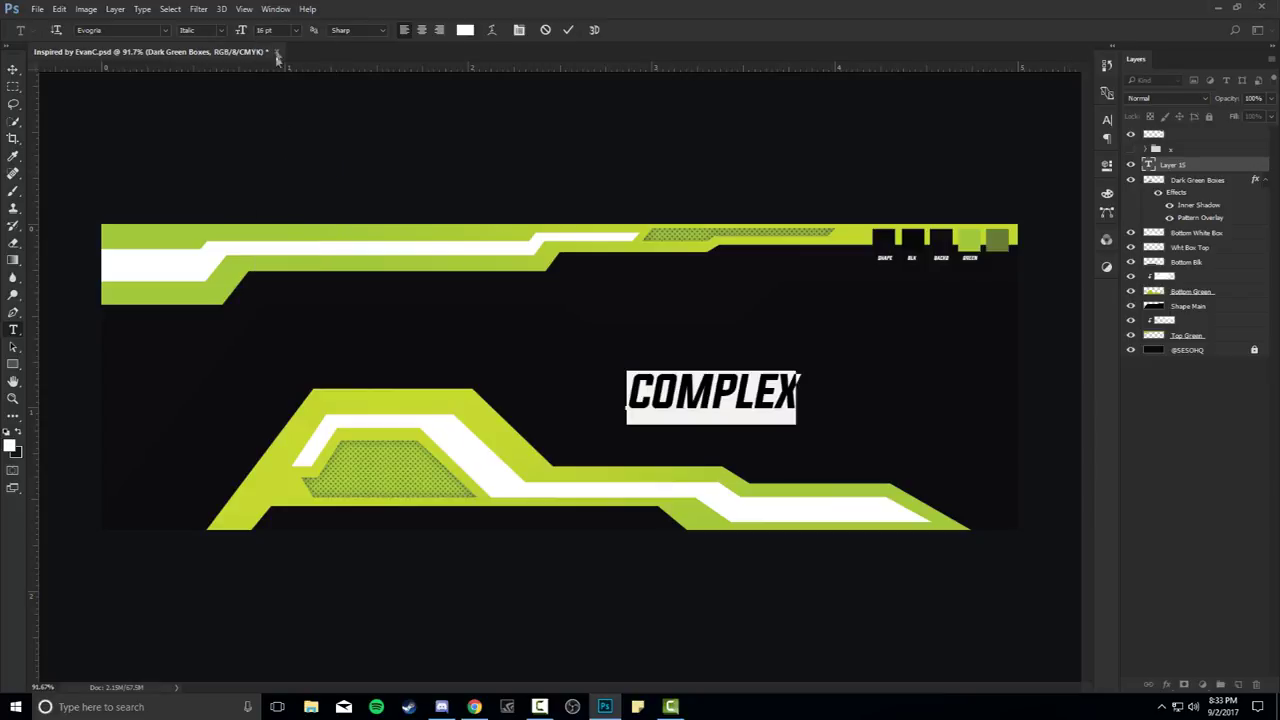
scroll(275, 38, "up", 6)
left_click(13, 69)
left_click_drag(765, 385, 683, 405)
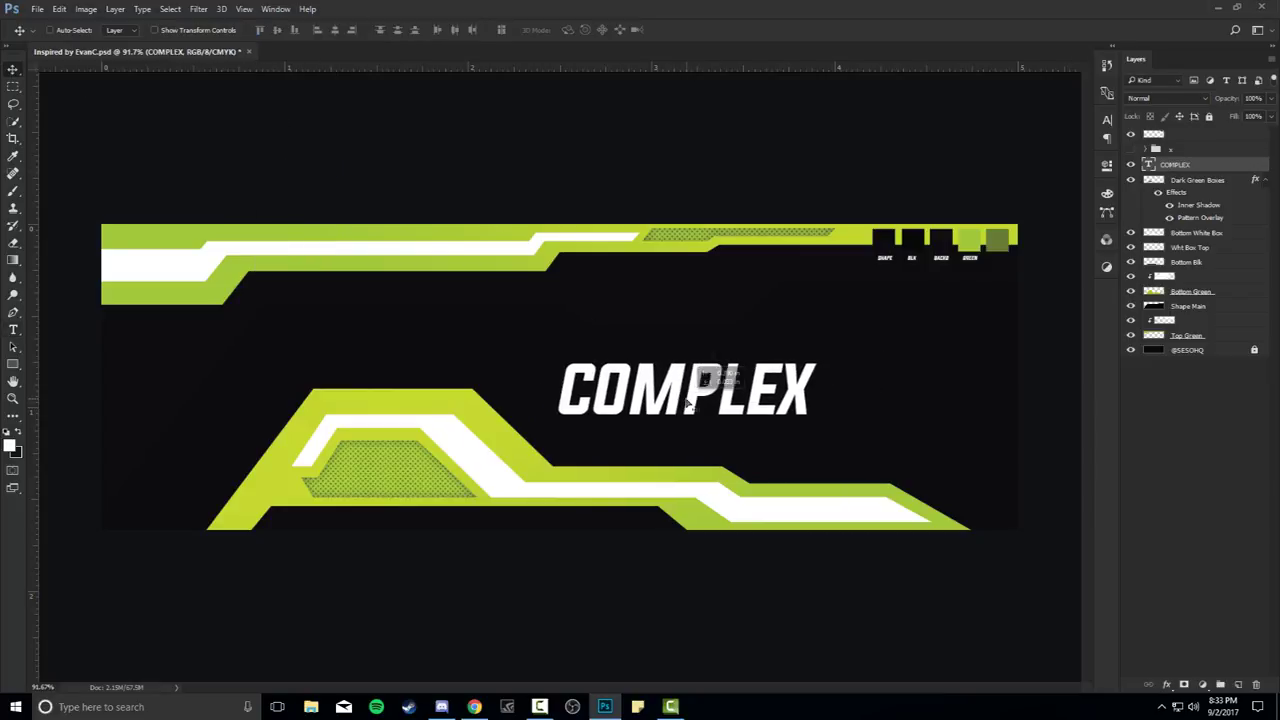
Color the letters PLEX in the title with the green b3d322 sampled from the upper band
key("t")
double_click(557, 406)
left_click(465, 29)
left_click(534, 238)
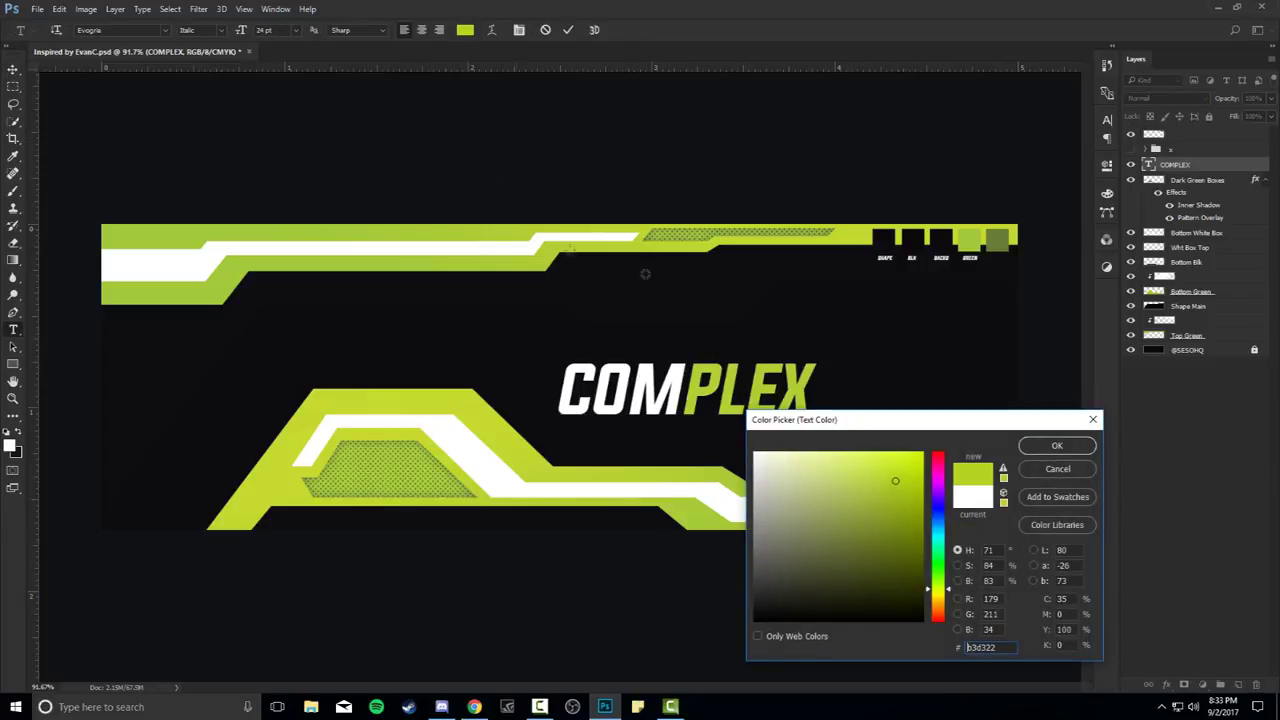
left_click(1054, 447)
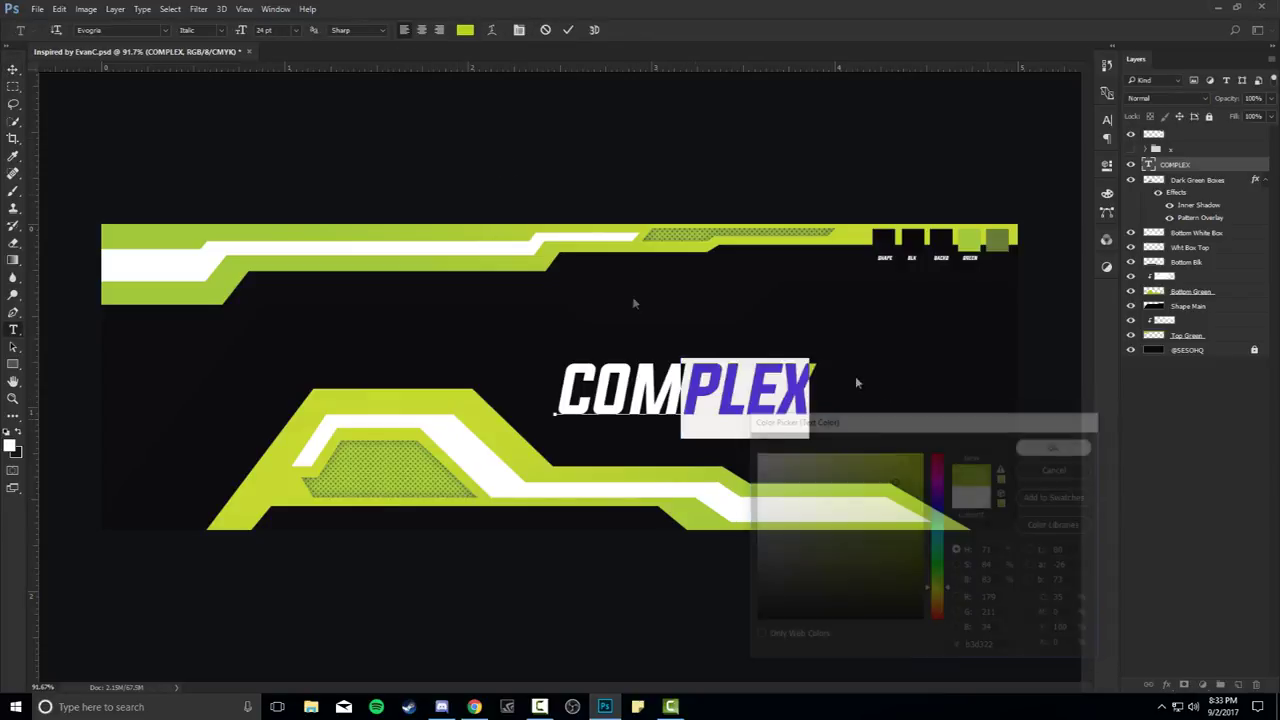
left_click(567, 31)
Duplicate the COMPLEX text below itself and replace the copy's wording with 200 LIKES ON THE VIDEO = SECRET DOWNLOAD
key("v")
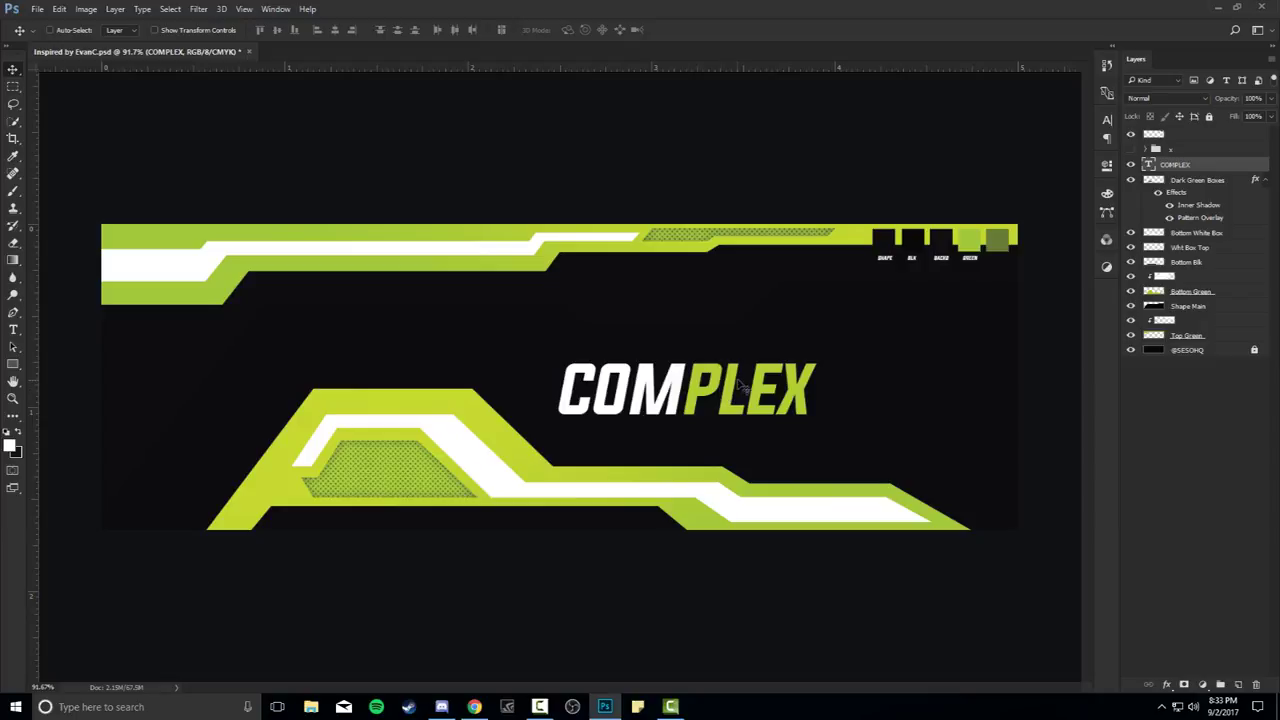
left_click_drag(741, 388, 741, 458)
key("t")
double_click(728, 444)
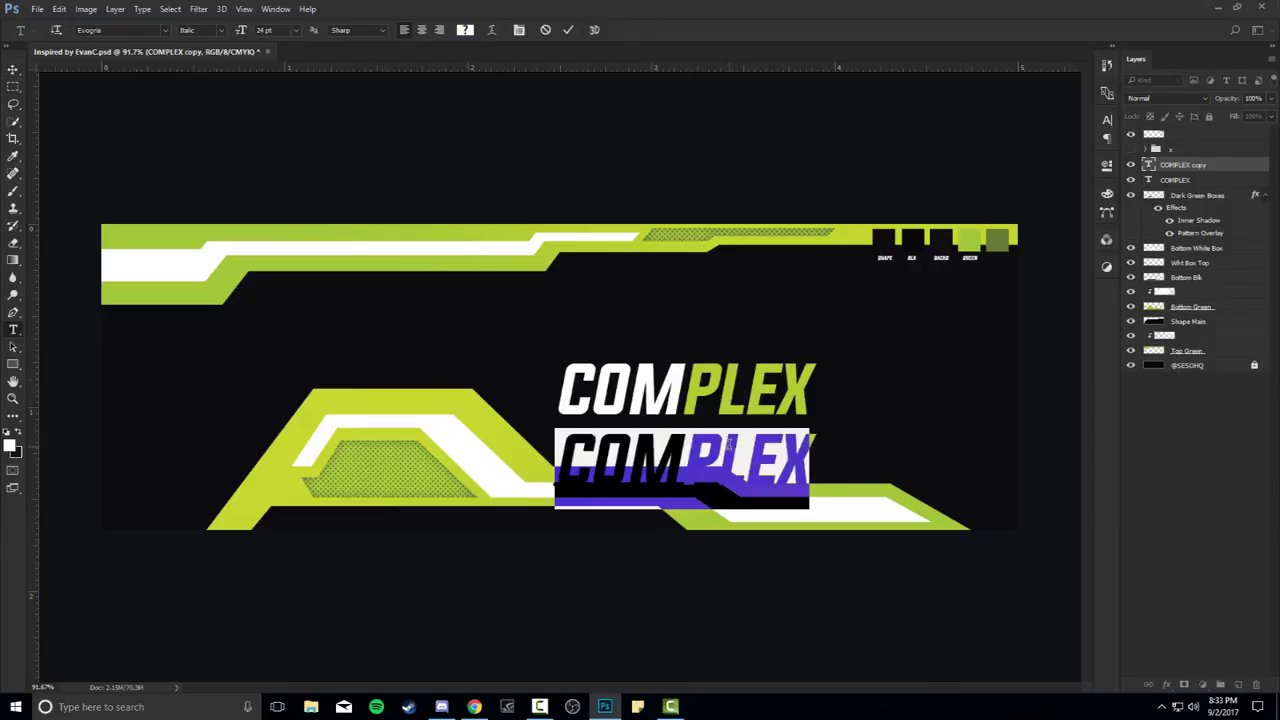
type("200 LIKES ON TH")
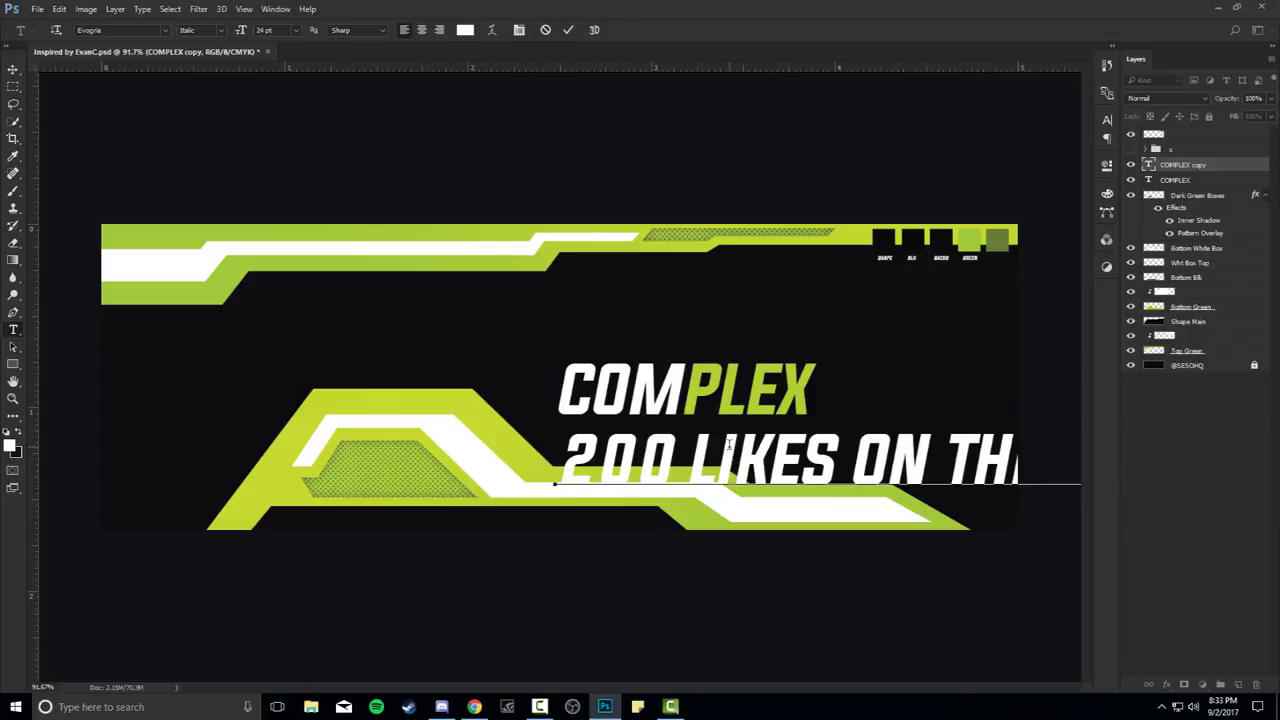
Set the copied text line to 3 pt and move it directly beneath PLEX, aligned near the title's end
key("ctrl+a")
left_click(296, 30)
left_click(280, 48)
left_click(274, 30)
scroll(274, 30, "down", 3)
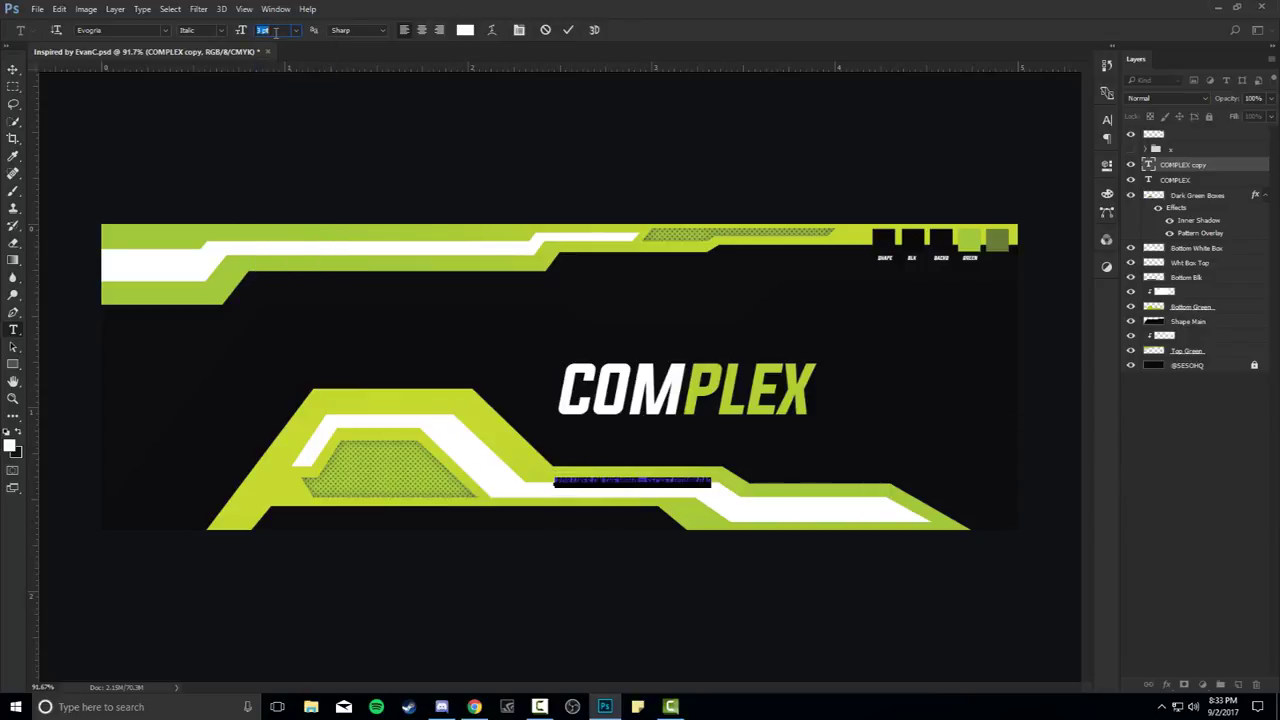
left_click(13, 69)
left_click_drag(659, 417, 757, 363)
Color "= SECRET DOWNLOAD" in the subtitle green b3d322 and nudge the subtitle closer to the title
key("t")
left_click(737, 427)
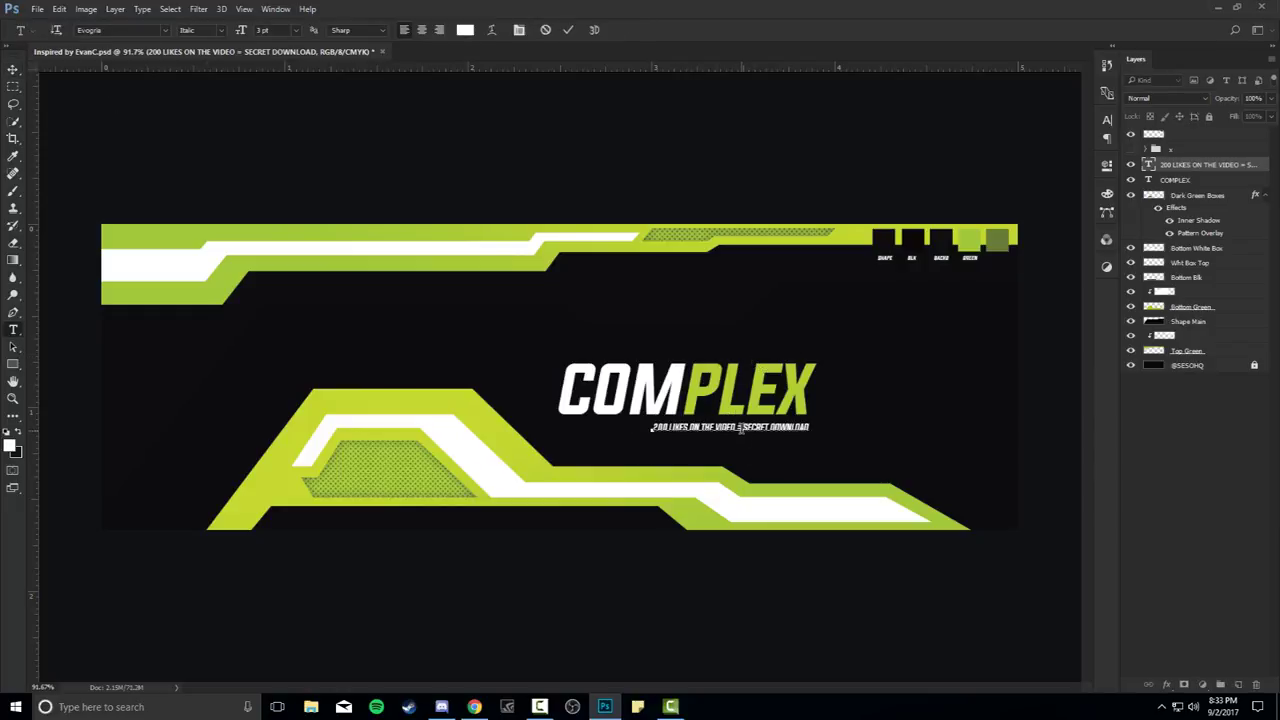
left_click_drag(737, 427, 836, 425)
left_click(465, 29)
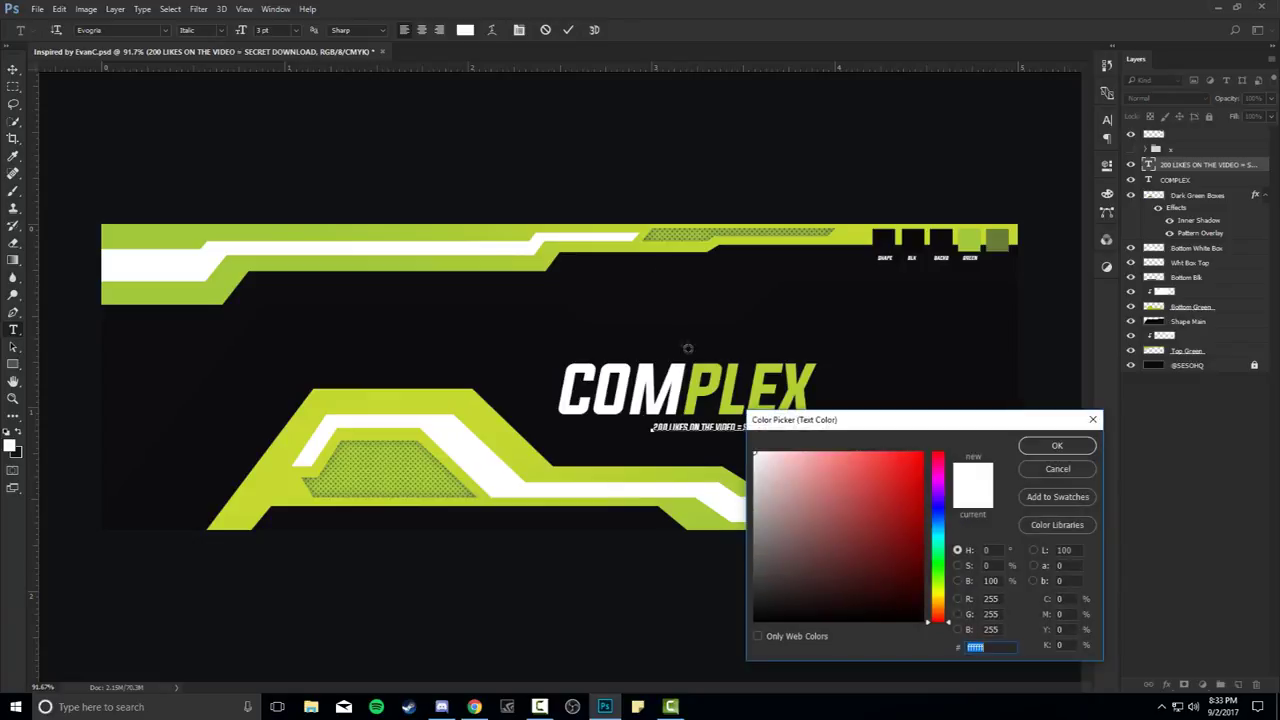
type("b3d322")
left_click(1057, 445)
left_click(13, 69)
left_click_drag(714, 305, 715, 300)
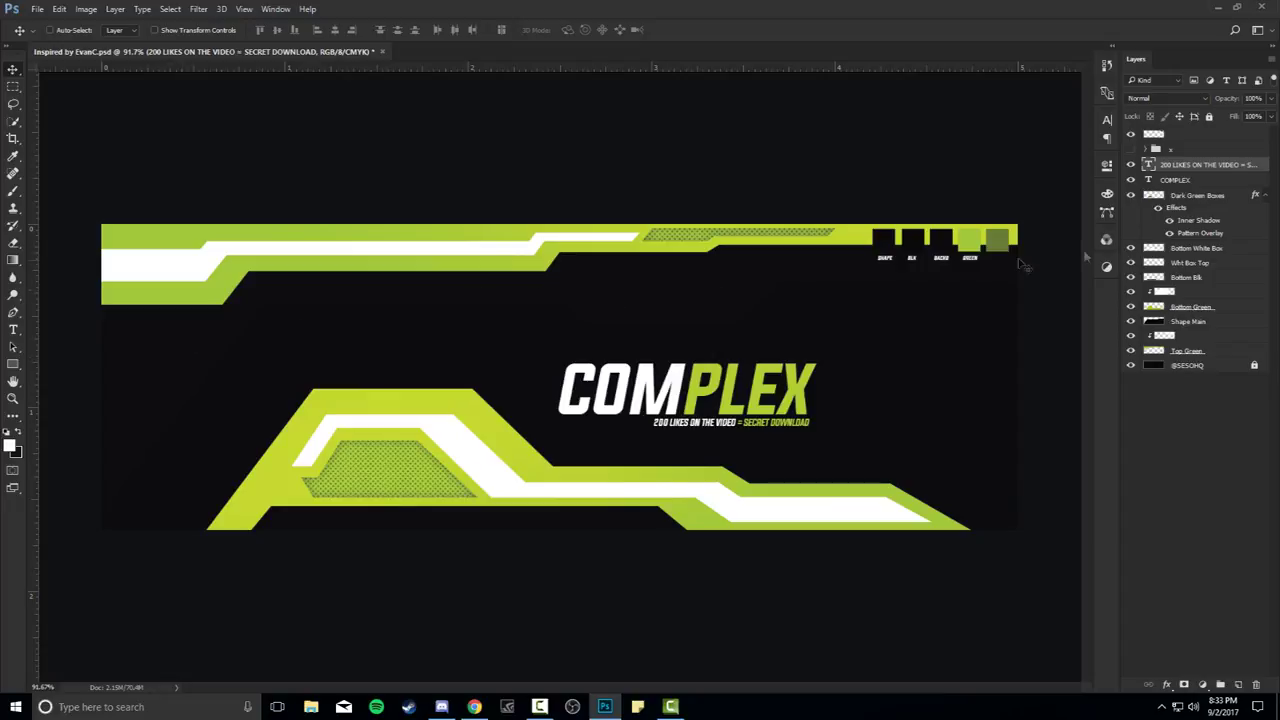
On a new layer, draw a closed angular path beneath the upper band's patterned section, stretching past the banner's right edge
left_click(1239, 686)
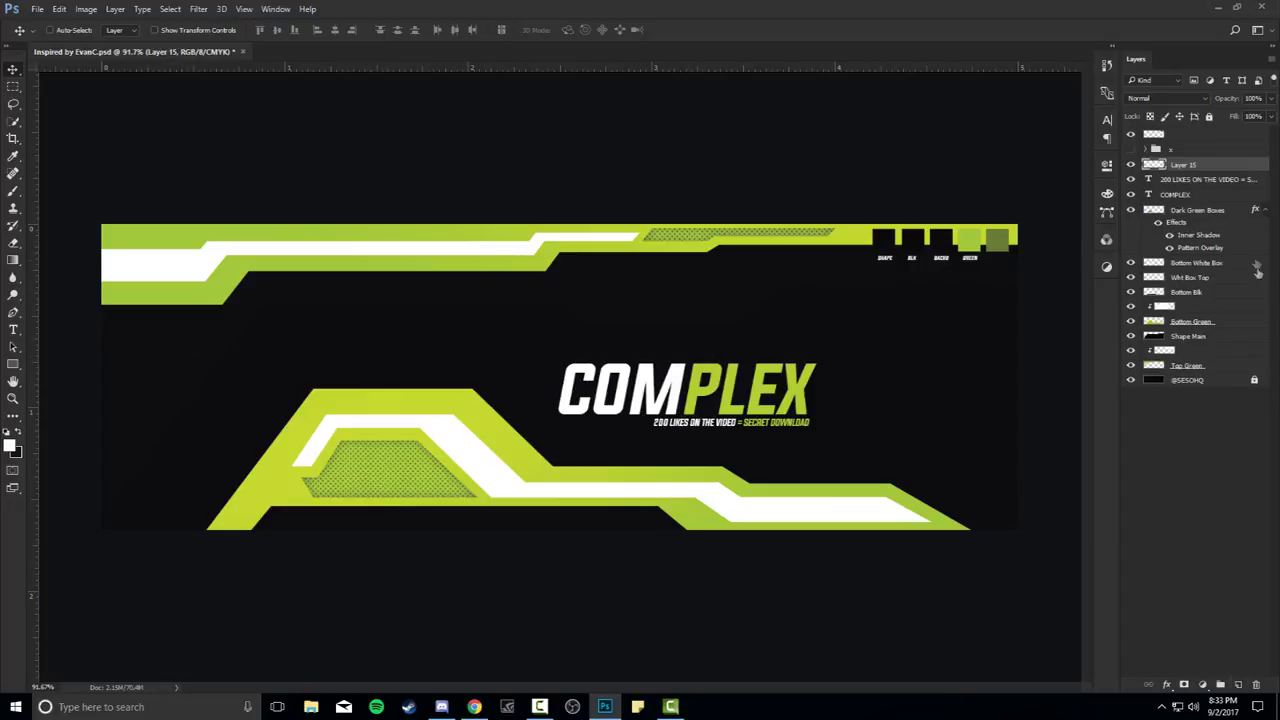
left_click(1264, 211)
key("p")
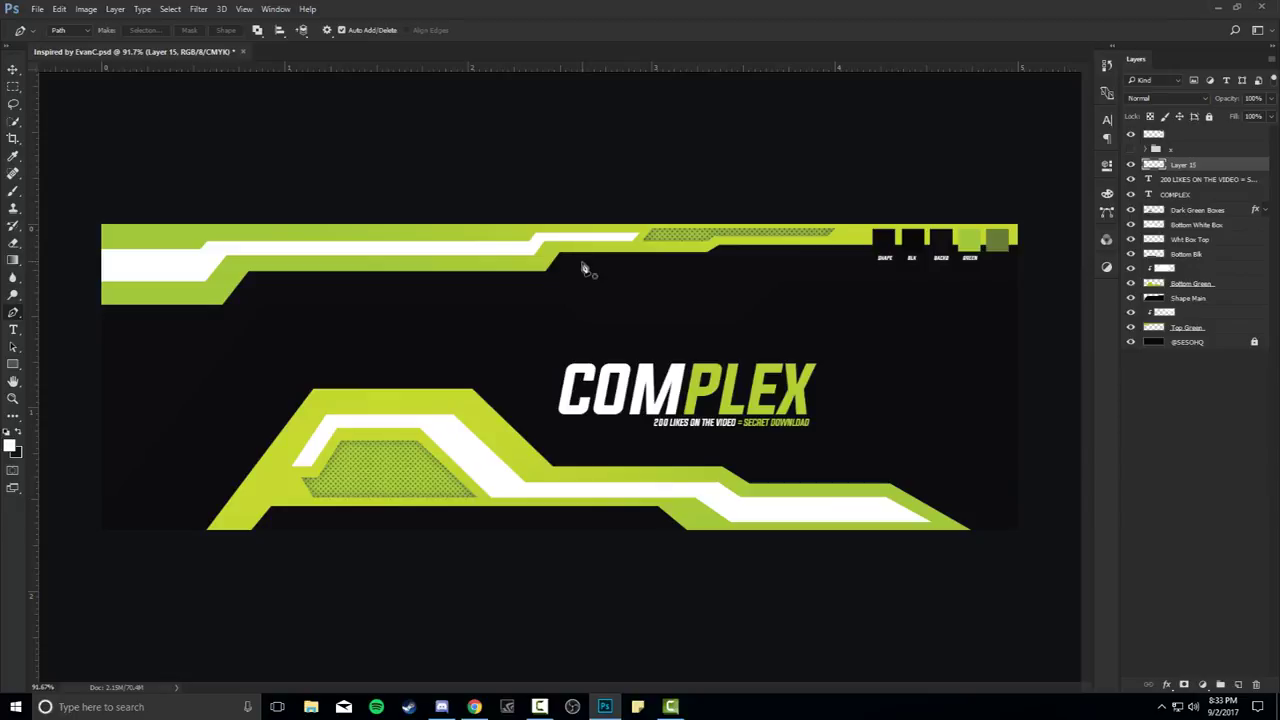
left_click(581, 263)
left_click(726, 304)
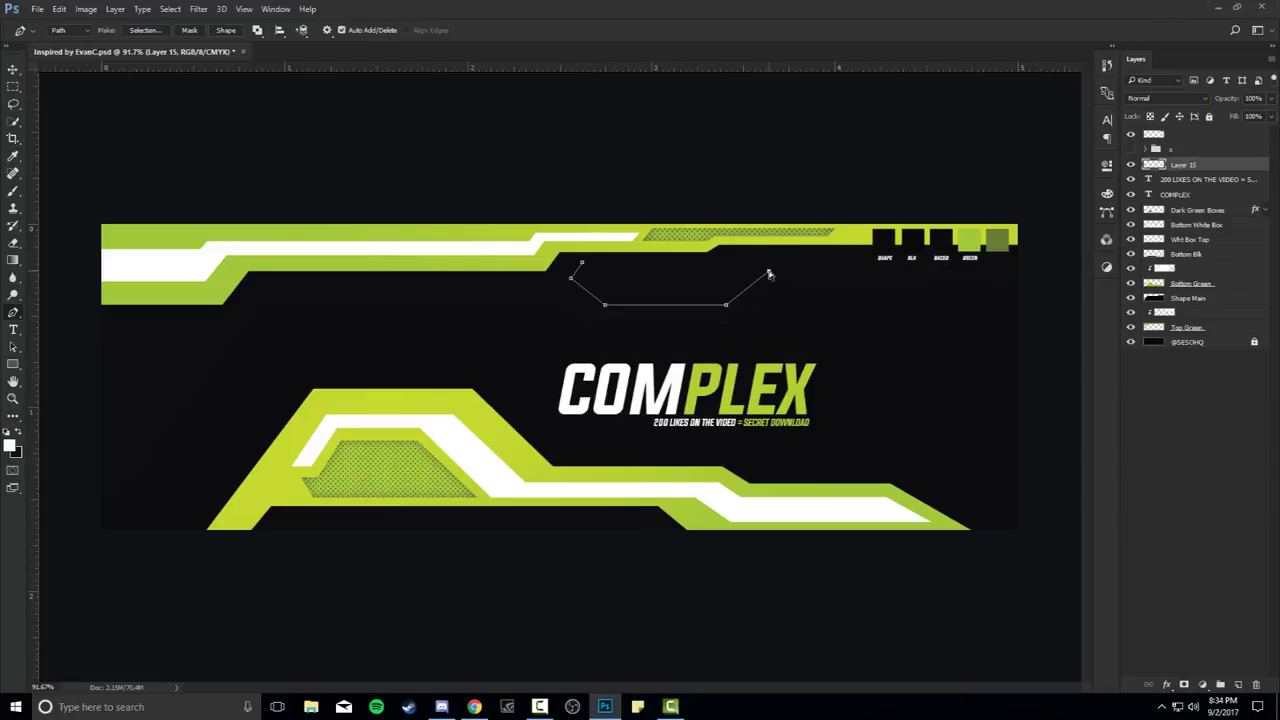
left_click(759, 271)
left_click(878, 270)
left_click(861, 255)
left_click(724, 255)
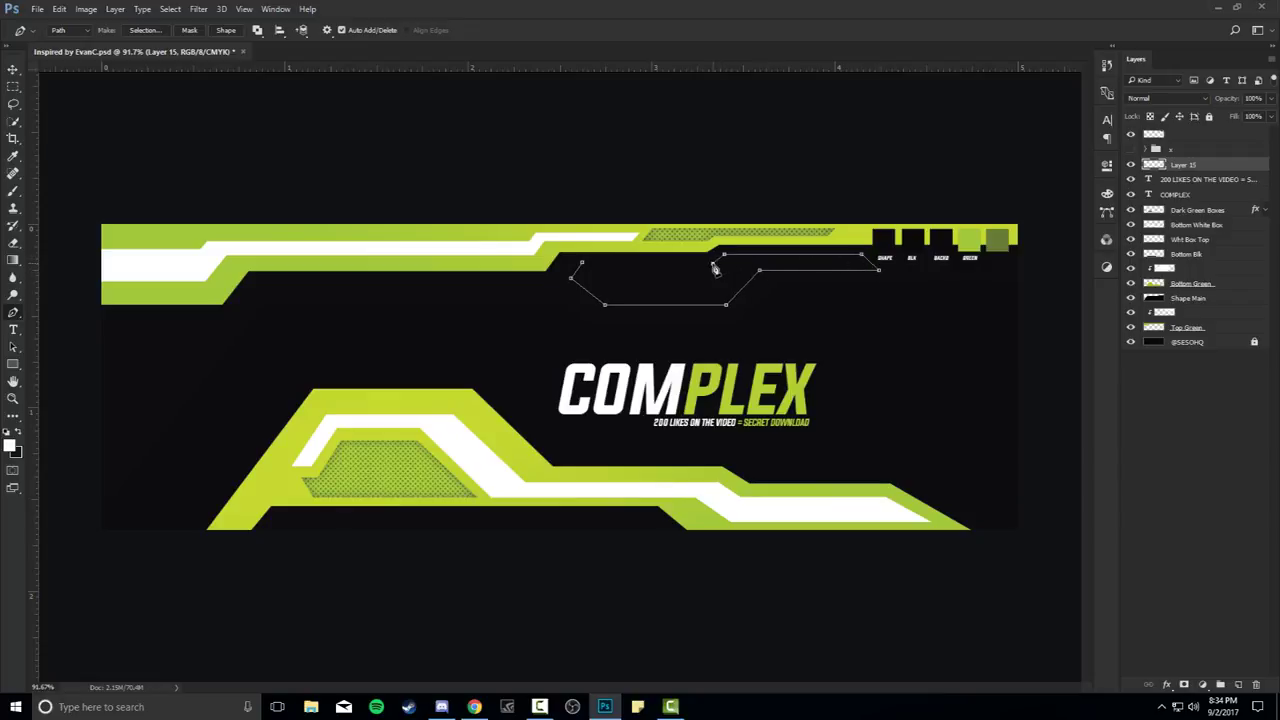
left_click(582, 263)
left_click_drag(714, 267, 712, 266)
left_click_drag(878, 270, 1037, 274)
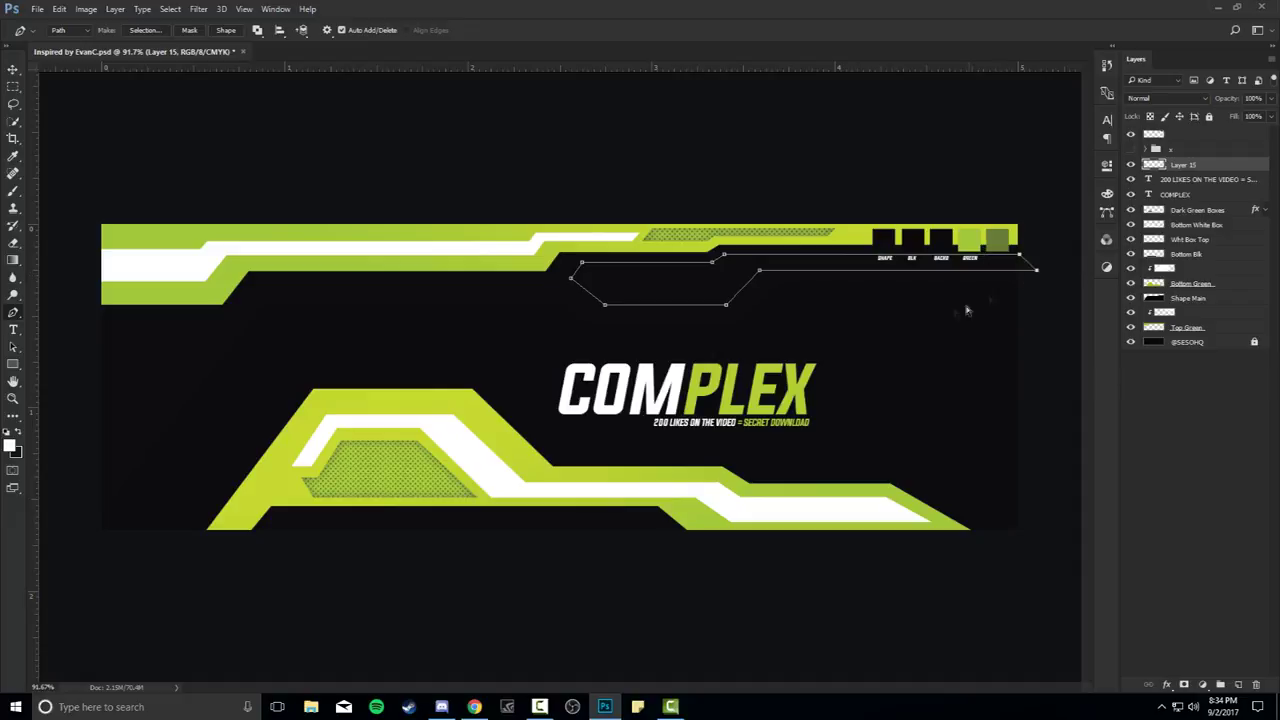
Fill the angular path with near-black 040405 sampled from the dark swatches, and delete the path
right_click(655, 295)
left_click(690, 374)
left_click(650, 197)
left_click(620, 230)
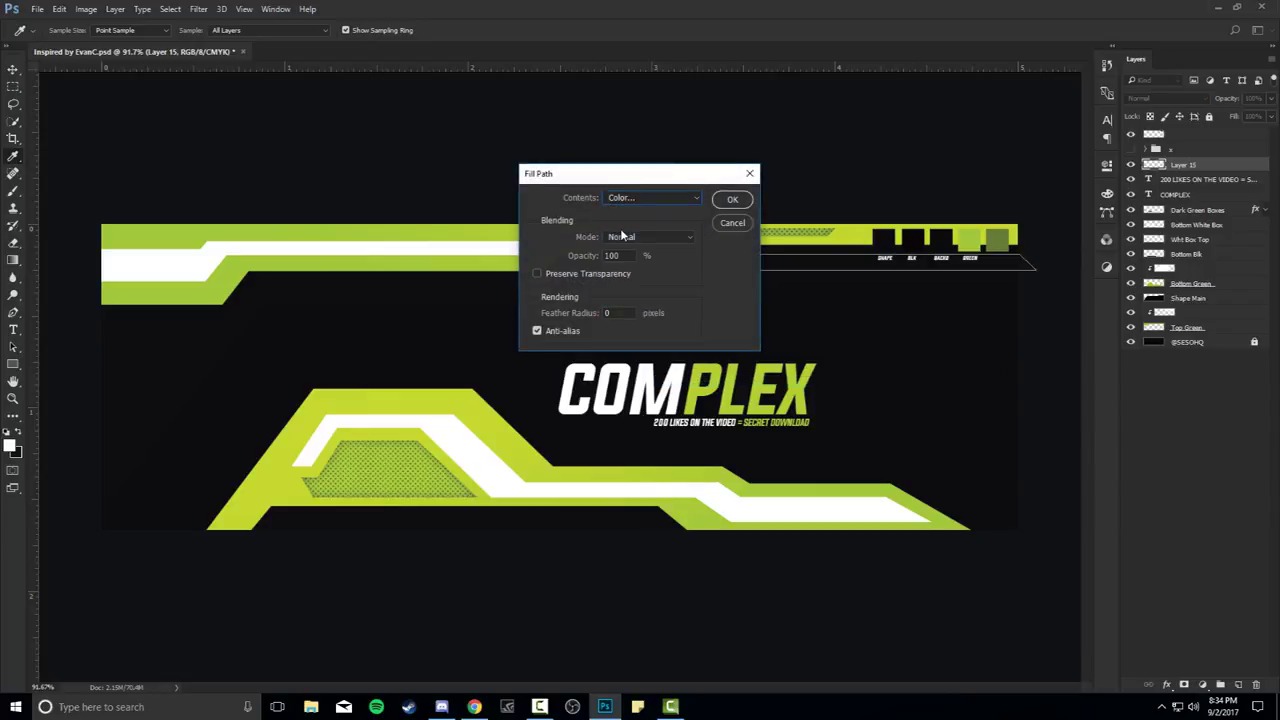
left_click(916, 236)
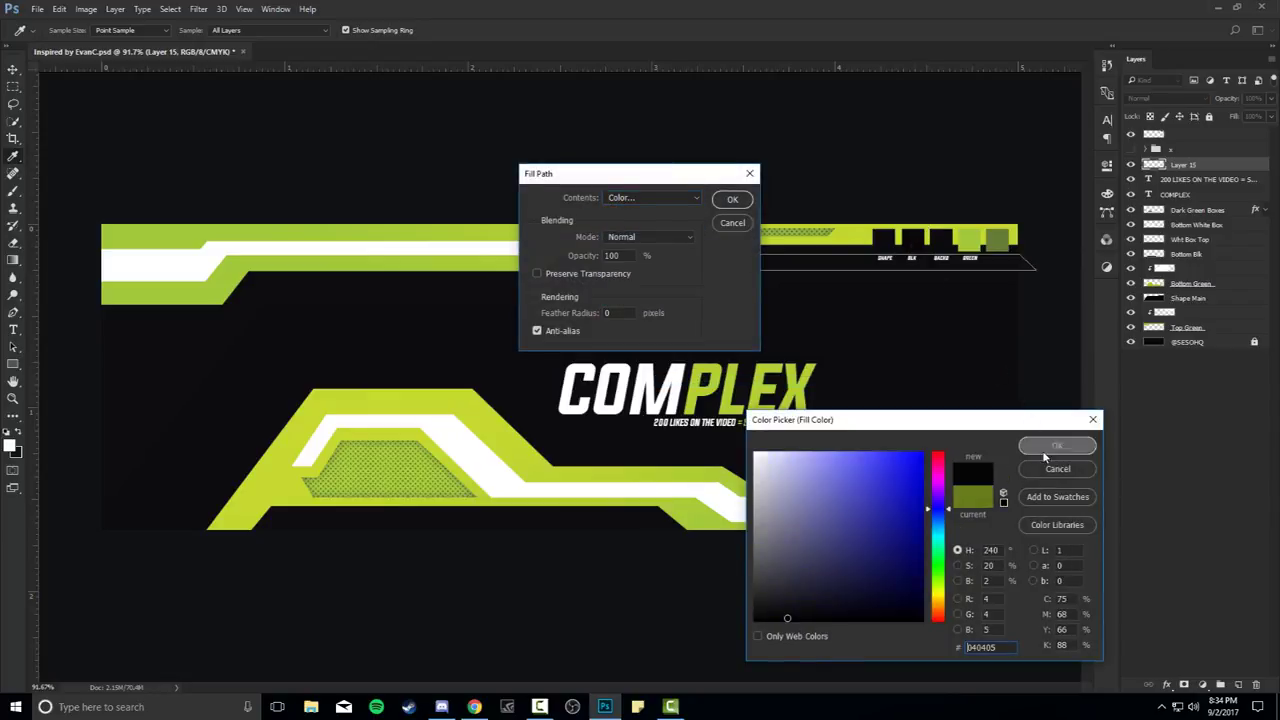
left_click(1057, 445)
left_click(732, 199)
right_click(765, 318)
left_click(801, 343)
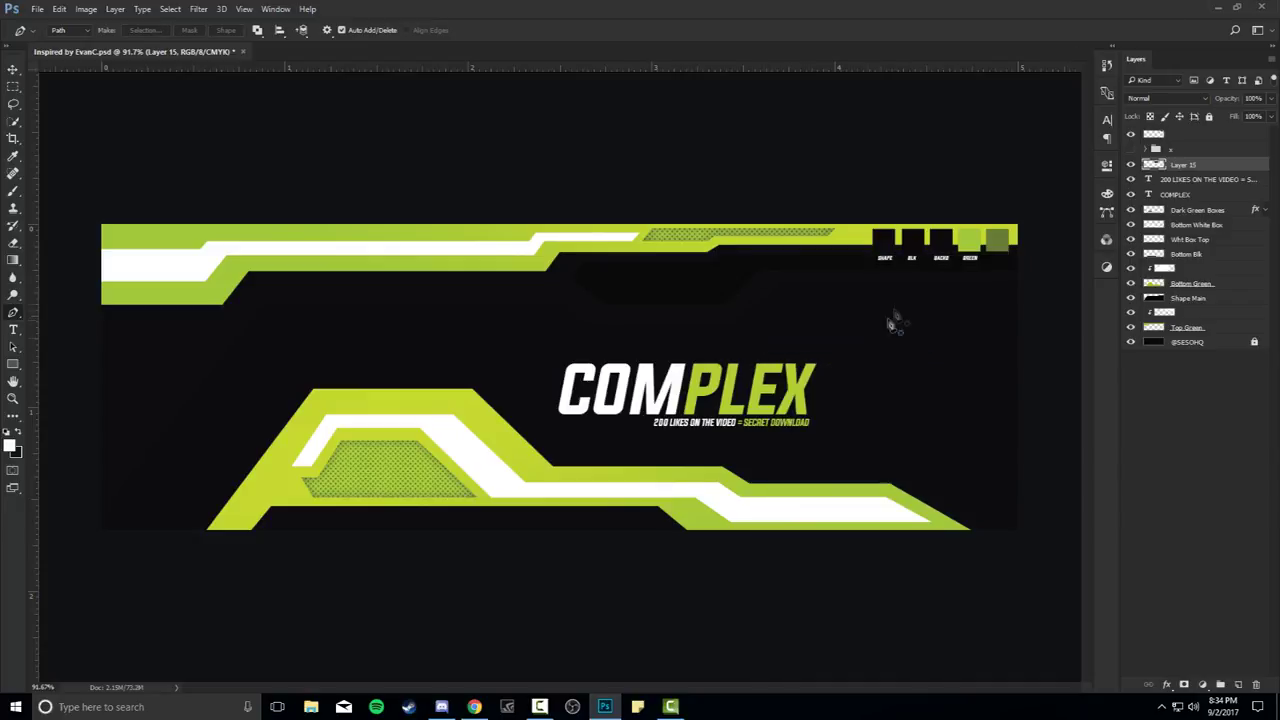
Lower the opacity of the near-black shape's layer to 70%
left_click_drag(1270, 98, 1249, 116)
left_click_drag(1250, 116, 1246, 116)
left_click(14, 71)
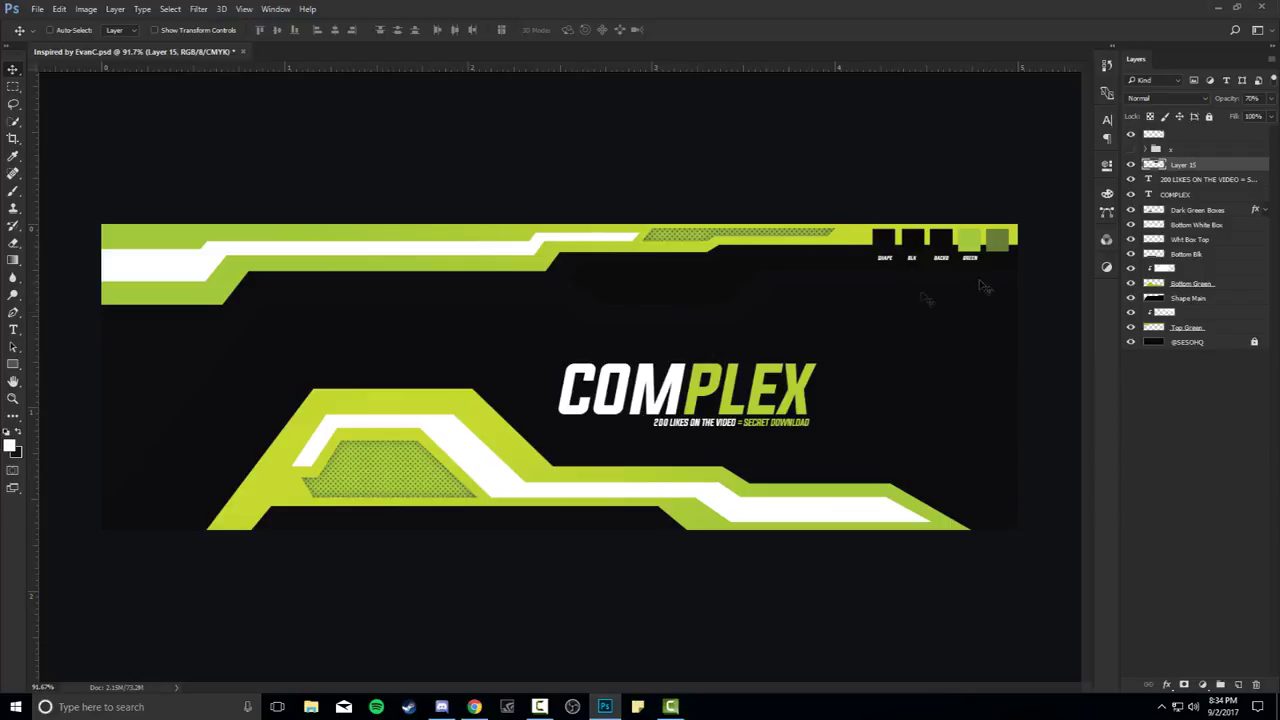
Draw a second, smaller angular shape at the banner's left edge below the upper band, fill it with the same near-black, and delete its path
key("p")
left_click(92, 341)
left_click(208, 342)
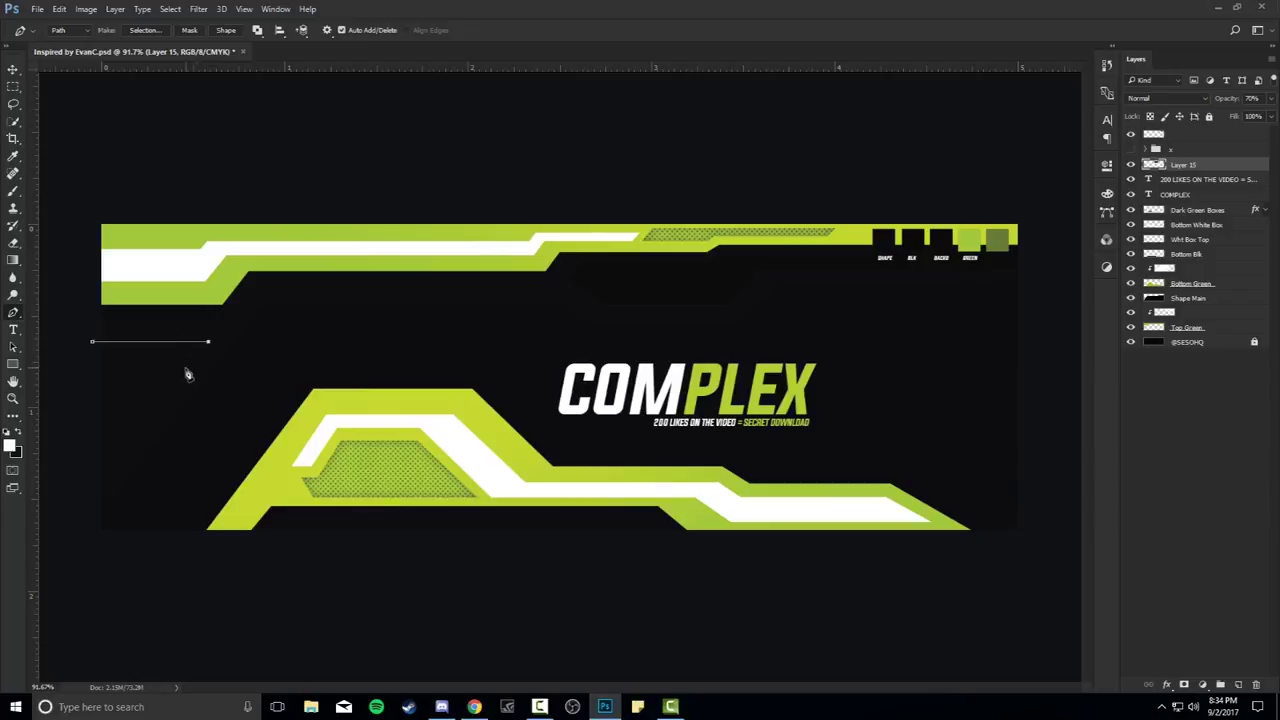
left_click(152, 368)
left_click(144, 378)
left_click(84, 378)
left_click(92, 342)
right_click(304, 316)
left_click(380, 390)
left_click(730, 203)
right_click(574, 310)
left_click(632, 332)
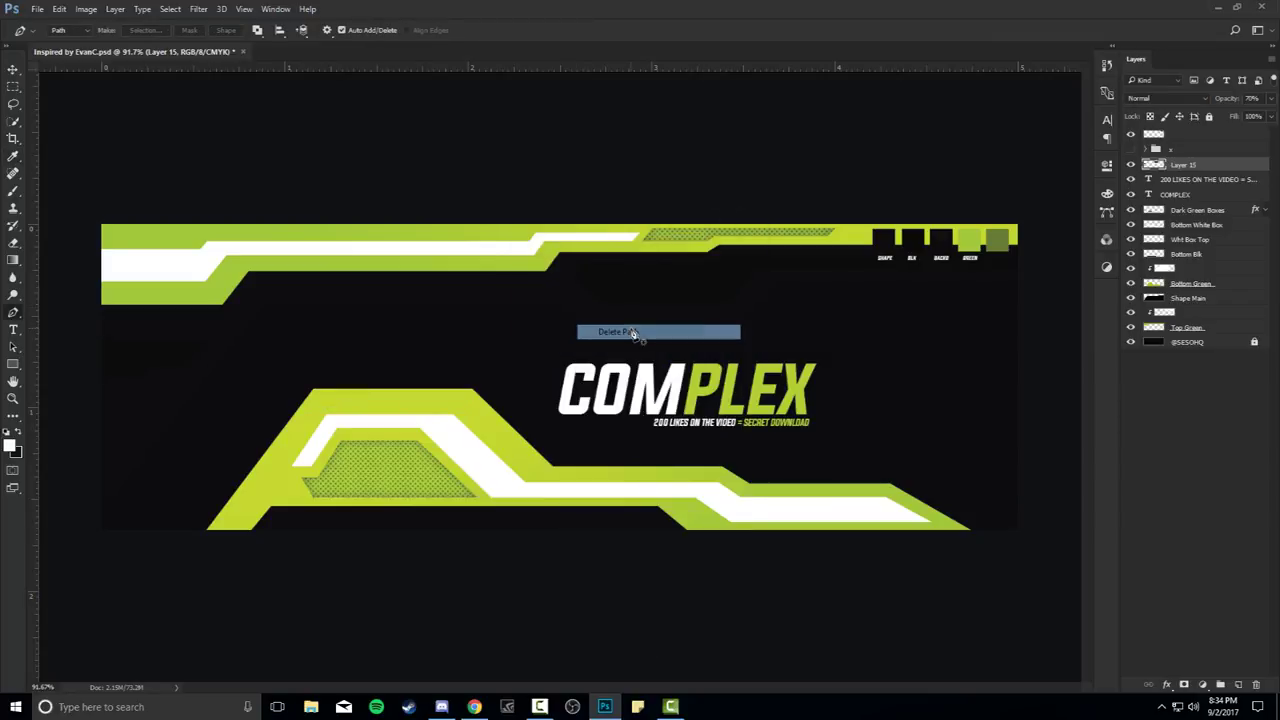
key("v")
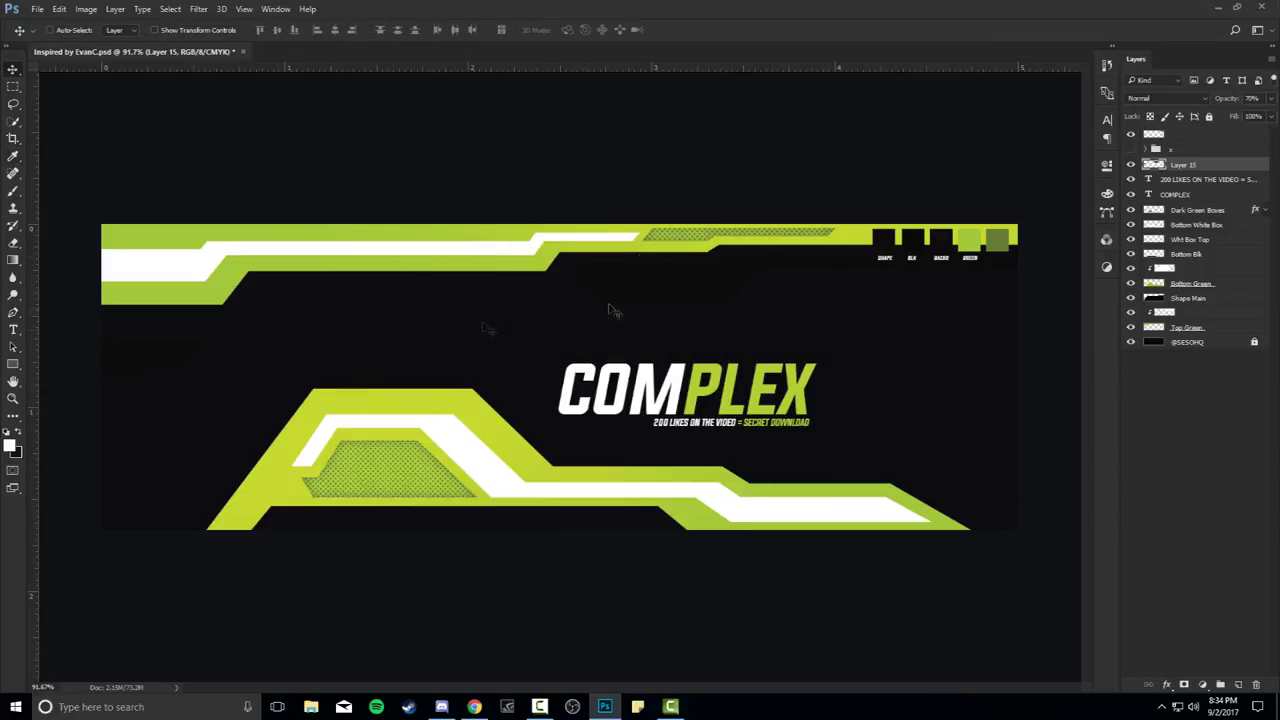
Rename the layer with the near-black shapes as Blk Spacings
double_click(1191, 166)
type("Blk Spacings")
key("Return")
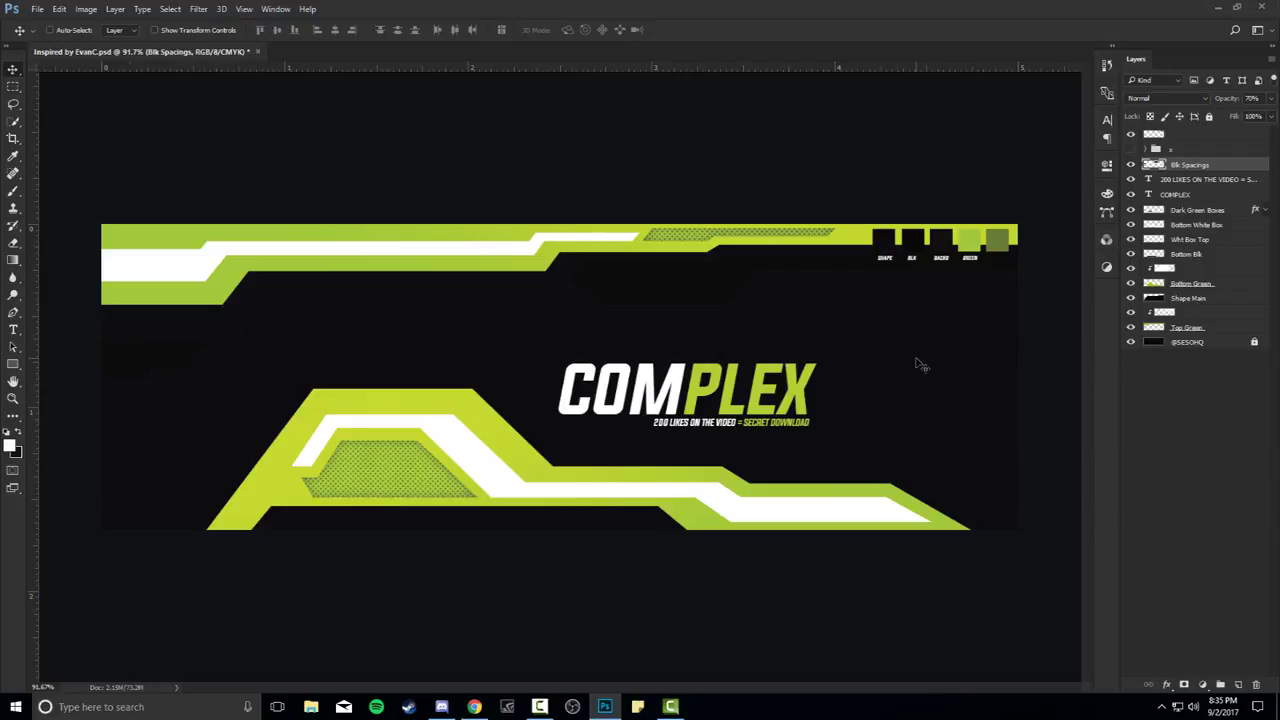
On a new layer, draw a closed path for a thin angular stripe between the upper band and the lower green shape
left_click(1237, 683)
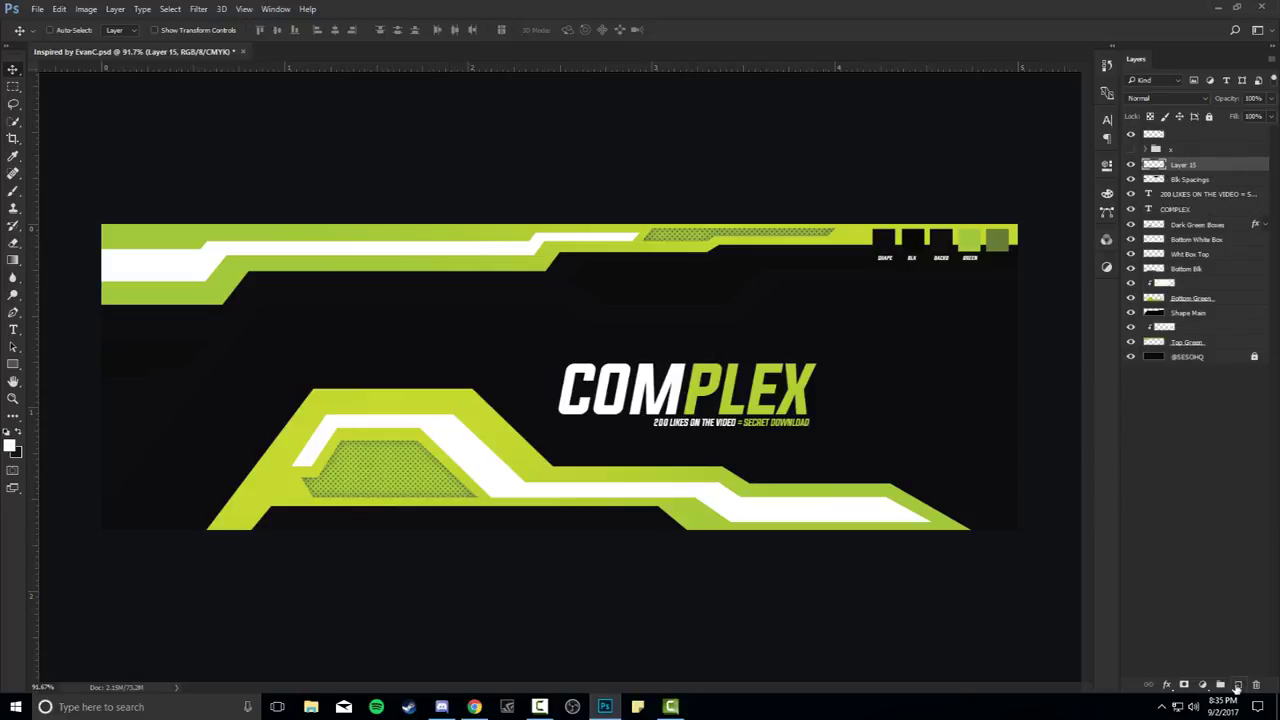
key("p")
scroll(166, 425, "up", 2)
scroll(166, 425, "up", 2)
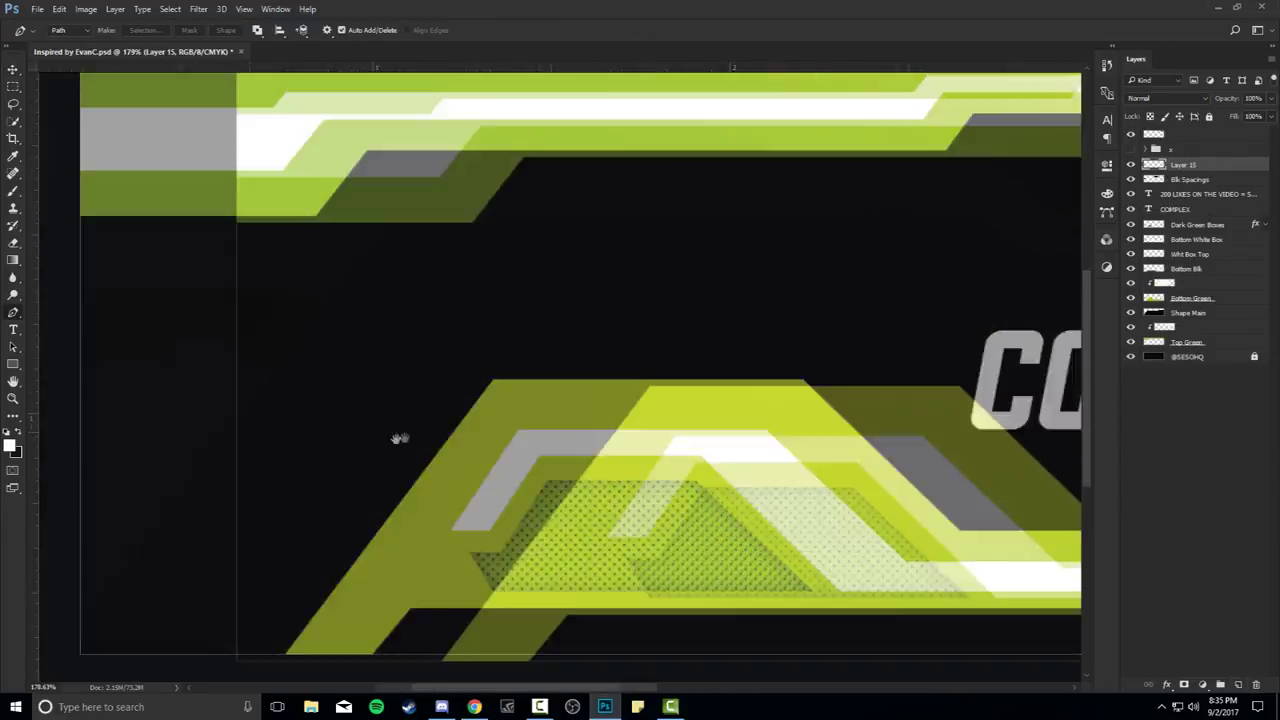
left_click(557, 220)
left_click(912, 220)
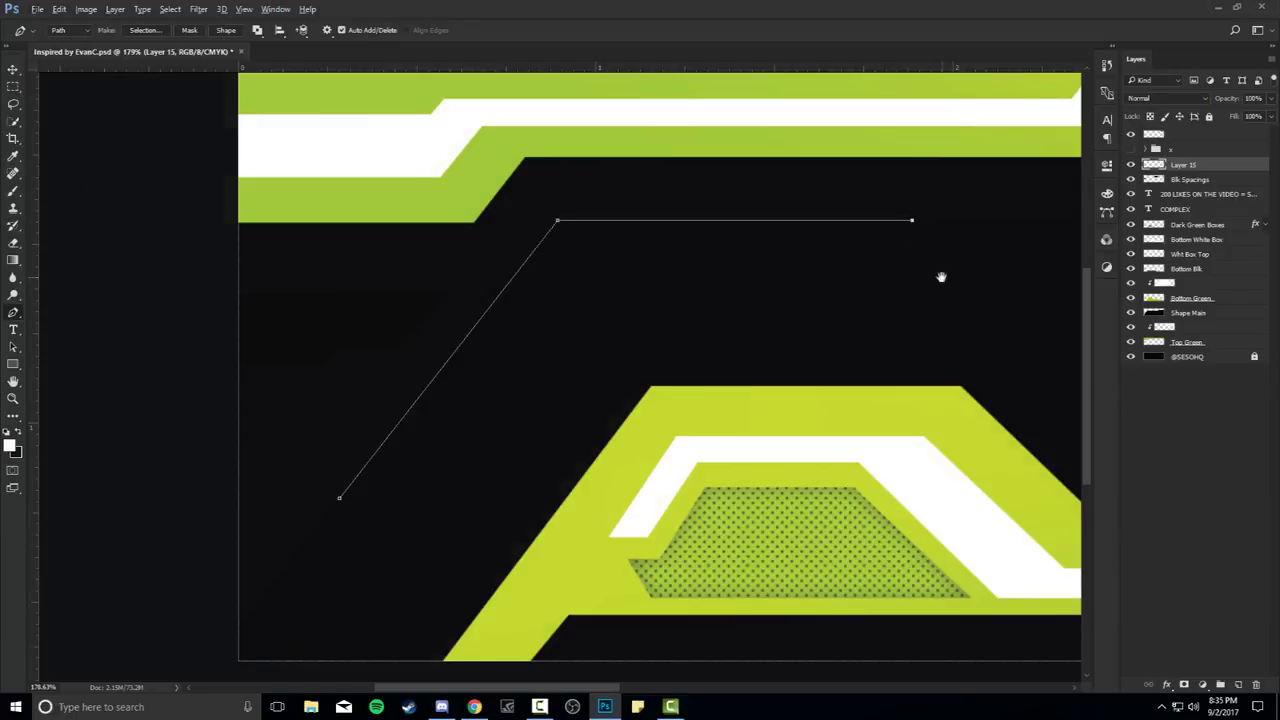
left_click_drag(943, 277, 631, 271)
key("ctrl+z")
left_click(822, 214)
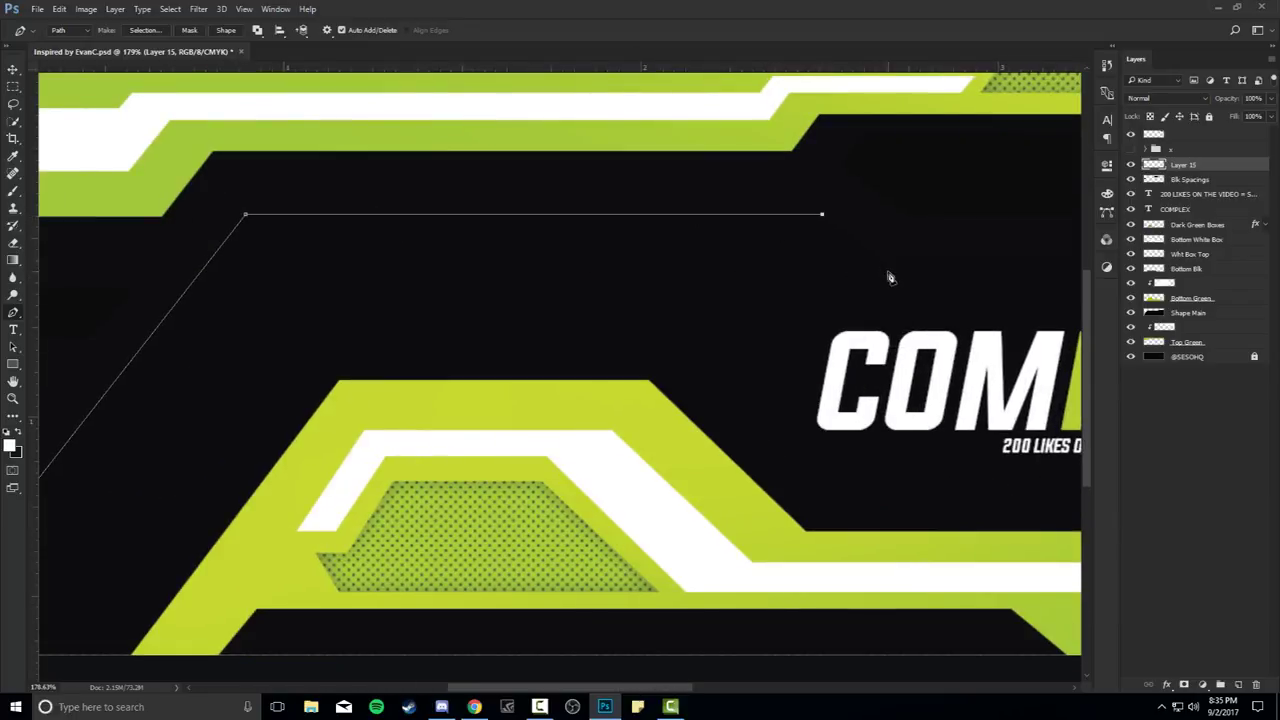
left_click(877, 260)
left_click(837, 254)
left_click_drag(266, 249, 574, 211)
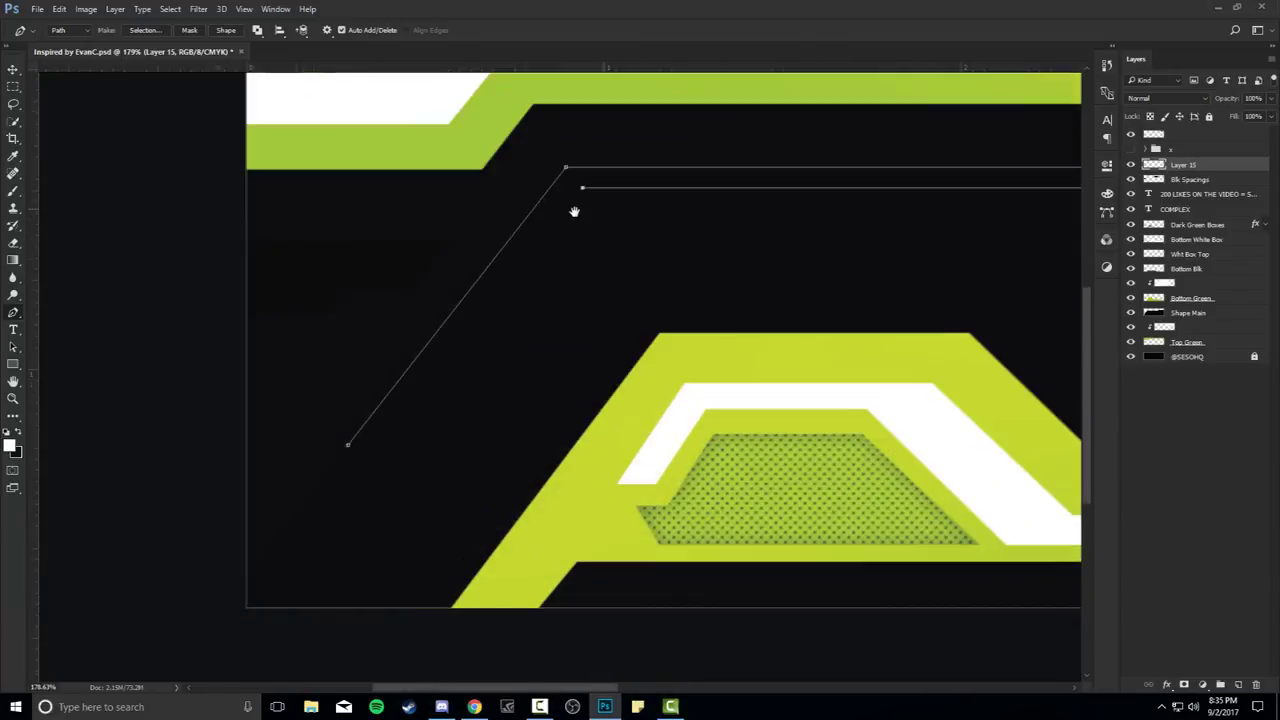
left_click(377, 450)
left_click(349, 445)
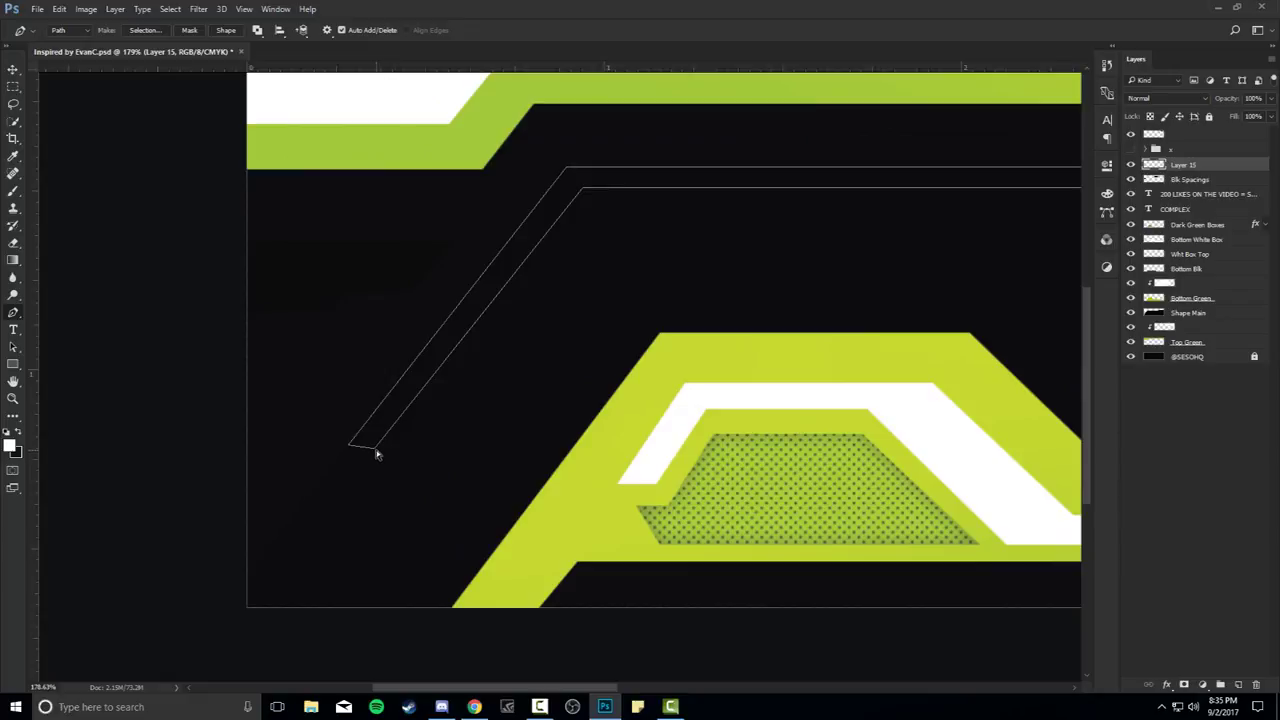
Fill the thin stripe path with green sampled from the upper band, and delete the path
left_click_drag(623, 320, 354, 366)
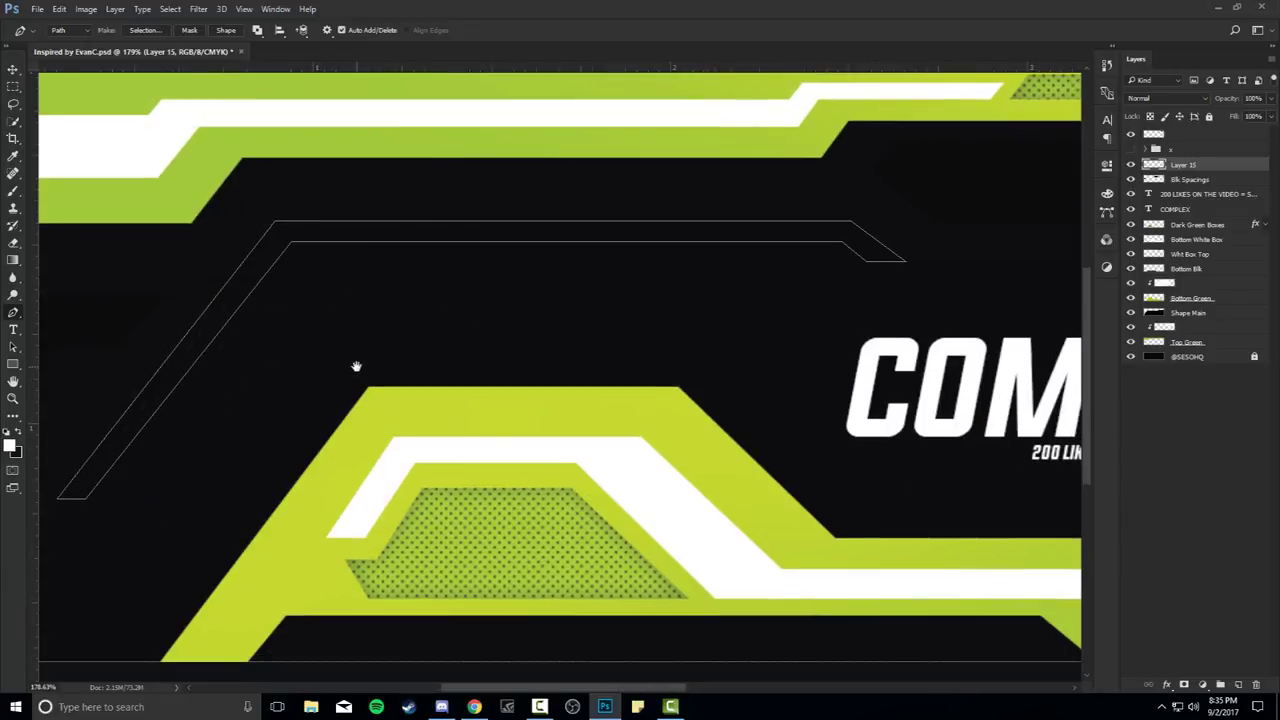
scroll(568, 357, "down", 2)
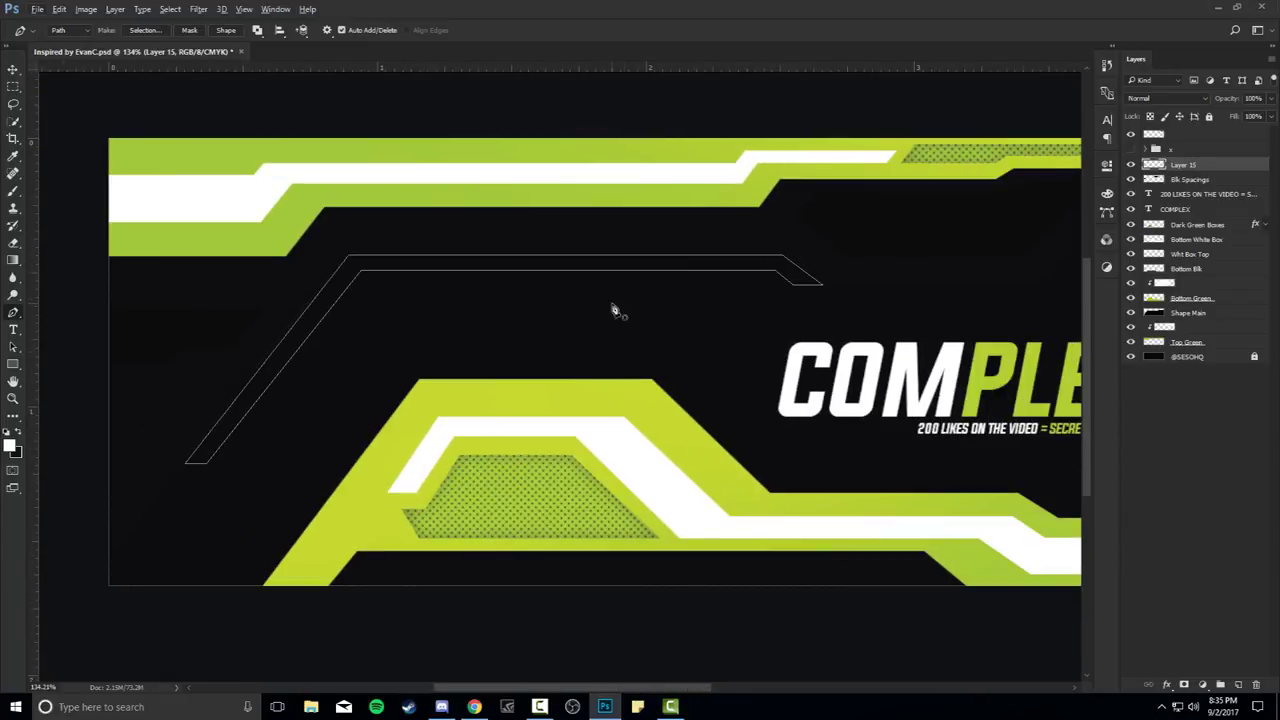
left_click_drag(560, 337, 519, 320)
scroll(519, 320, "down", 2)
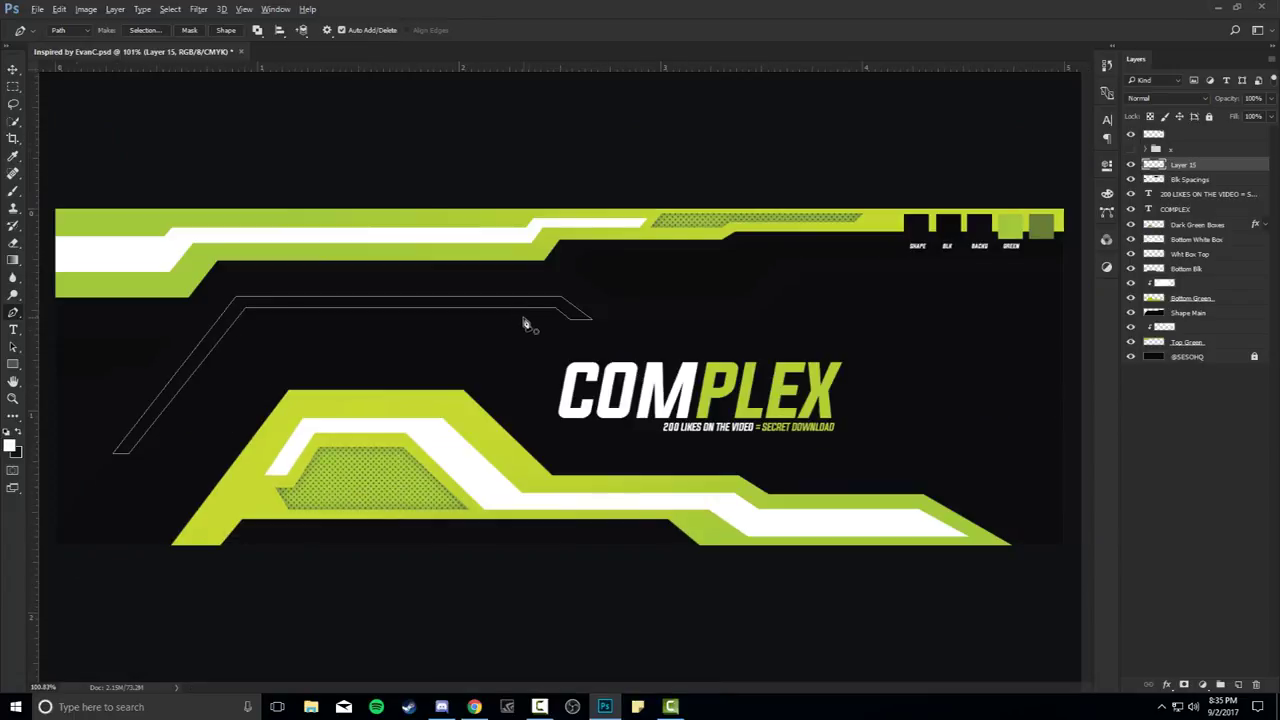
right_click(440, 330)
left_click(476, 418)
left_click(630, 197)
key("Return")
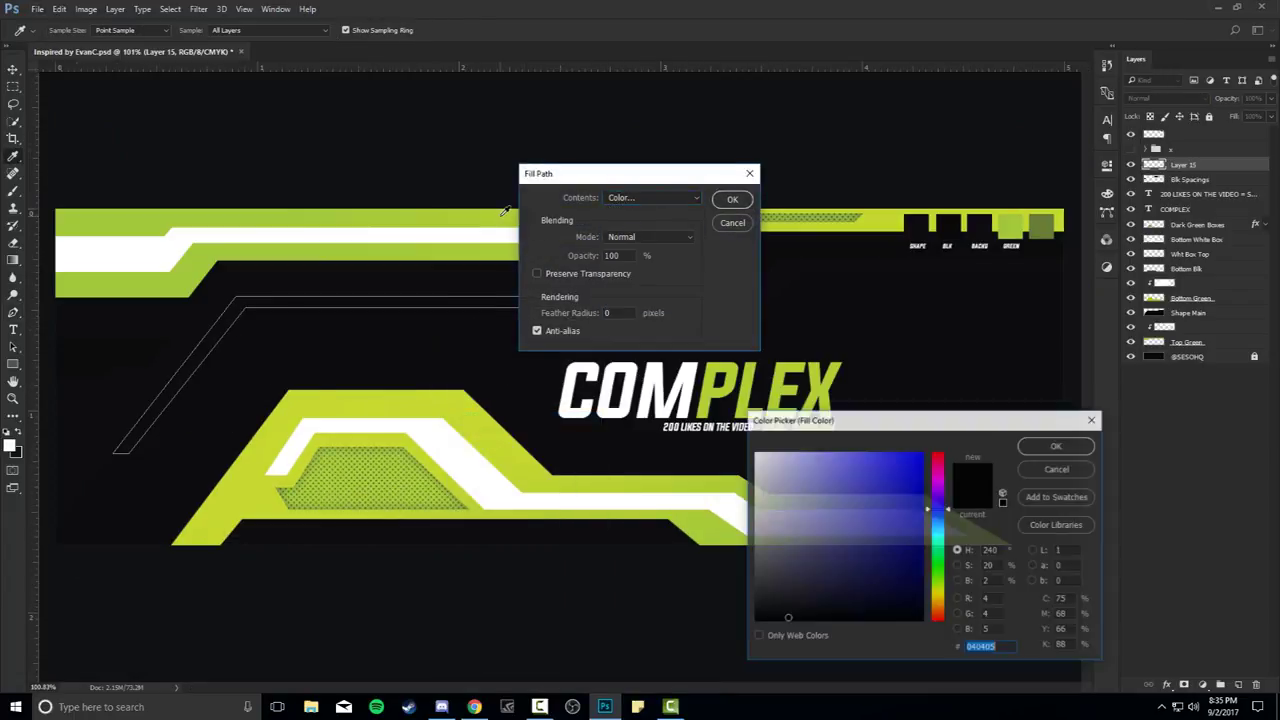
left_click(506, 211)
left_click(1058, 446)
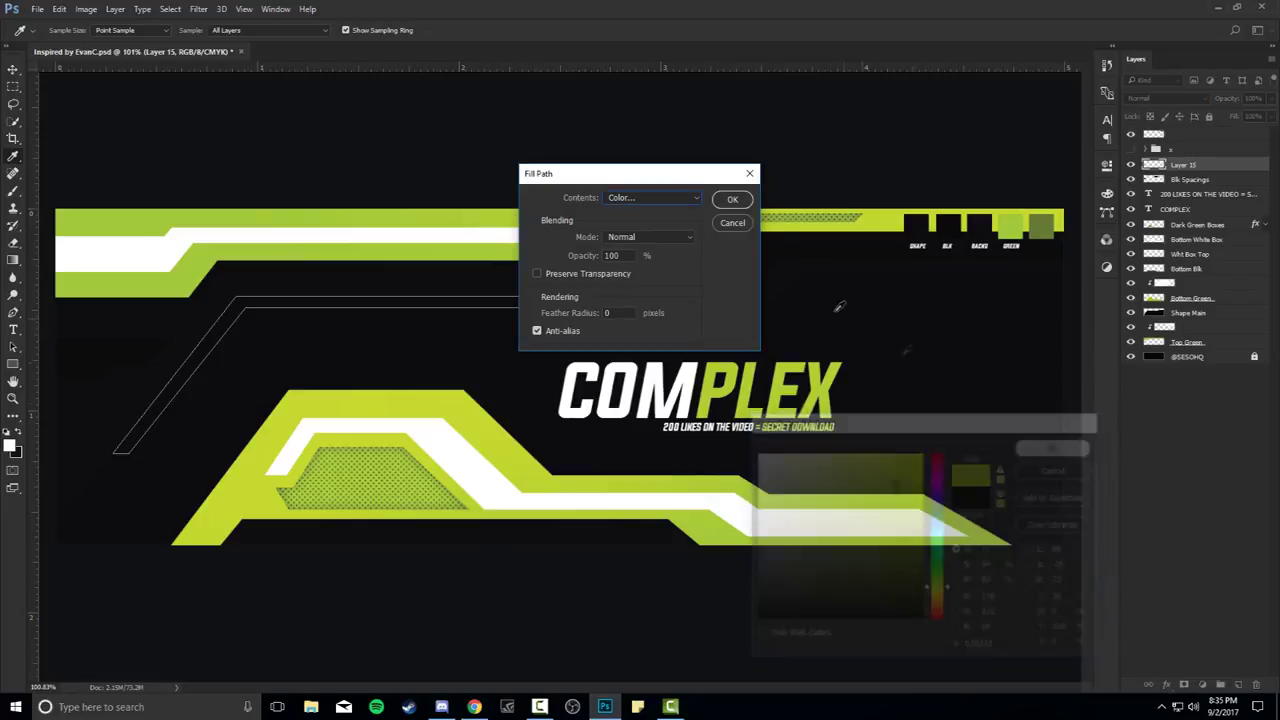
left_click(732, 199)
right_click(711, 329)
left_click(760, 352)
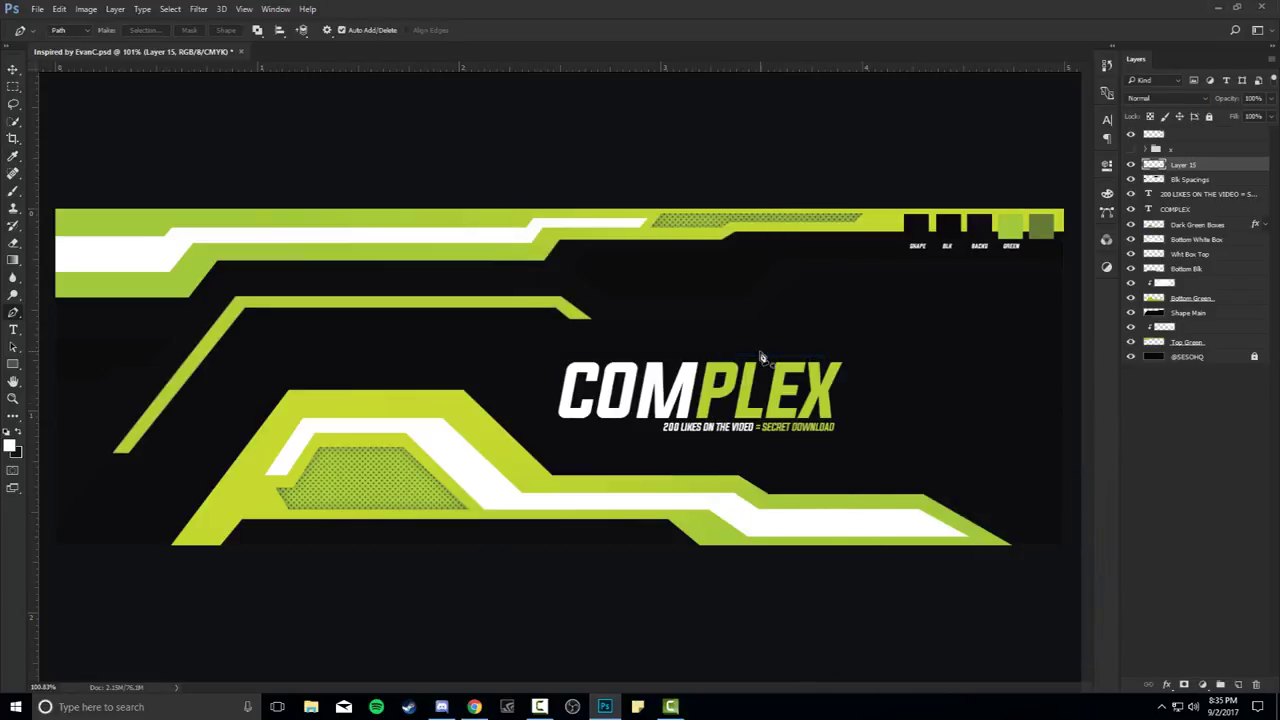
Fade out both ends of the thin green stripe with a large soft eraser
key("e")
left_click_drag(430, 432, 405, 436)
left_click_drag(162, 485, 114, 491)
left_click_drag(615, 380, 590, 360)
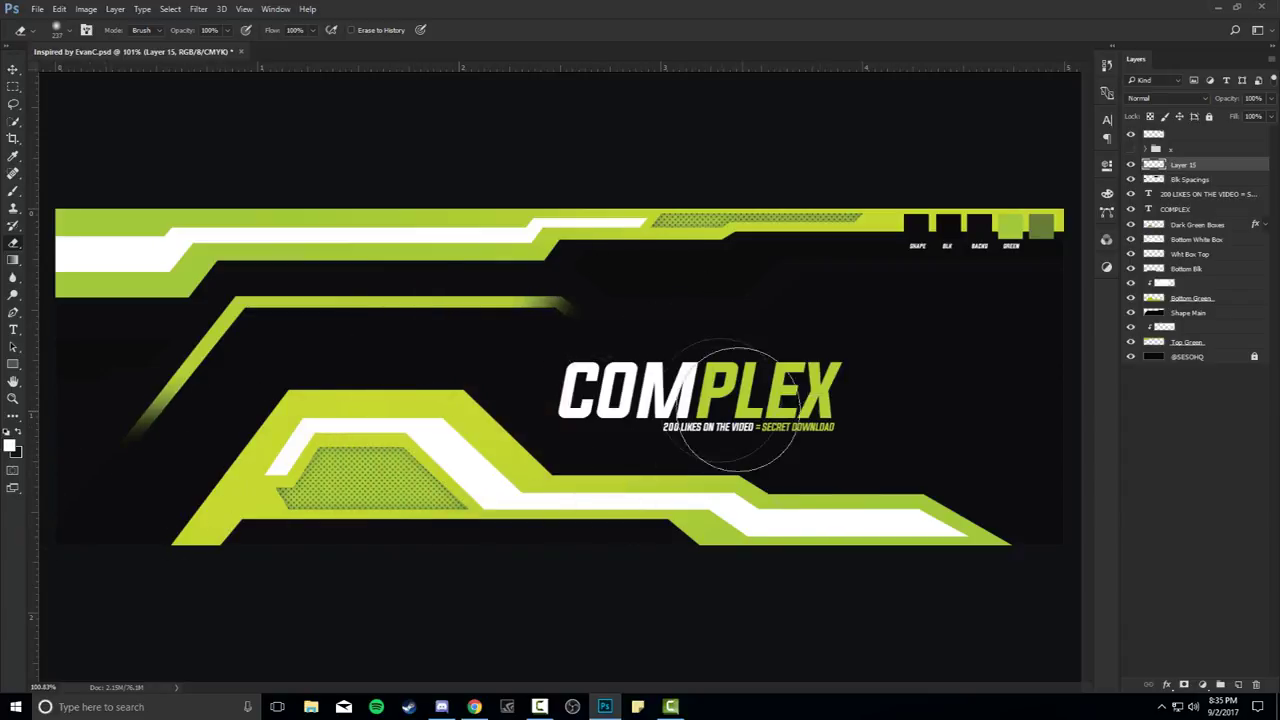
key("v")
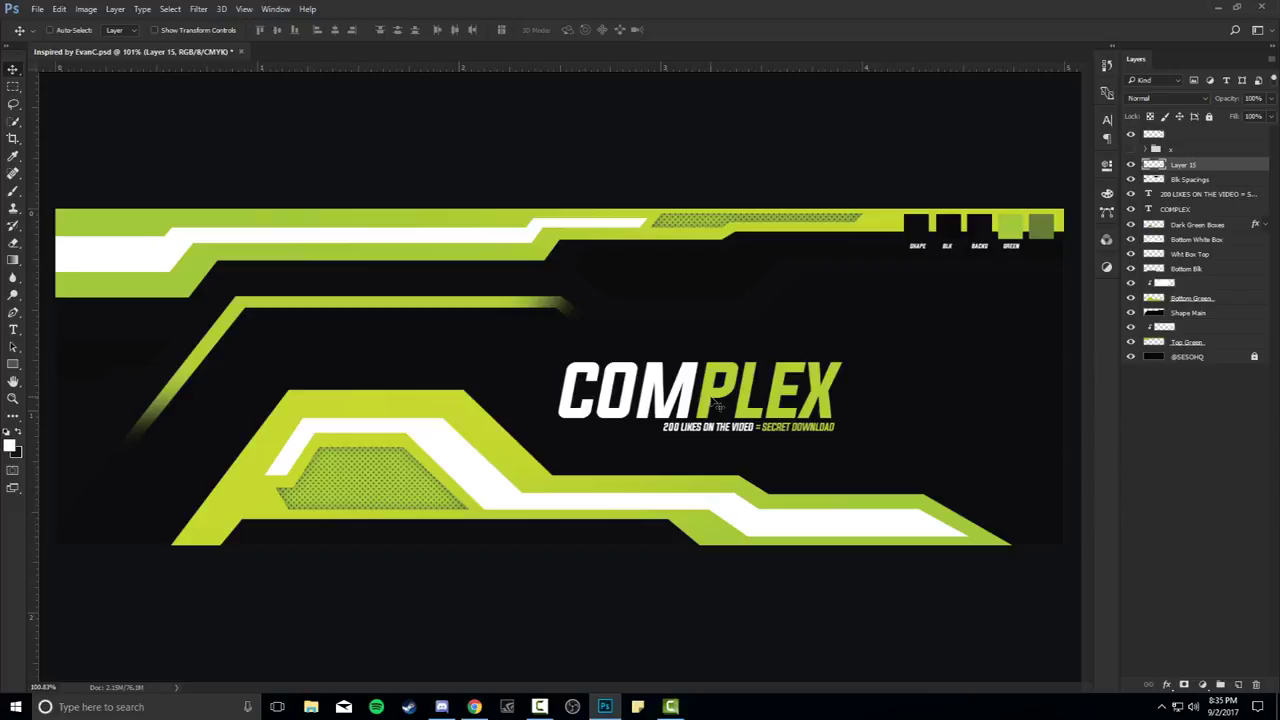
Rename the stripe's layer as green fade
key("p")
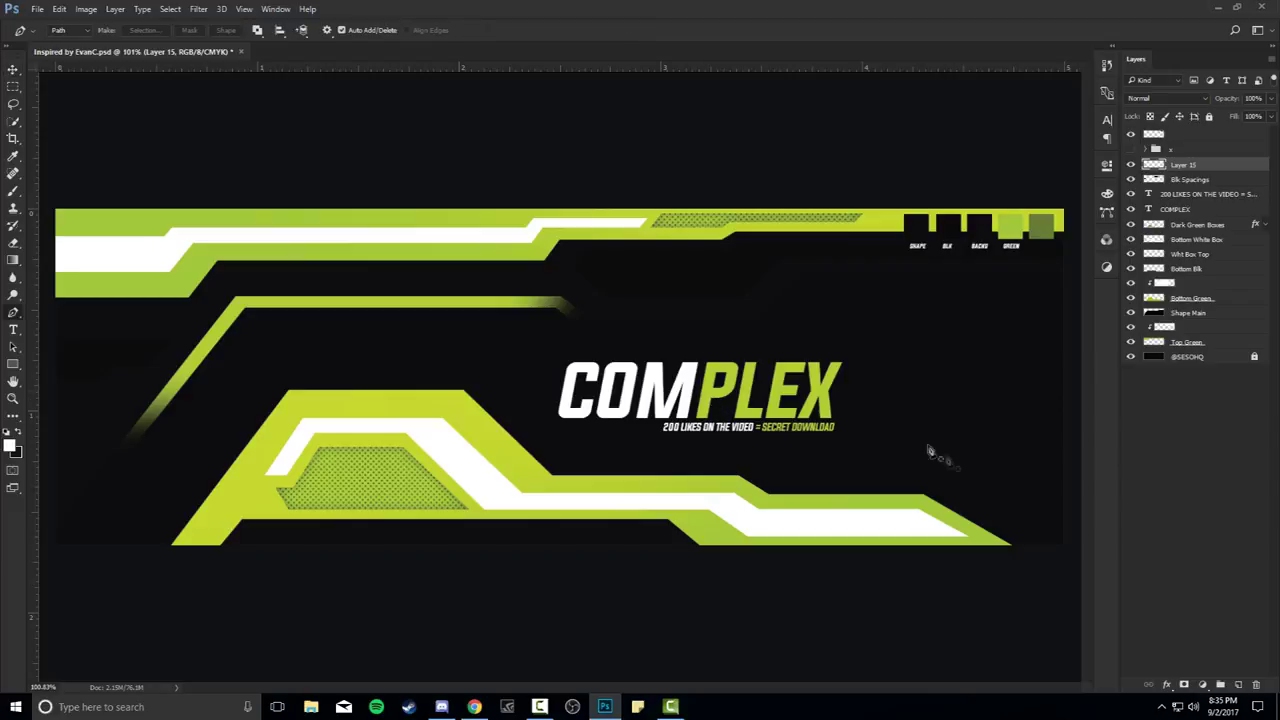
double_click(1183, 164)
type("green fade")
key("Return")
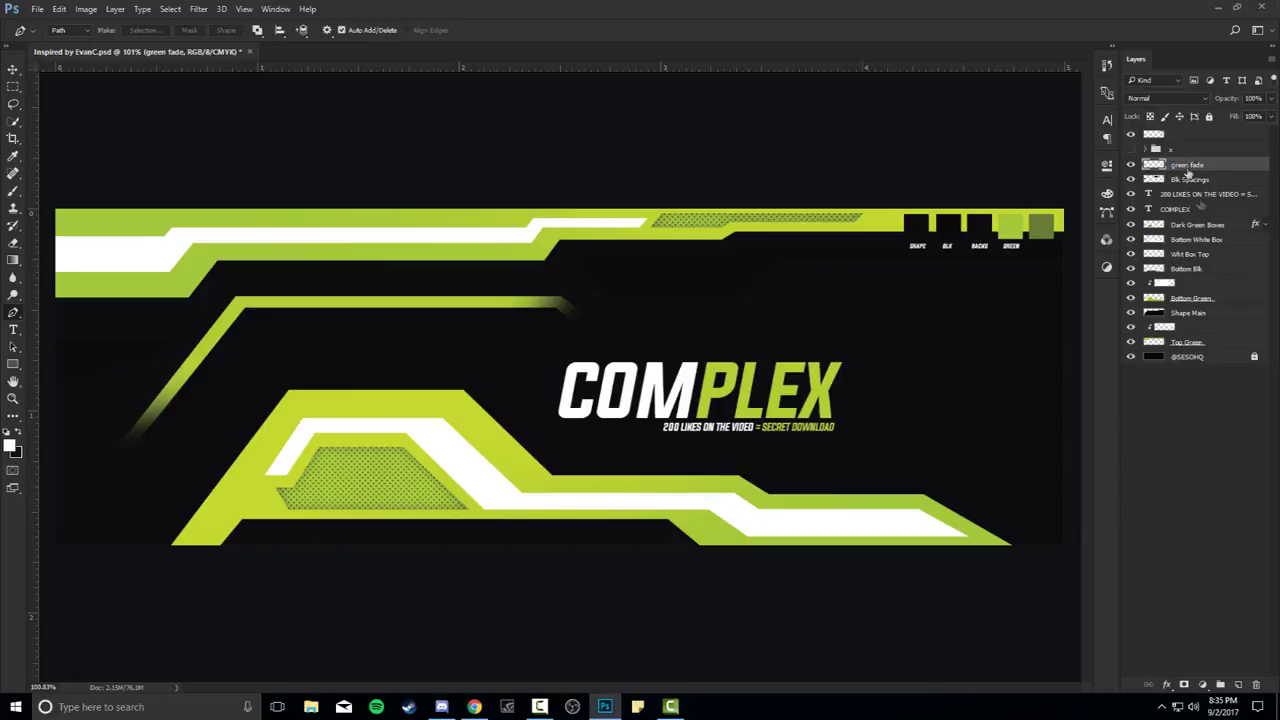
On a new layer, draw an open angular path around the lower green shape, from below the banner to just before the title
left_click(1238, 685)
scroll(1006, 551, "up", 5)
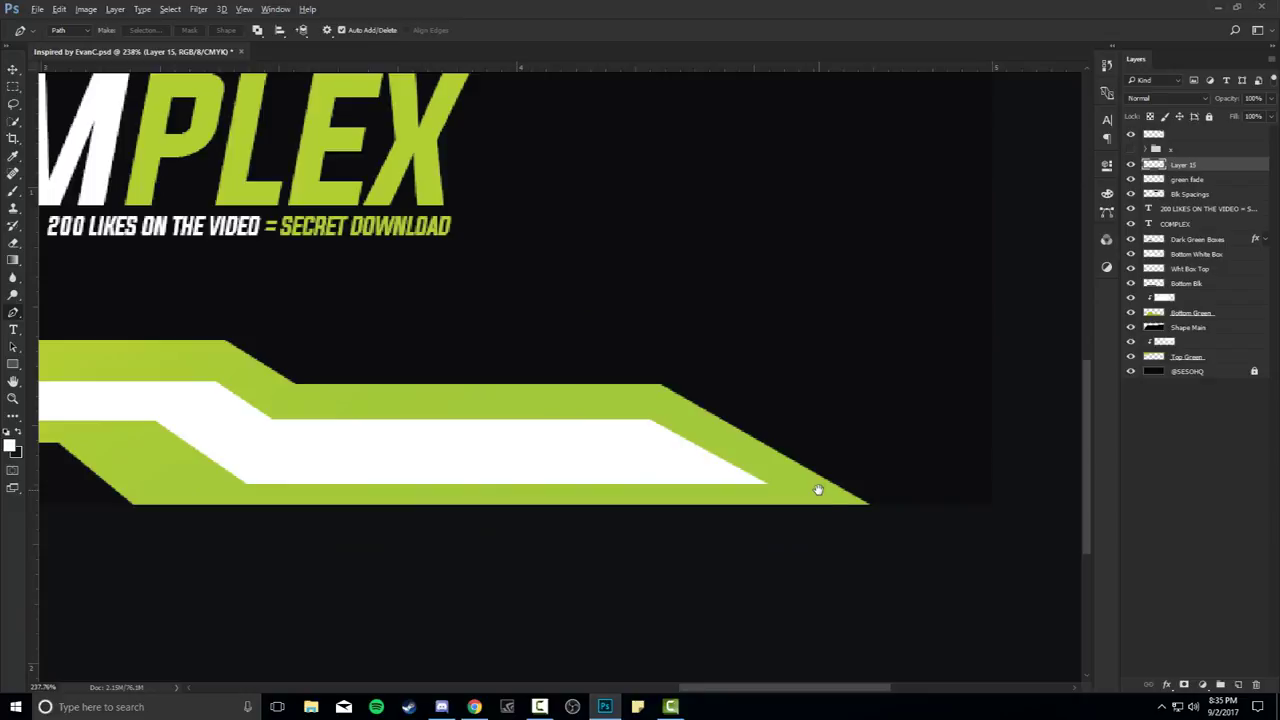
scroll(818, 489, "down", 5)
scroll(810, 468, "down", 1)
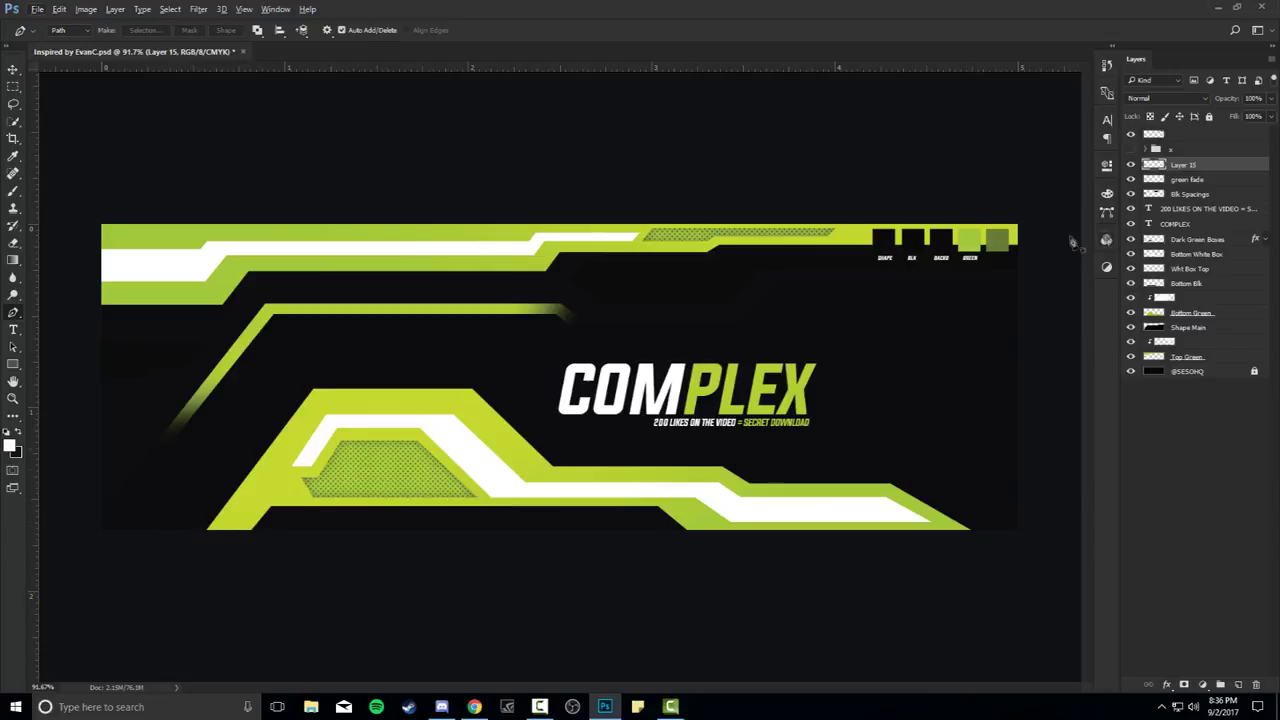
left_click(152, 533)
left_click(288, 357)
left_click(508, 358)
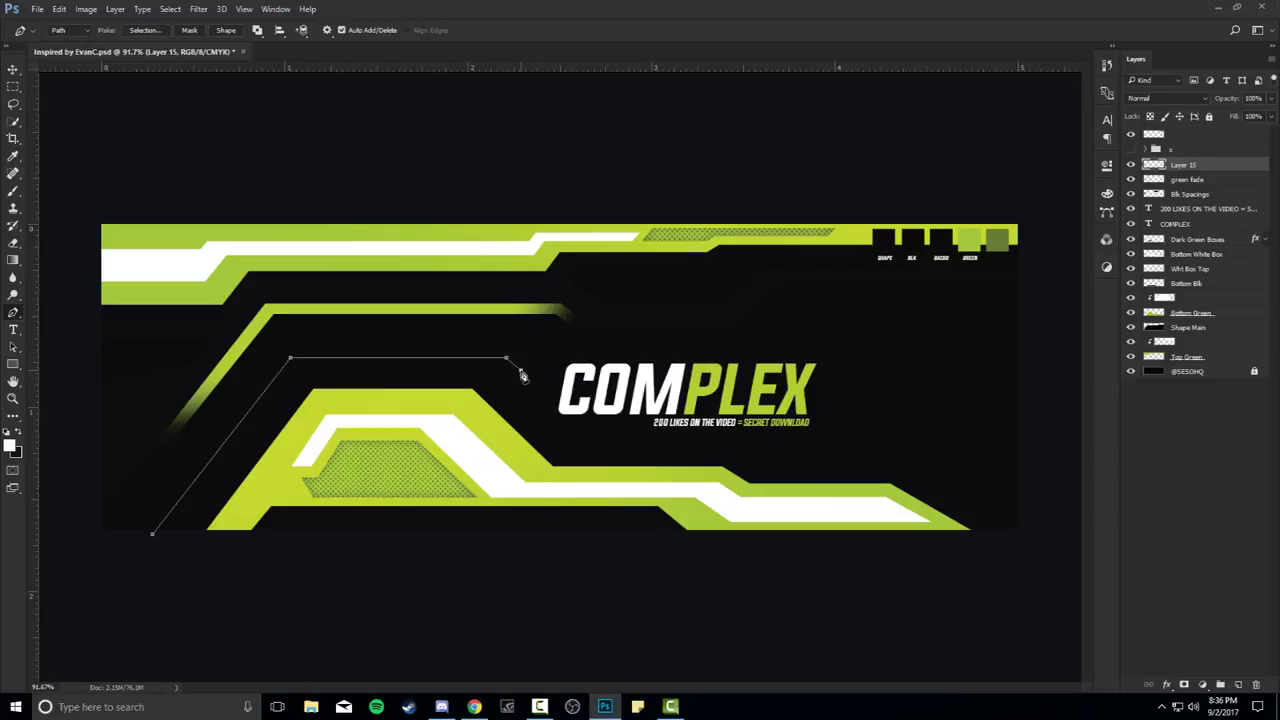
Draw a separate open stepped path from beyond the banner's right edge to just above PLEX
left_click(1032, 308)
left_click(816, 310)
left_click(778, 343)
left_click(716, 343)
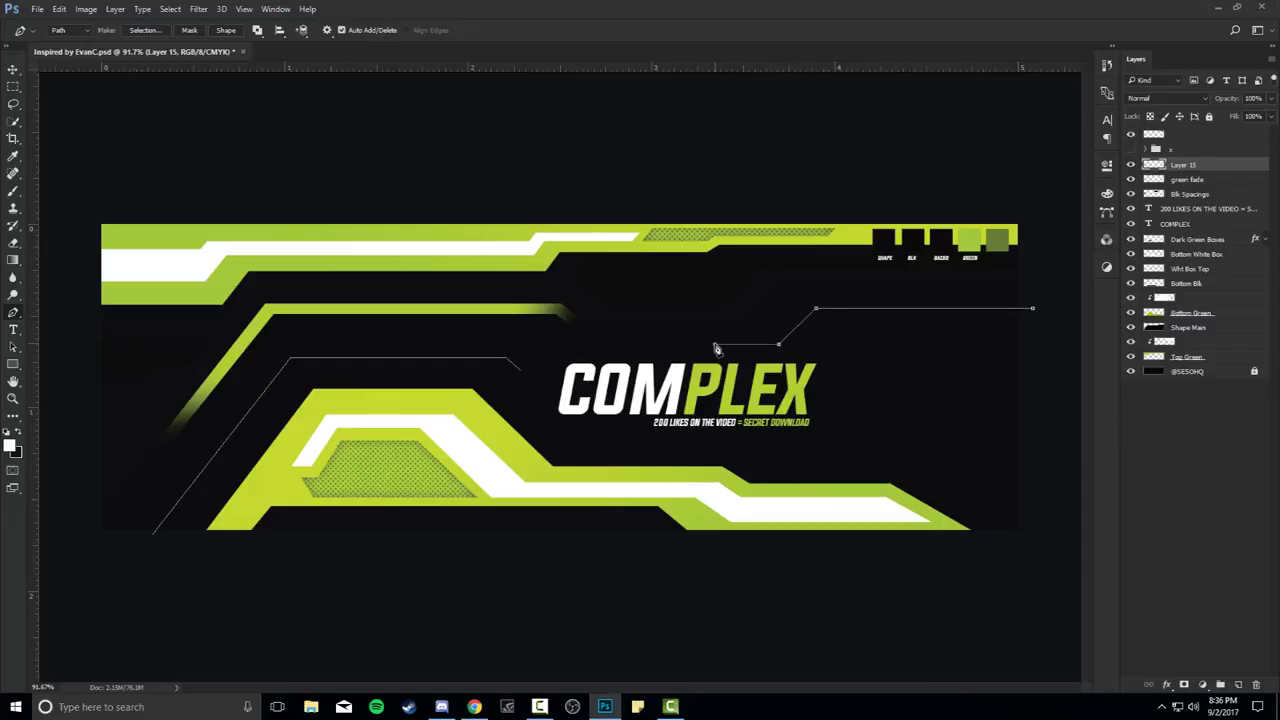
Draw an open angular path from beneath the COMPLEX subtitle to beyond the banner's lower-right corner
left_click(612, 439)
left_click(780, 439)
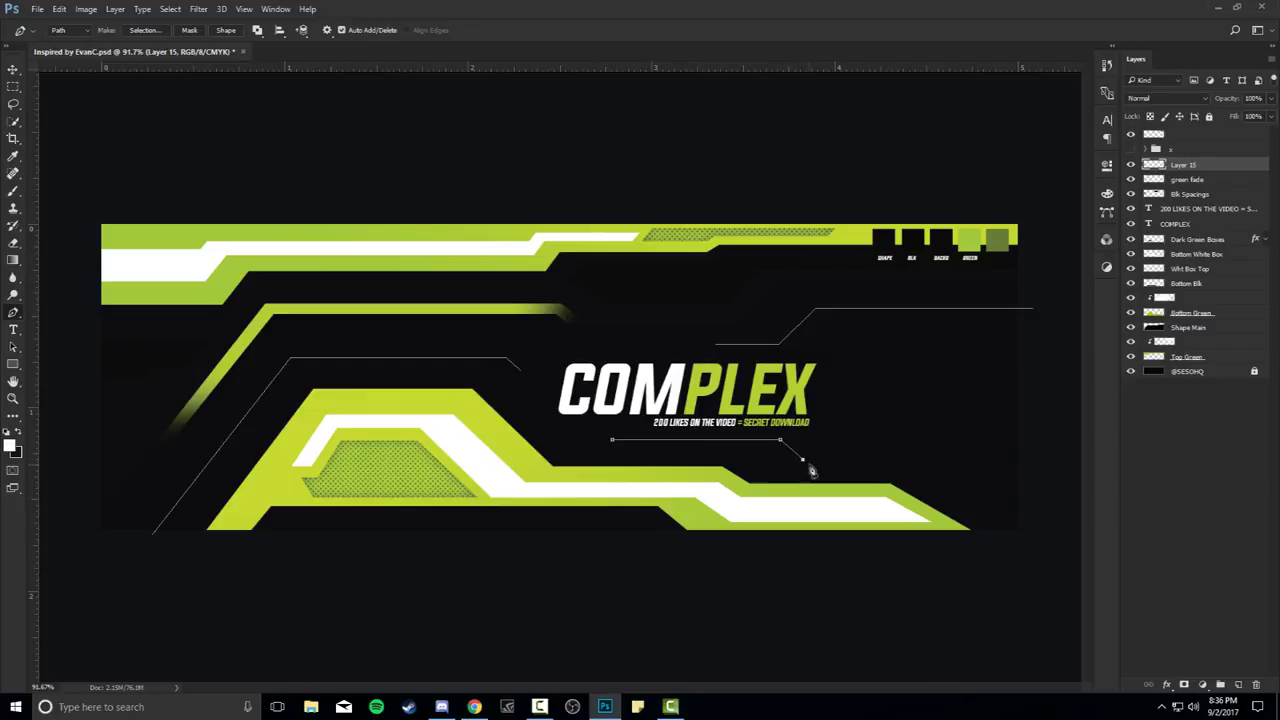
left_click(807, 458)
left_click(918, 458)
Draw a short bent path at the banner's left edge and a separate straight horizontal path above the faded green stripe
left_click(148, 410)
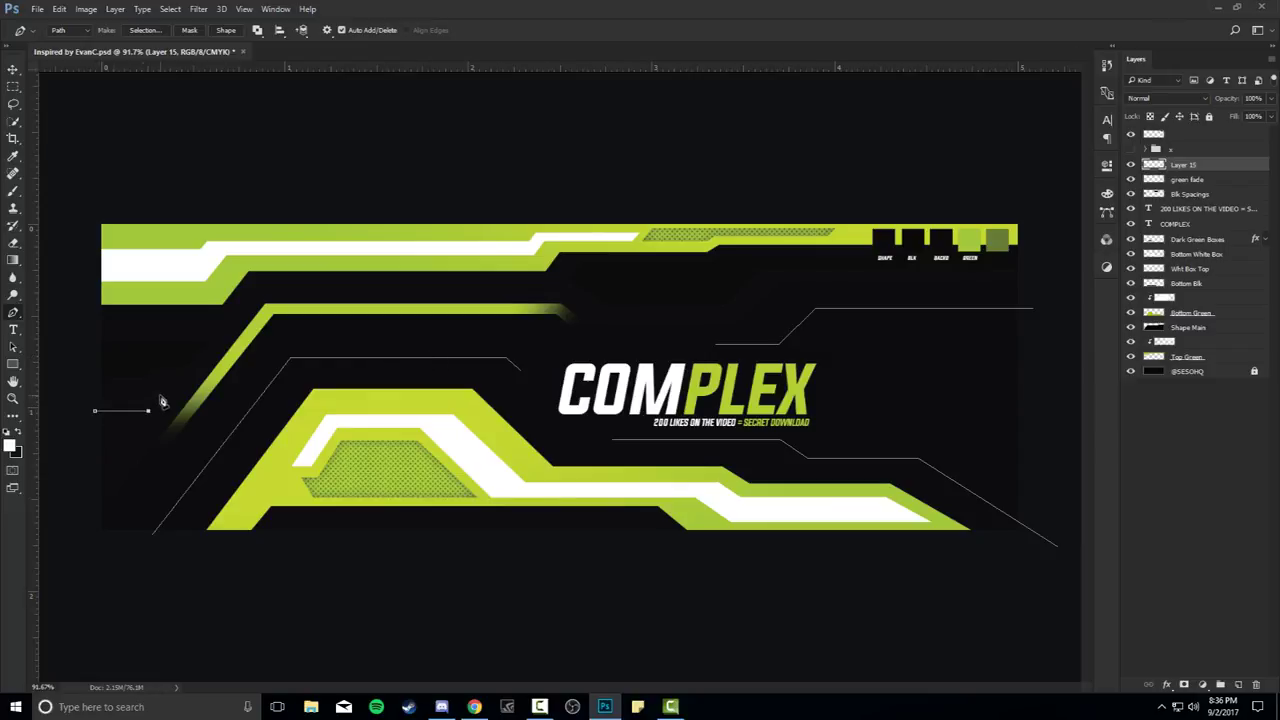
left_click(302, 285)
left_click(514, 285)
key("ctrl+z")
left_click(529, 290)
left_click(848, 349)
left_click(953, 356)
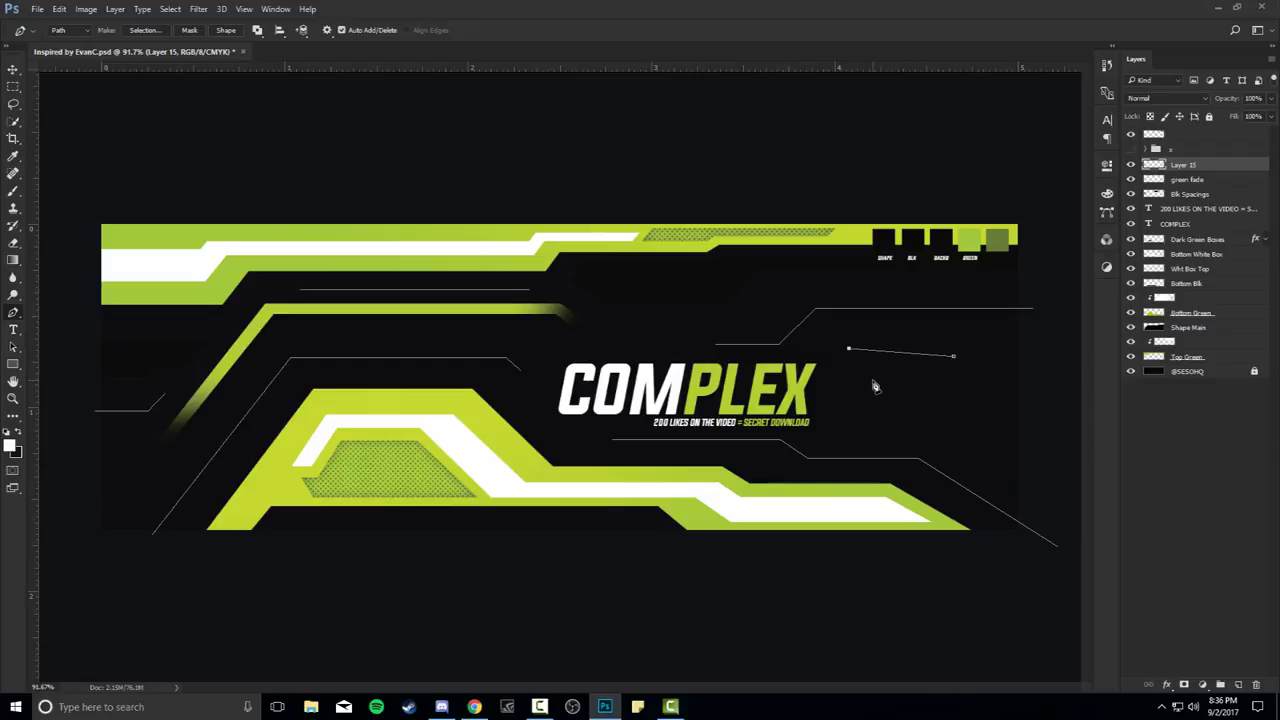
left_click(886, 279)
key("ctrl+z")
Set the Brush to a size of 2 px and a hardness of 100%
key("b")
right_click(692, 312)
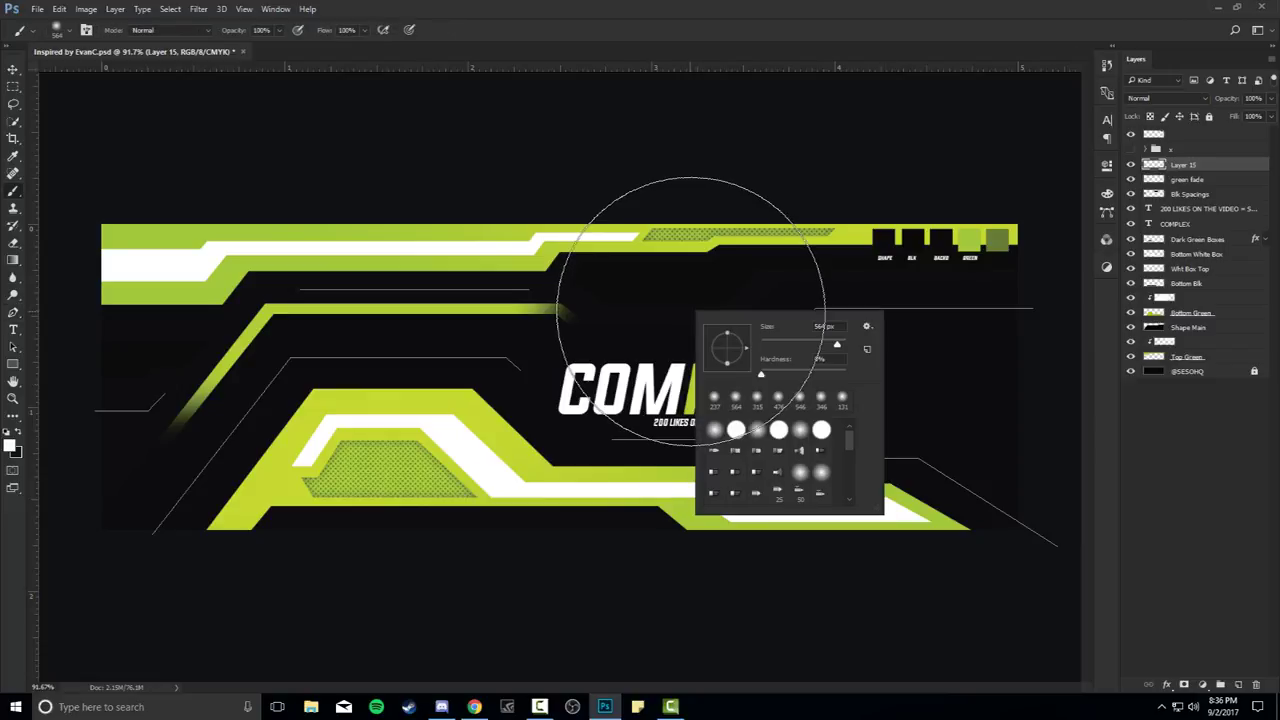
left_click_drag(843, 328, 758, 326)
type("2")
left_click_drag(836, 360, 808, 358)
type("100")
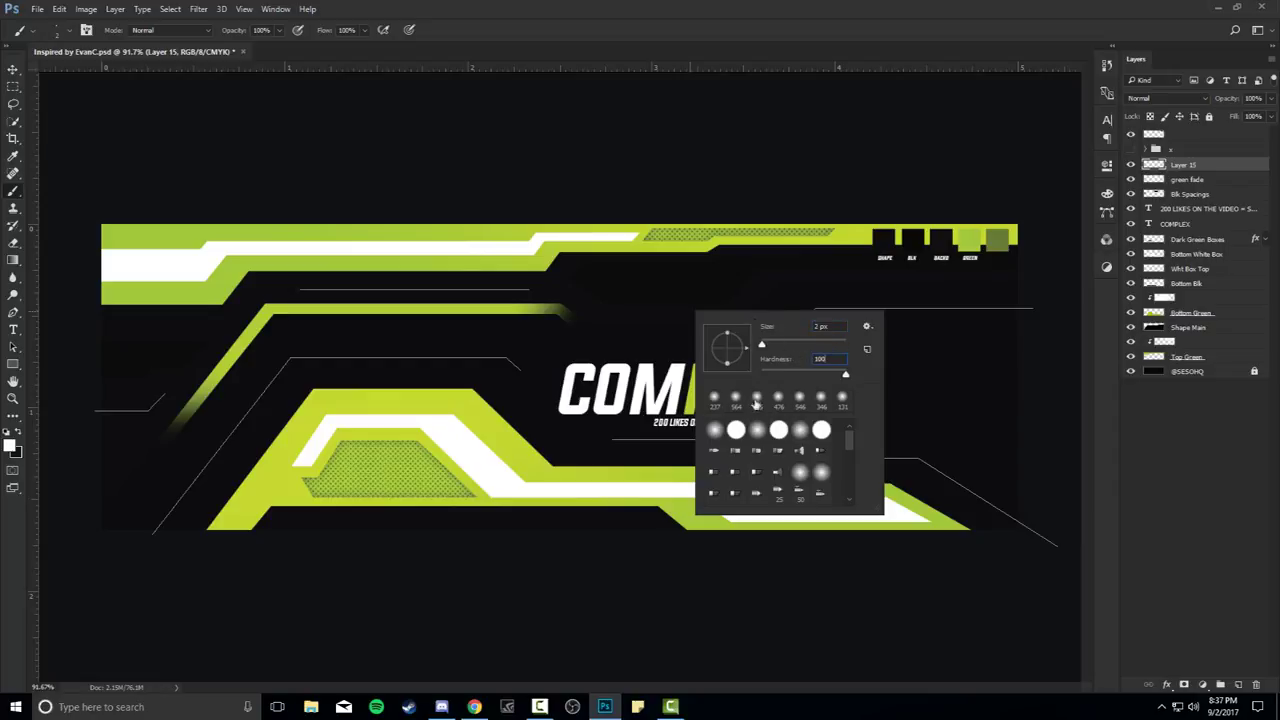
key("Return")
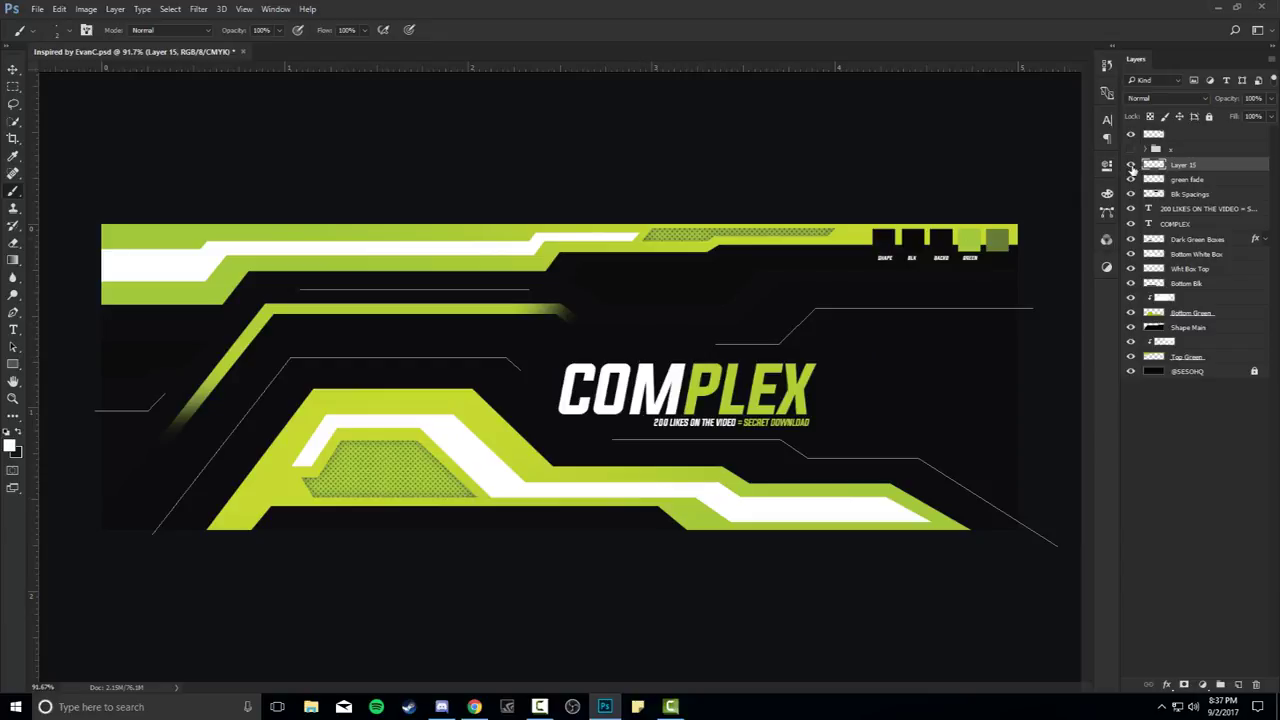
Stroke all the paths with the Brush without simulated pressure, and delete the work path
key("p")
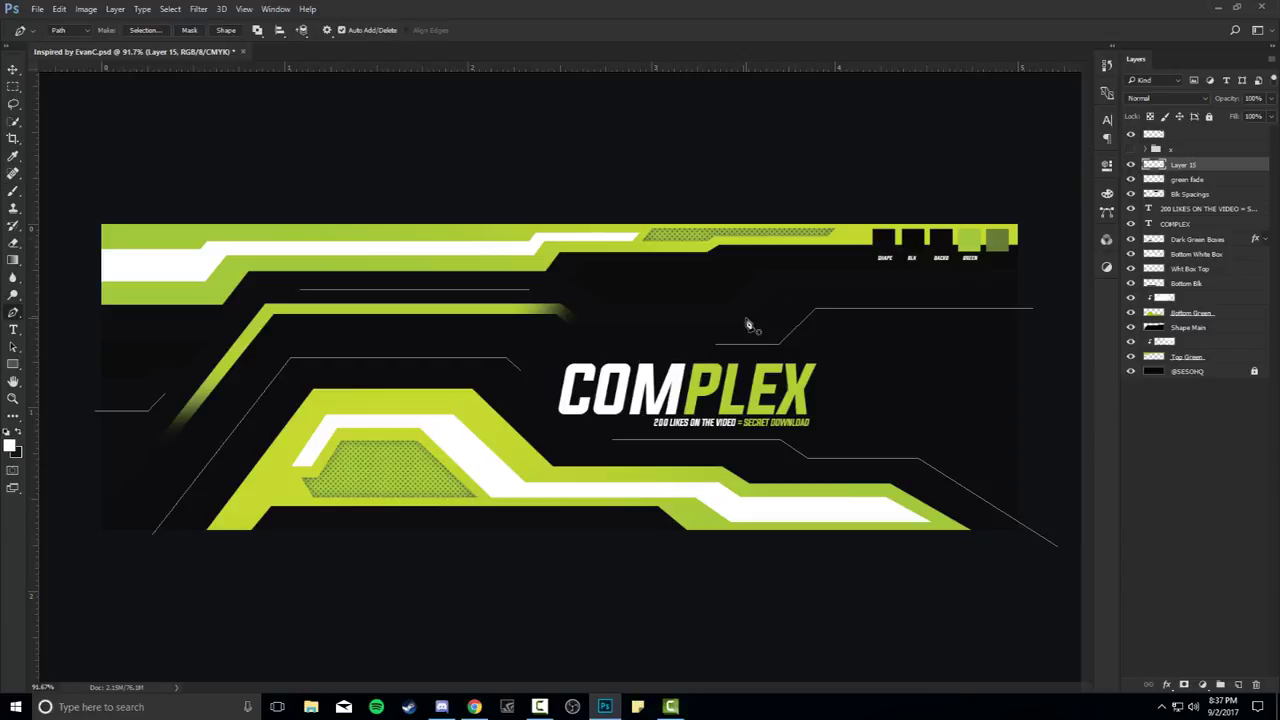
right_click(748, 325)
left_click(780, 423)
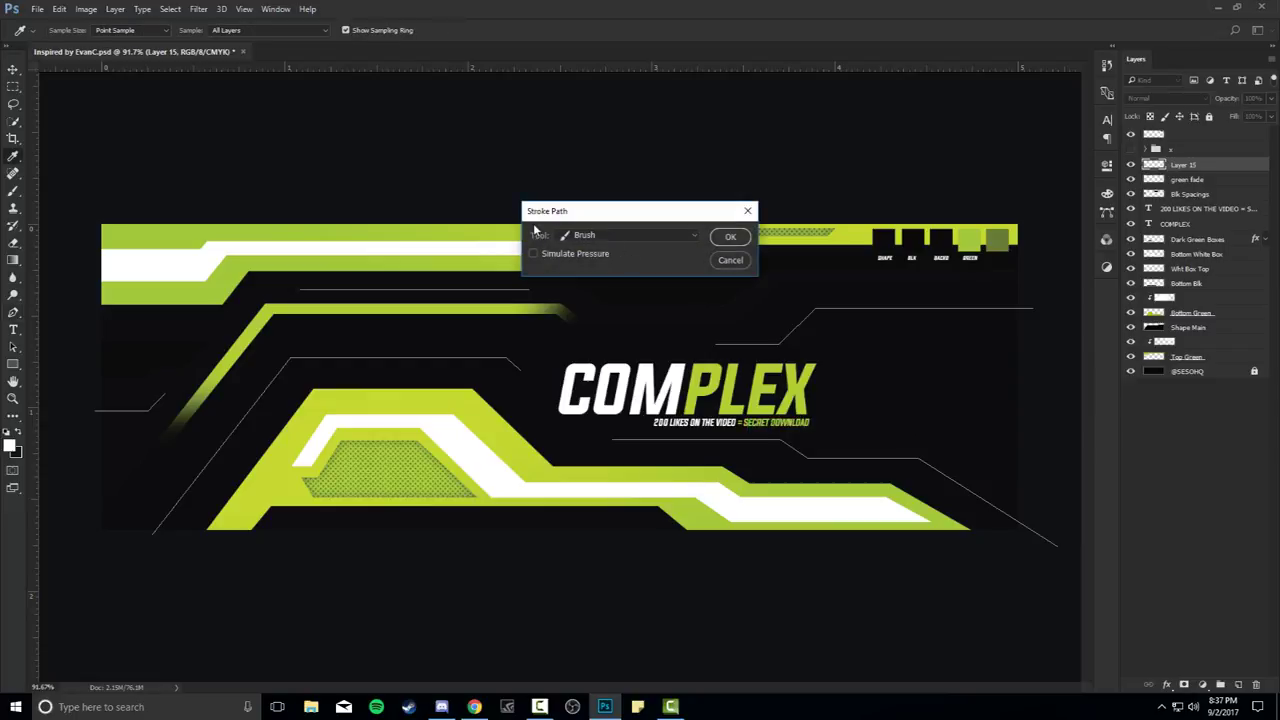
left_click(600, 235)
left_click(590, 251)
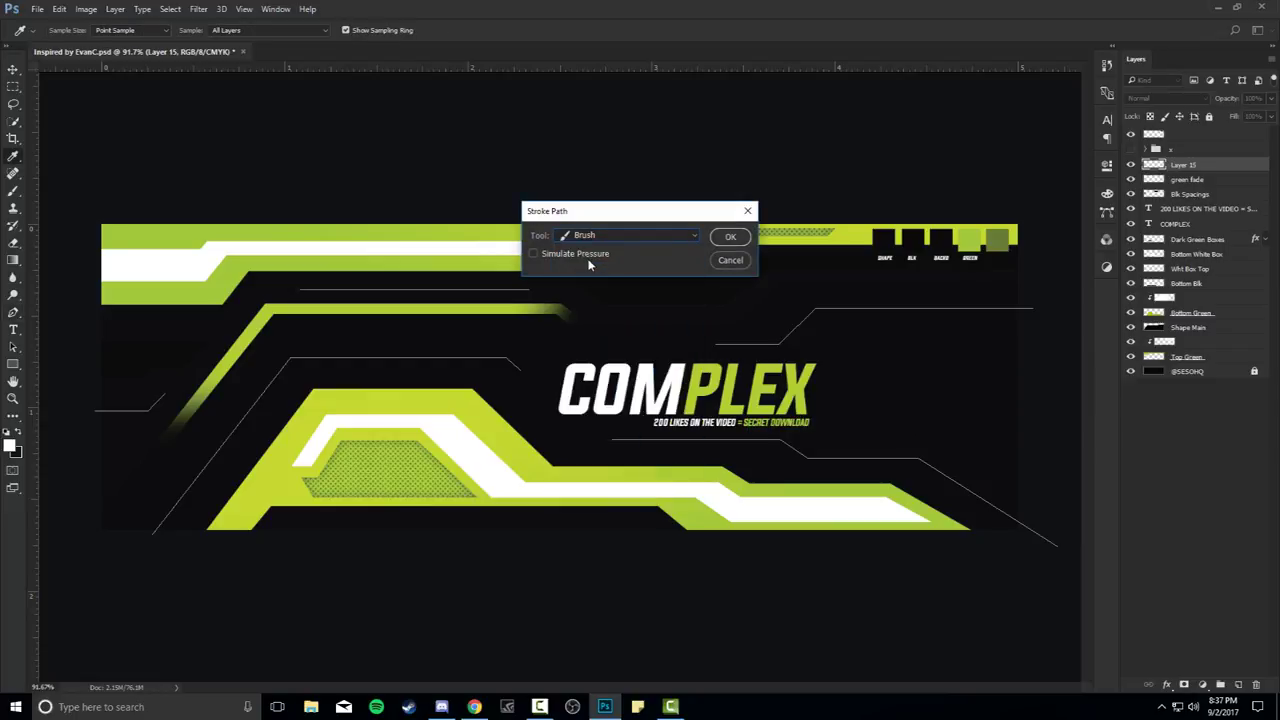
left_click(730, 236)
right_click(662, 294)
left_click(703, 317)
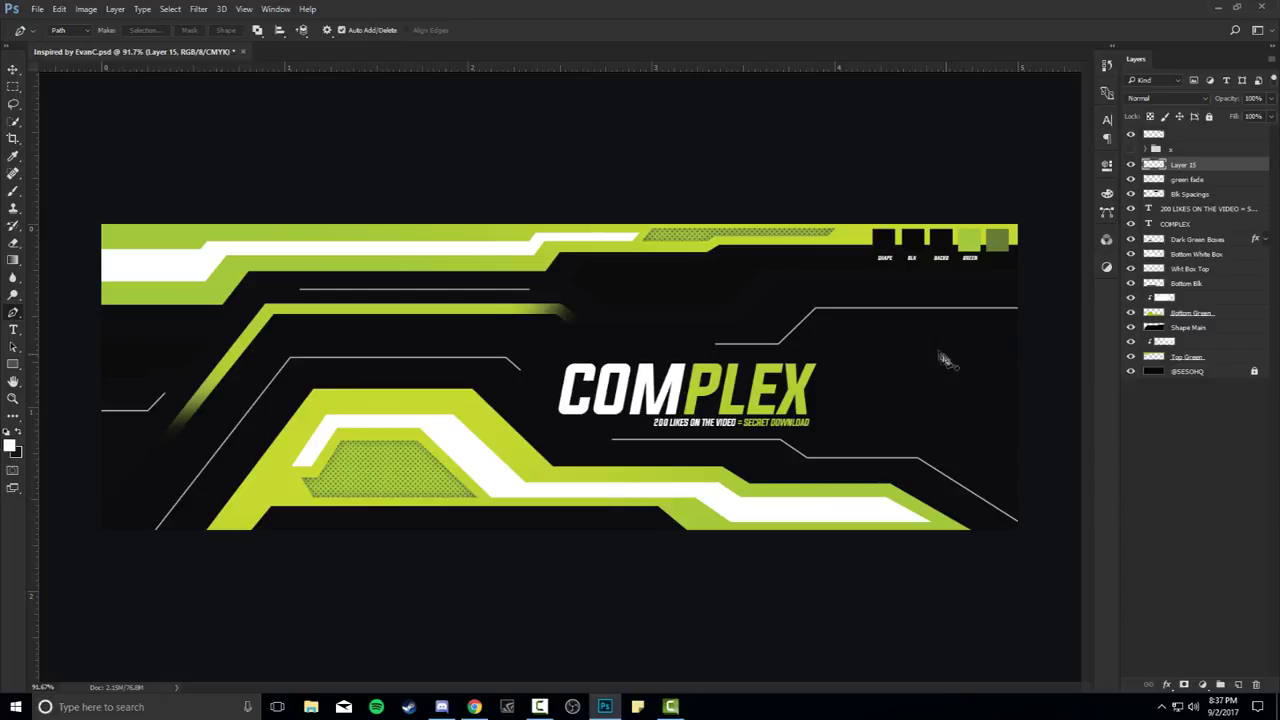
Draw a closed path around the thin white line framing the lower green shape and convert it to a selection
left_click(554, 330)
left_click(316, 342)
left_click(242, 345)
left_click(125, 496)
left_click(107, 546)
left_click_drag(310, 588, 352, 567)
left_click(480, 490)
left_click(554, 330)
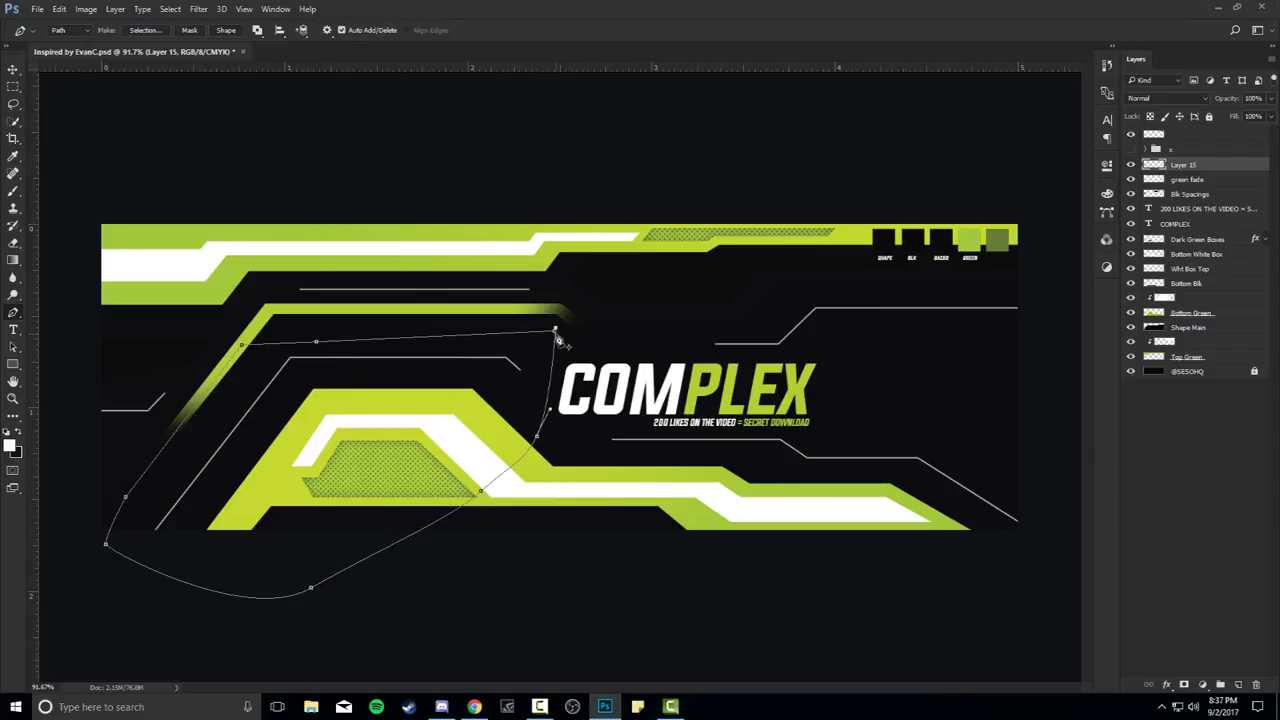
key("Return")
right_click(600, 335)
left_click(640, 375)
left_click(714, 207)
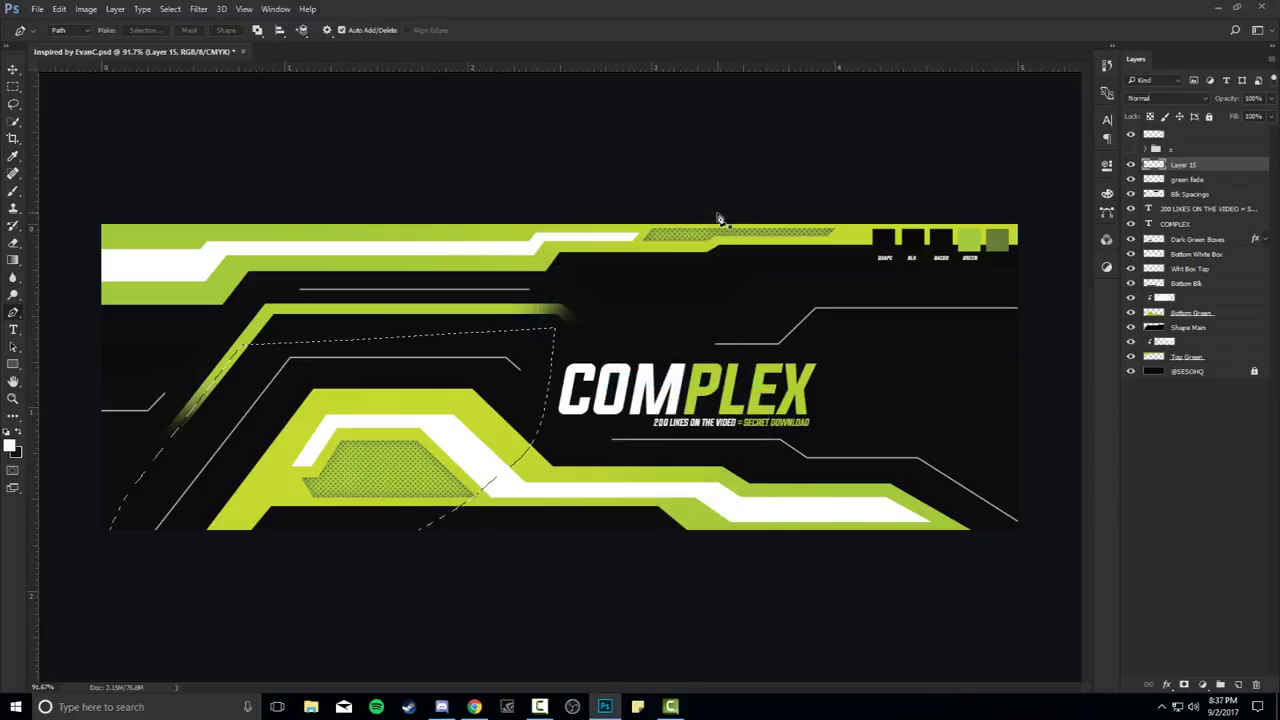
Cut the selected white line around the lower green shape onto its own layer
key("m")
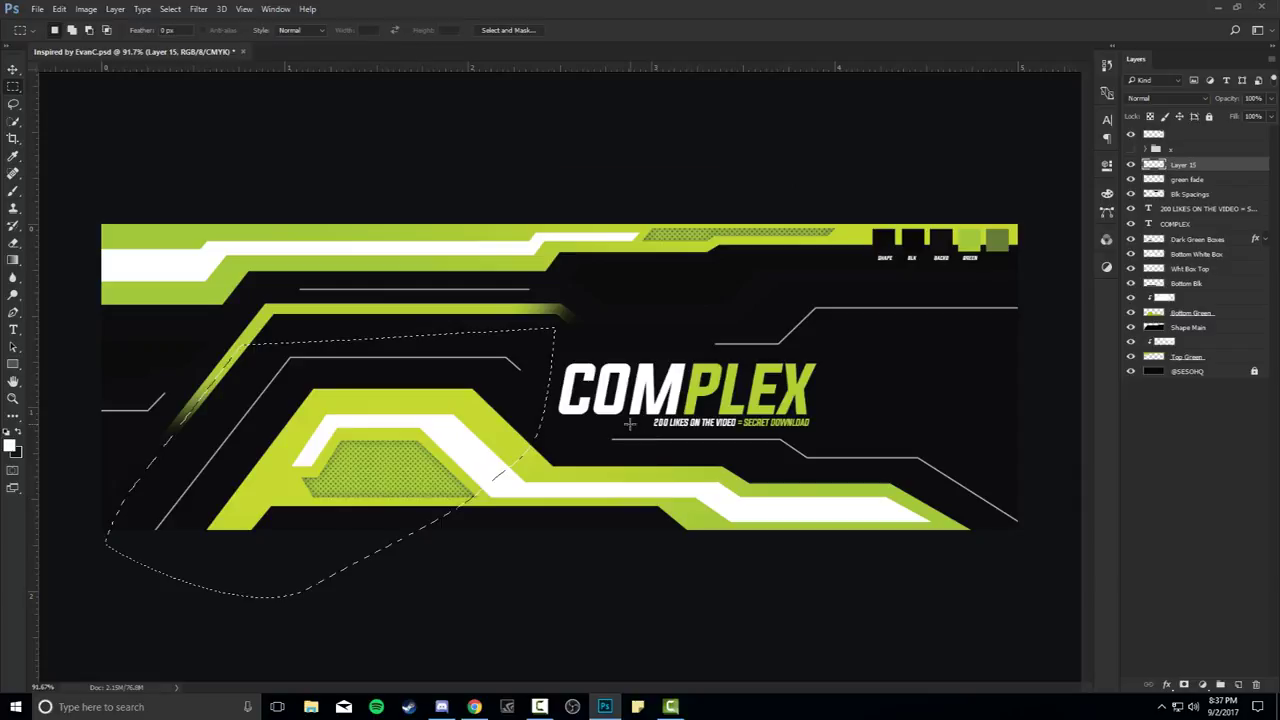
right_click(631, 143)
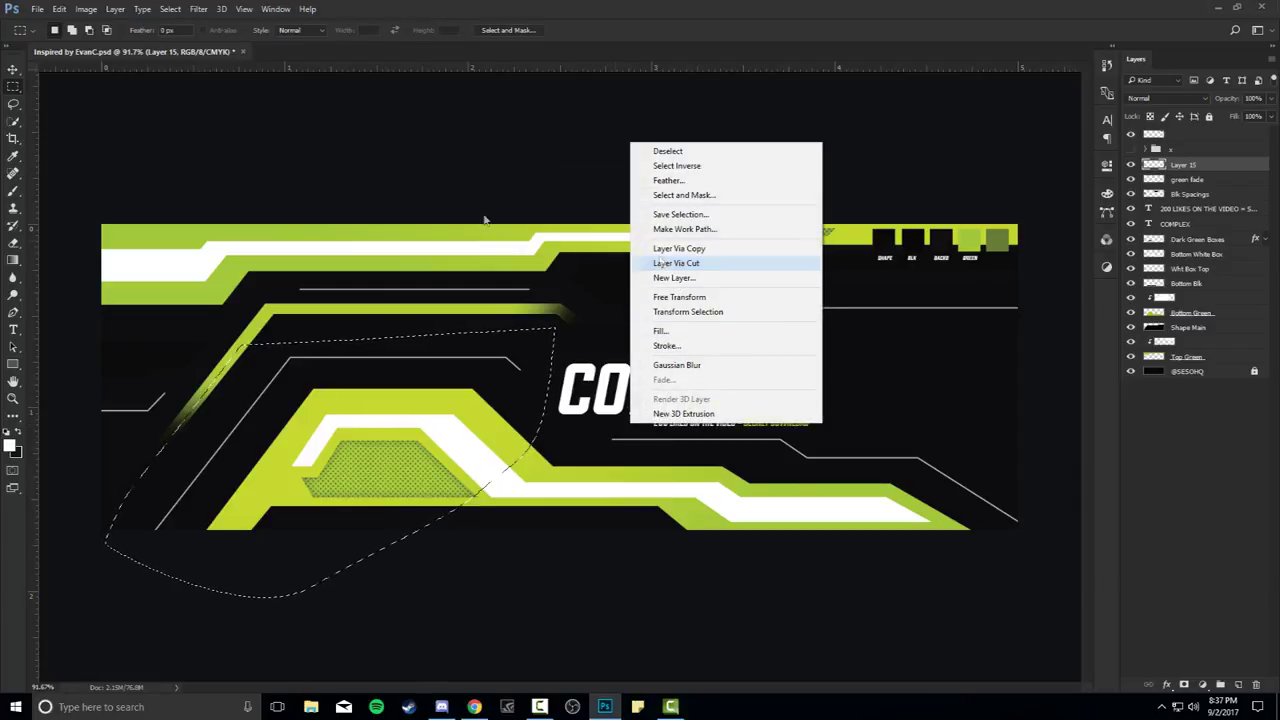
left_click(13, 86)
right_click(13, 86)
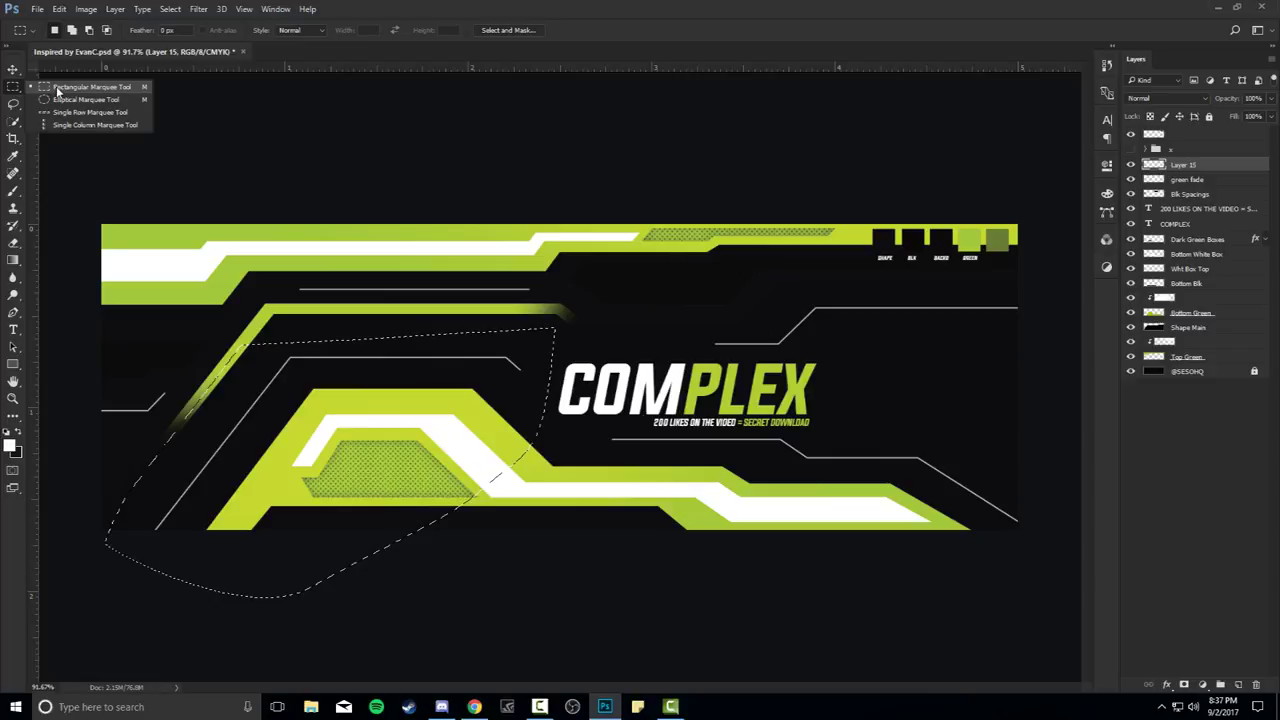
left_click(57, 89)
right_click(589, 335)
left_click(640, 457)
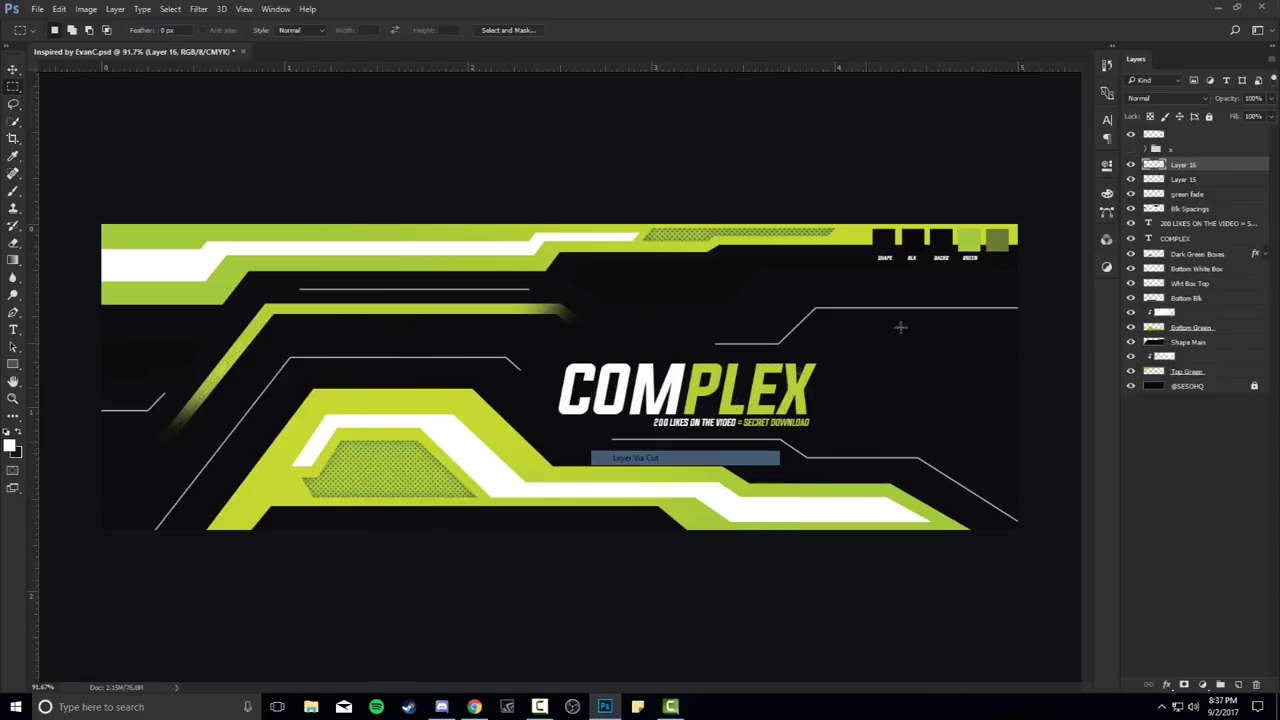
Give the cut line's layer a Color Overlay in the bright yellow-green sampled from the upper banner shape
double_click(1233, 168)
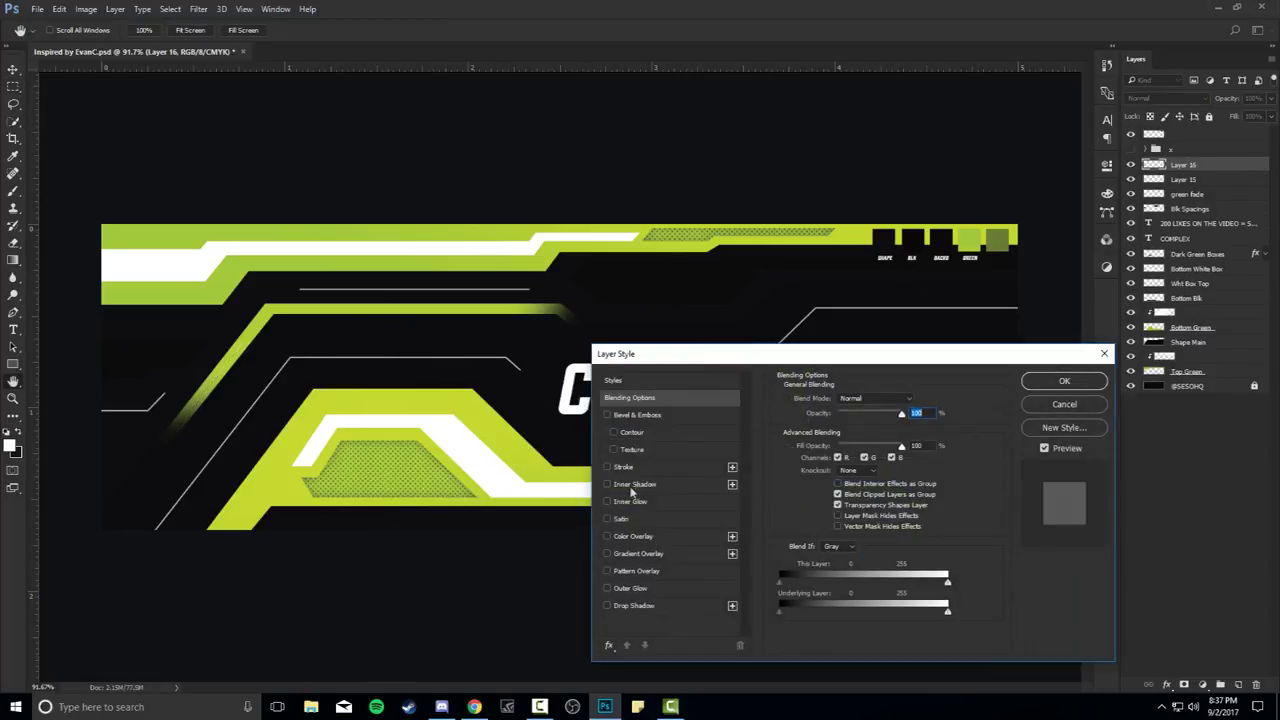
left_click(632, 537)
left_click(917, 400)
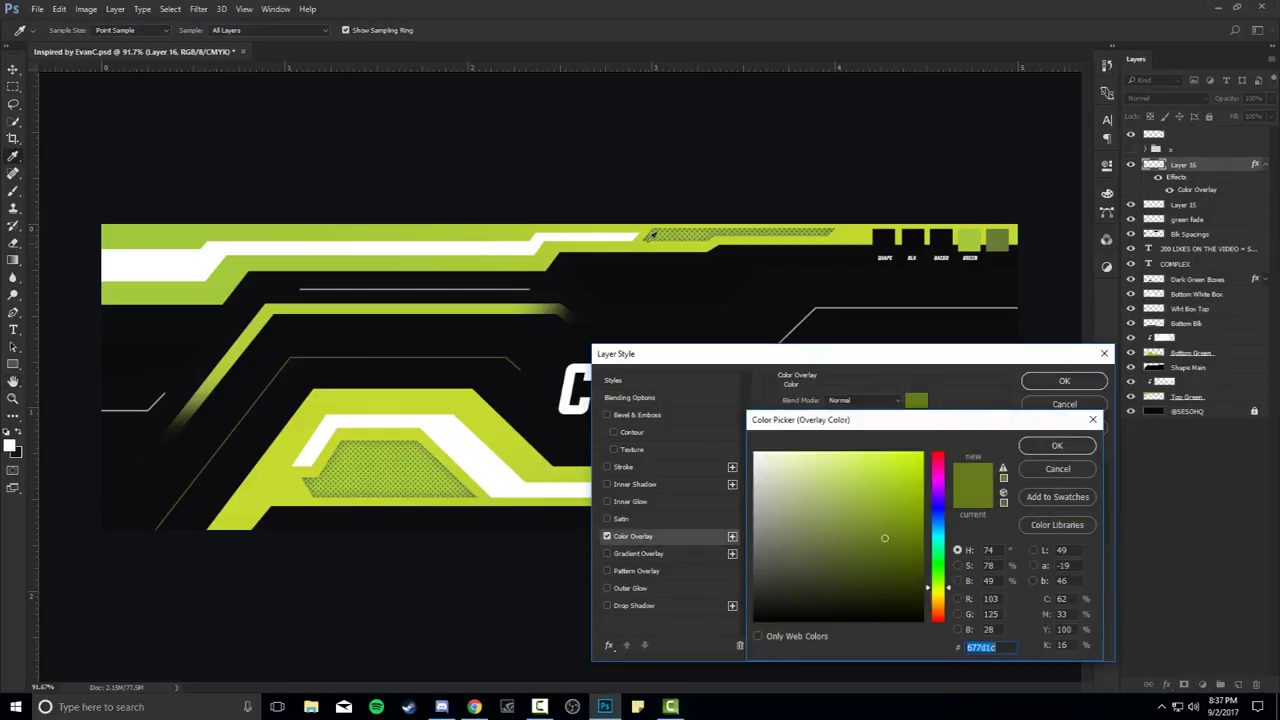
left_click(1057, 445)
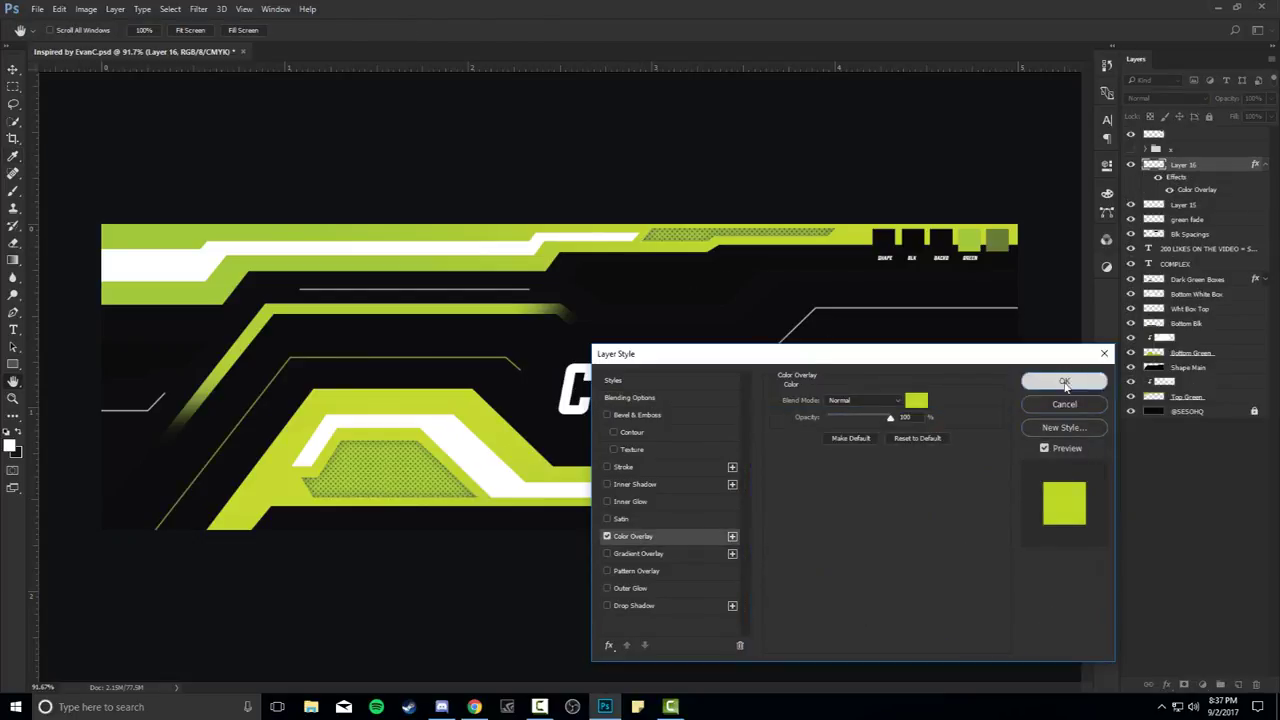
left_click(1064, 381)
left_click(1265, 164)
Rename the green line's layer as Green stroke
double_click(1185, 165)
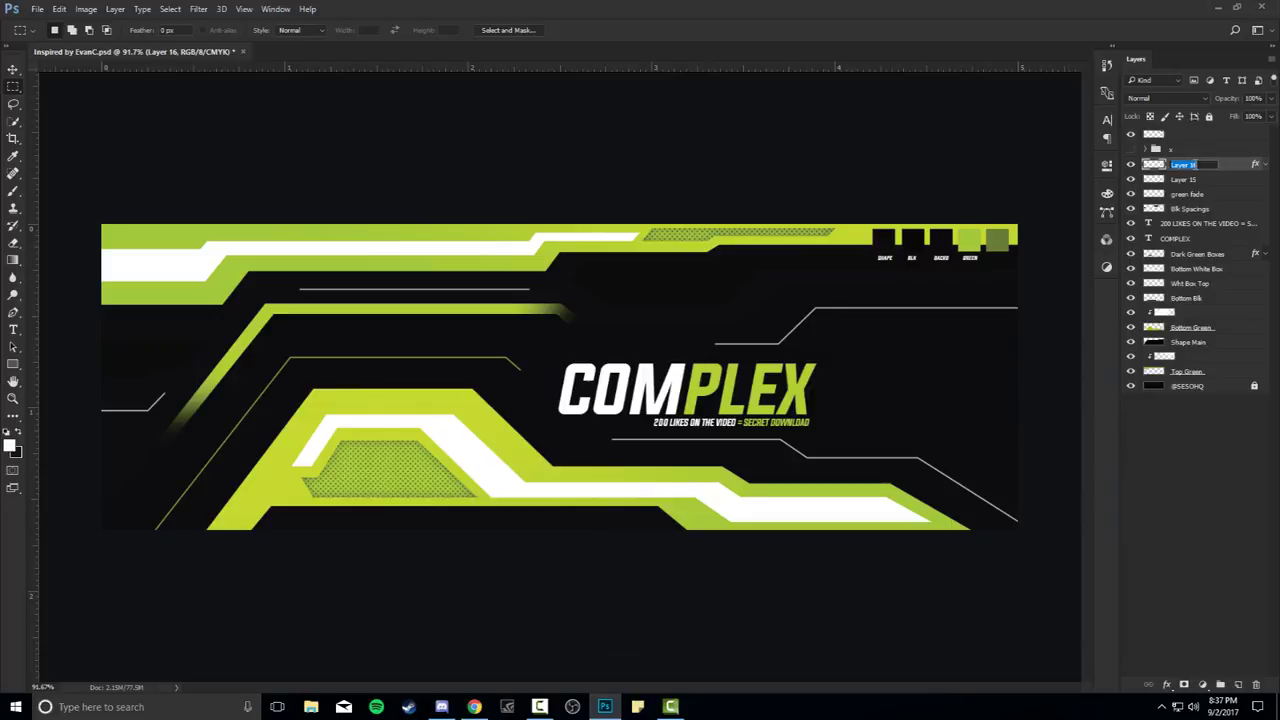
type("Green")
key("Return")
double_click(1189, 165)
type("stroke")
key("Return")
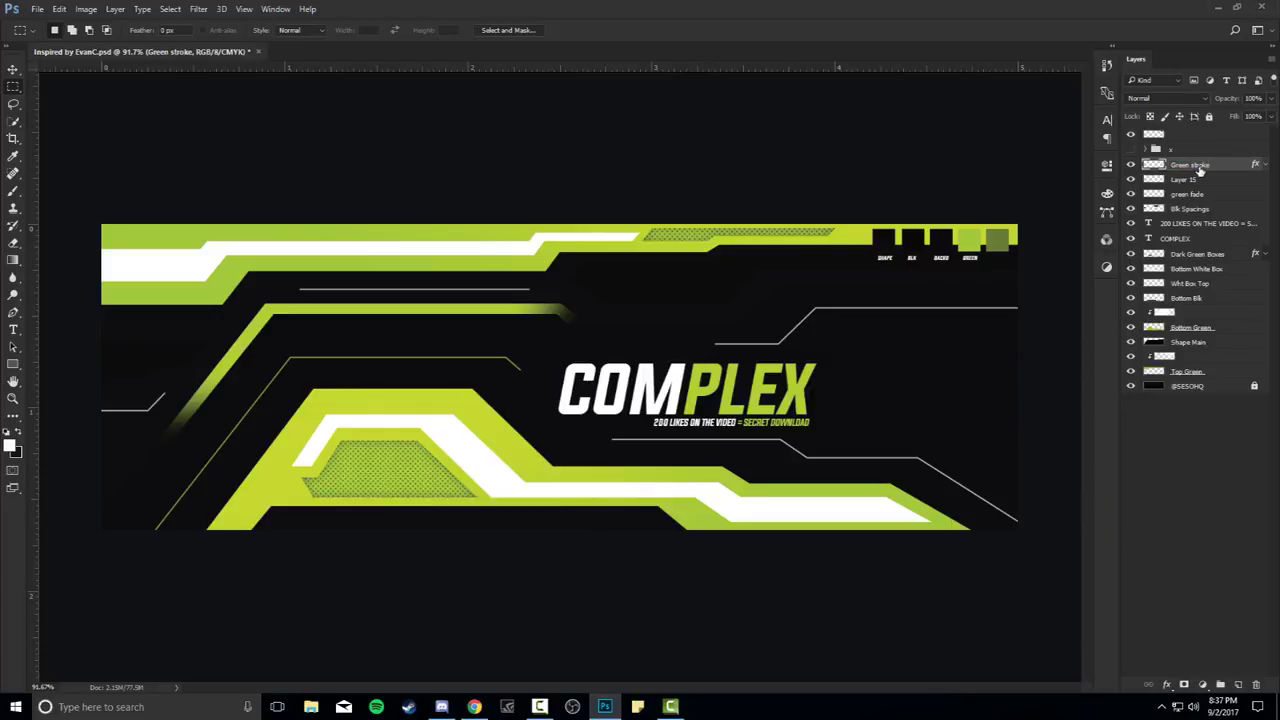
Rename the layer with the remaining white lines as White strokes
double_click(1185, 180)
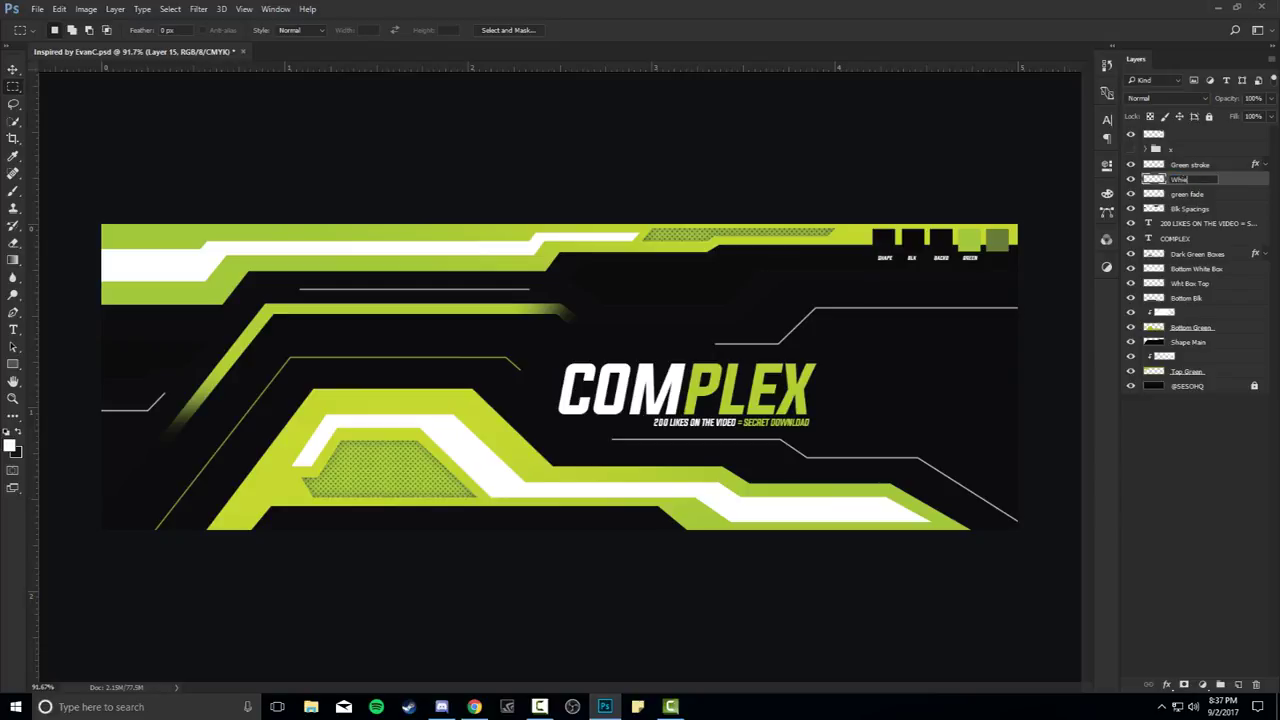
key("ctrl+a")
type("White strokes")
key("Return")
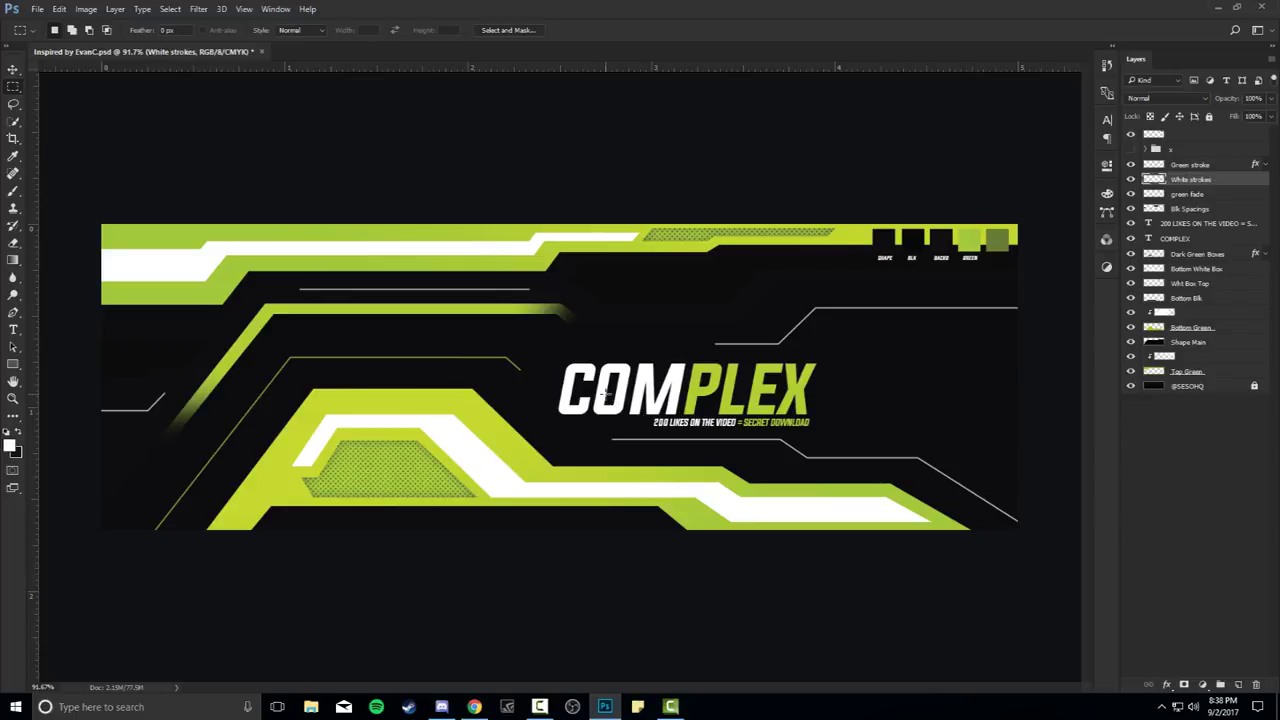
Draw a closed path around the stepped white line above PLEX and convert it to a selection
left_click_drag(667, 372, 722, 382)
key("p")
left_click(1044, 284)
left_click(787, 279)
left_click(719, 300)
left_click(652, 350)
left_click(847, 399)
left_click(983, 396)
left_click(1066, 330)
left_click(1047, 285)
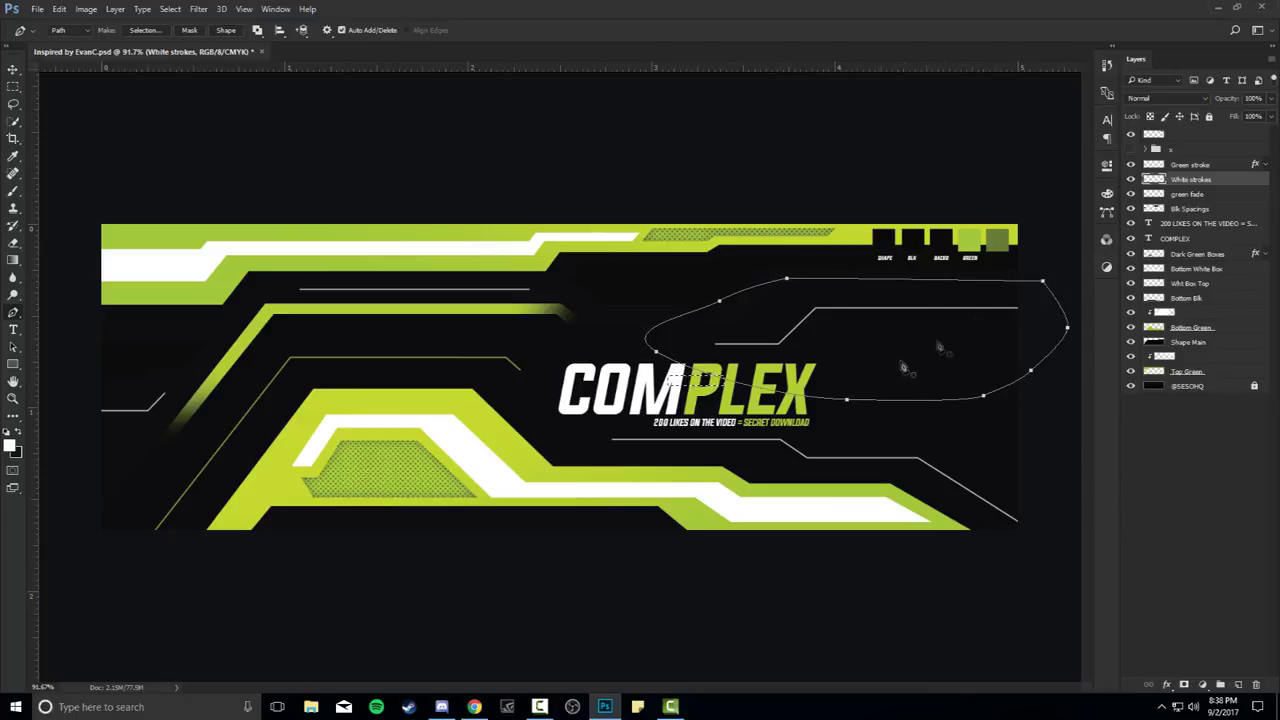
right_click(912, 352)
left_click(975, 413)
left_click(714, 206)
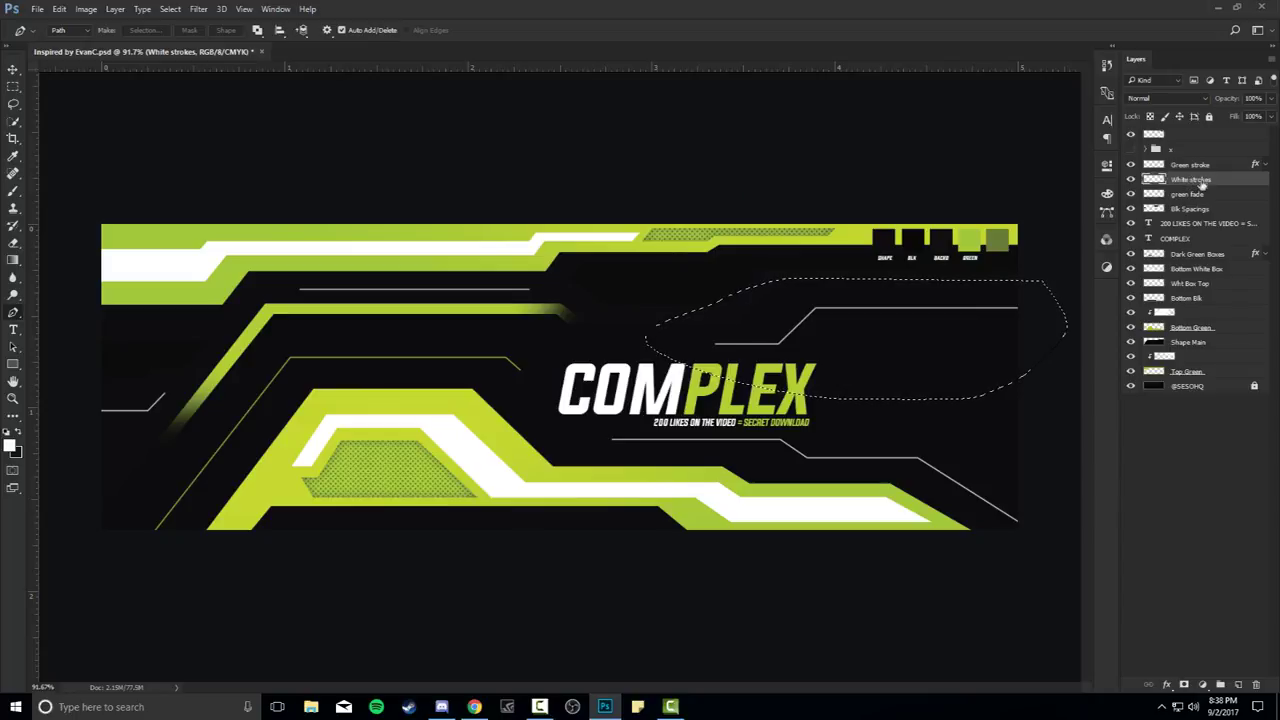
Cut the selected stepped line above PLEX from White strokes onto its own layer
key("m")
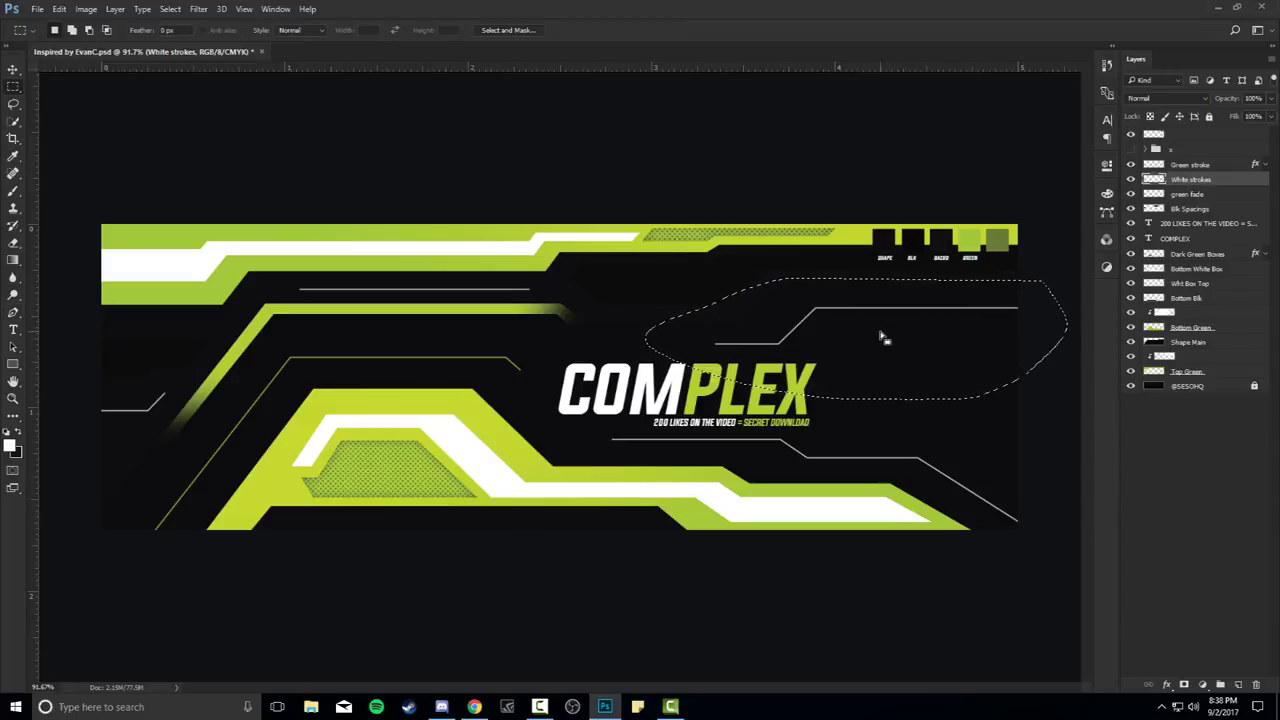
right_click(878, 334)
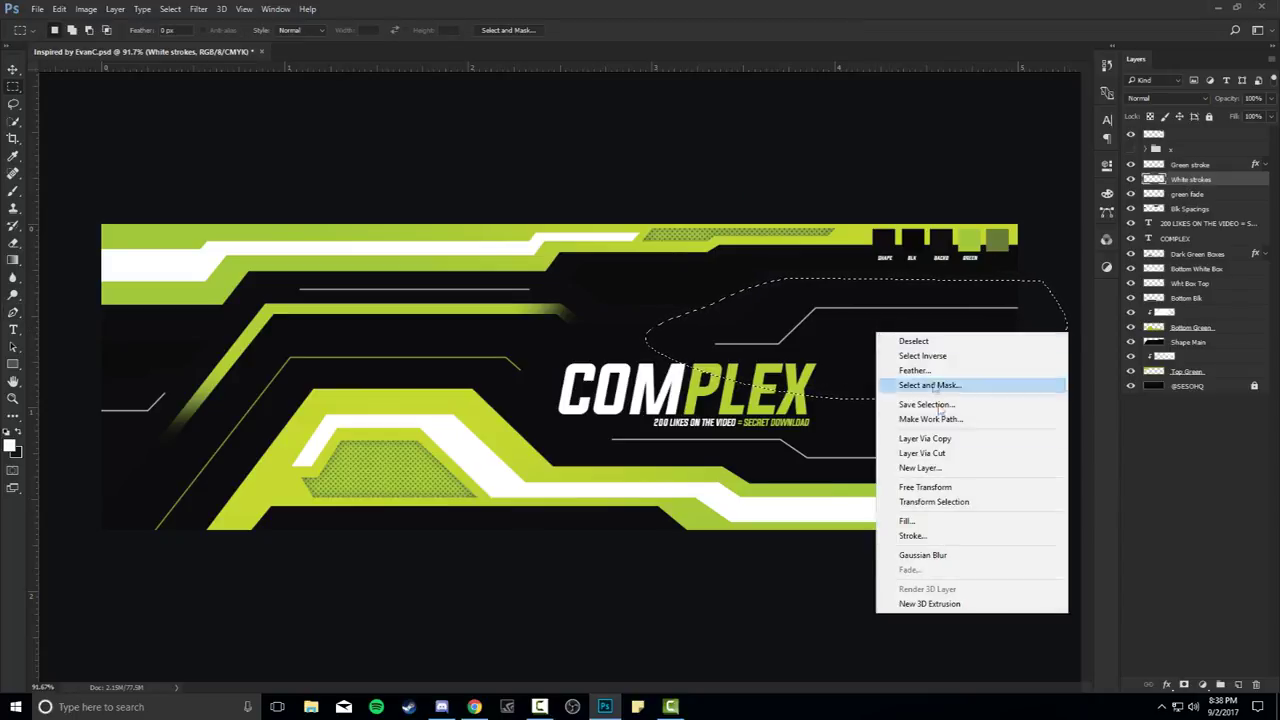
left_click(922, 453)
Apply a bright green #bdd925 Color Overlay to the stepped line's layer
double_click(1216, 186)
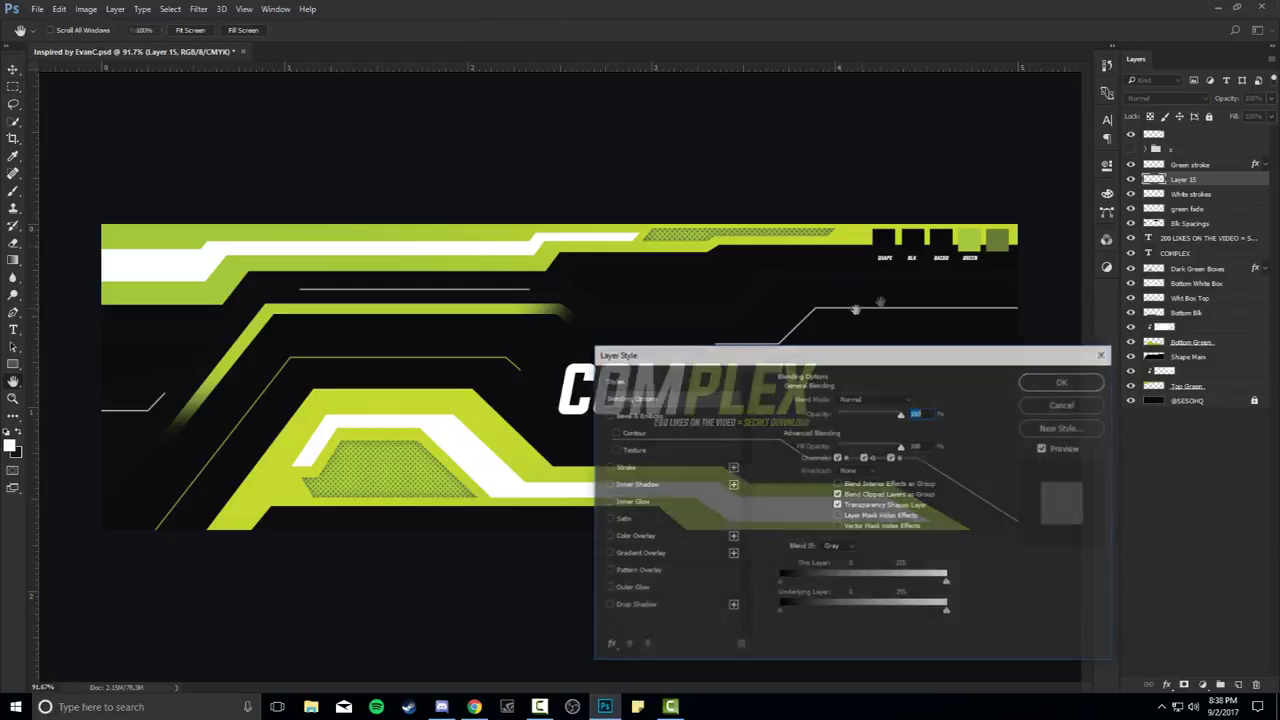
left_click(640, 536)
left_click(917, 401)
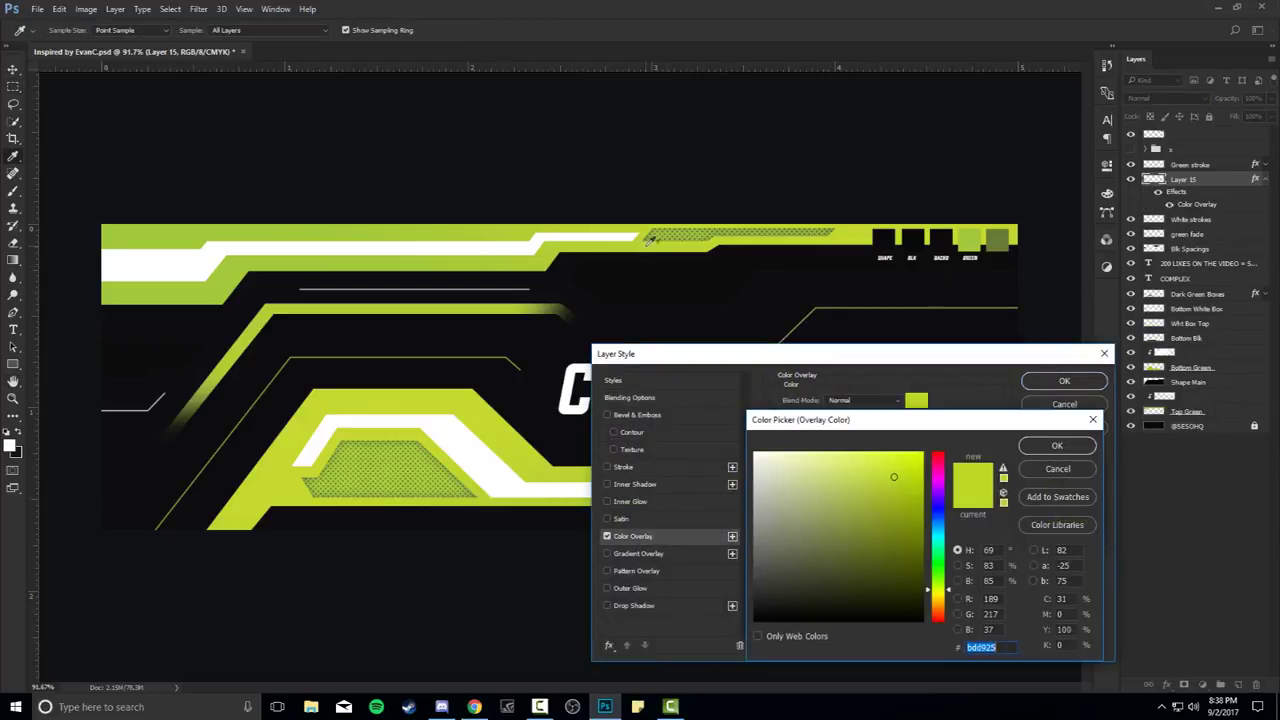
left_click(1056, 446)
left_click(1062, 381)
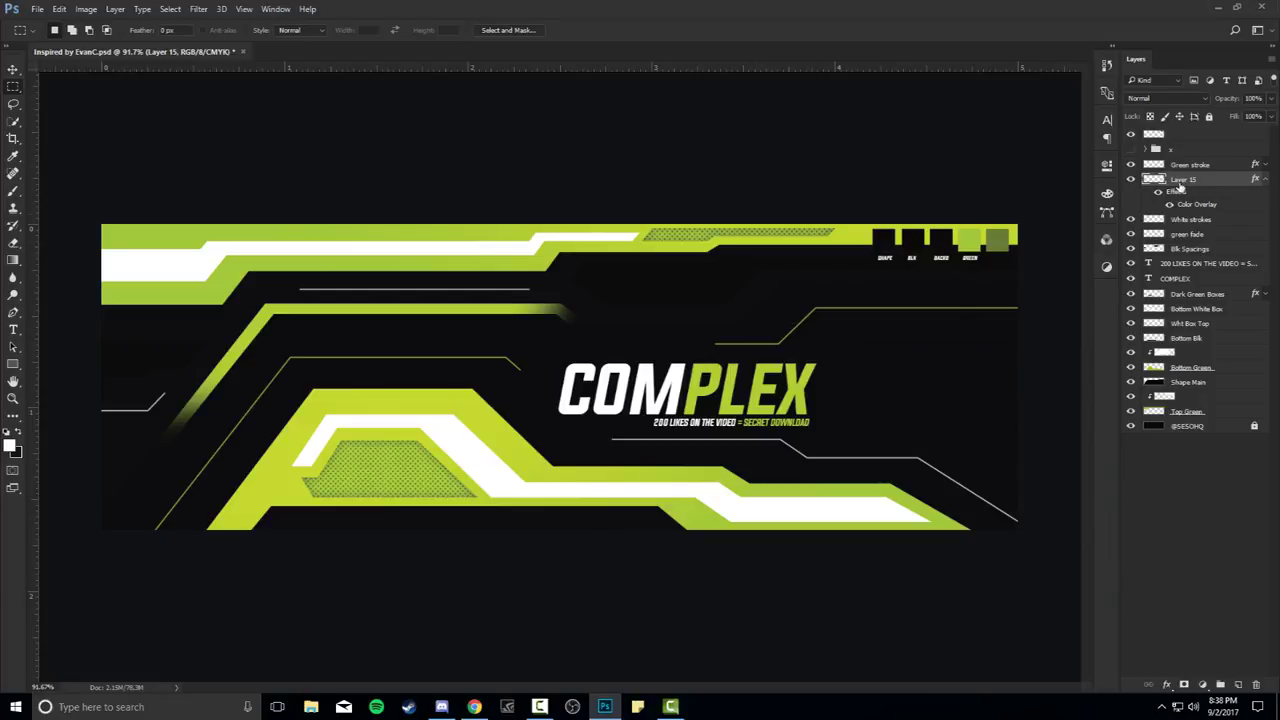
left_click(1266, 186)
Rename the stepped green line's layer as Green Stroke 2
double_click(1183, 179)
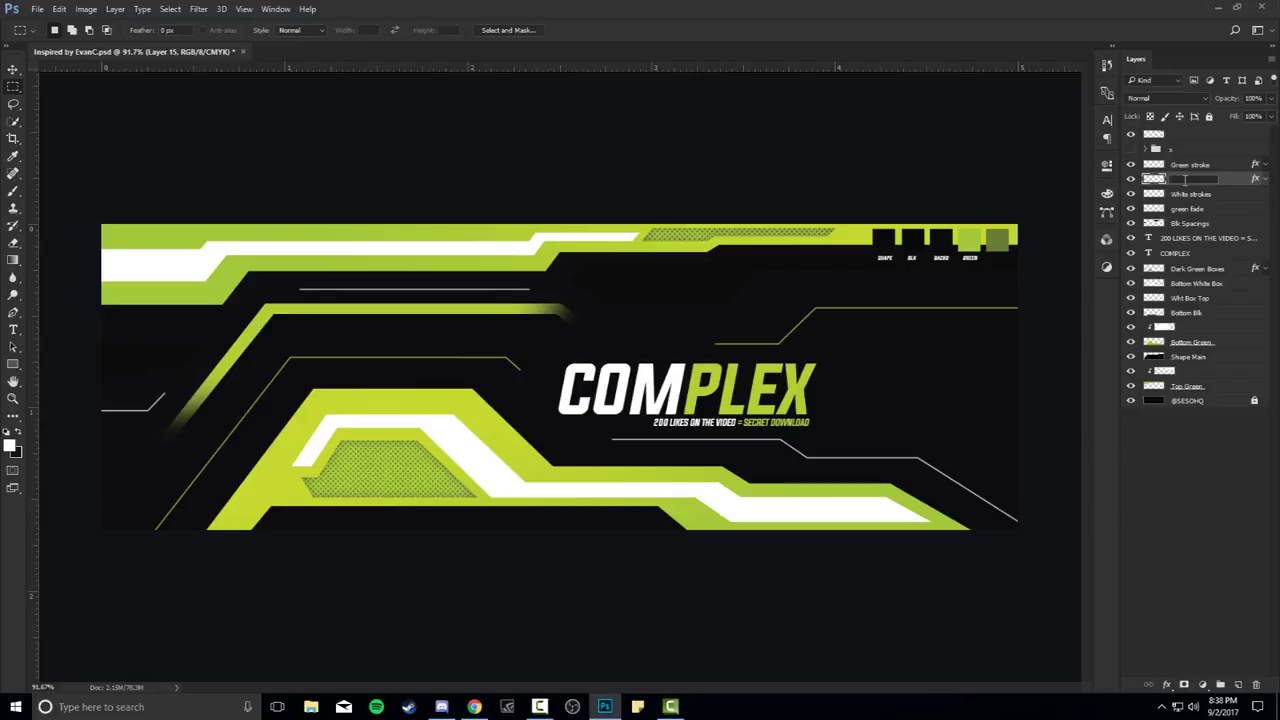
key("Return")
key("v")
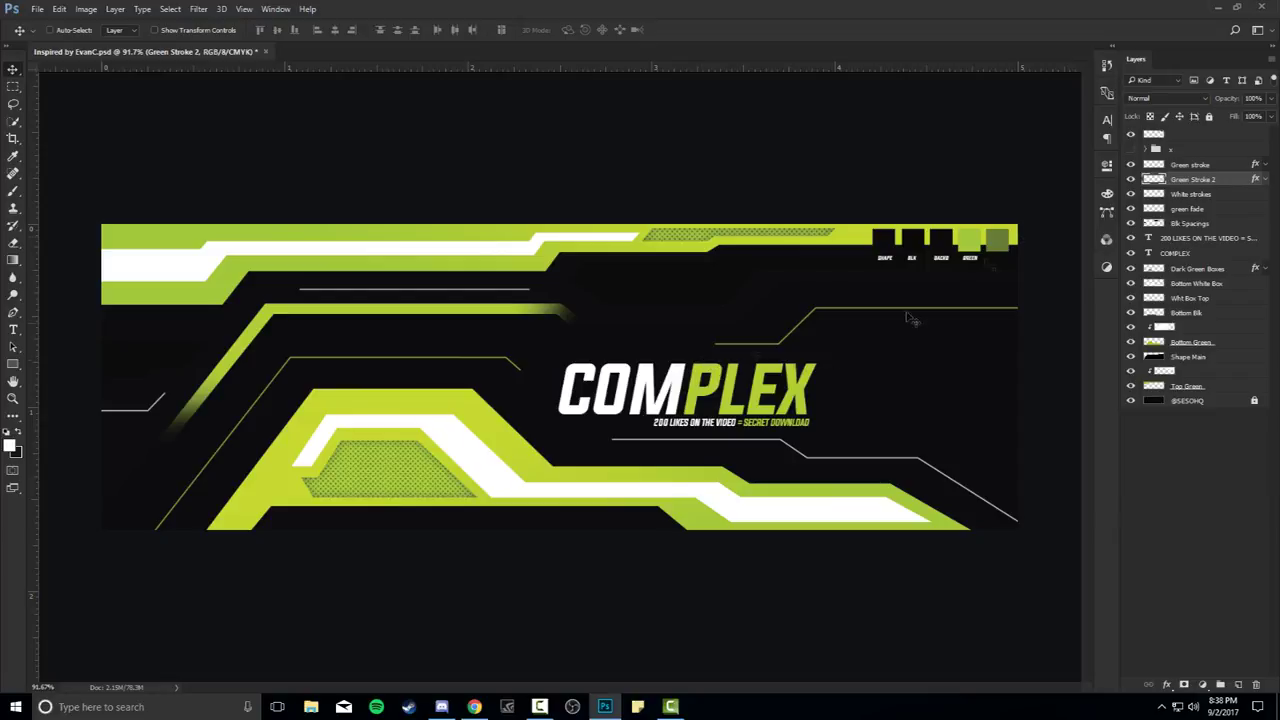
On a new layer above Green stroke, draw a closed angular band path along the white line right of the title's tagline
left_click(1181, 166)
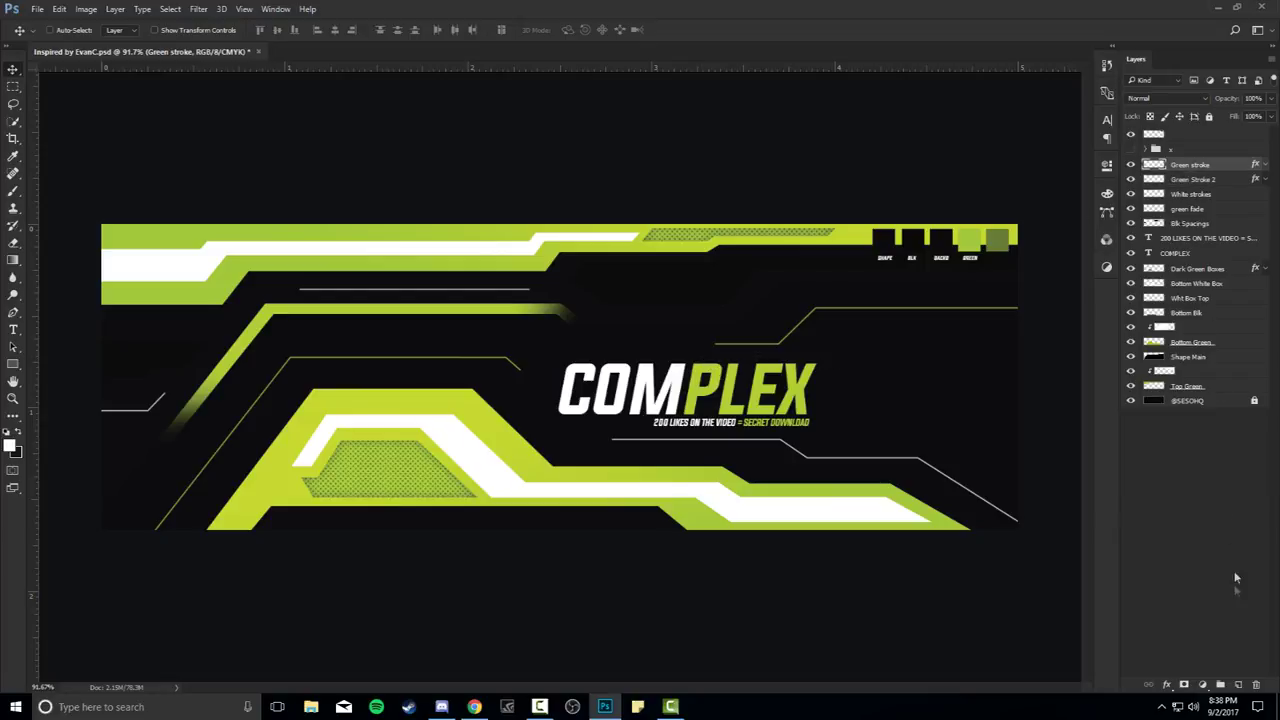
left_click(1238, 683)
key("p")
scroll(1010, 530, "up", 3)
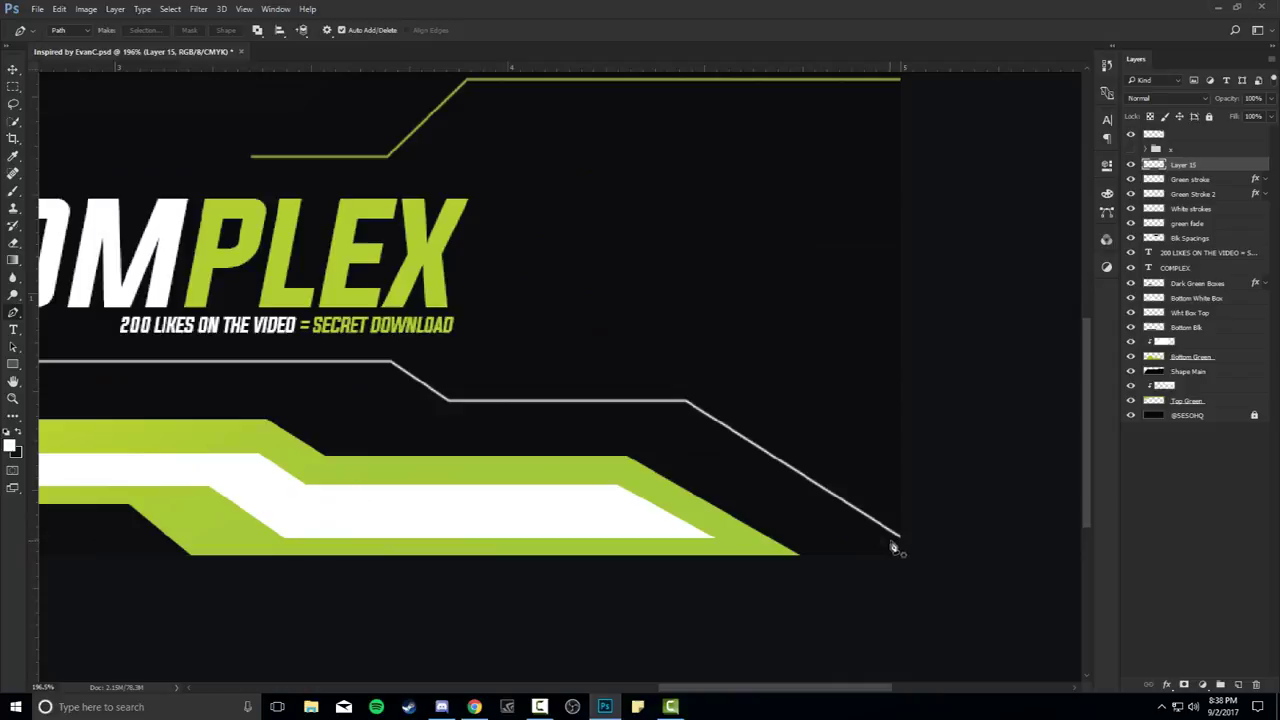
left_click(904, 536)
left_click(688, 403)
left_click(530, 402)
left_click(556, 371)
left_click(690, 373)
key("ctrl+z")
left_click(708, 371)
left_click(946, 522)
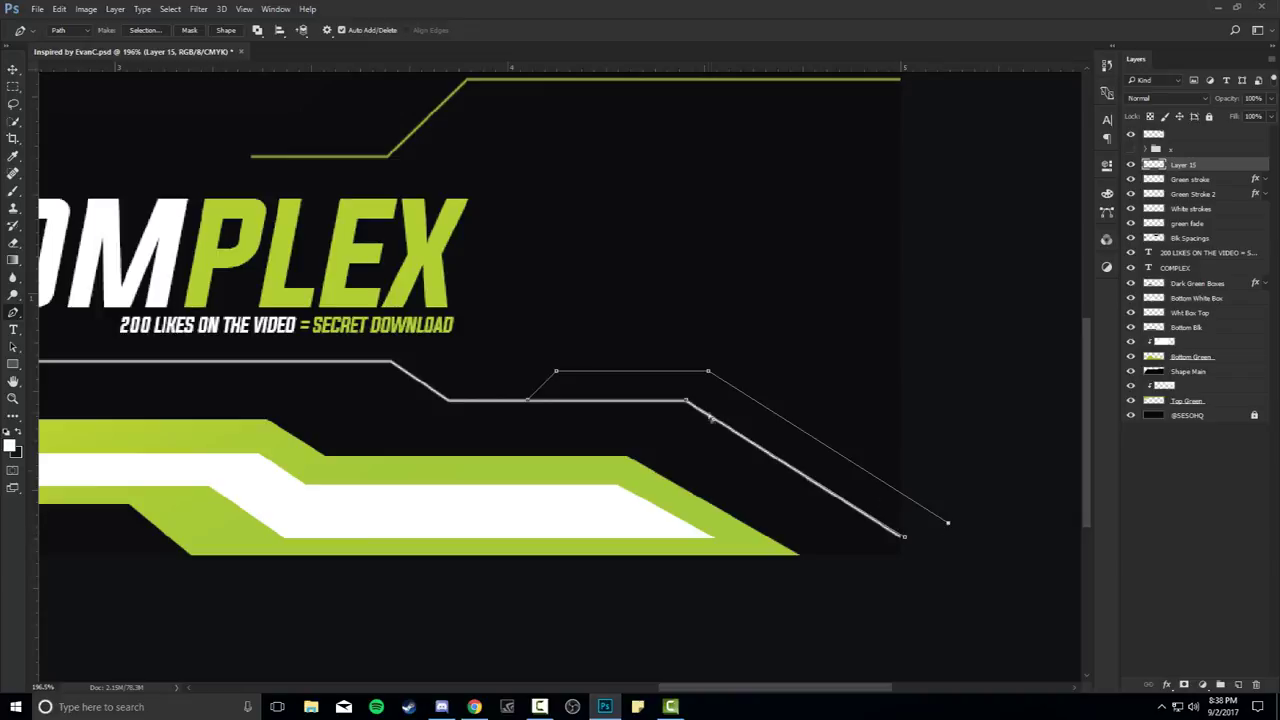
left_click(905, 541)
Fill the angular band path with white at 100% opacity and delete the path
scroll(734, 423, "down", 3)
right_click(671, 337)
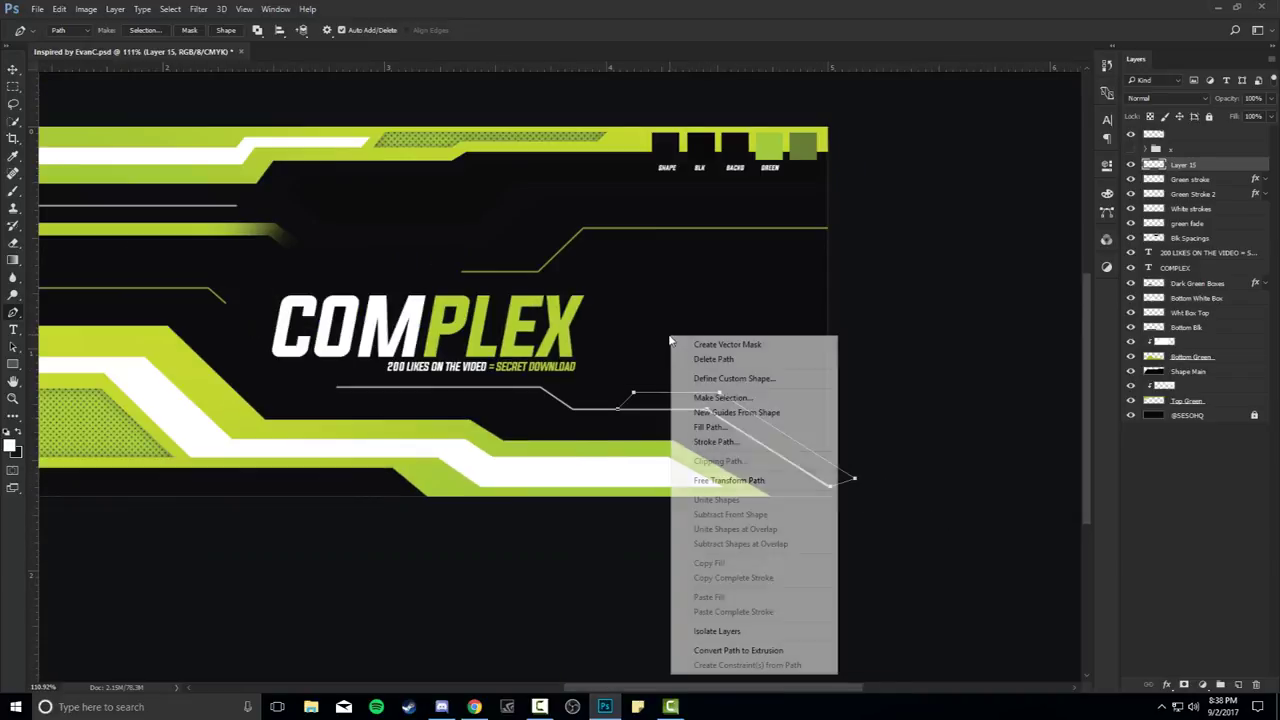
left_click(722, 427)
left_click(650, 197)
left_click(630, 226)
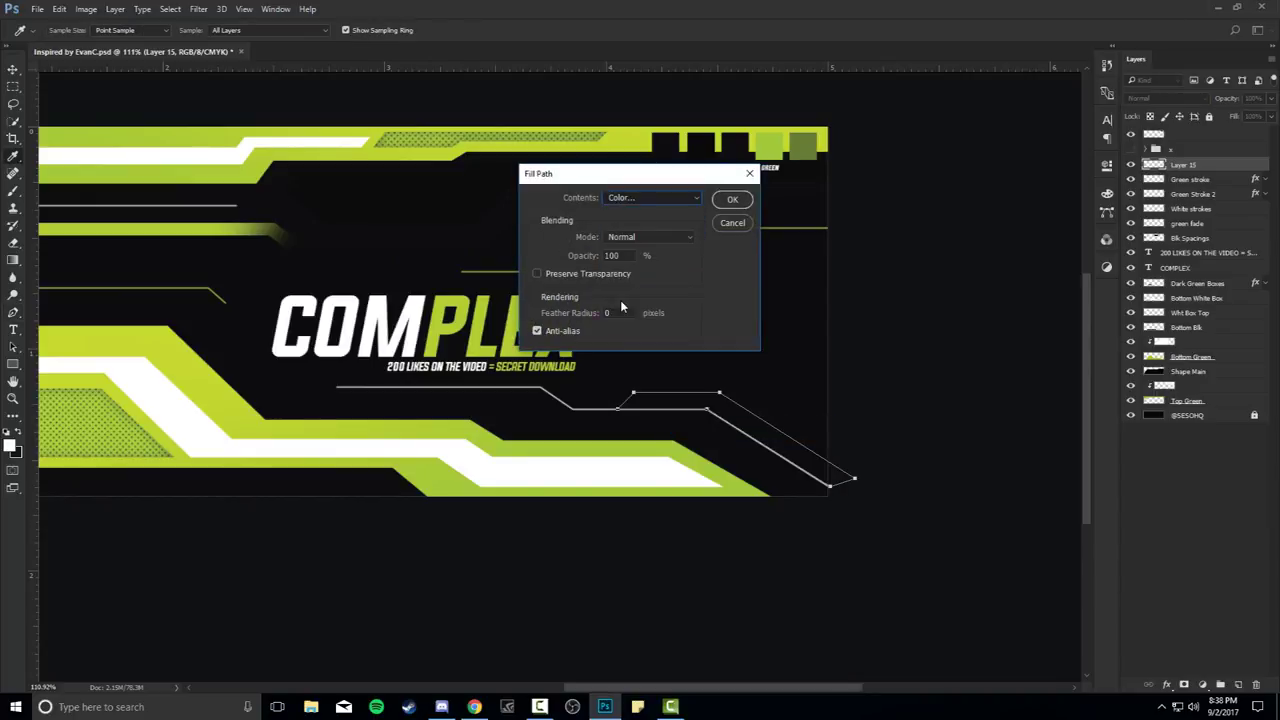
left_click(732, 199)
right_click(730, 246)
left_click(790, 272)
Fade both ends of the white angular band with a large soft eraser
key("e")
left_click_drag(667, 361, 674, 362)
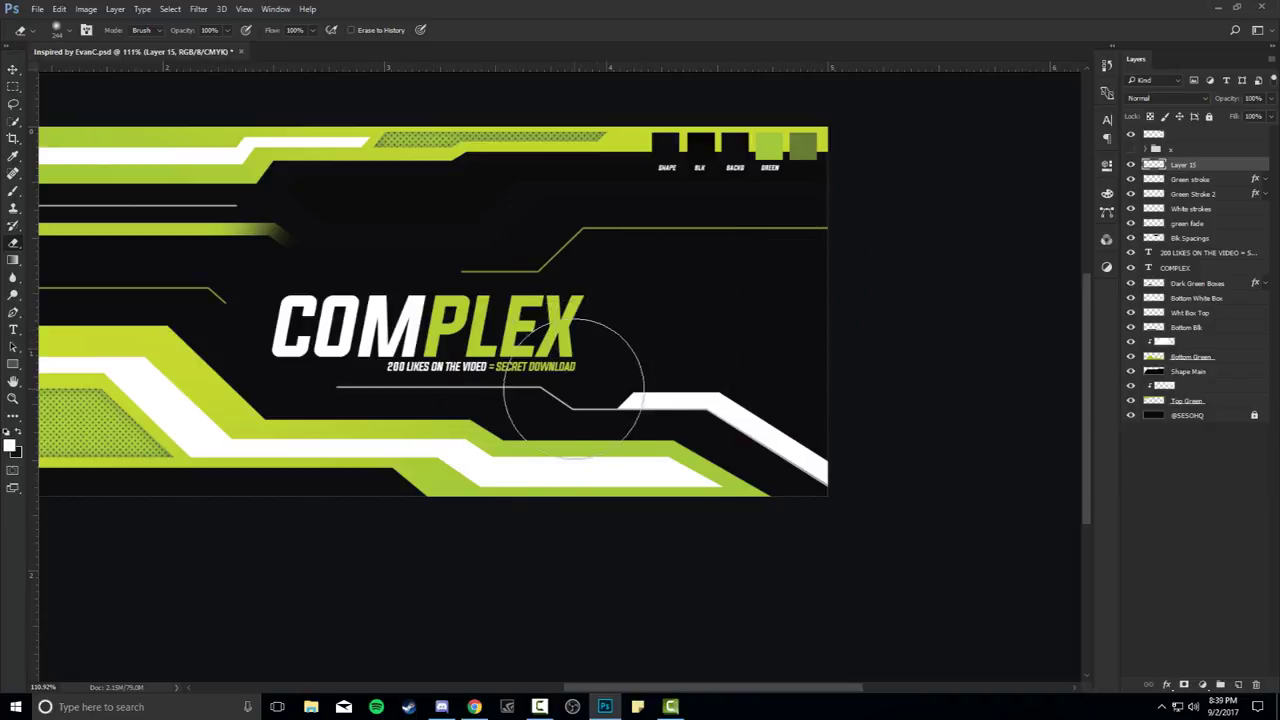
mouse_move(646, 457)
left_mouse_down()
mouse_move(686, 423)
mouse_move(808, 508)
left_mouse_up()
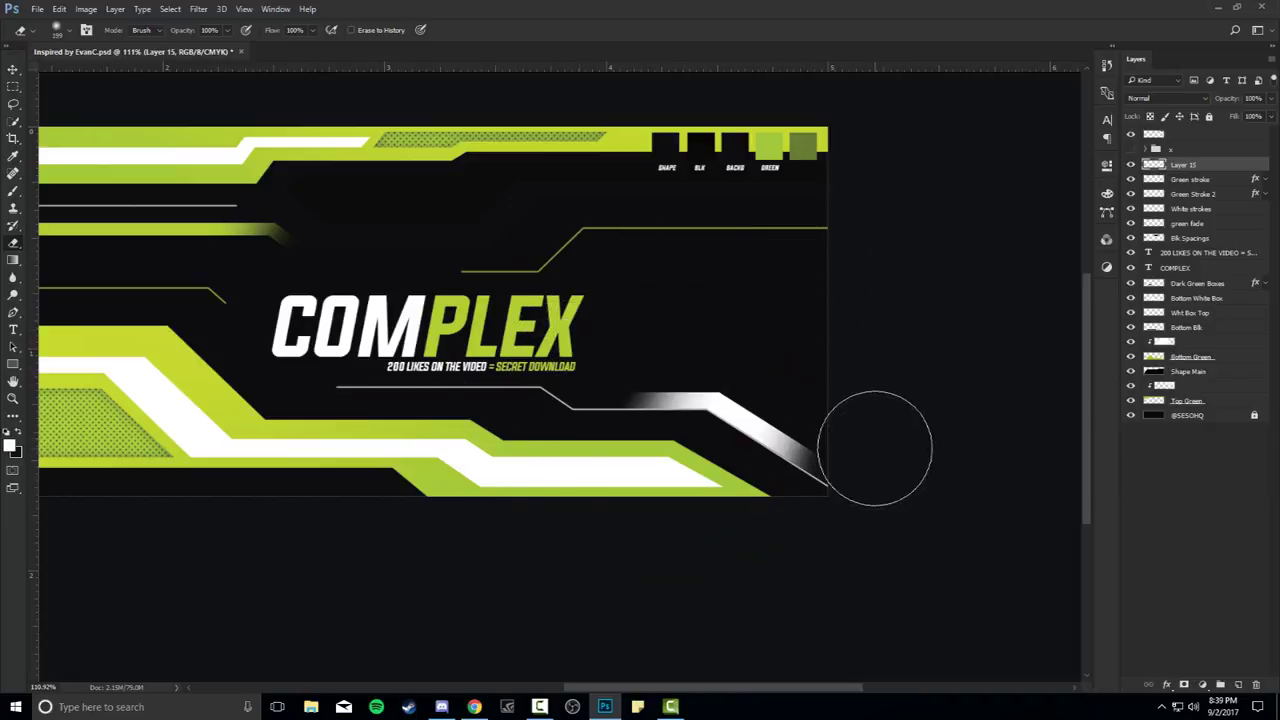
key("v")
scroll(803, 433, "down", 3)
scroll(848, 454, "up", 1)
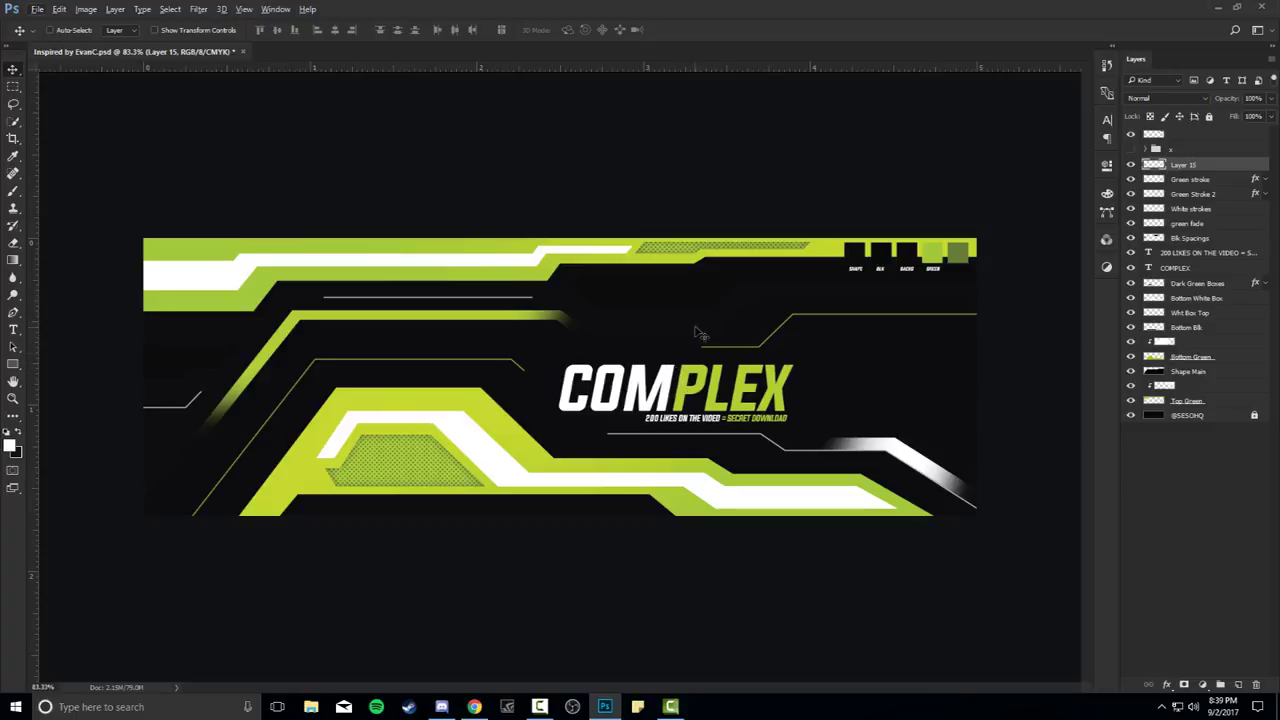
On a new layer, draw a small closed parallelogram path just below the top green band, right of its step
left_click(1238, 684)
key("p")
scroll(742, 296, "up", 3)
scroll(742, 296, "up", 2)
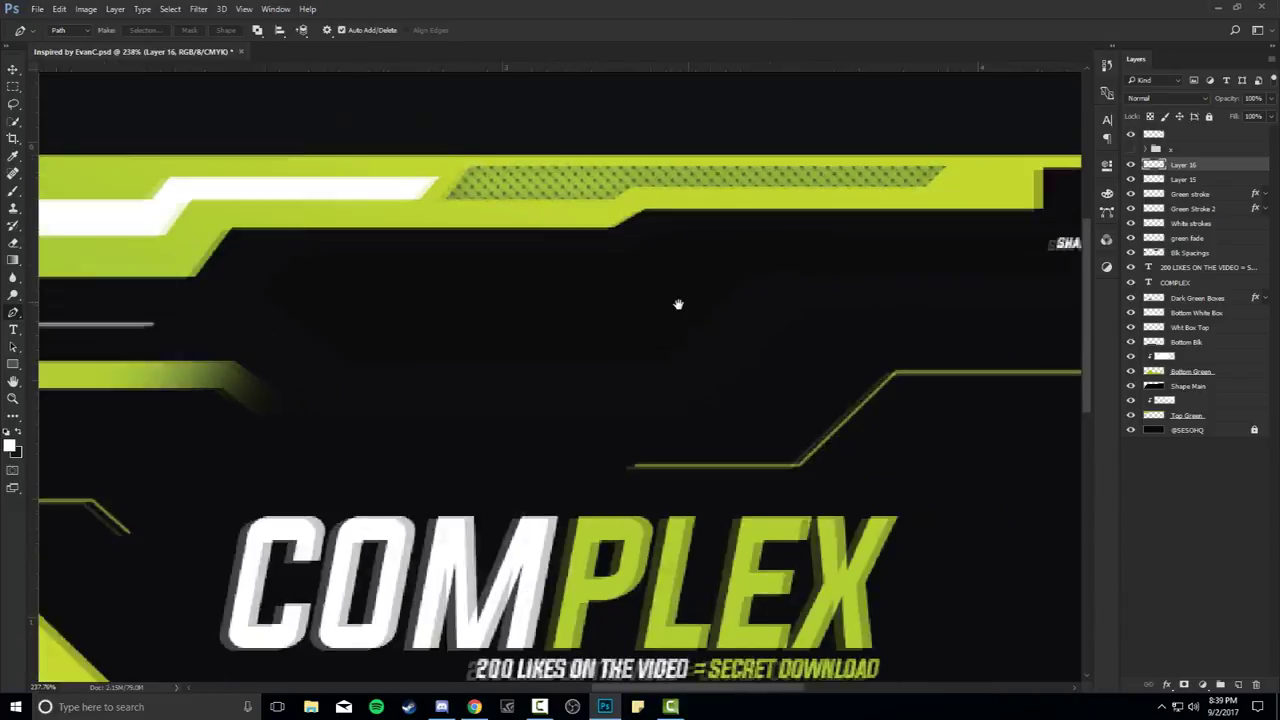
left_click(760, 250)
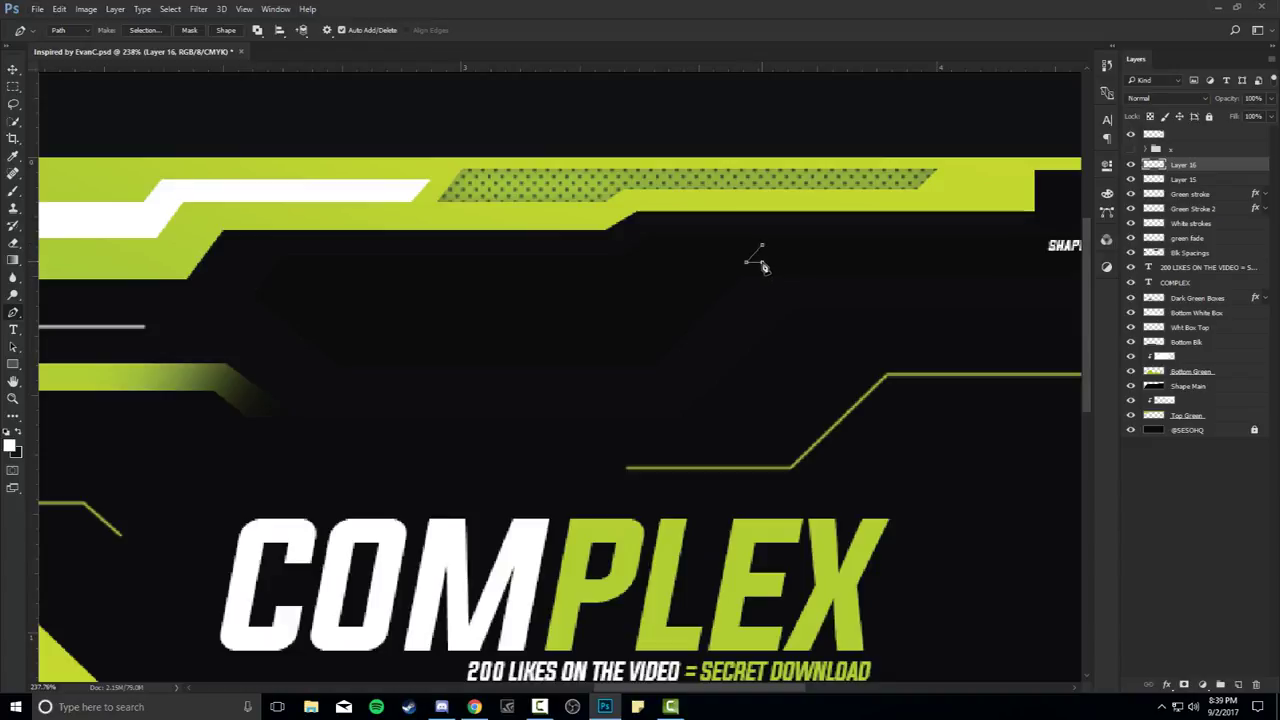
scroll(775, 255, "up", 3)
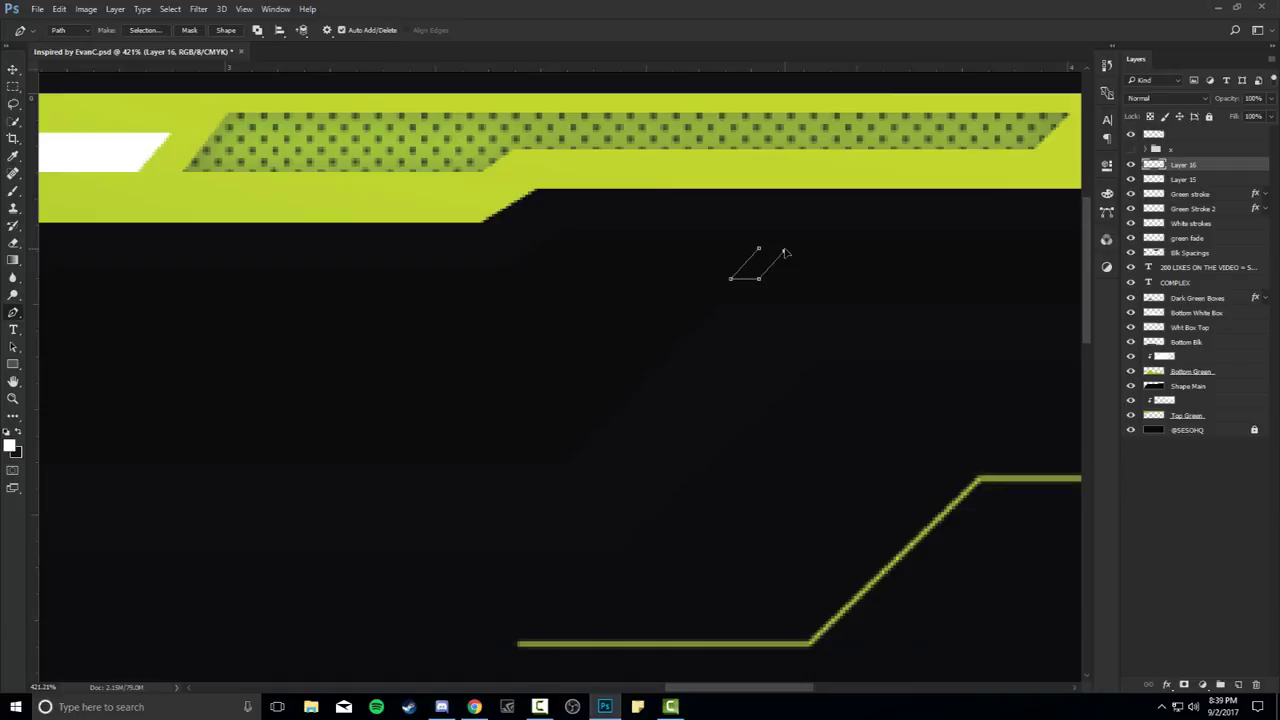
left_click(785, 253)
Fill the small parallelogram path with the bright green sampled from the top band and delete the path
scroll(797, 270, "down", 3)
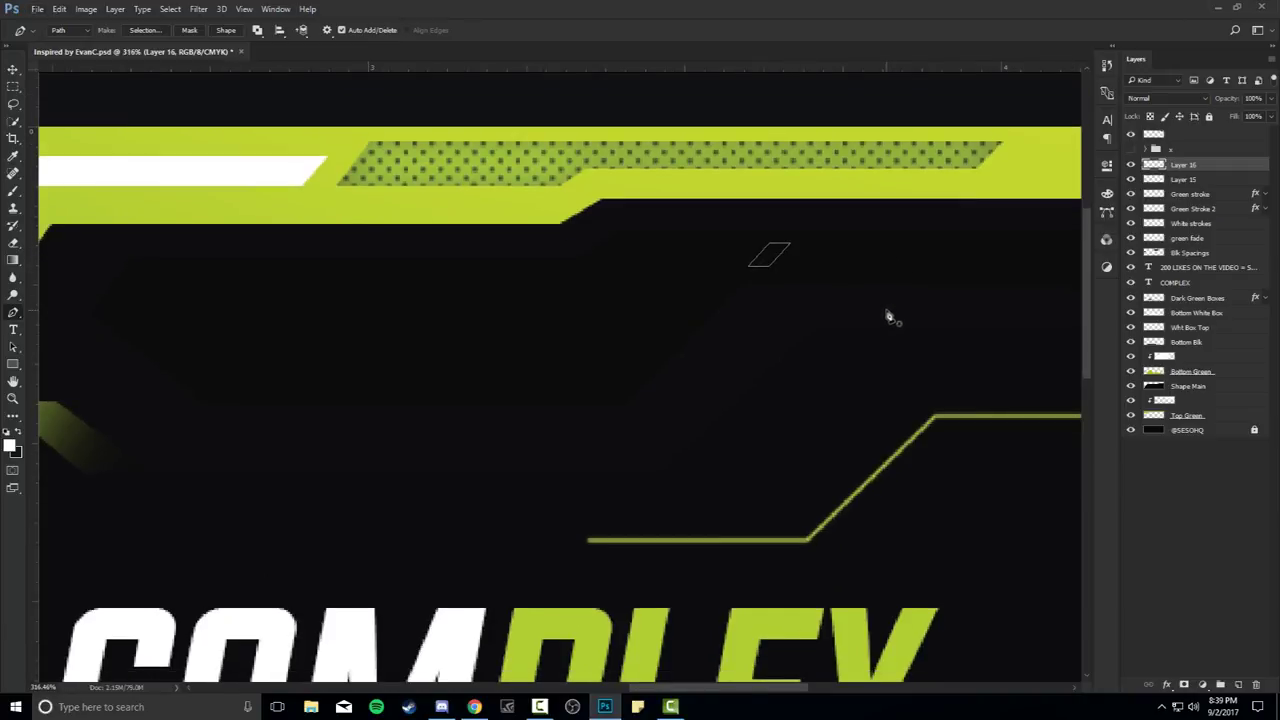
right_click(895, 297)
left_click(930, 380)
left_click(652, 198)
left_click(632, 227)
left_click(906, 194)
left_click(1052, 443)
left_click(732, 199)
right_click(864, 265)
left_click(893, 289)
Duplicate the green slash just to its right and turn the copy white with Hue/Saturation Lightness +100
key("v")
left_click_drag(806, 279, 838, 288)
key("ctrl+u")
key("Tab")
key("Tab")
key("shift+Up")
key("shift+Up")
key("shift+Up")
key("shift+Up")
key("shift+Up")
key("shift+Up")
key("shift+Up")
key("shift+Up")
key("shift+Up")
key("shift+Up")
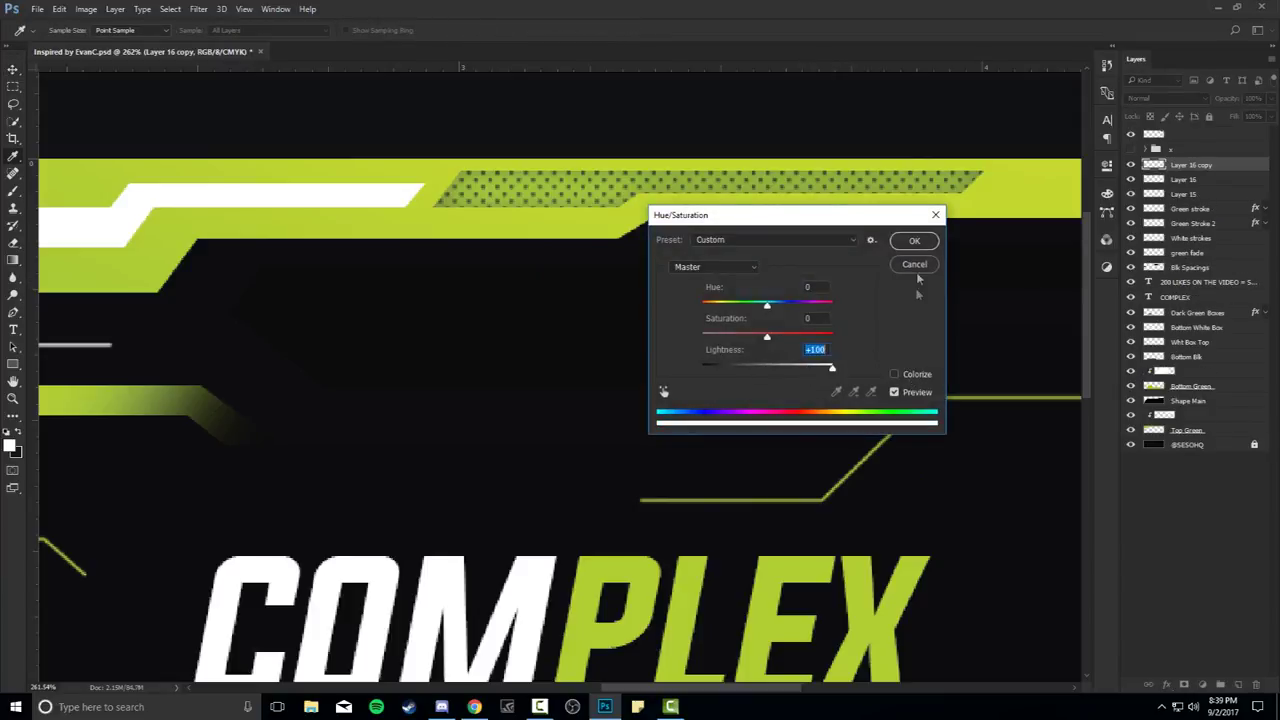
left_click(914, 244)
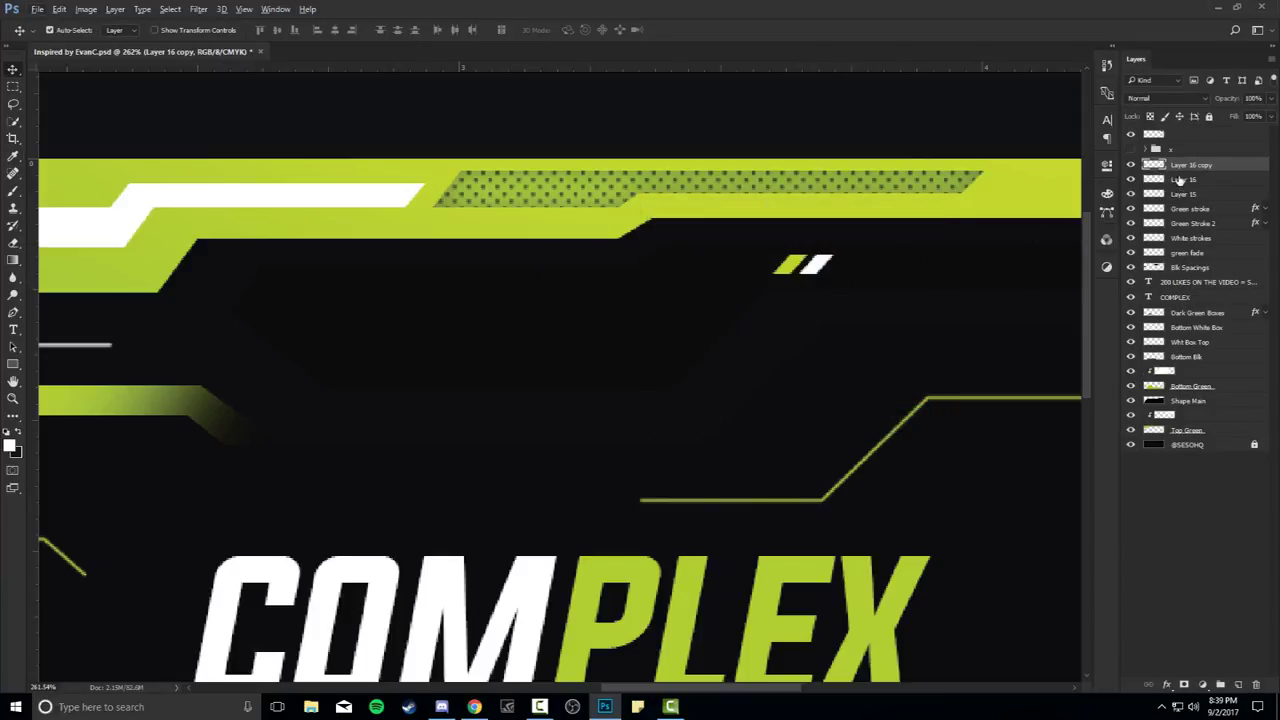
Duplicate the green and white slash pair repeatedly to the right, overlapping some copies, to build a dashed row with gaps
left_click(1182, 179, "shift")
left_click_drag(800, 279, 852, 277)
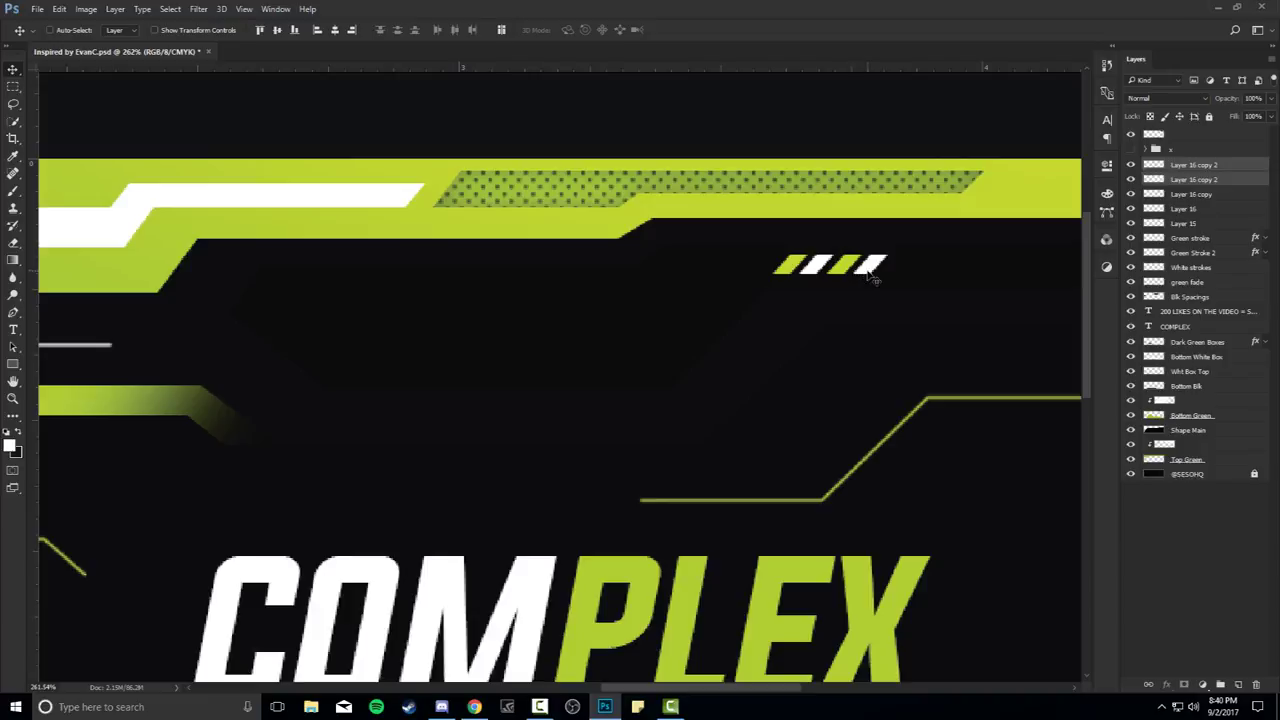
scroll(858, 290, "down", 2)
scroll(867, 304, "down", 3)
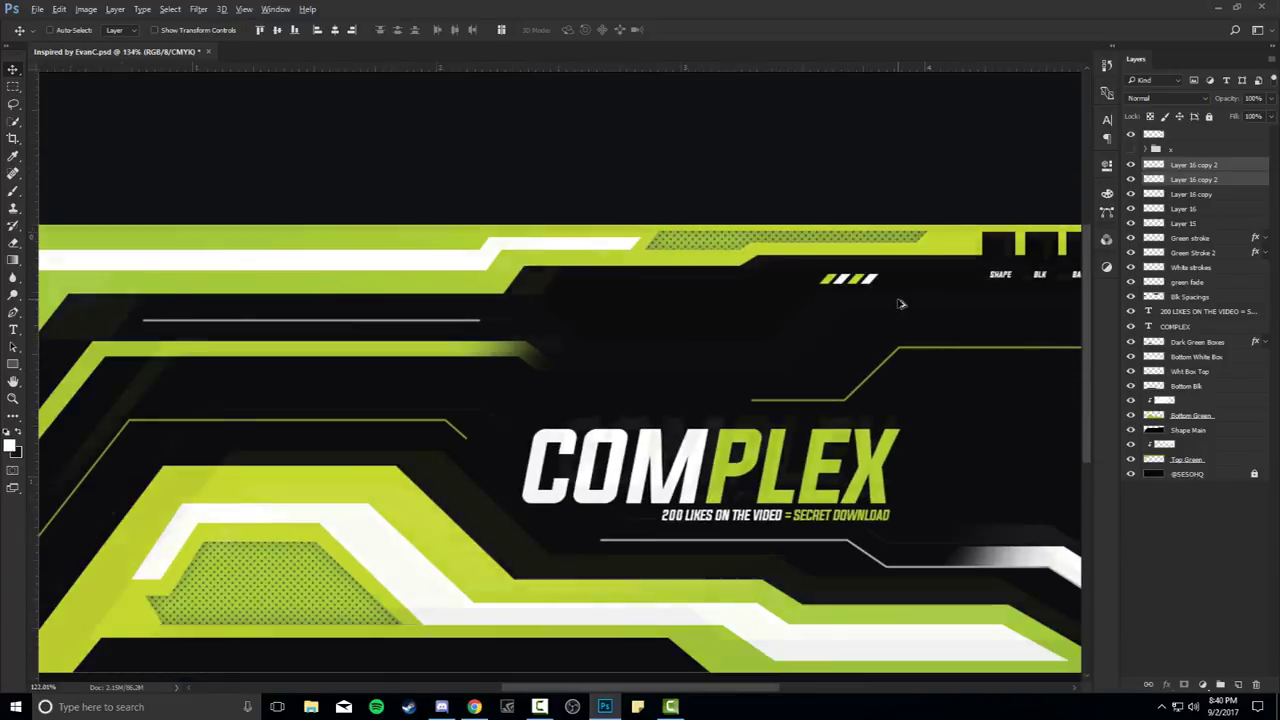
scroll(712, 271, "up", 2)
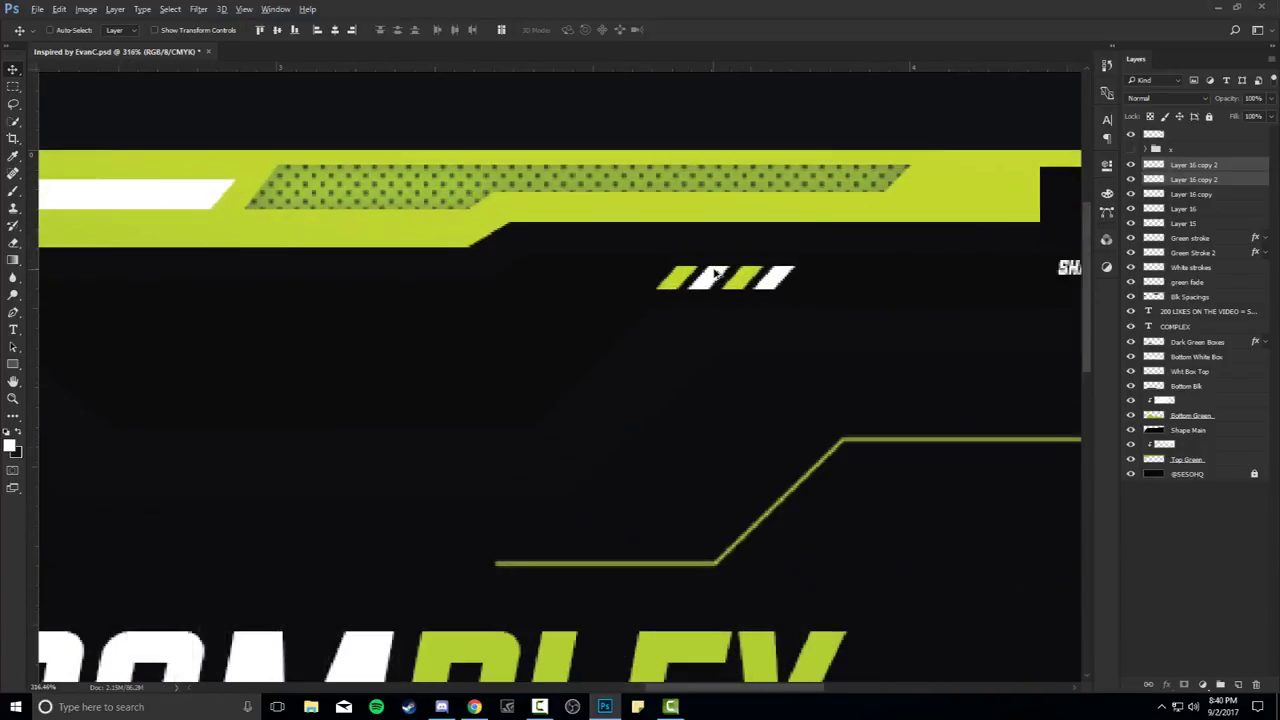
left_click_drag(745, 278, 806, 277)
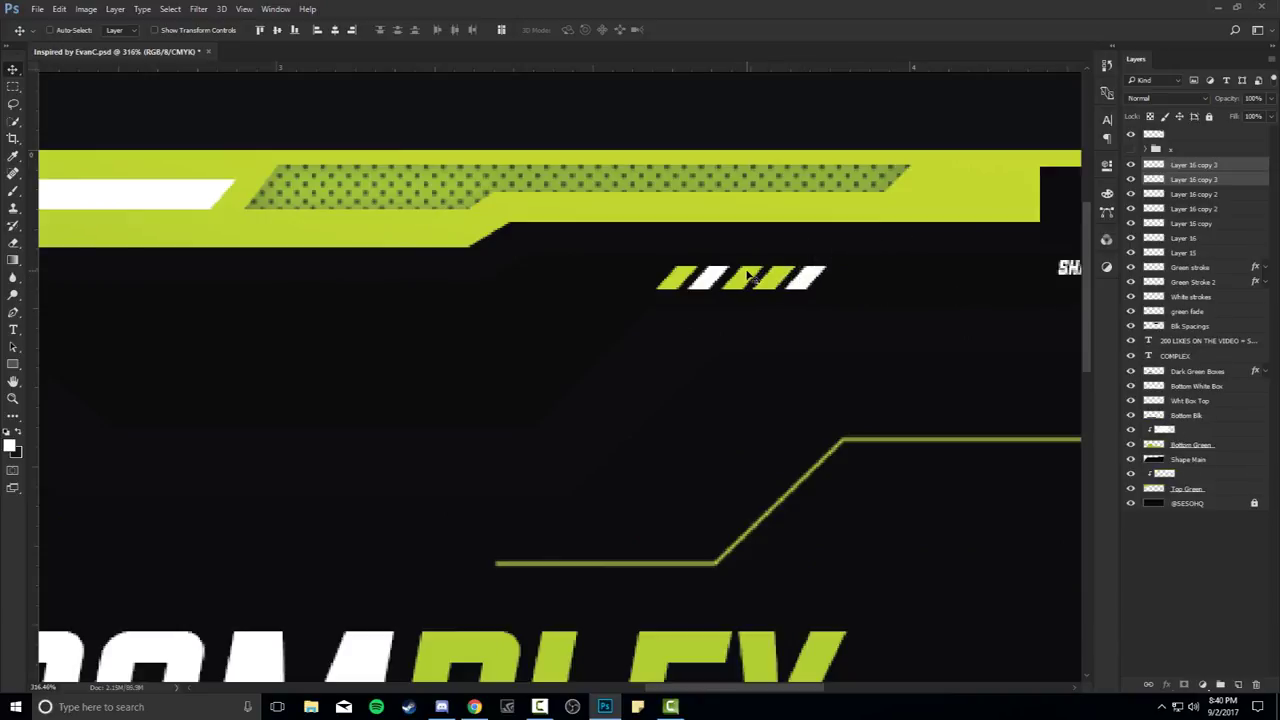
left_click_drag(762, 278, 842, 277)
left_click_drag(940, 283, 812, 268)
scroll(860, 278, "down", 3)
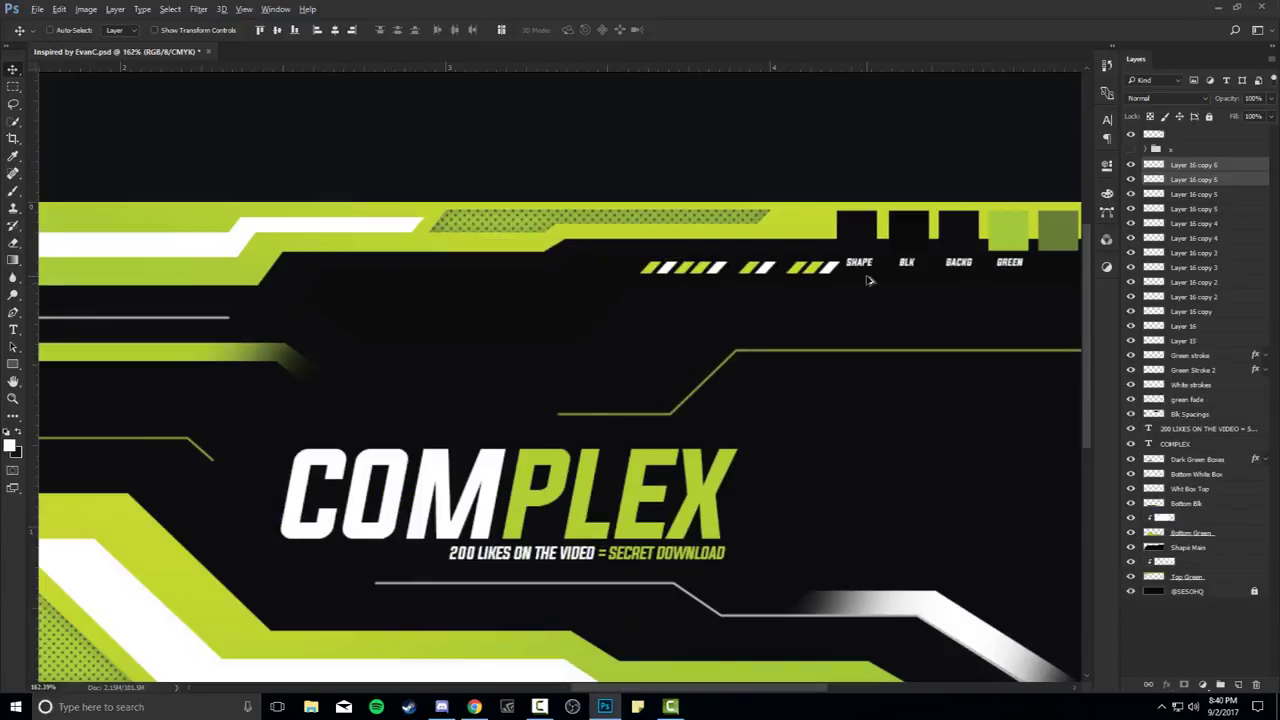
Merge all the slash layers from Layer 16 through the topmost Layer 16 copy 6 into one layer
scroll(868, 280, "down", 3)
left_click(1202, 165)
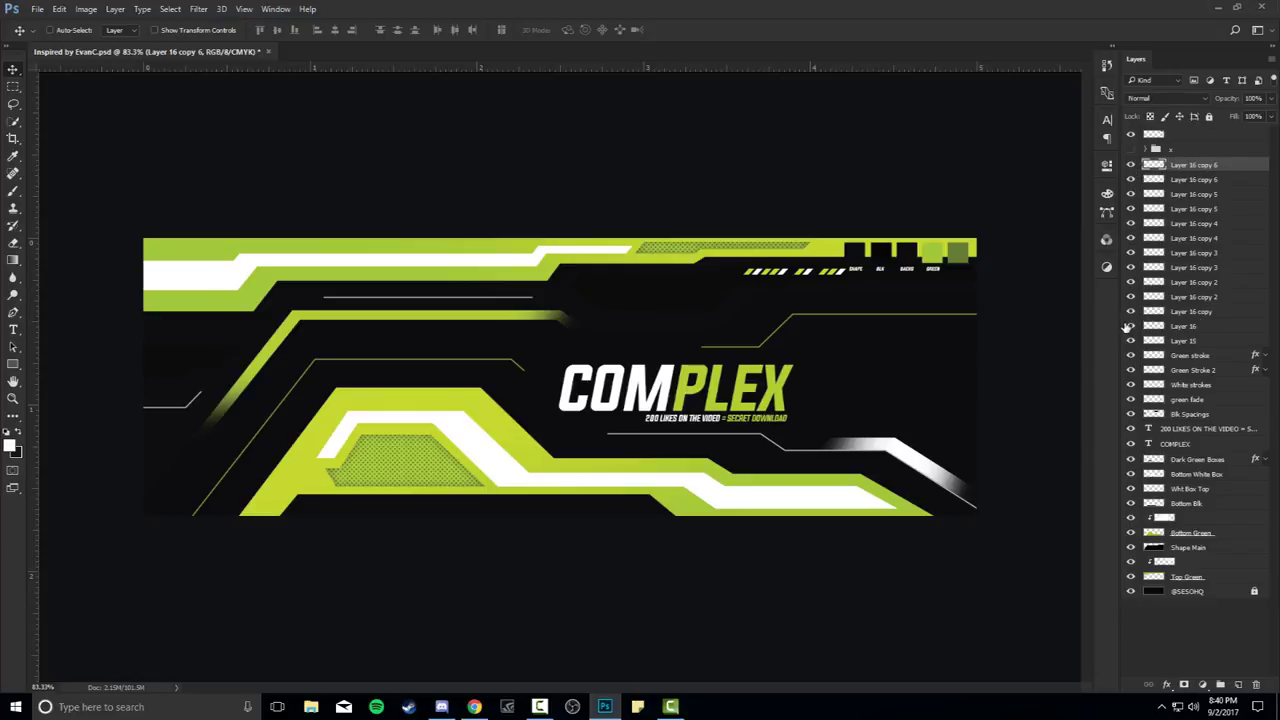
left_click(1214, 328, "shift")
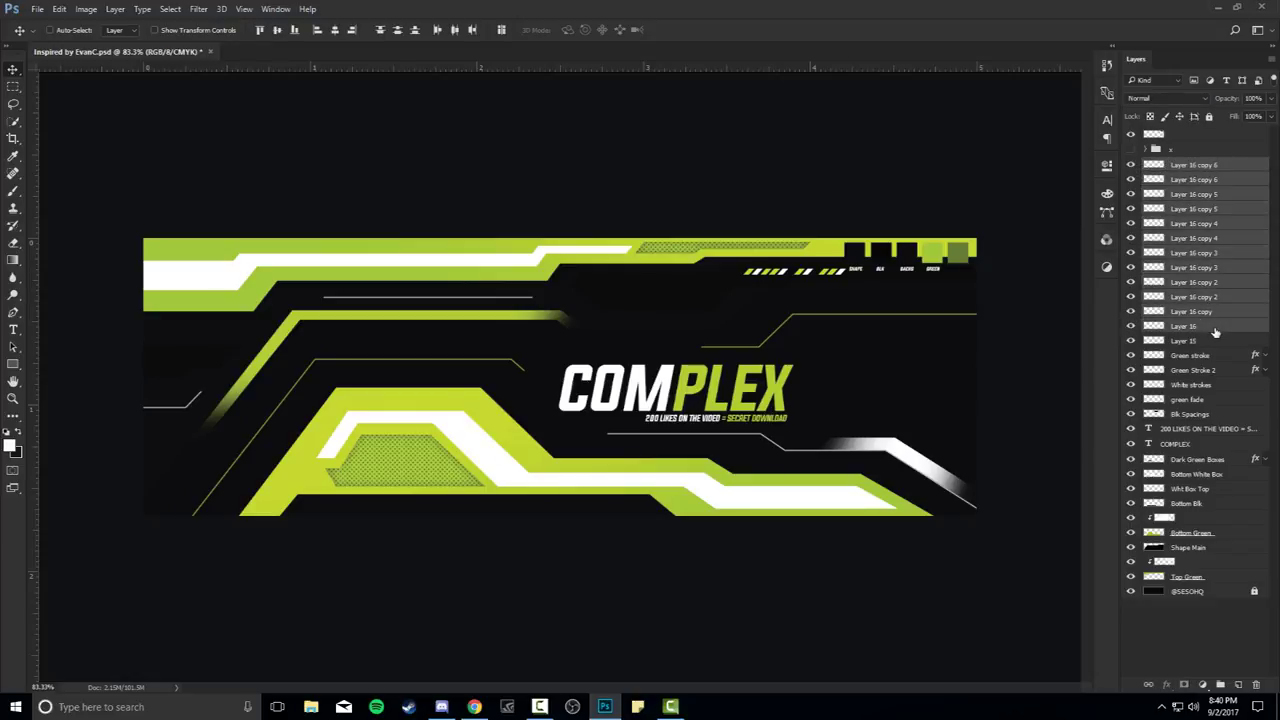
key("ctrl+e")
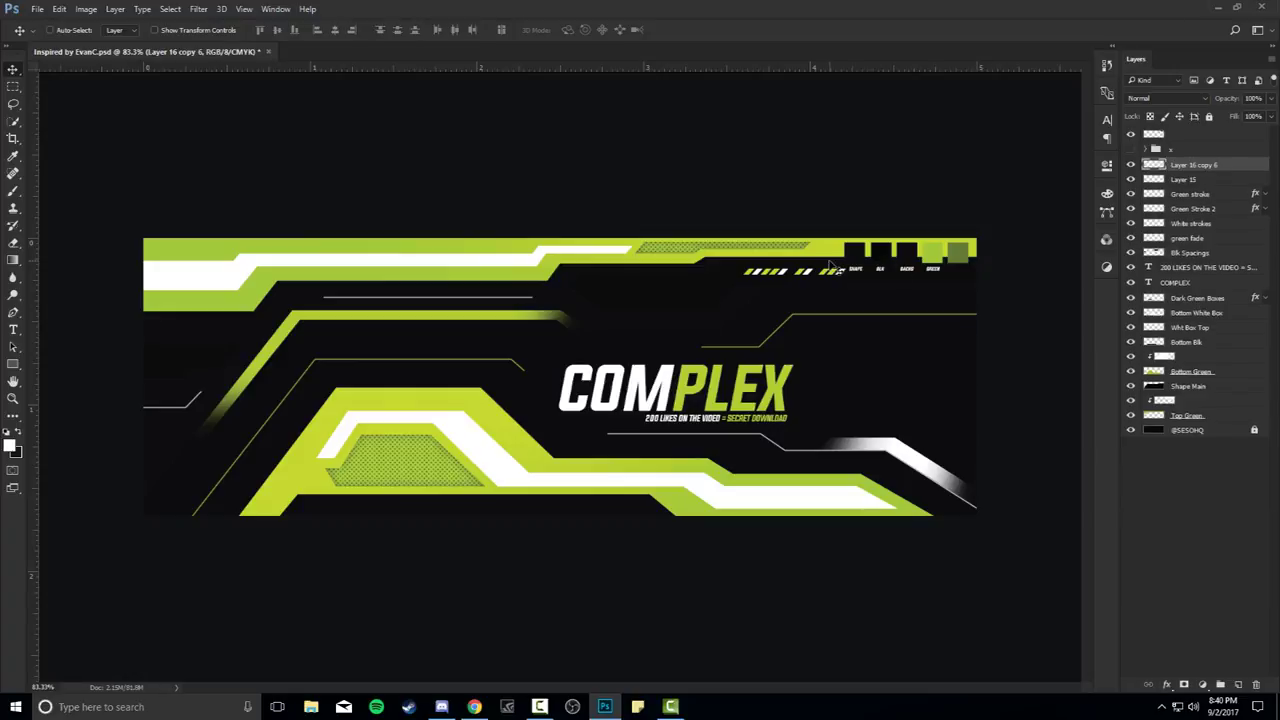
Duplicate the slash row to extend it rightward, along the banner's bottom and at its left edge, and hide the colour swatch layer
left_click_drag(770, 282, 875, 282)
left_click_drag(938, 250, 536, 482)
key("ctrl+j")
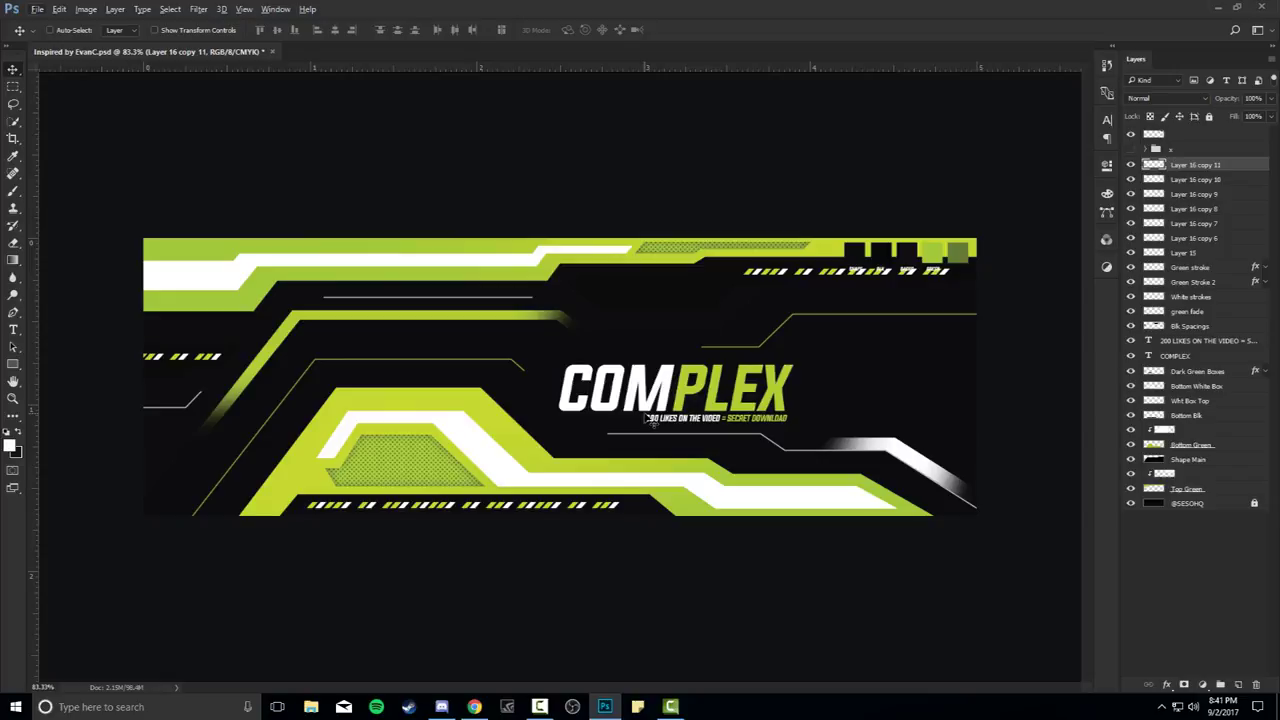
left_click(1131, 134)
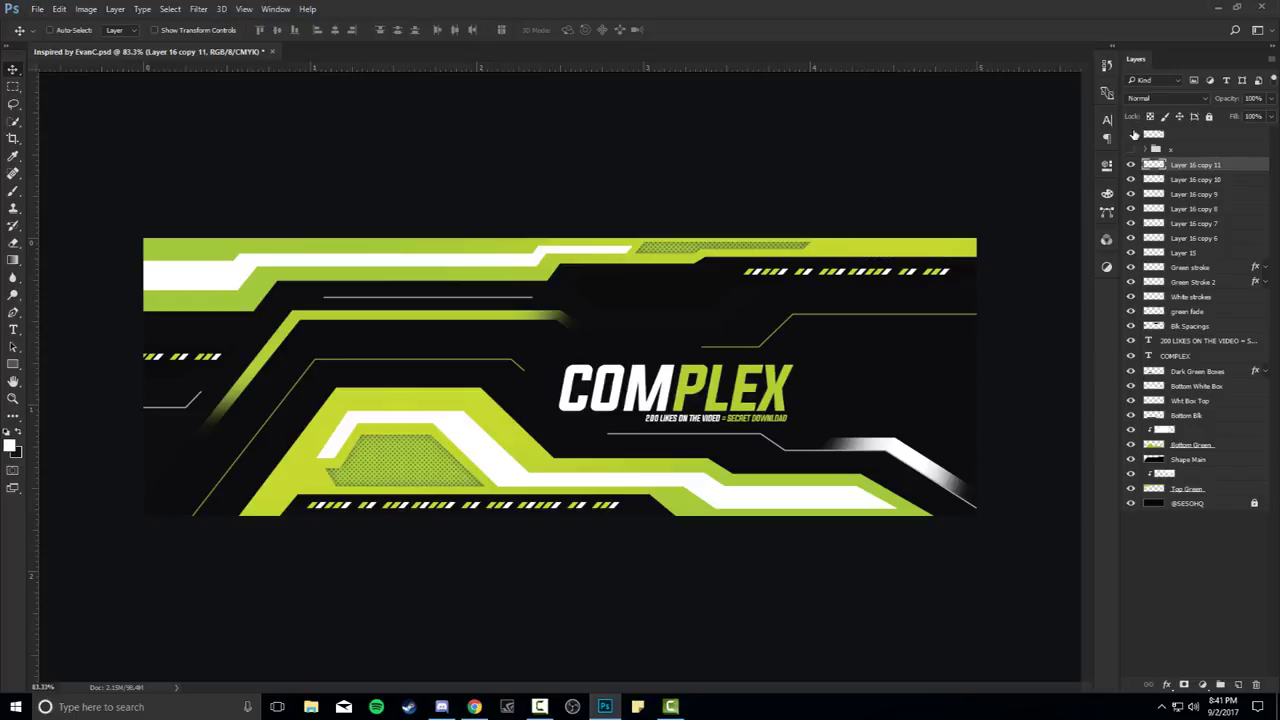